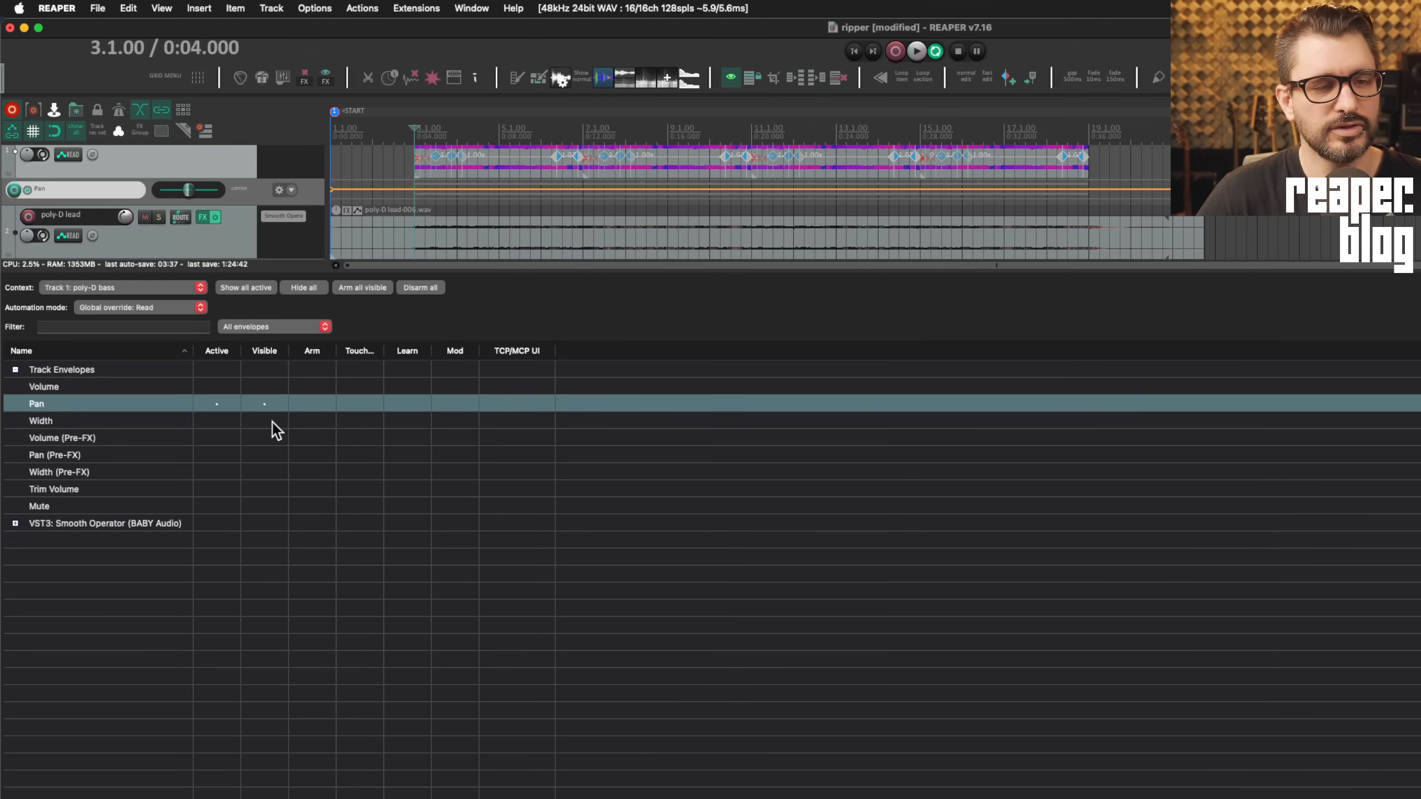
Step through the poly-D bass envelopes, showing Pan, Width, Mute, Trim Volume and Volume exclusively in turn
{"action": "key", "text": "Down"}
{"action": "key", "text": "Down"}
{"action": "key", "text": "Down"}
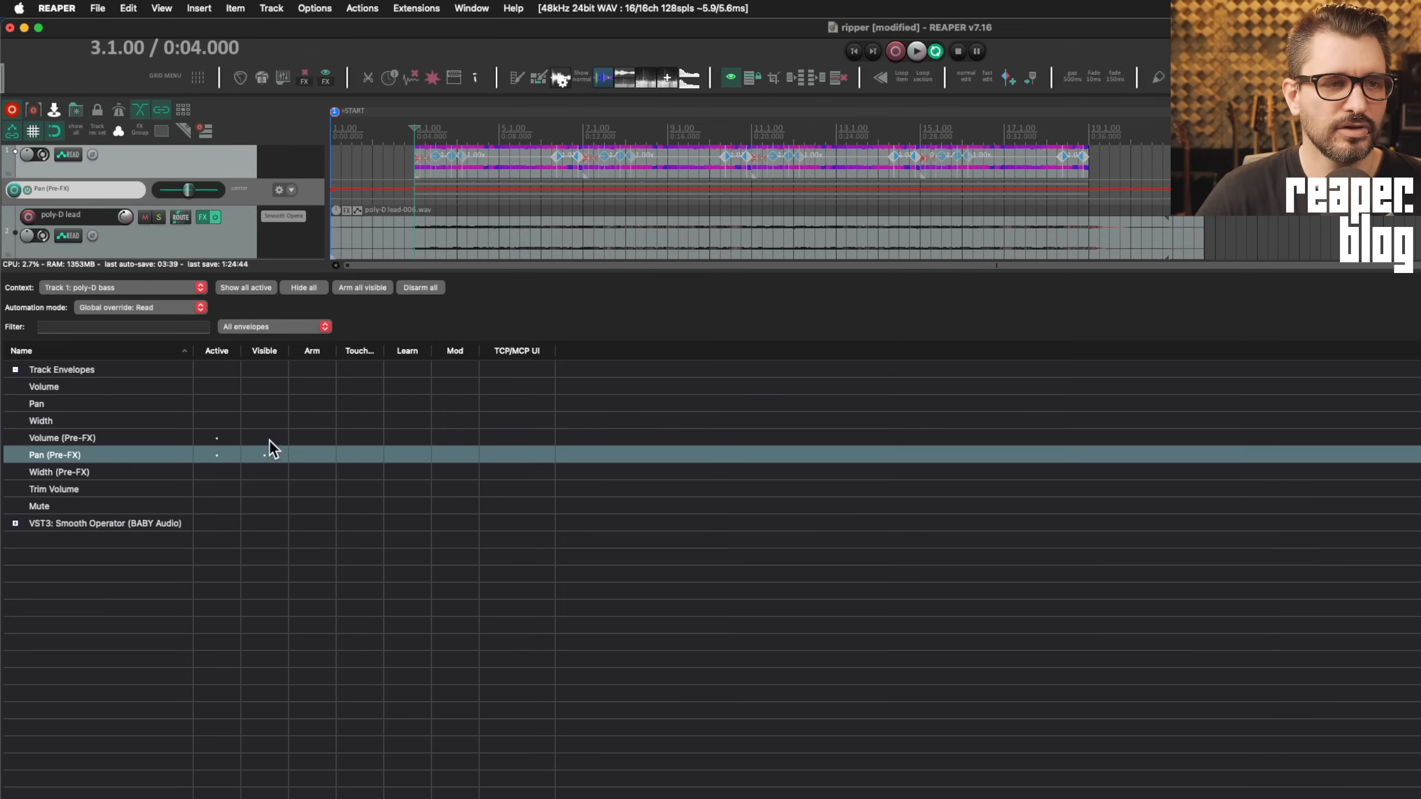
{"action": "key", "text": "Up"}
{"action": "key", "text": "Up"}
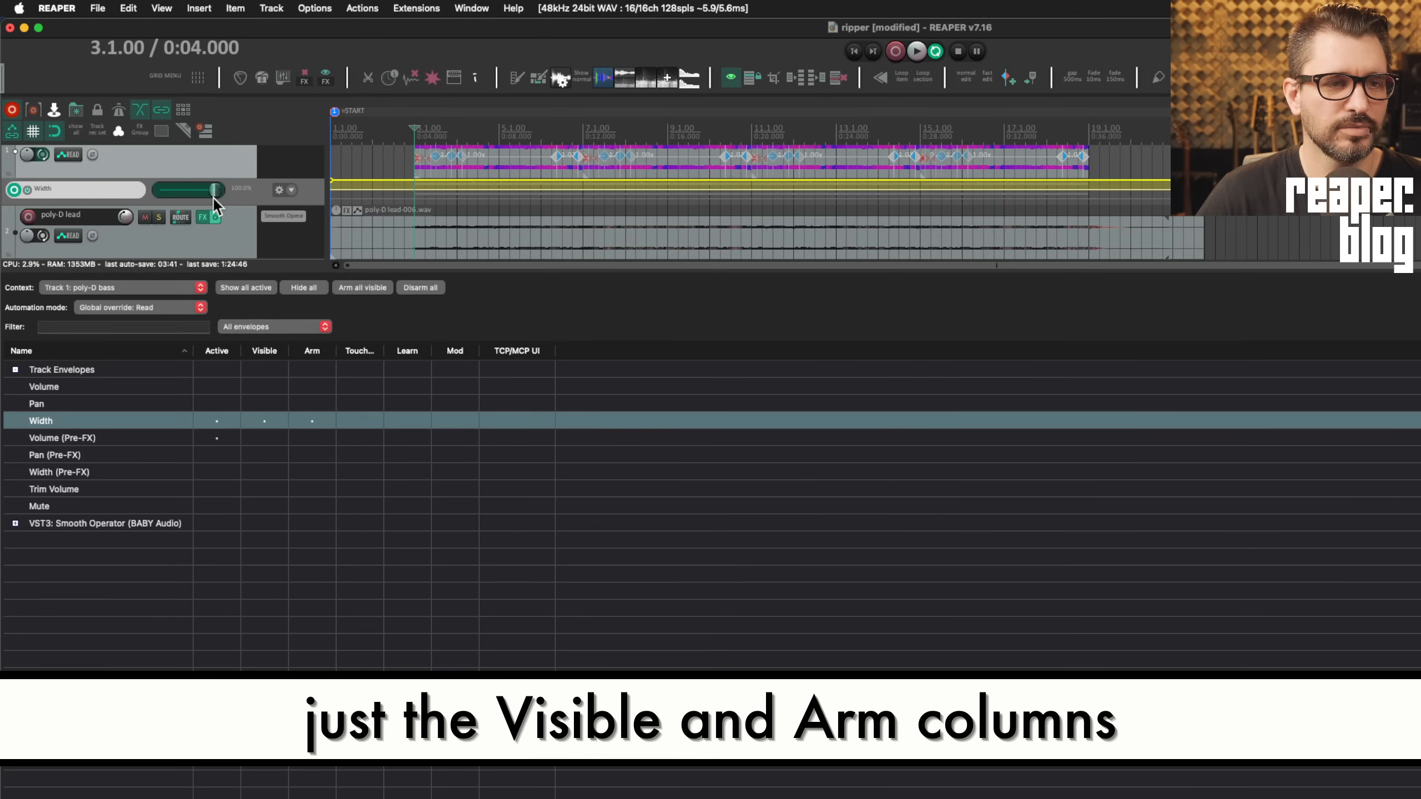
{"action": "key", "text": "Up"}
{"action": "left_click", "coordinate": [269, 451]}
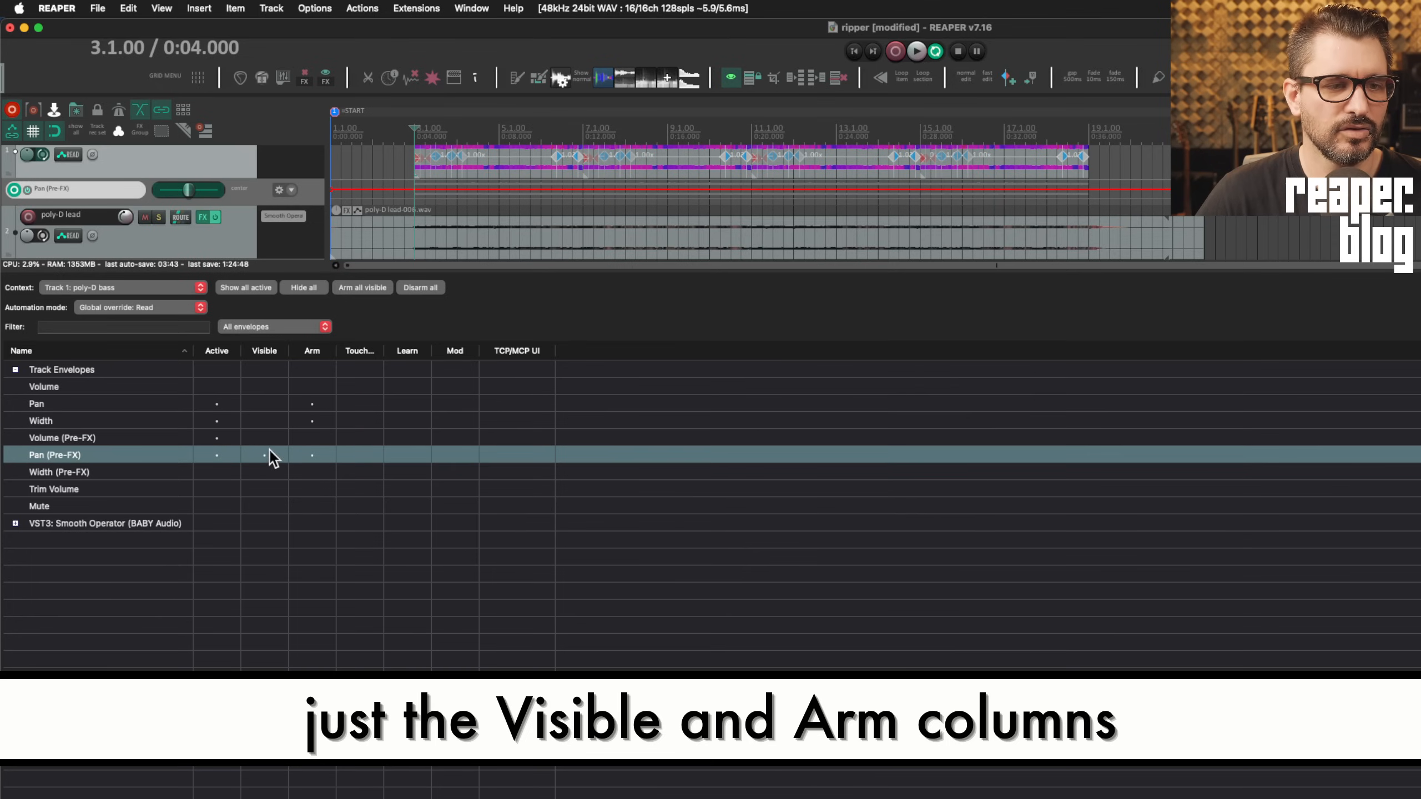
{"action": "left_click", "coordinate": [271, 476]}
{"action": "left_click", "coordinate": [266, 505]}
{"action": "left_click", "coordinate": [270, 486]}
{"action": "left_click", "coordinate": [273, 470]}
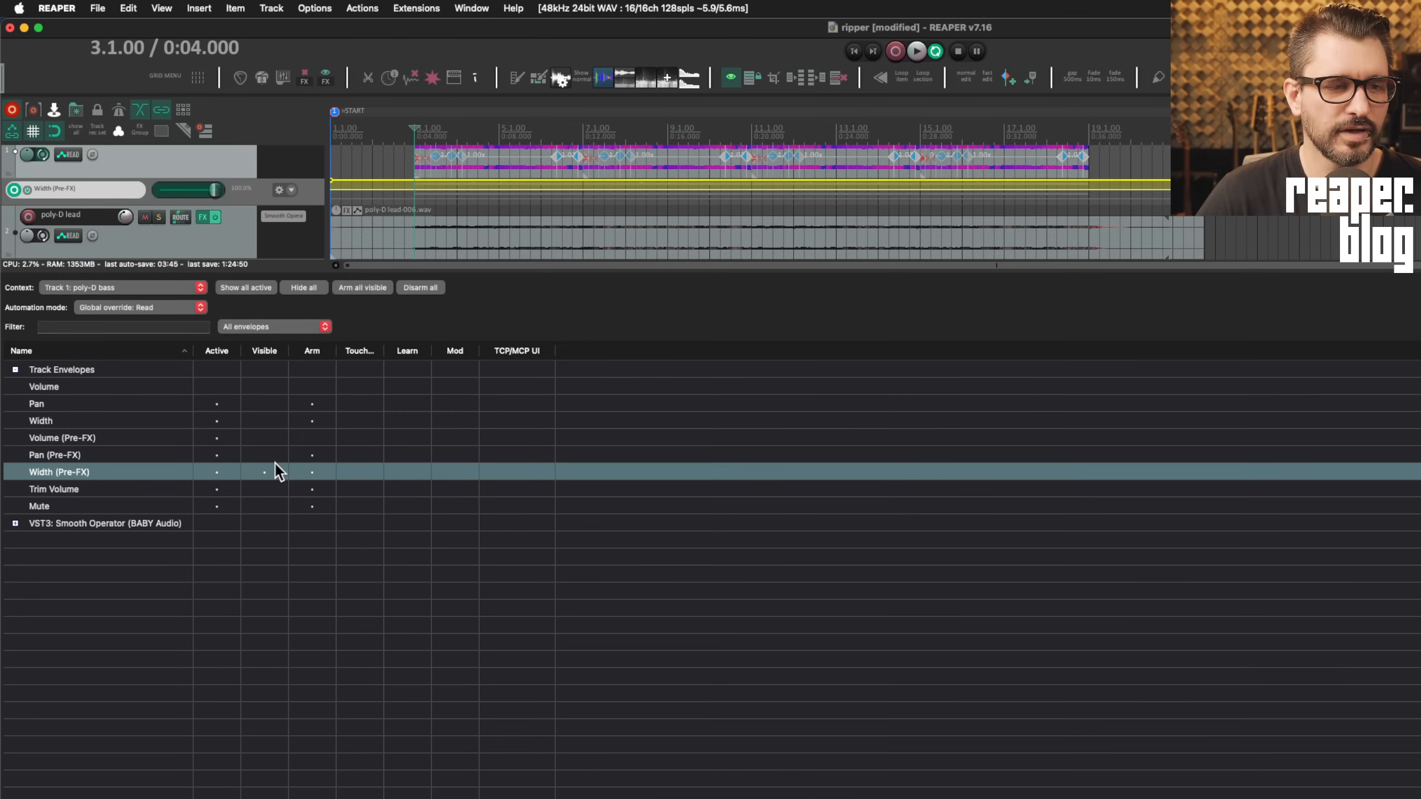
{"action": "left_click", "coordinate": [271, 439]}
{"action": "left_click", "coordinate": [273, 419]}
{"action": "left_click", "coordinate": [273, 403]}
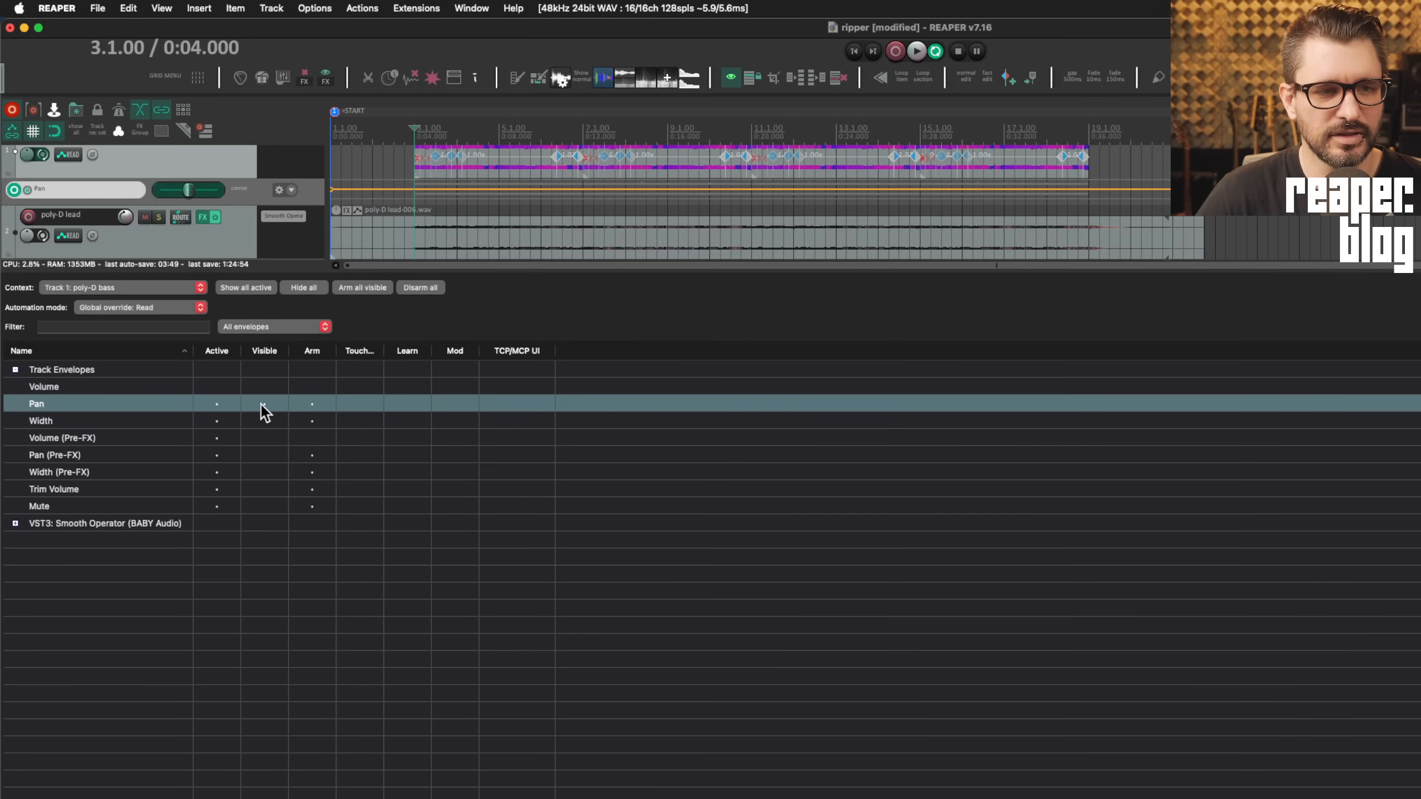
Deactivate all envelopes, then make Pan (Pre-FX) the only active, visible envelope
{"action": "left_click", "coordinate": [273, 439]}
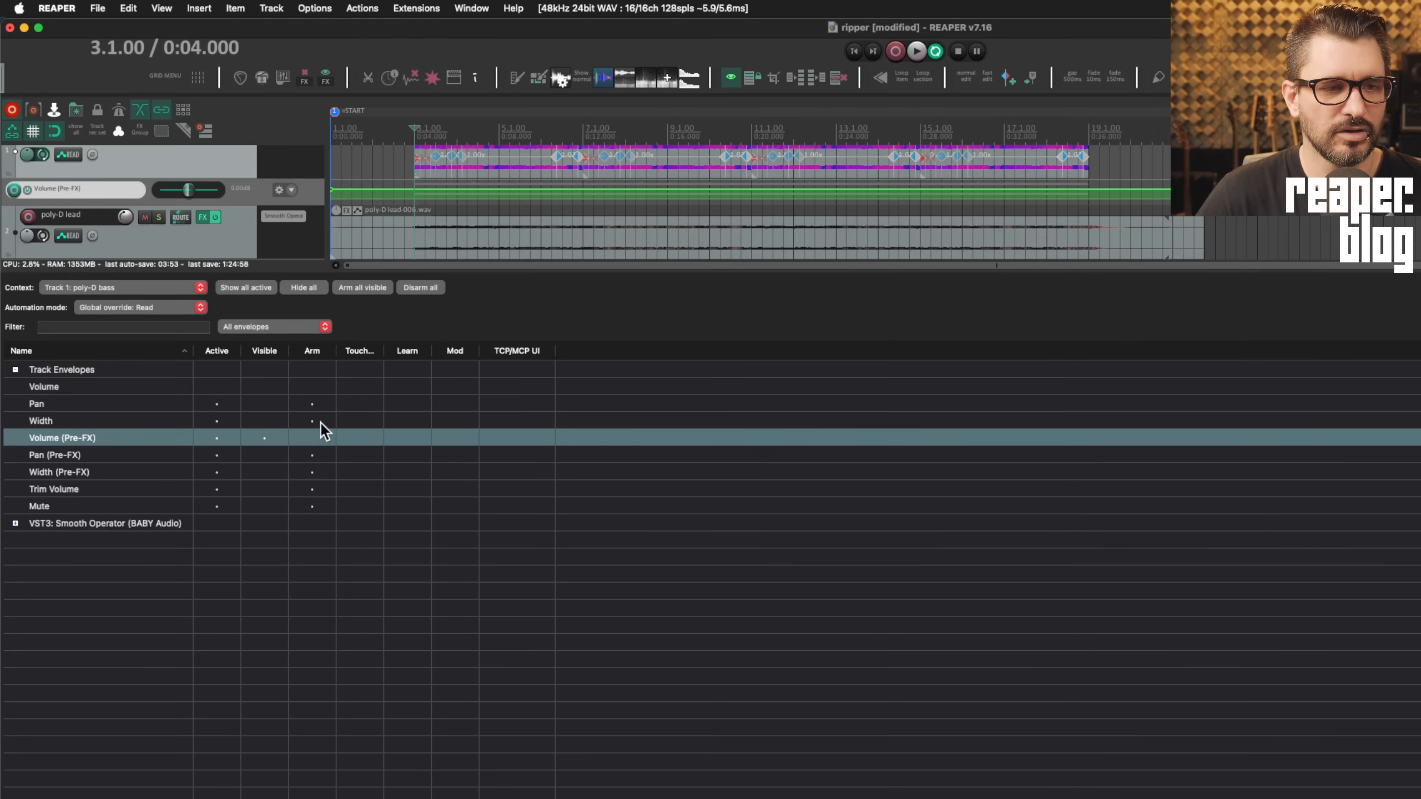
{"action": "left_click", "coordinate": [221, 408]}
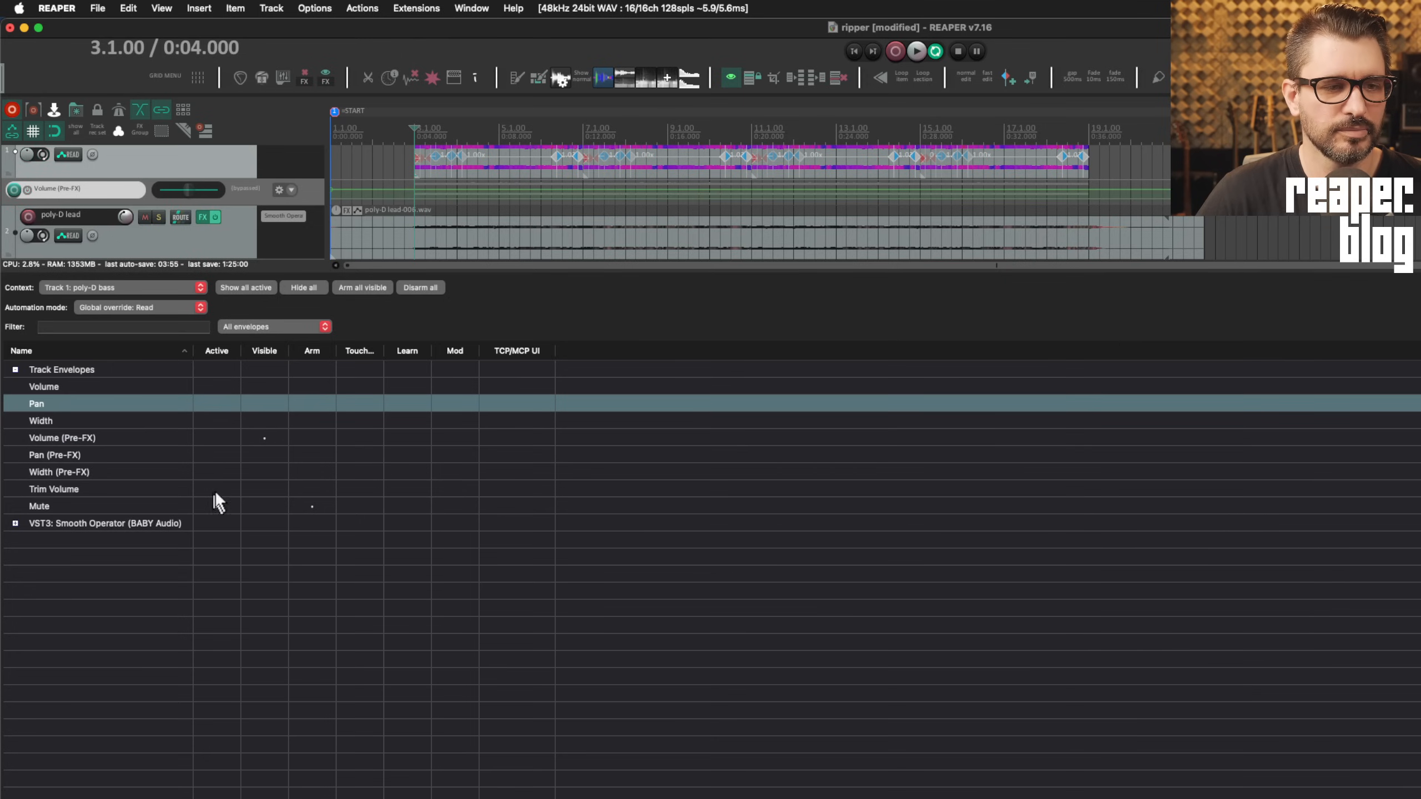
{"action": "left_click", "coordinate": [267, 404]}
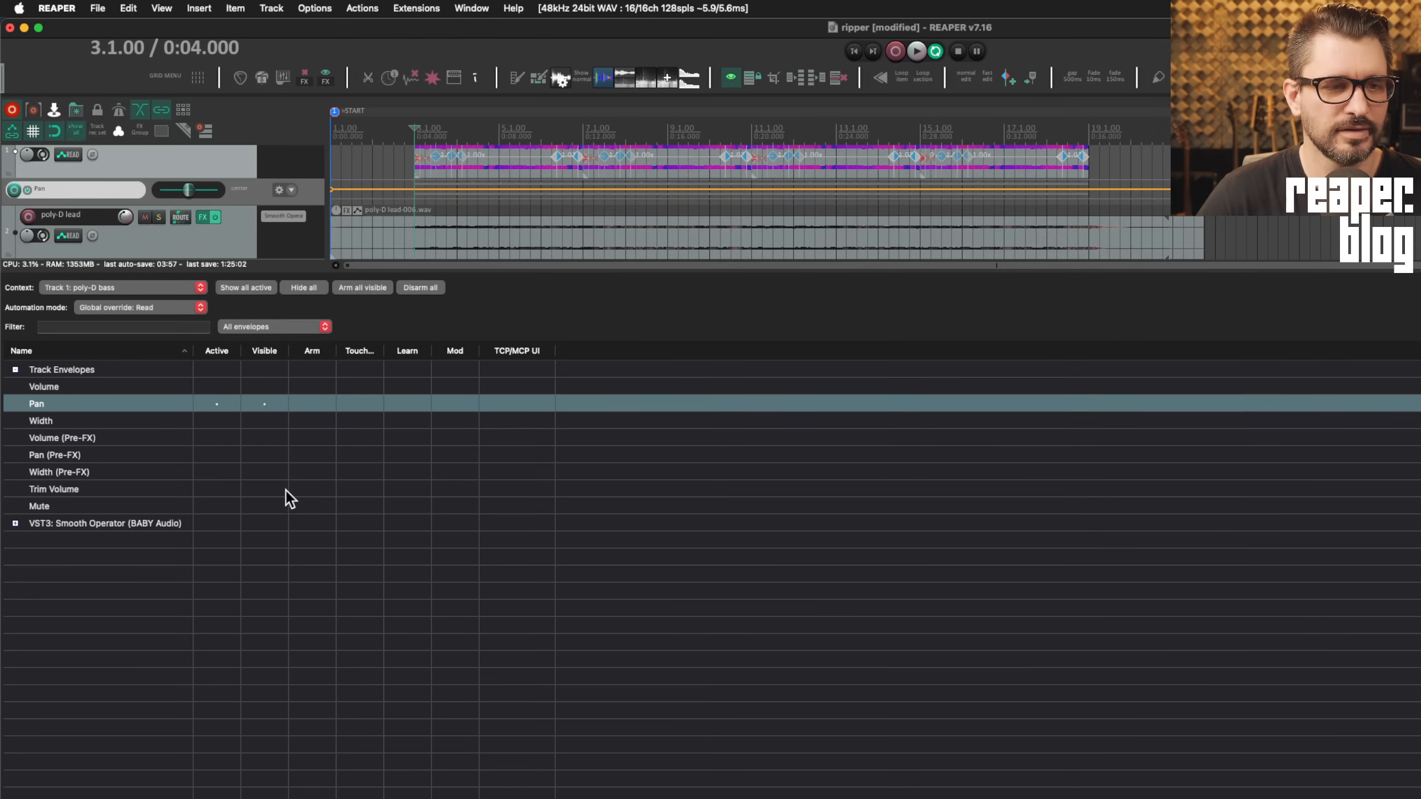
{"action": "left_click", "coordinate": [263, 456]}
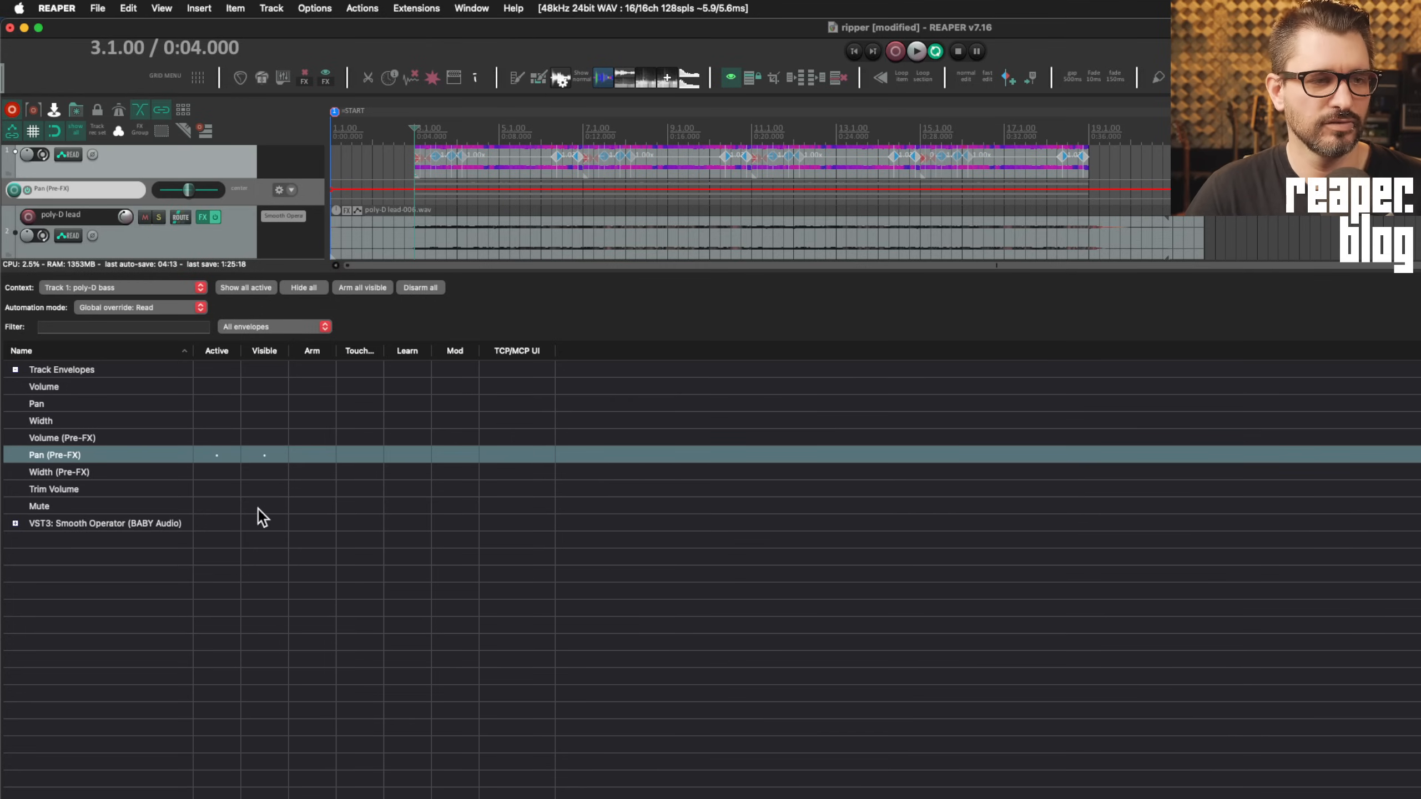
Expand Smooth Operator's envelopes, enable Left Peak Frequency, then activate the Width and Volume lanes
{"action": "left_click", "coordinate": [15, 523]}
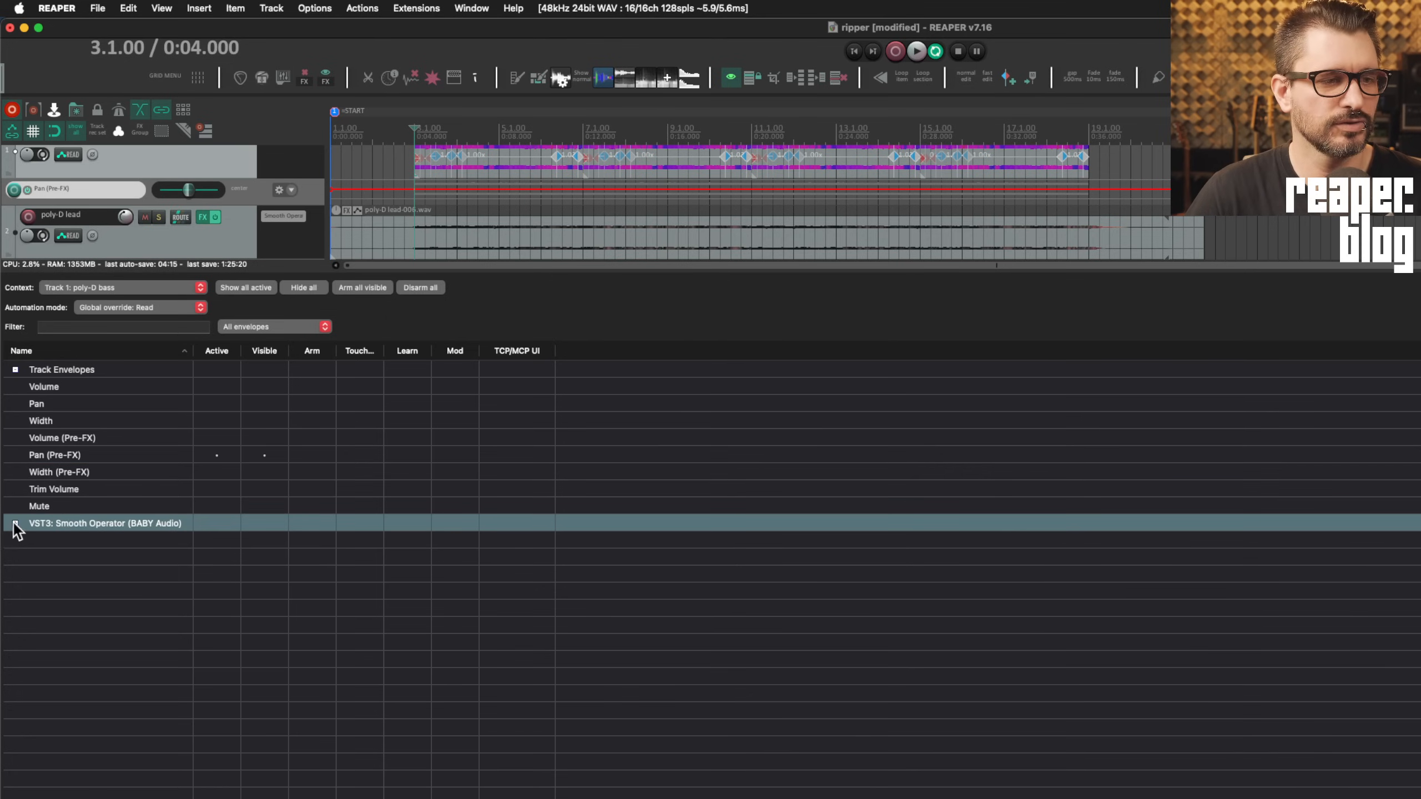
{"action": "left_click", "coordinate": [271, 542]}
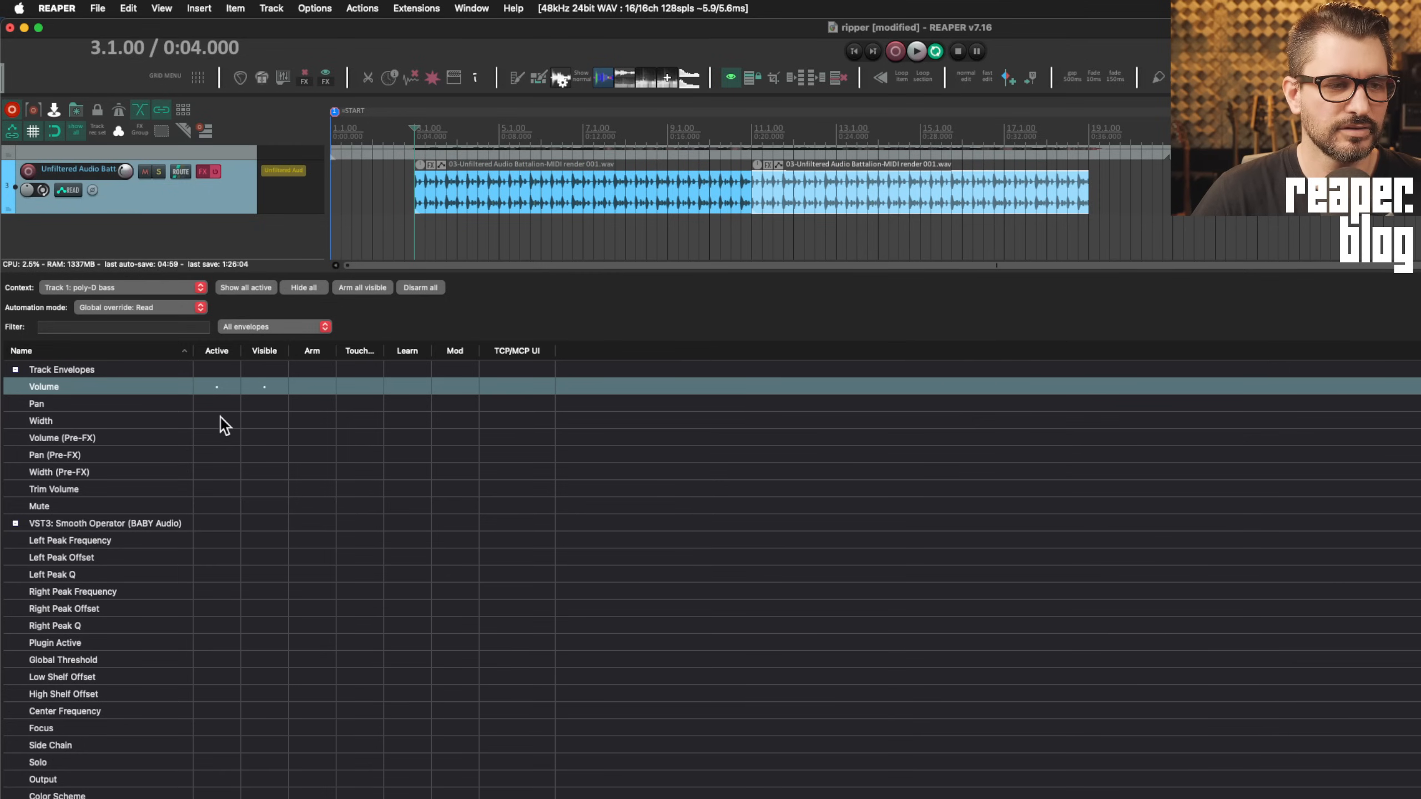
{"action": "left_click", "coordinate": [220, 419]}
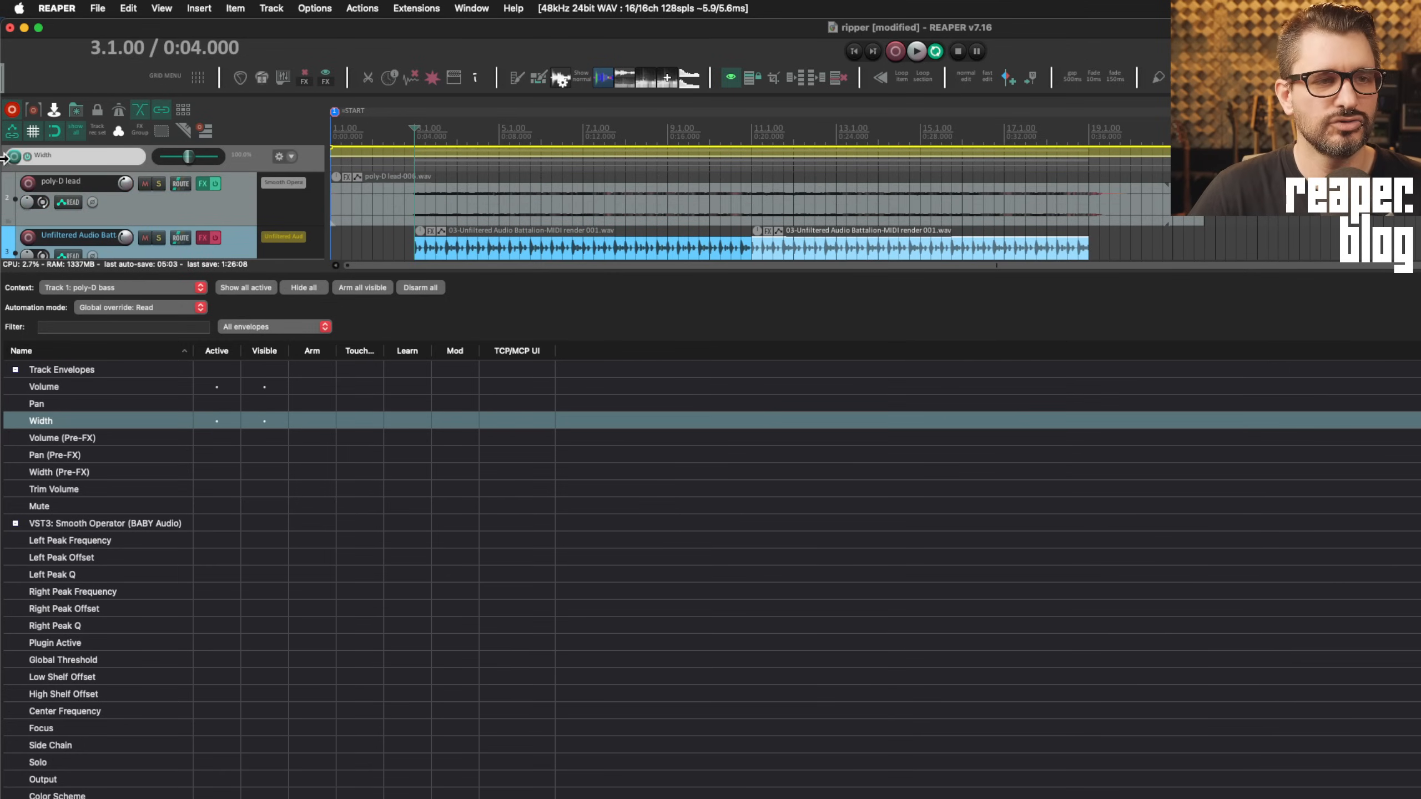
{"action": "left_click", "coordinate": [214, 389]}
{"action": "left_click", "coordinate": [216, 393]}
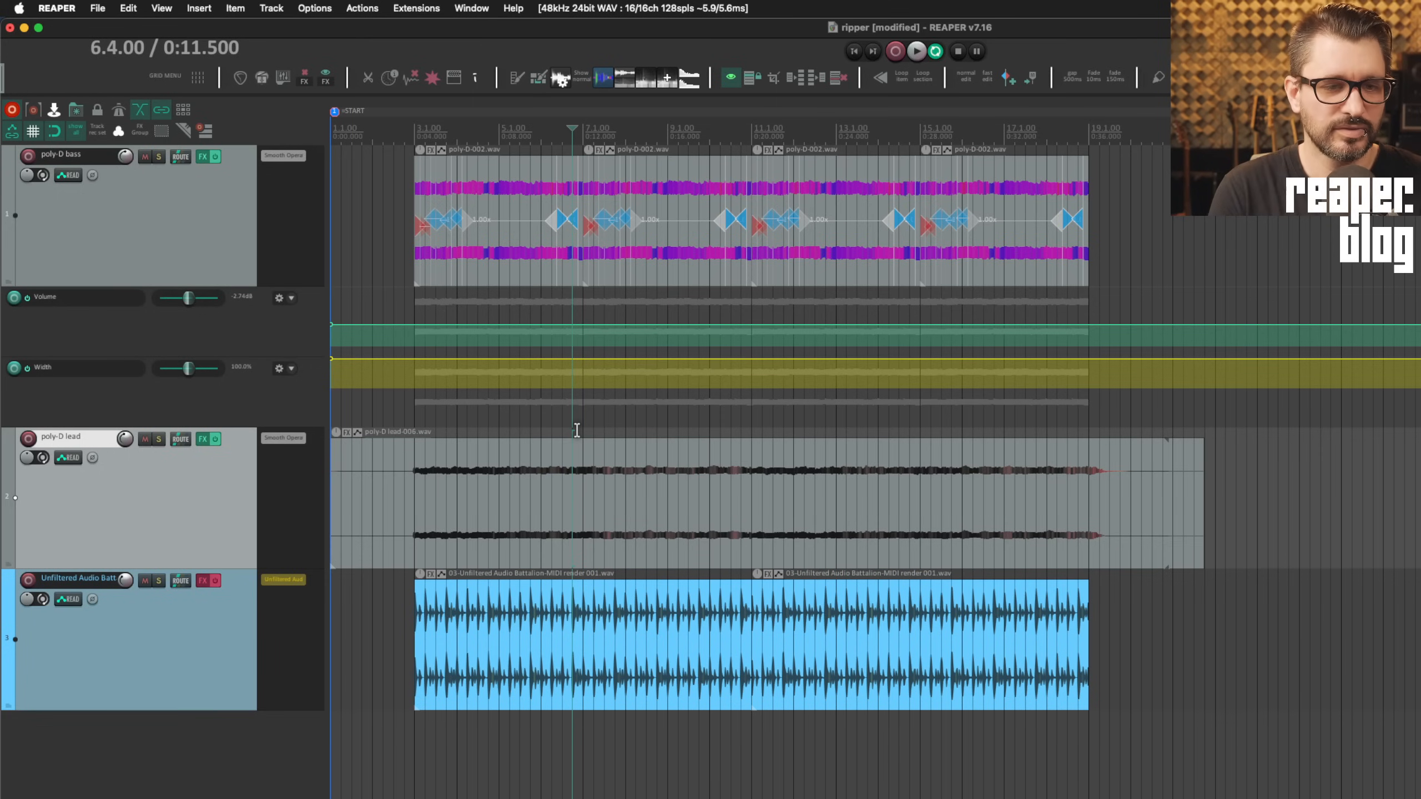
Open the Actions list with the ? (Shift+/) shortcut
{"action": "key", "text": "shift+slash"}
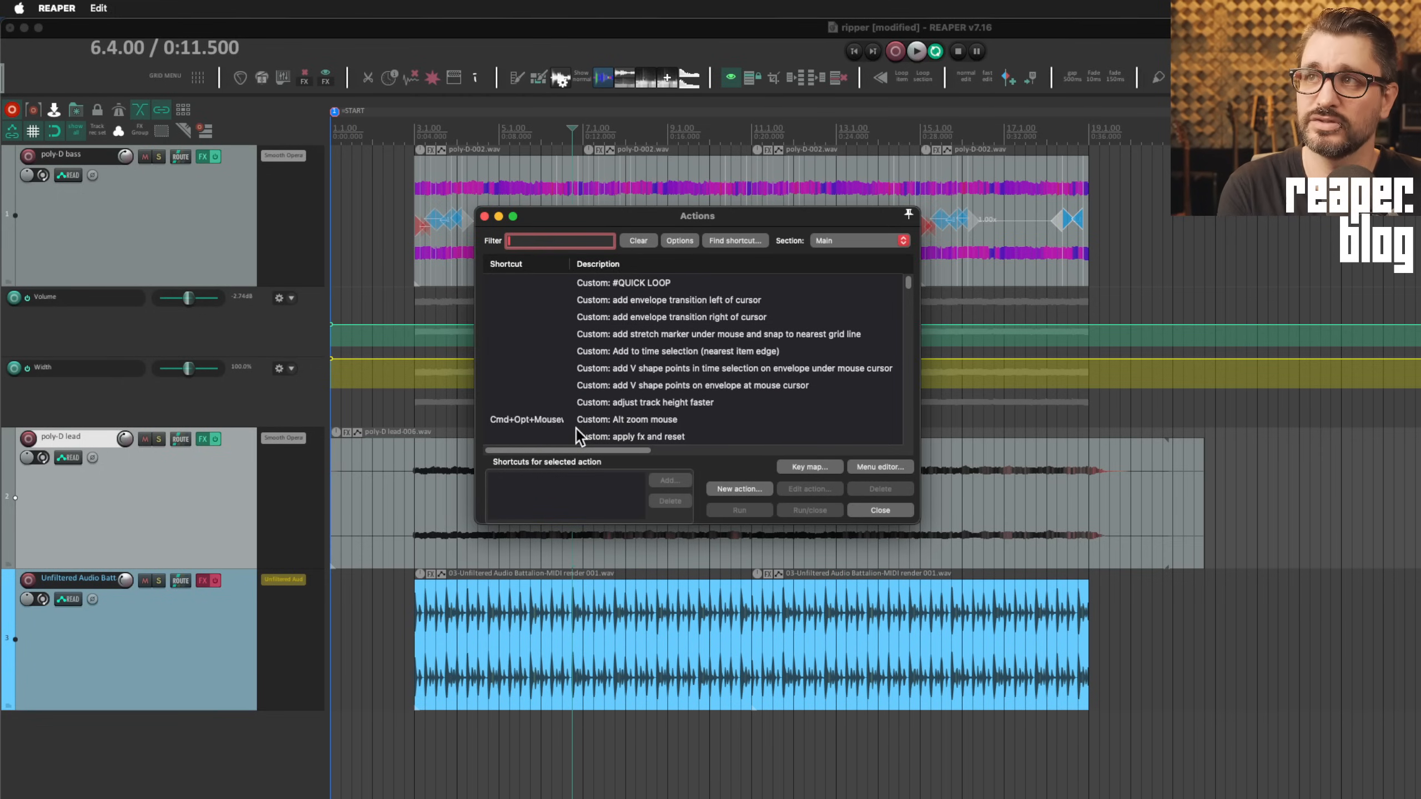
Filter actions for 'theme twe' and select 'Show theme tweak/configuration window'
{"action": "type", "text": "theme tweak"}
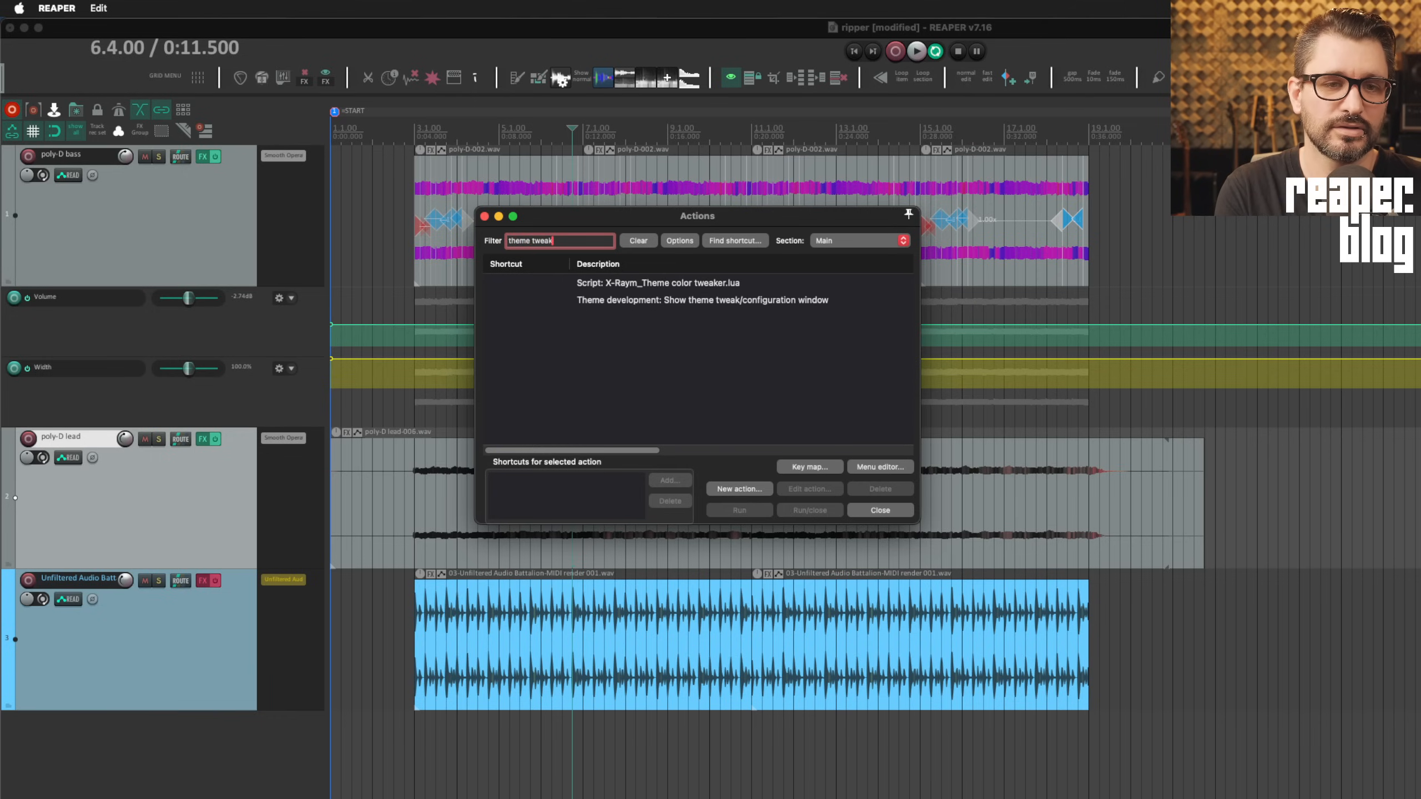
{"action": "left_click", "coordinate": [819, 300]}
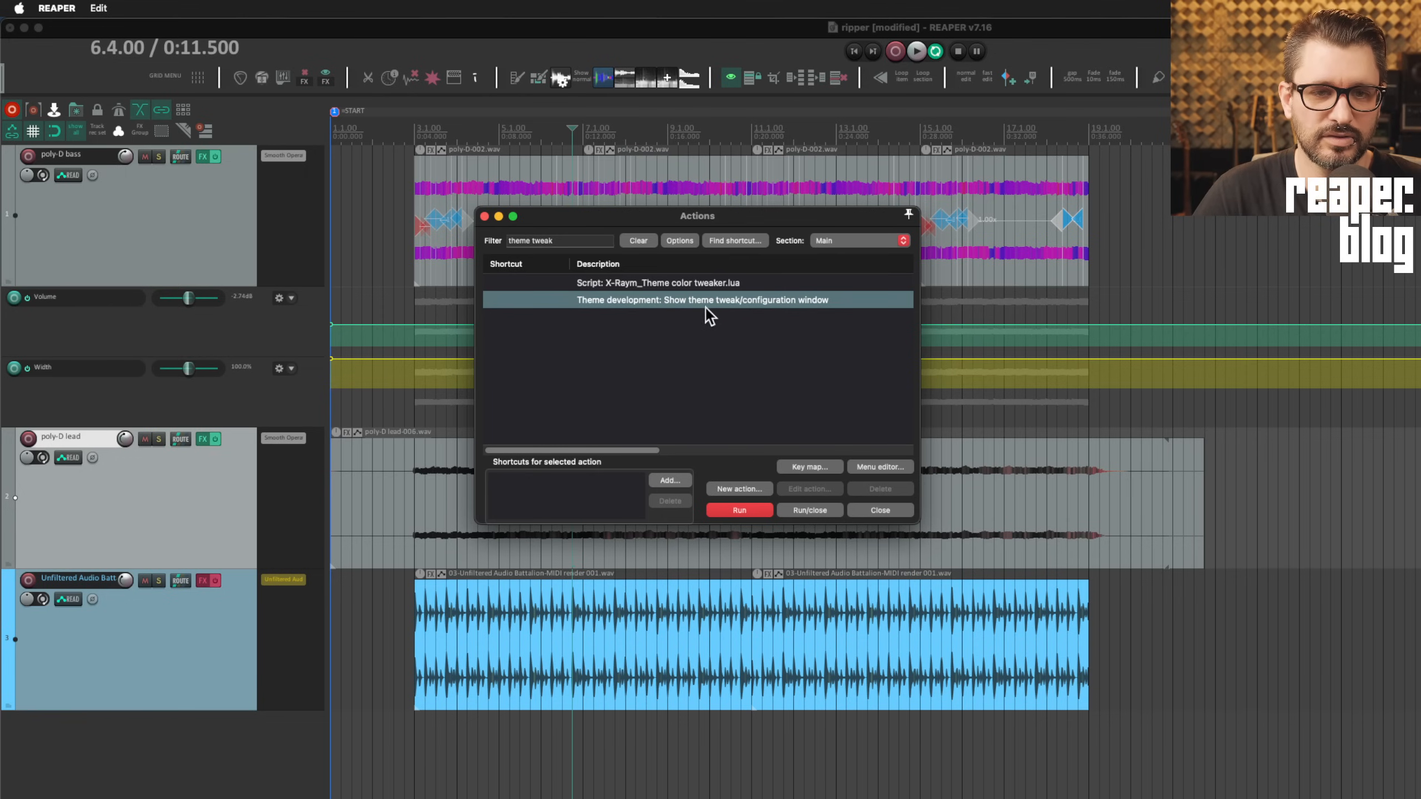
Open the theme tweaker, reposition it, and filter its settings for 'marker edge'
{"action": "left_click", "coordinate": [797, 511]}
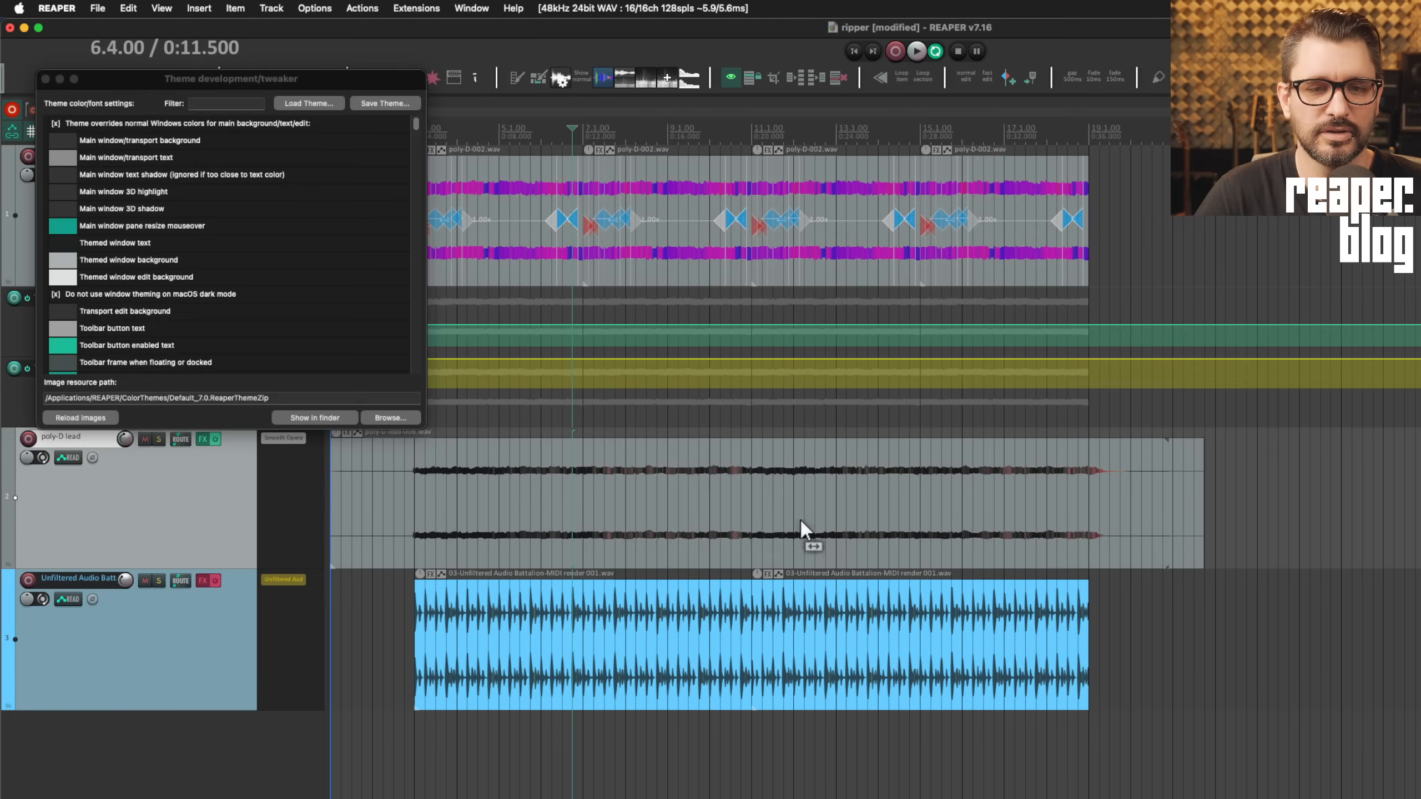
{"action": "left_click_drag", "start_coordinate": [211, 73], "coordinate": [787, 149]}
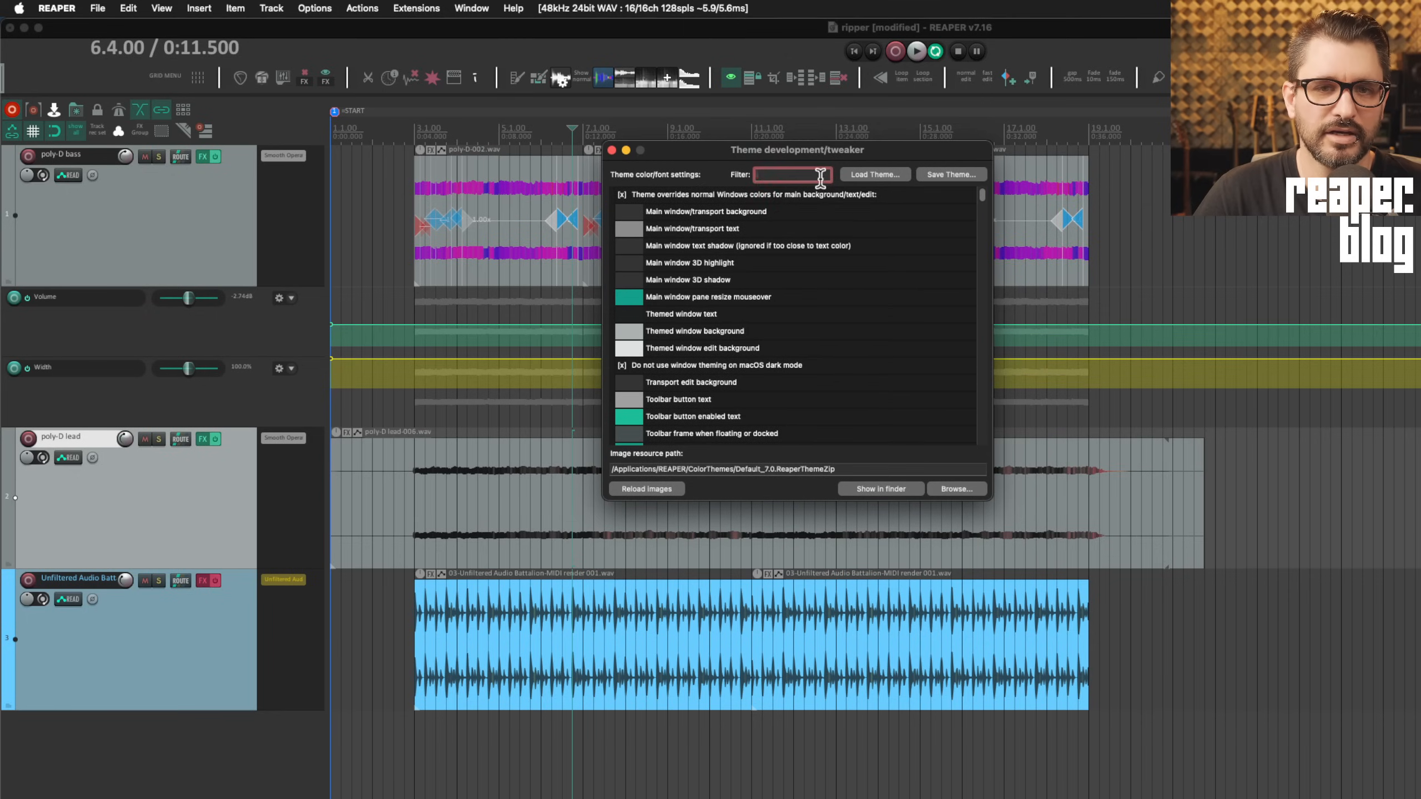
{"action": "type", "text": "m"}
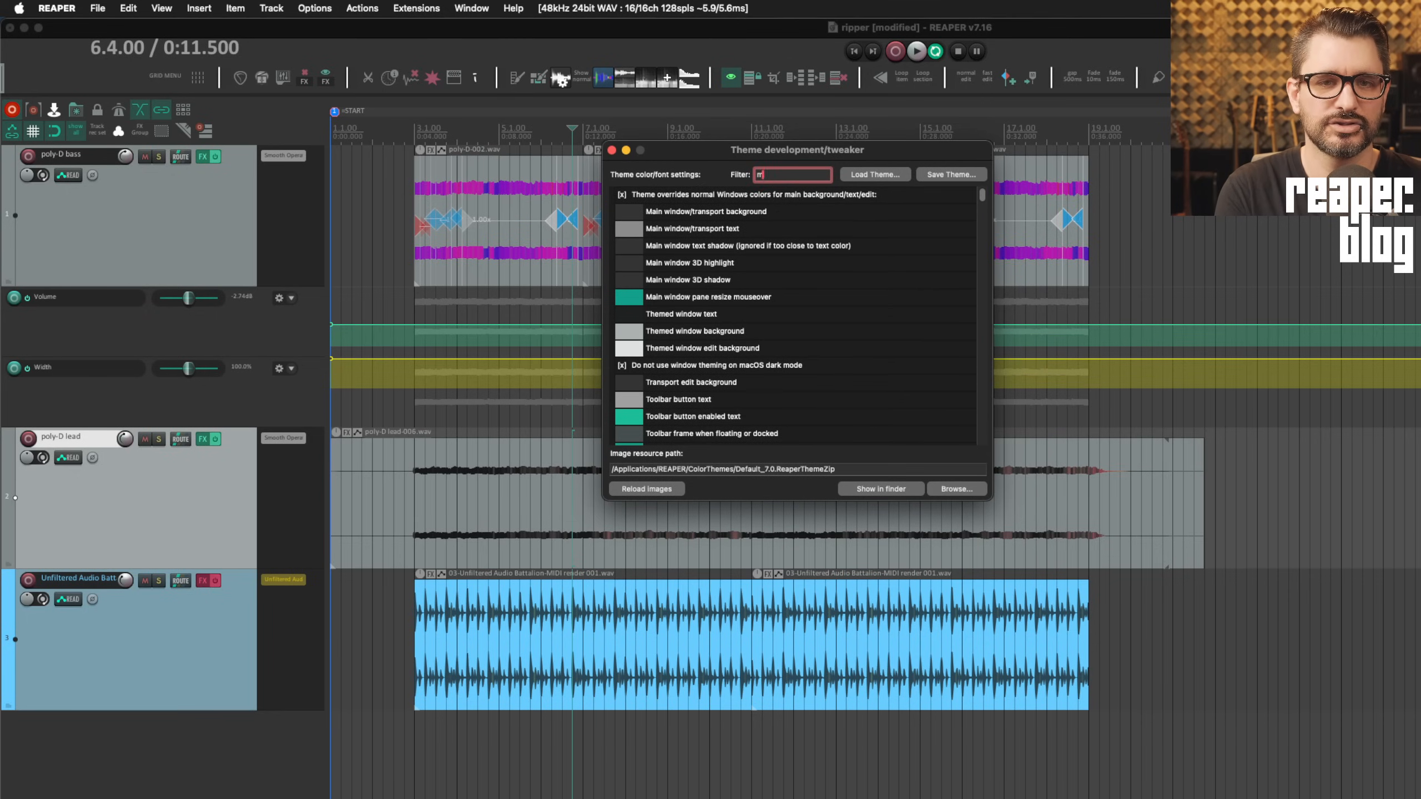
{"action": "type", "text": "arker edge"}
{"action": "double_click", "coordinate": [719, 210]}
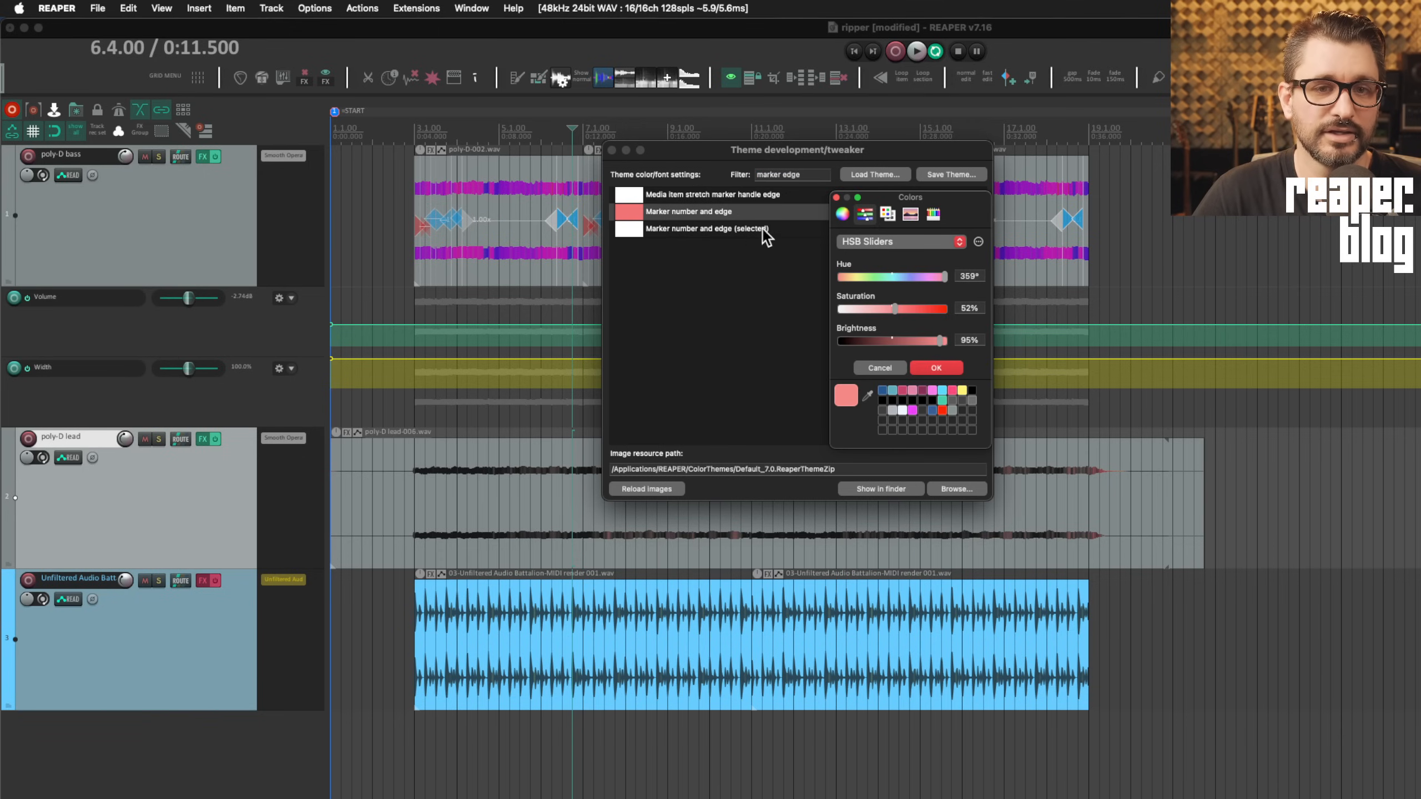
{"action": "left_click", "coordinate": [836, 197]}
{"action": "left_click_drag", "start_coordinate": [827, 152], "coordinate": [870, 337]}
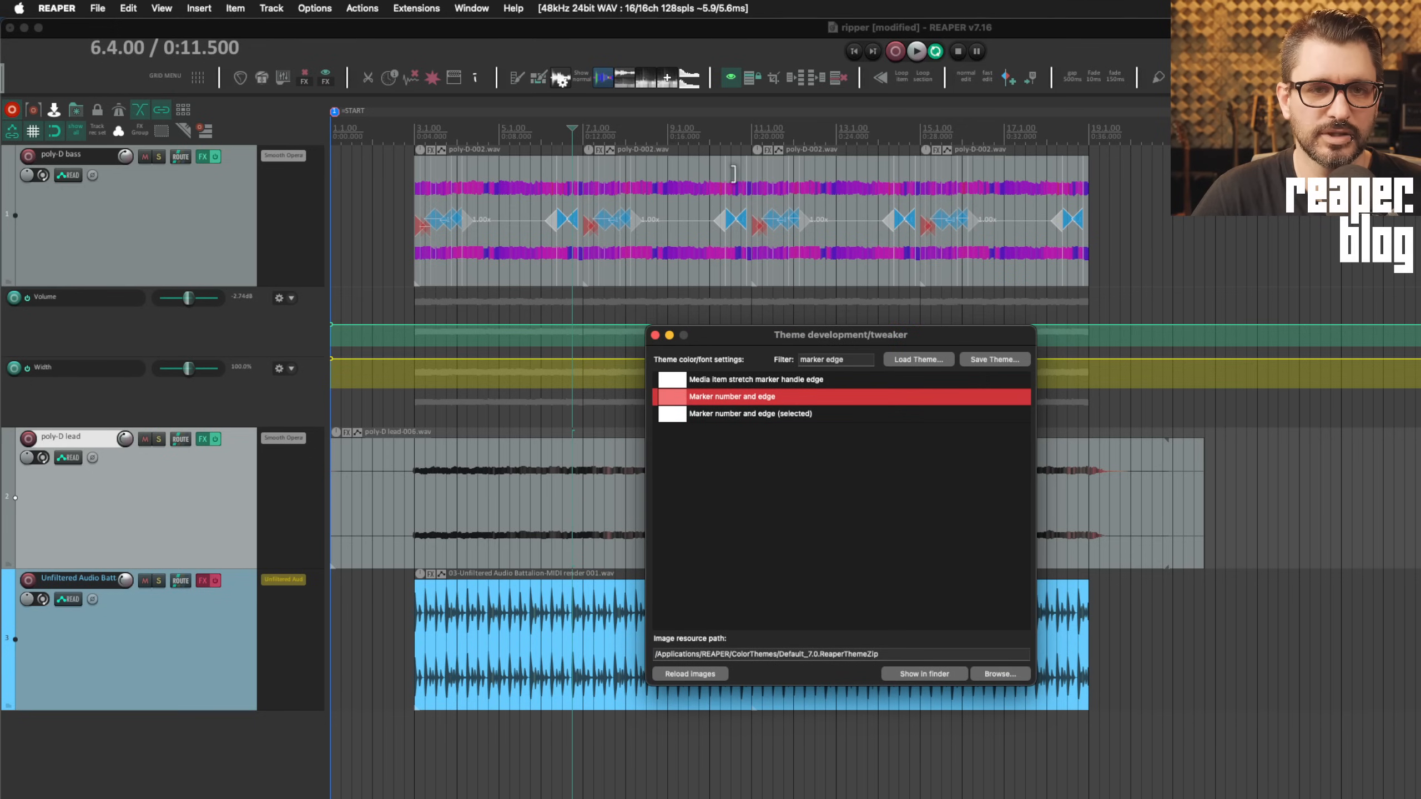
Add marker 2 at 7.3.00 with Shift+M
{"action": "left_click", "coordinate": [601, 135]}
{"action": "key", "text": "shift+m"}
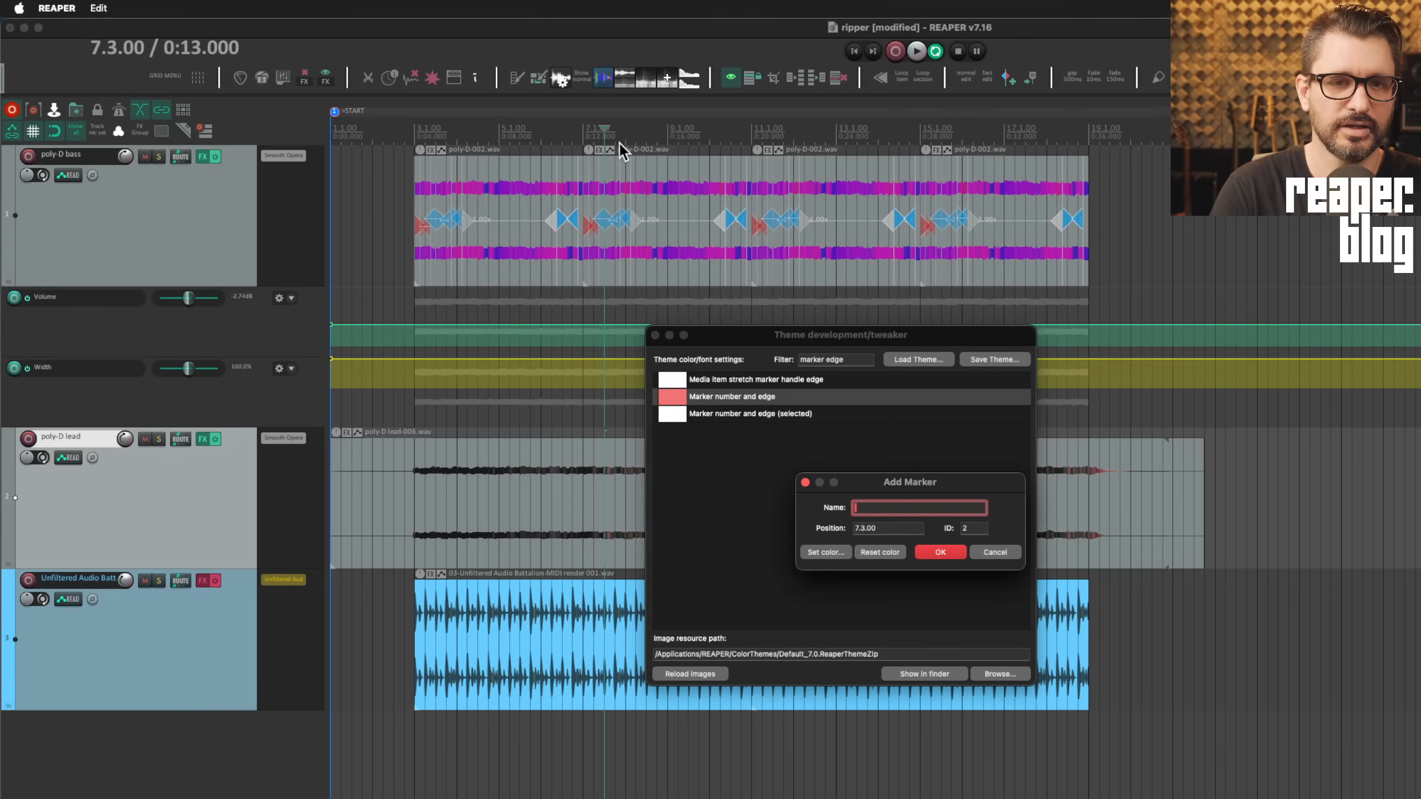
{"action": "key", "text": "Return"}
Set the 'Marker number and edge' colour to cyan
{"action": "left_click", "coordinate": [714, 140]}
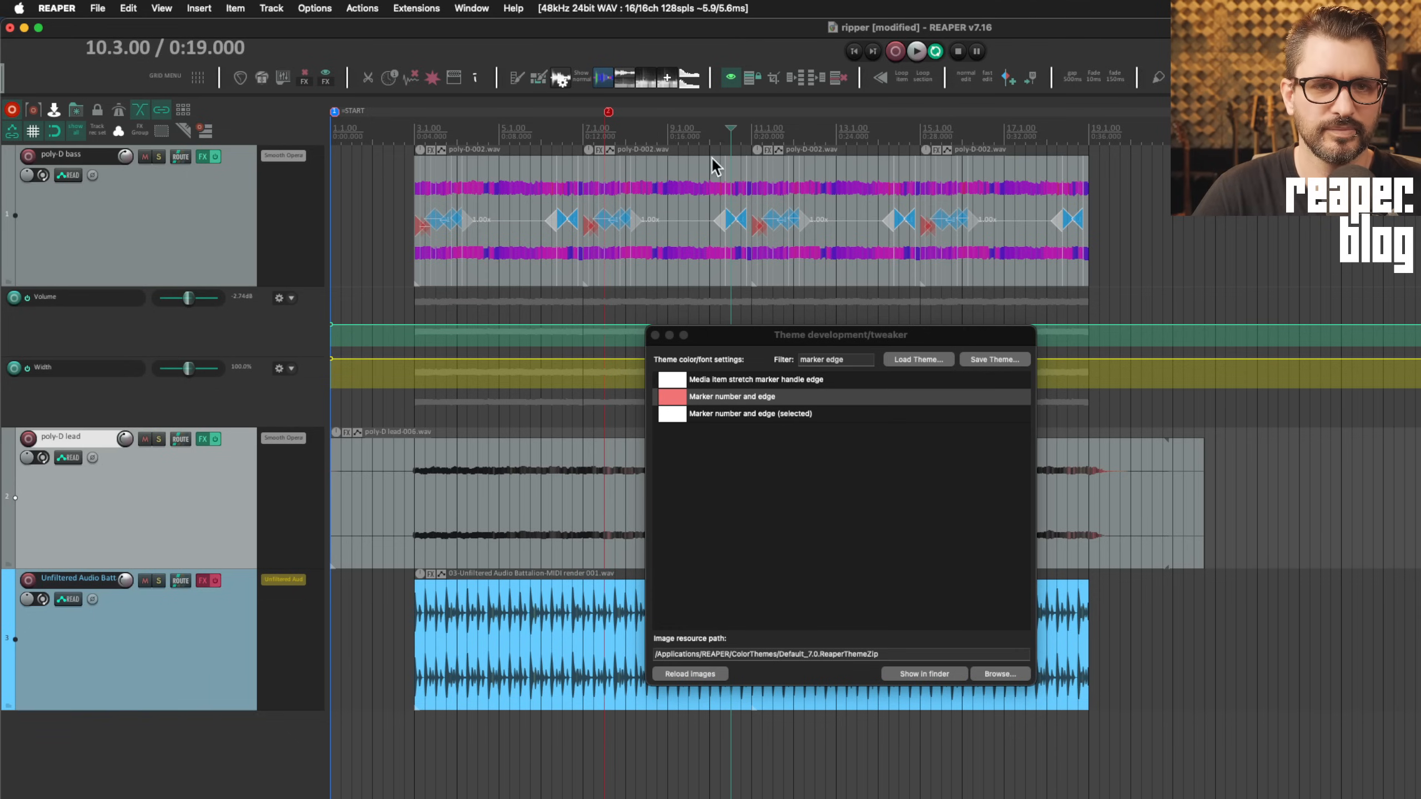
{"action": "left_click", "coordinate": [674, 398]}
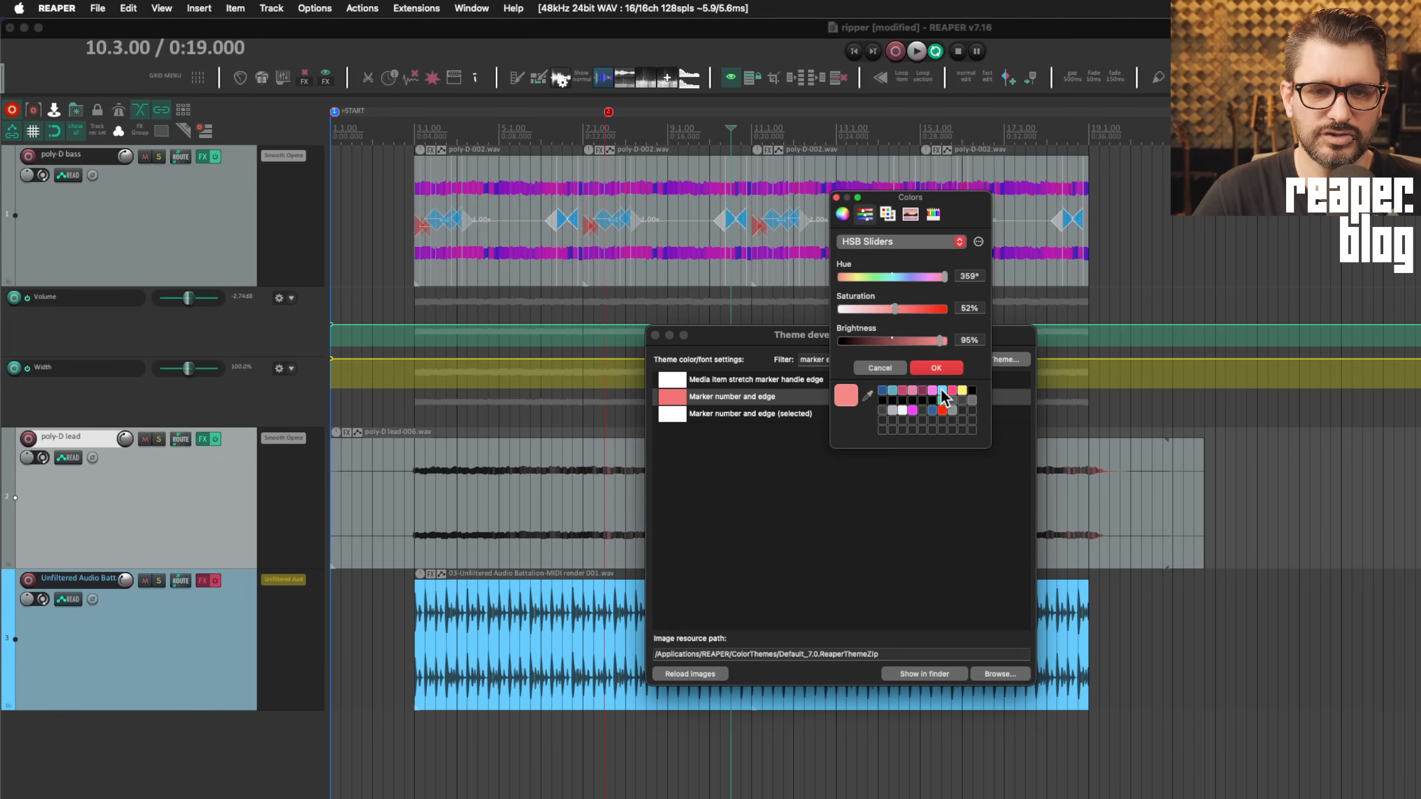
{"action": "left_click", "coordinate": [942, 391]}
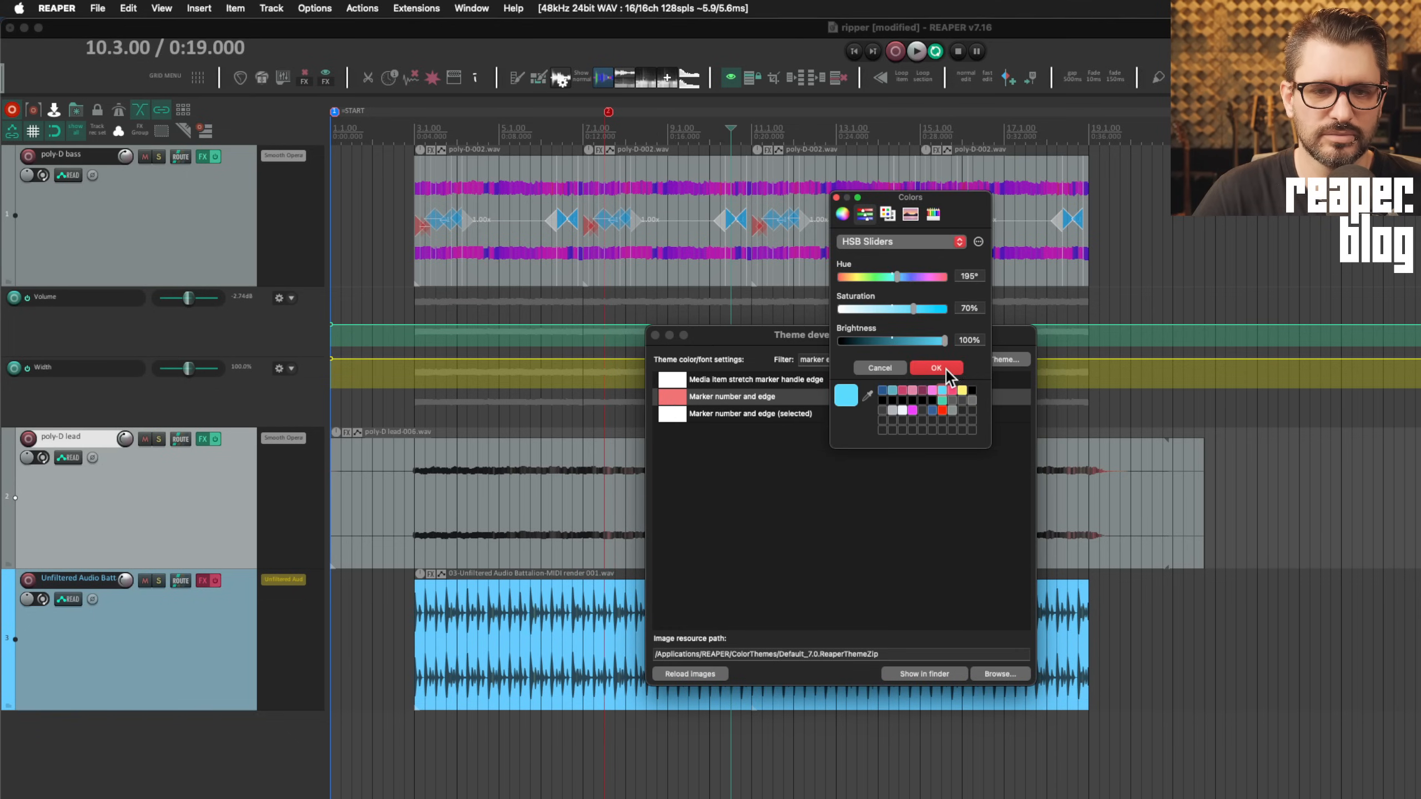
{"action": "left_click", "coordinate": [946, 369]}
{"action": "left_click", "coordinate": [724, 146]}
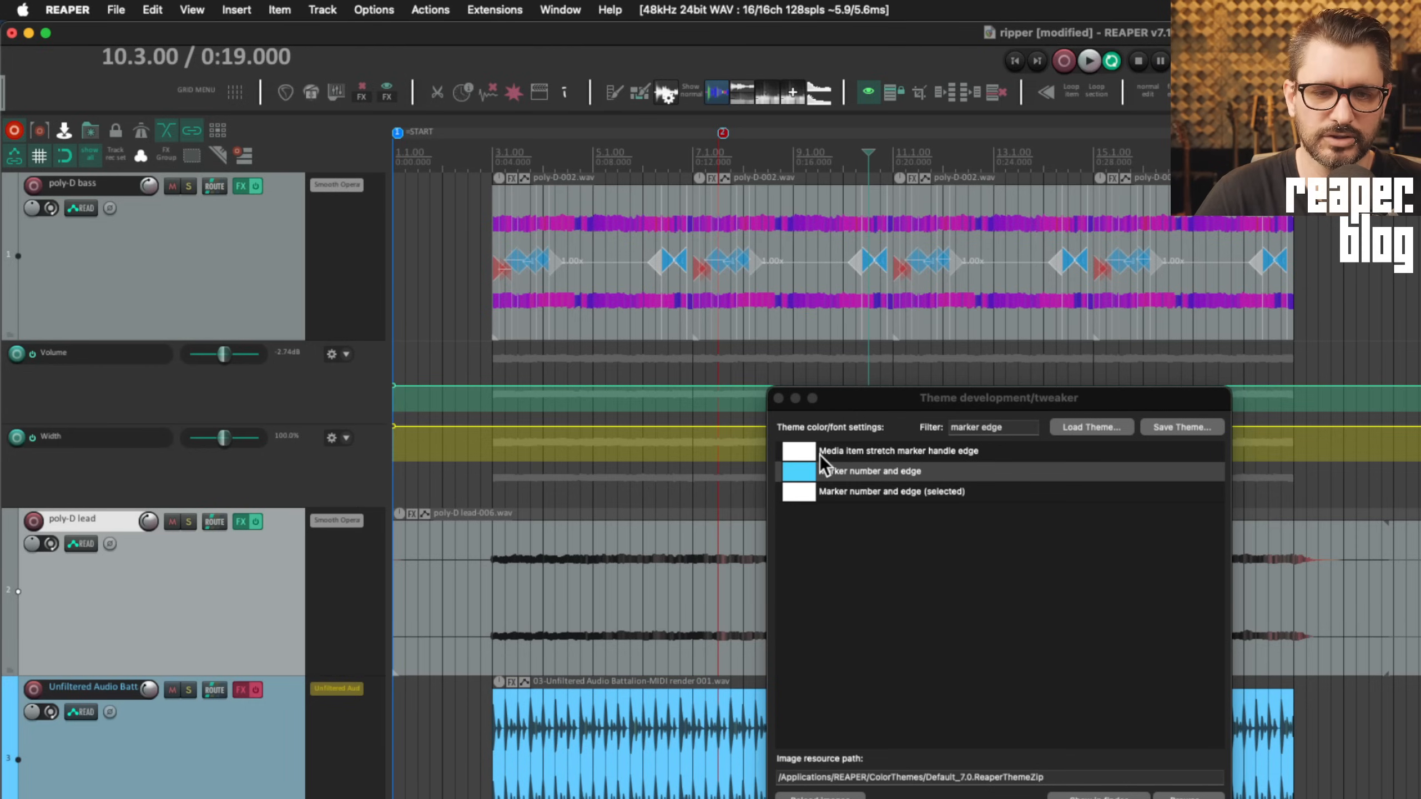
Change the 'Marker number and edge' colour to dark pink (crimson)
{"action": "left_click", "coordinate": [722, 134]}
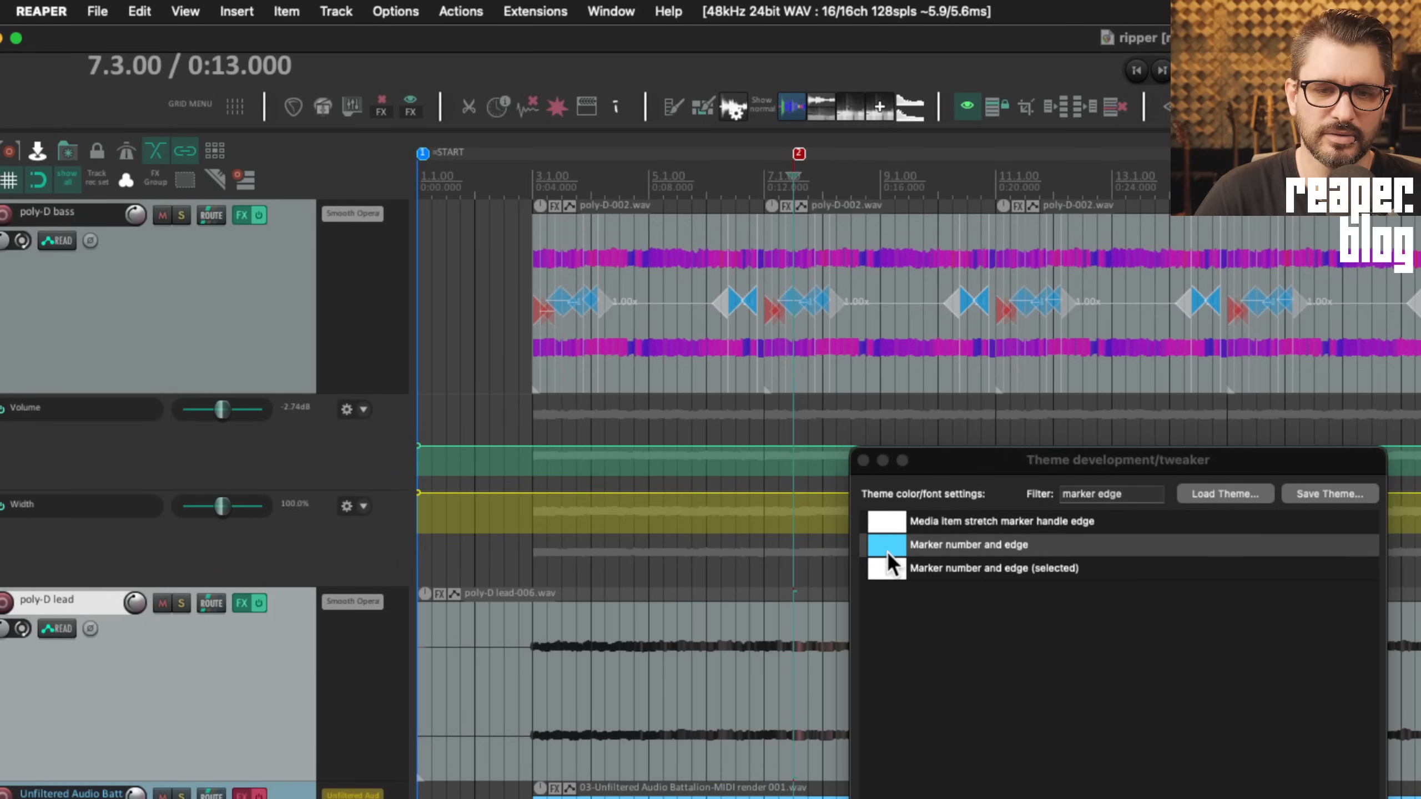
{"action": "left_click", "coordinate": [884, 694]}
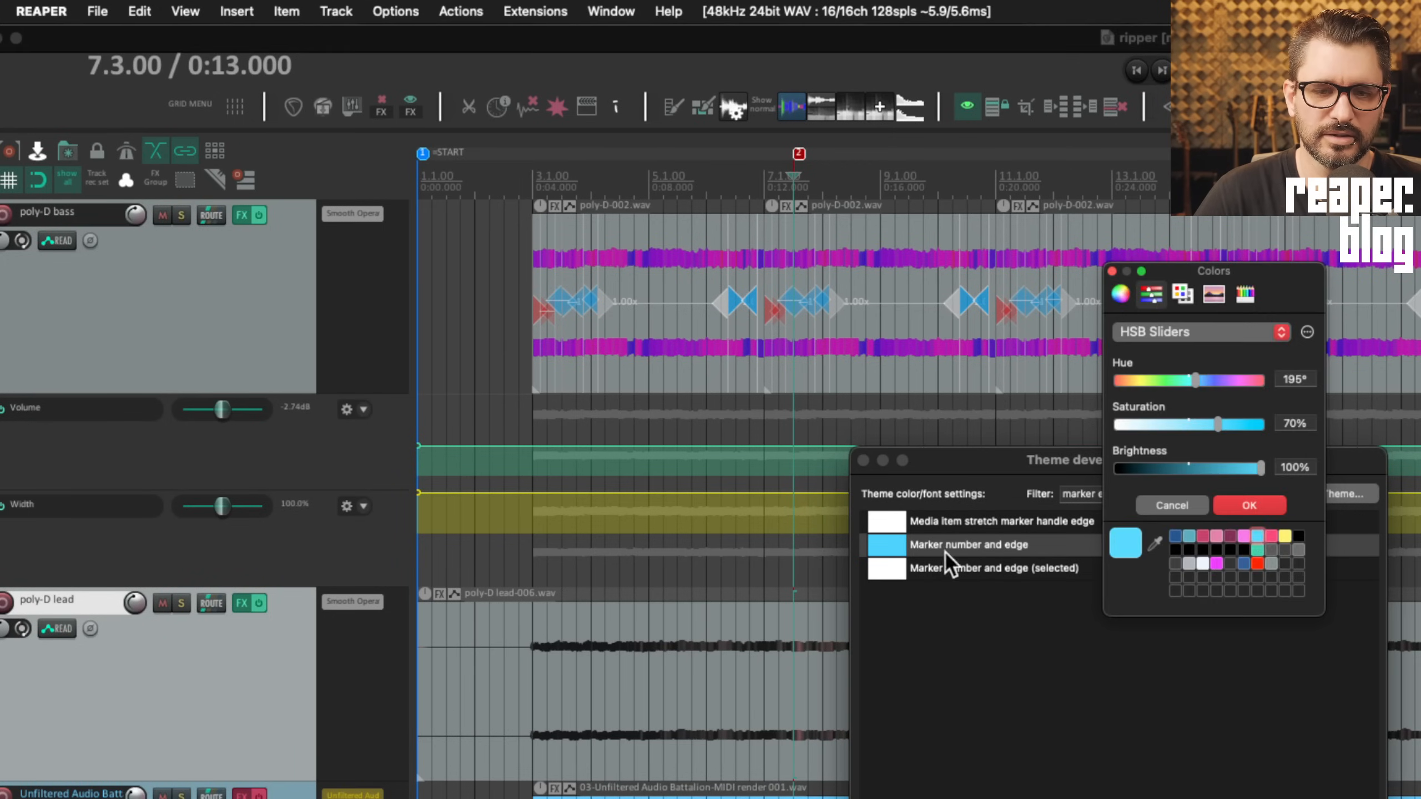
{"action": "left_click", "coordinate": [1203, 536]}
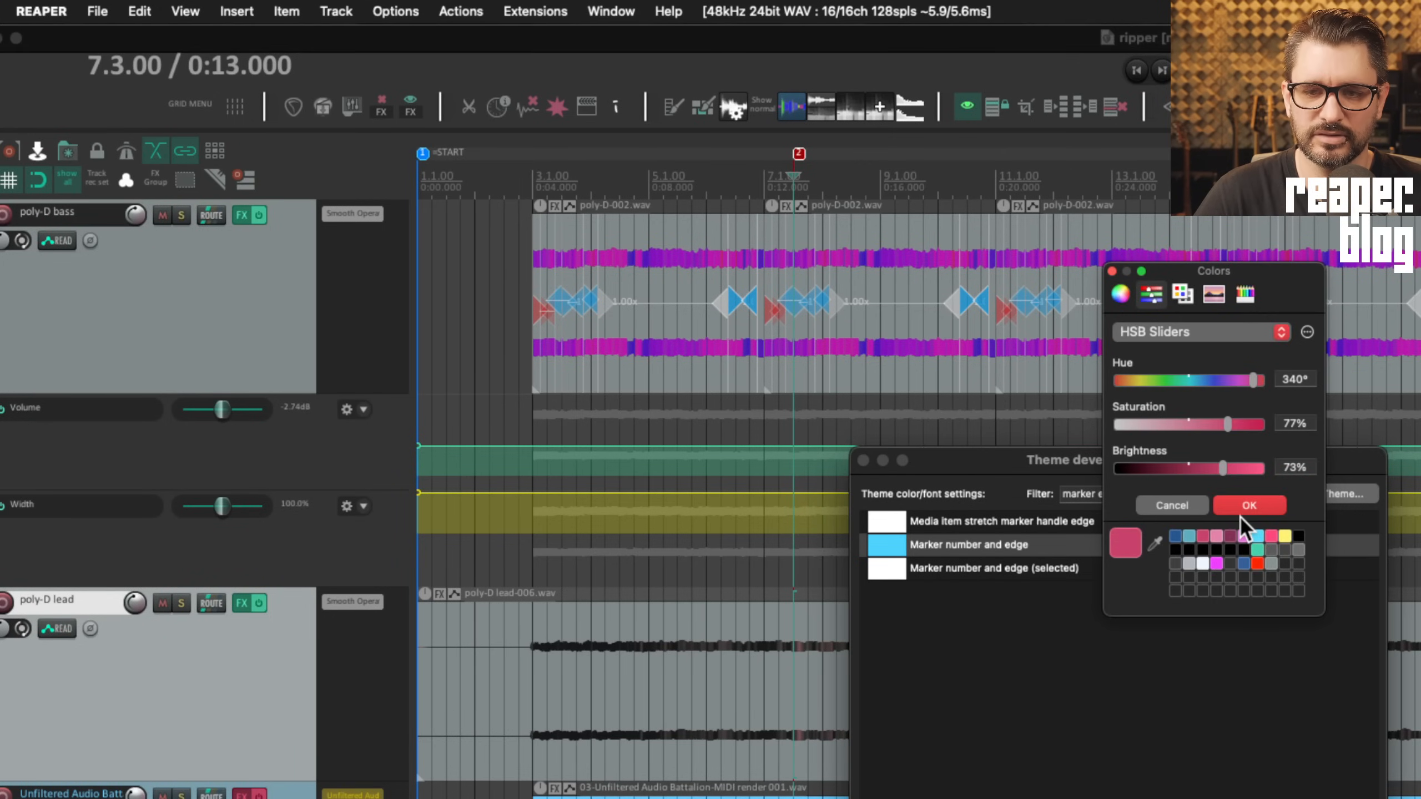
{"action": "left_click", "coordinate": [1250, 507]}
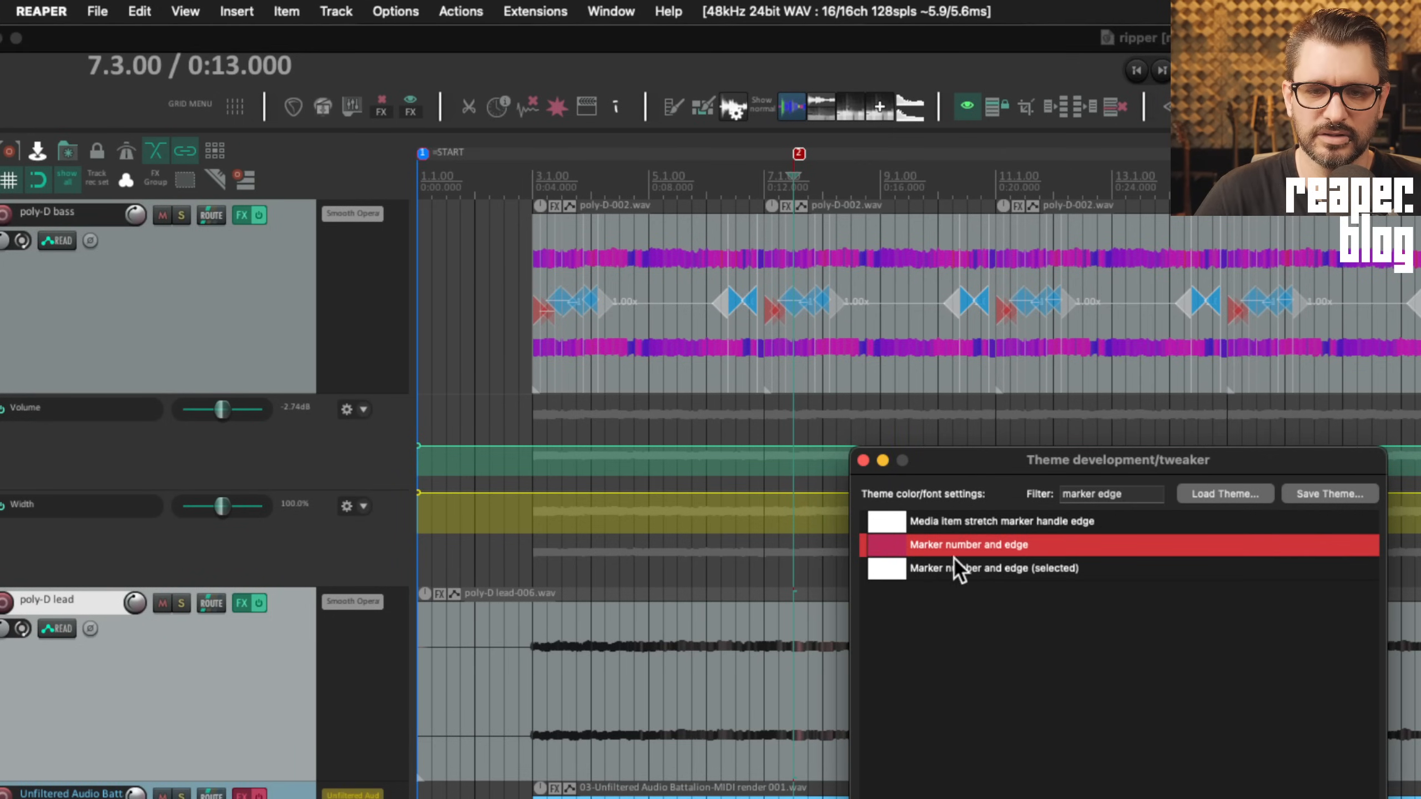
Set 'Marker number and edge (selected)' to light blue
{"action": "left_click", "coordinate": [895, 570]}
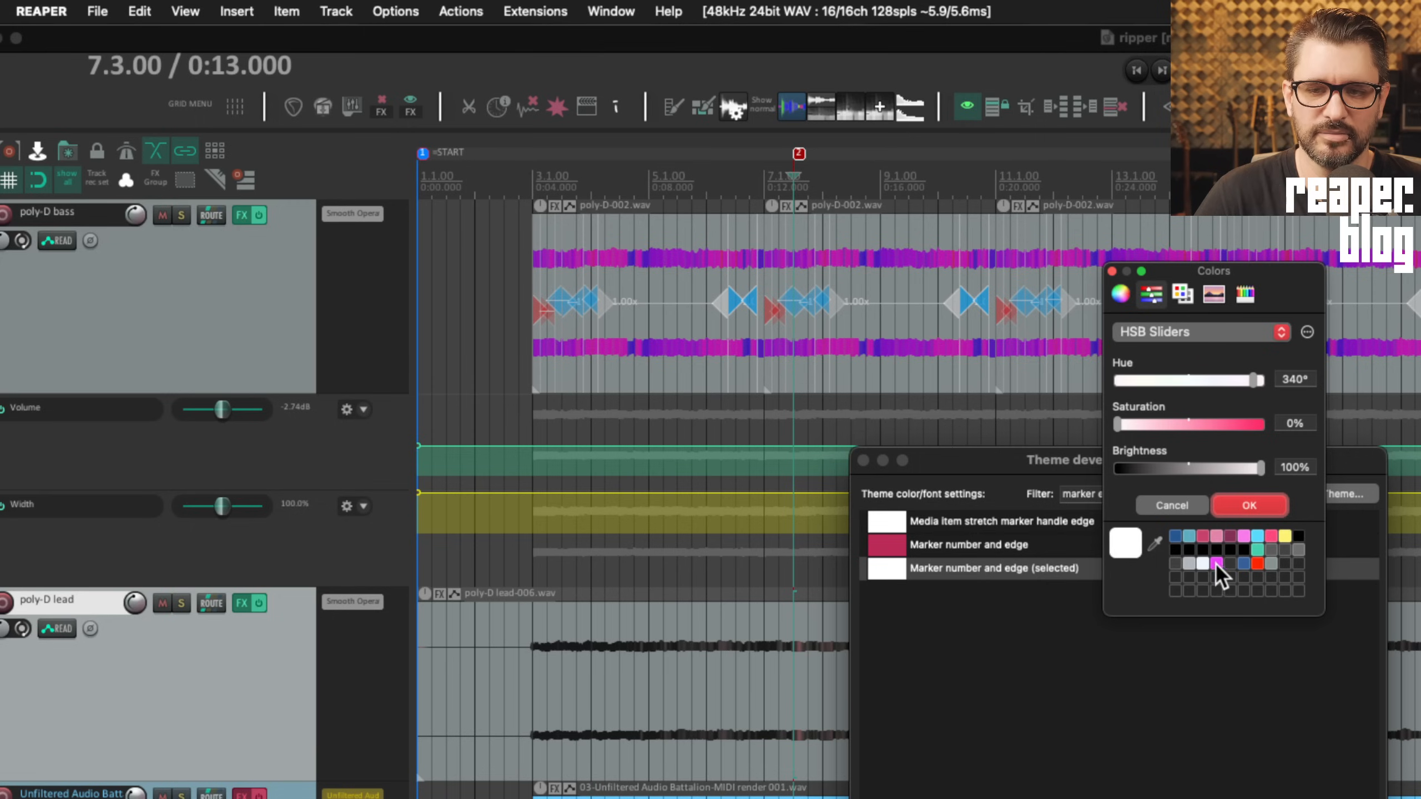
{"action": "left_click", "coordinate": [1258, 536]}
{"action": "left_click", "coordinate": [1249, 506]}
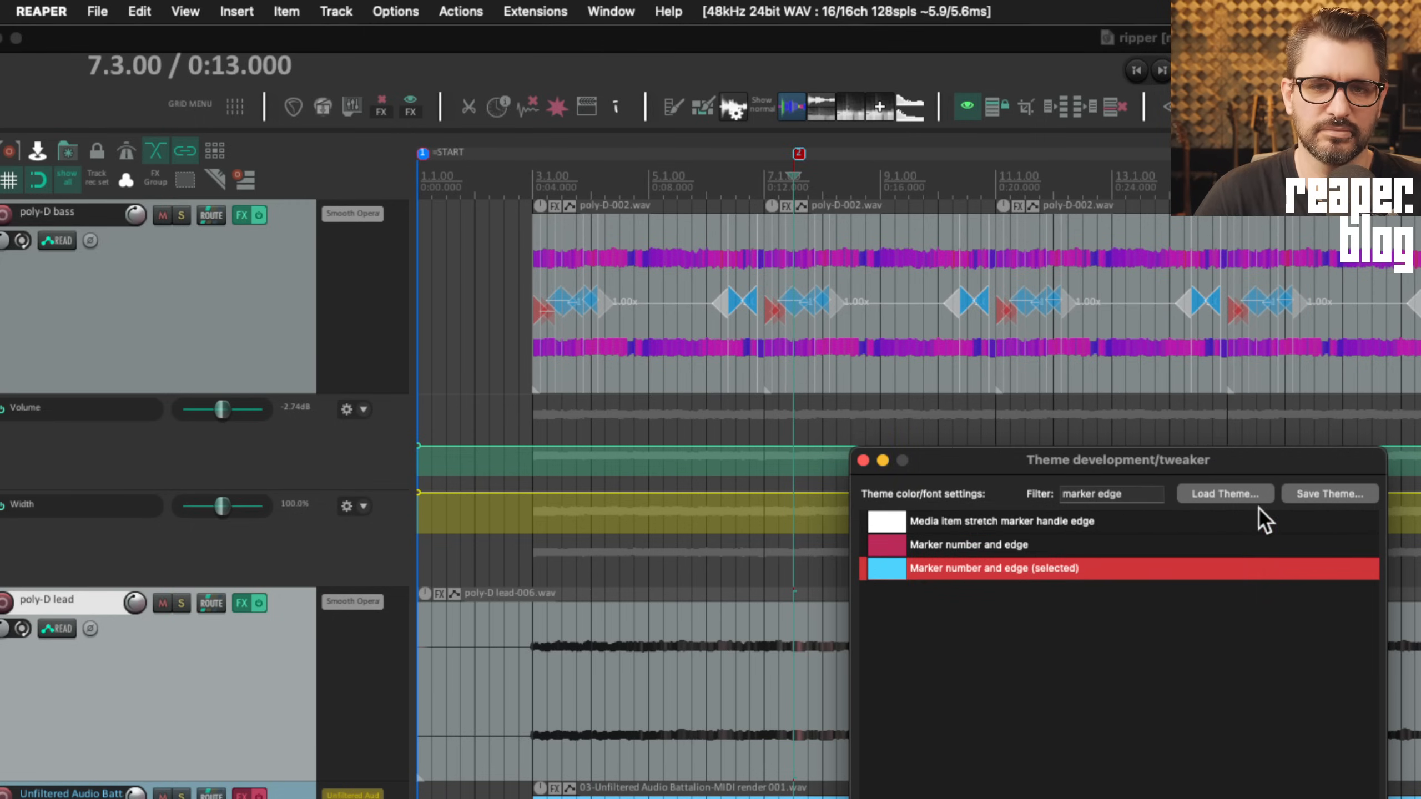
{"action": "left_click", "coordinate": [976, 660]}
{"action": "left_click", "coordinate": [903, 172]}
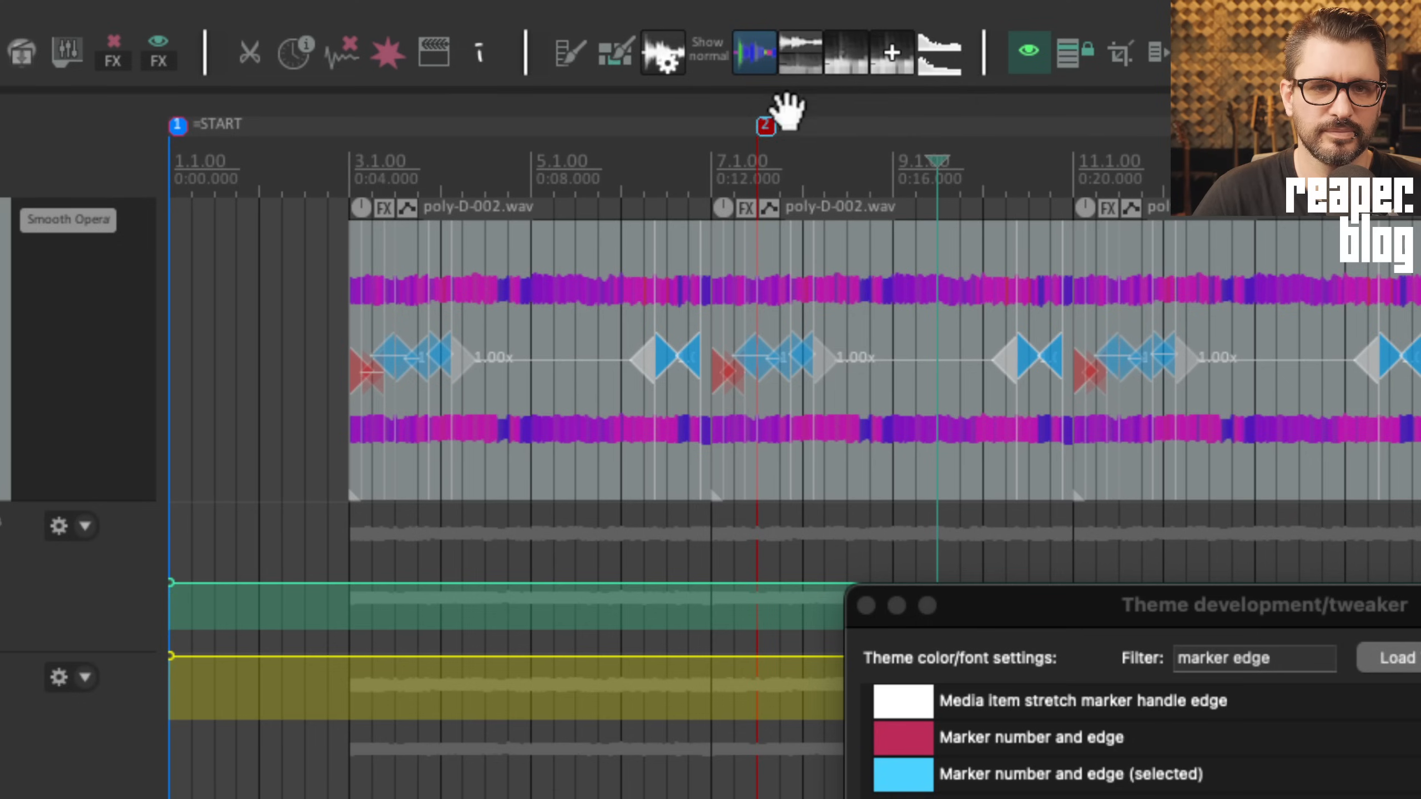
Drag the '=START' marker later along the ruler
{"action": "left_click", "coordinate": [766, 127]}
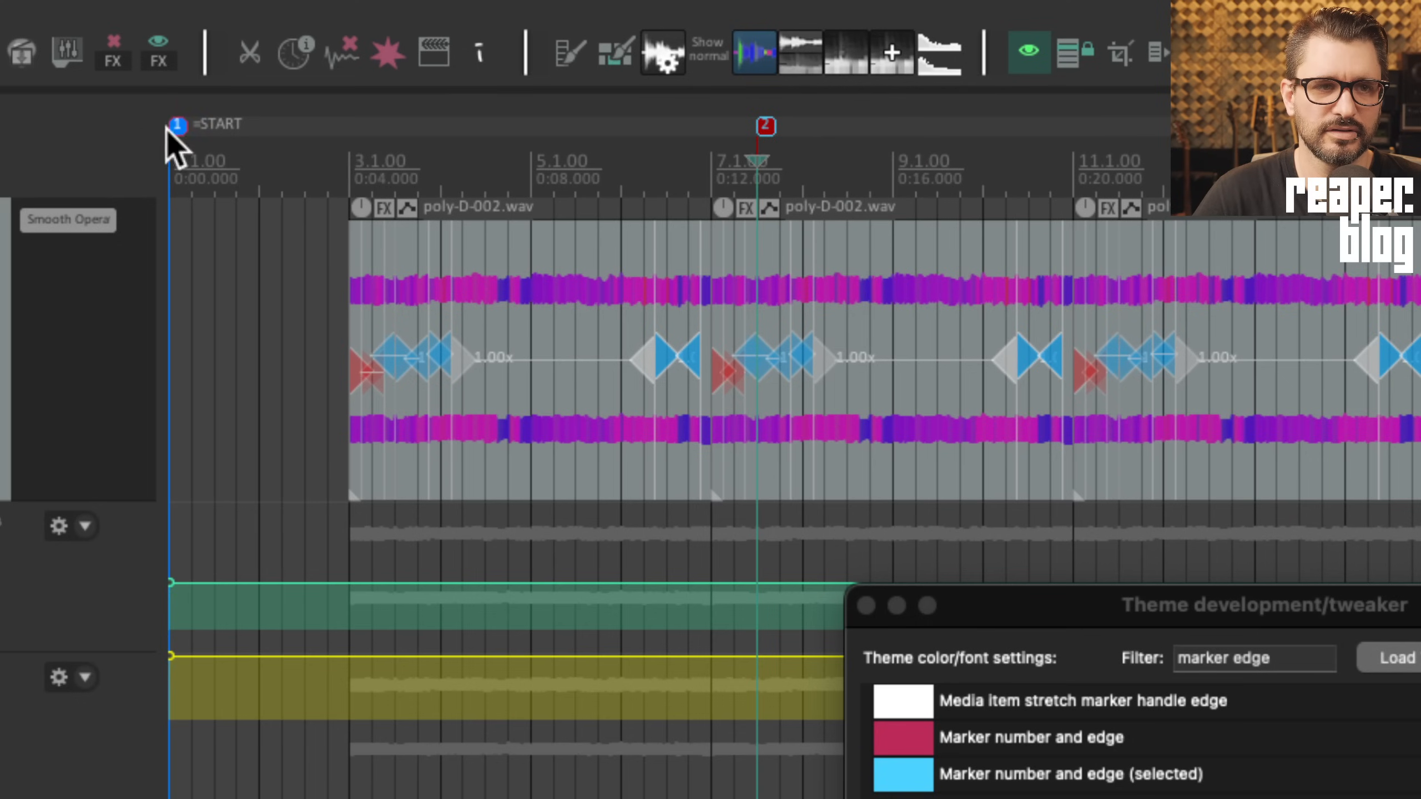
{"action": "left_click_drag", "start_coordinate": [178, 126], "coordinate": [313, 126]}
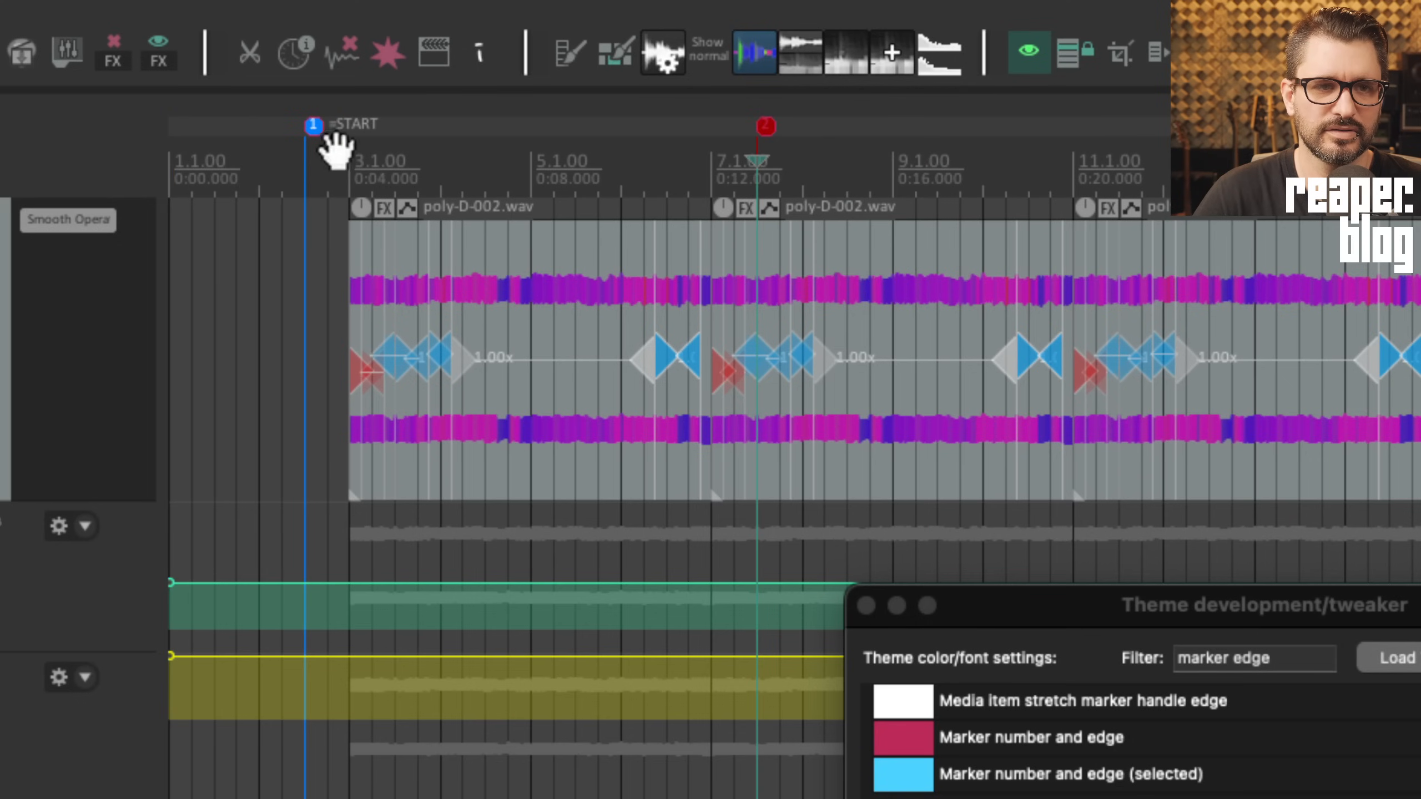
{"action": "left_click", "coordinate": [371, 137]}
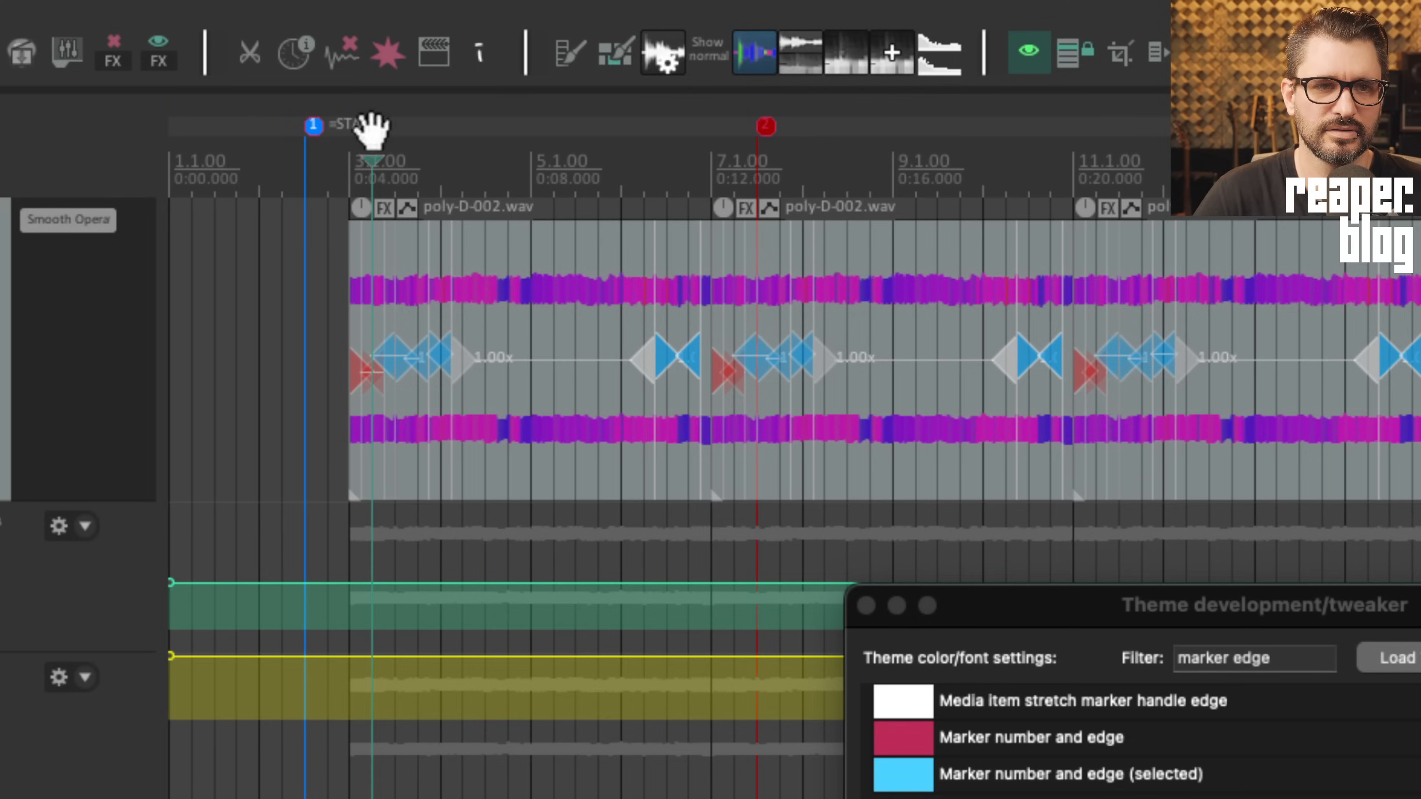
Set 'Marker number and edge' to black and compare it with selected marker 2
{"action": "left_click", "coordinate": [779, 165]}
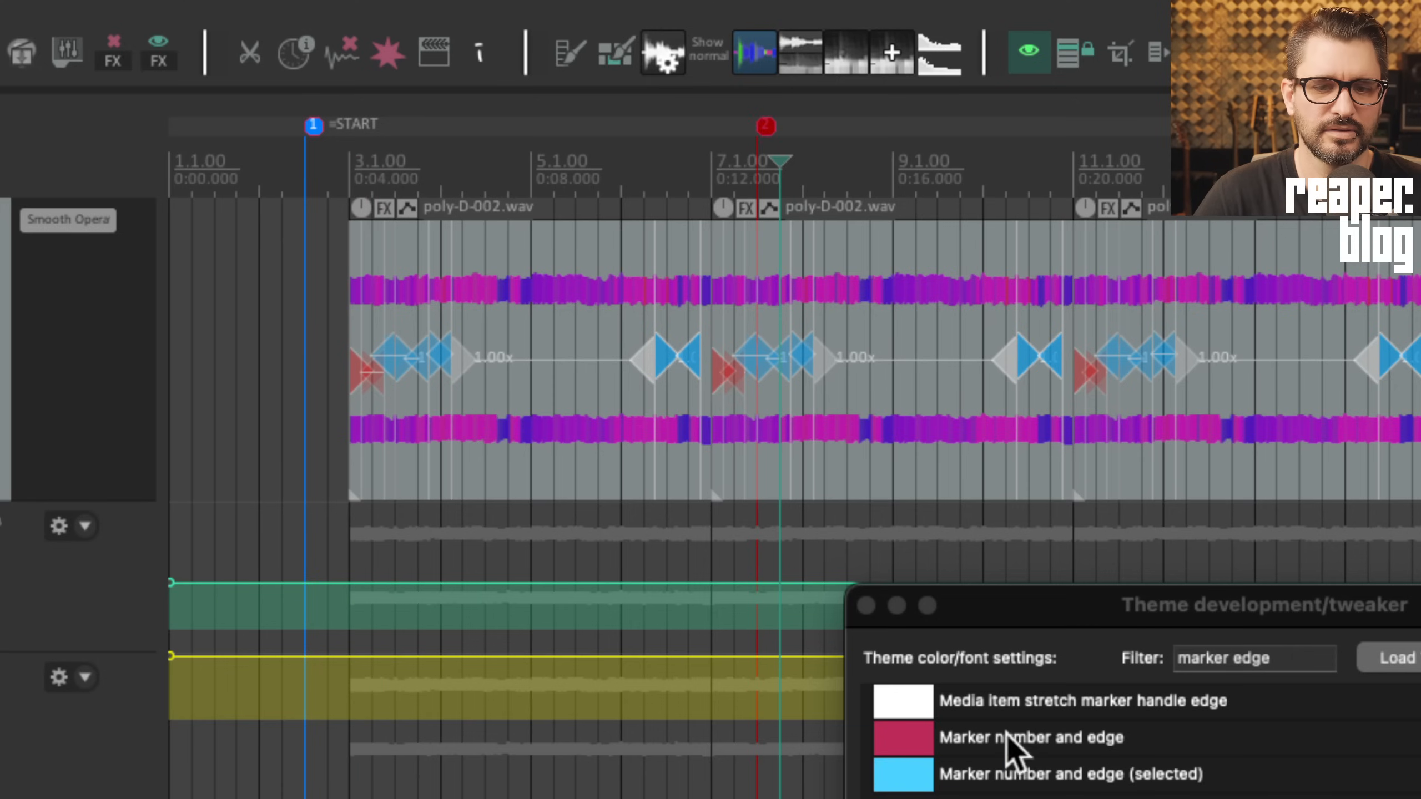
{"action": "left_click", "coordinate": [917, 732]}
{"action": "left_click", "coordinate": [1395, 740]}
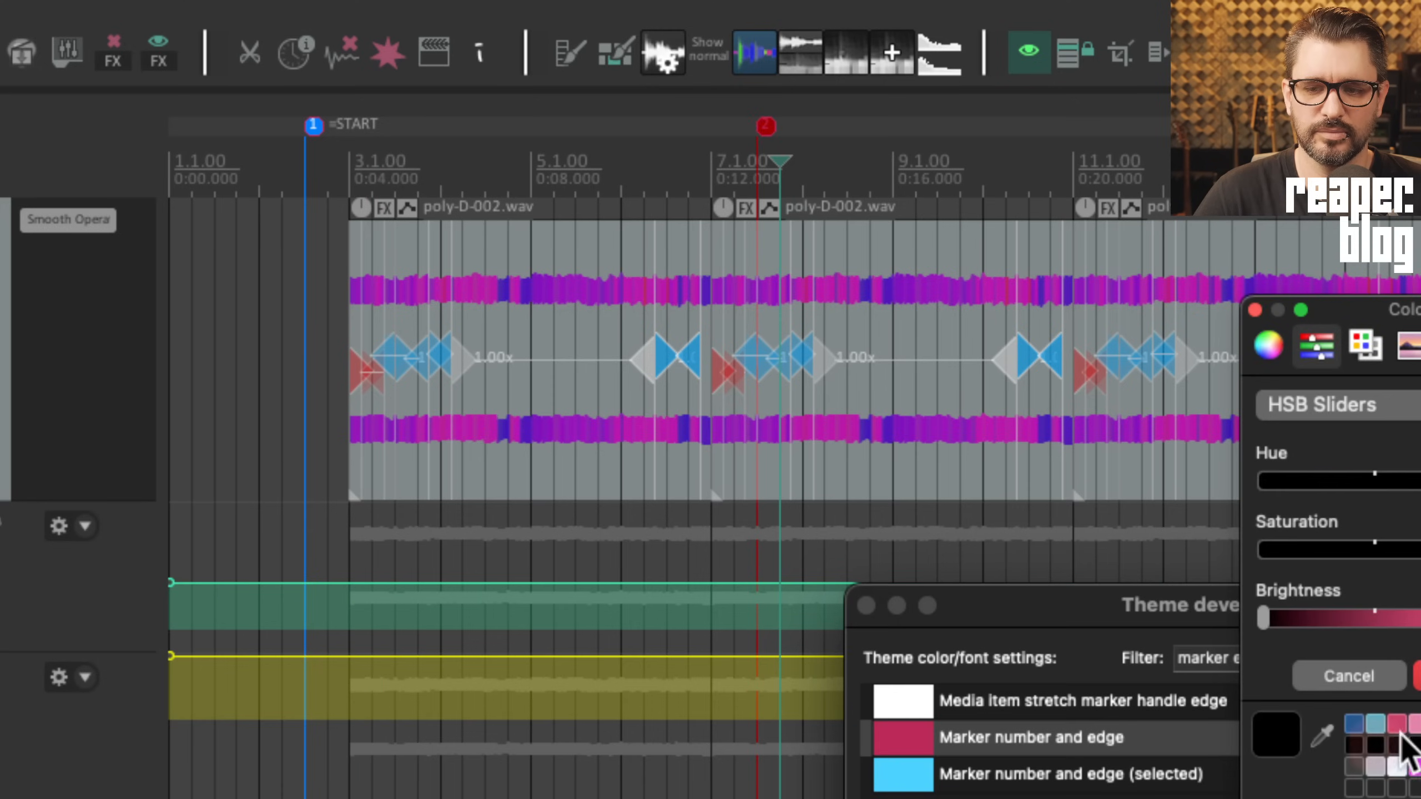
{"action": "left_click", "coordinate": [1418, 676]}
{"action": "left_click", "coordinate": [836, 162]}
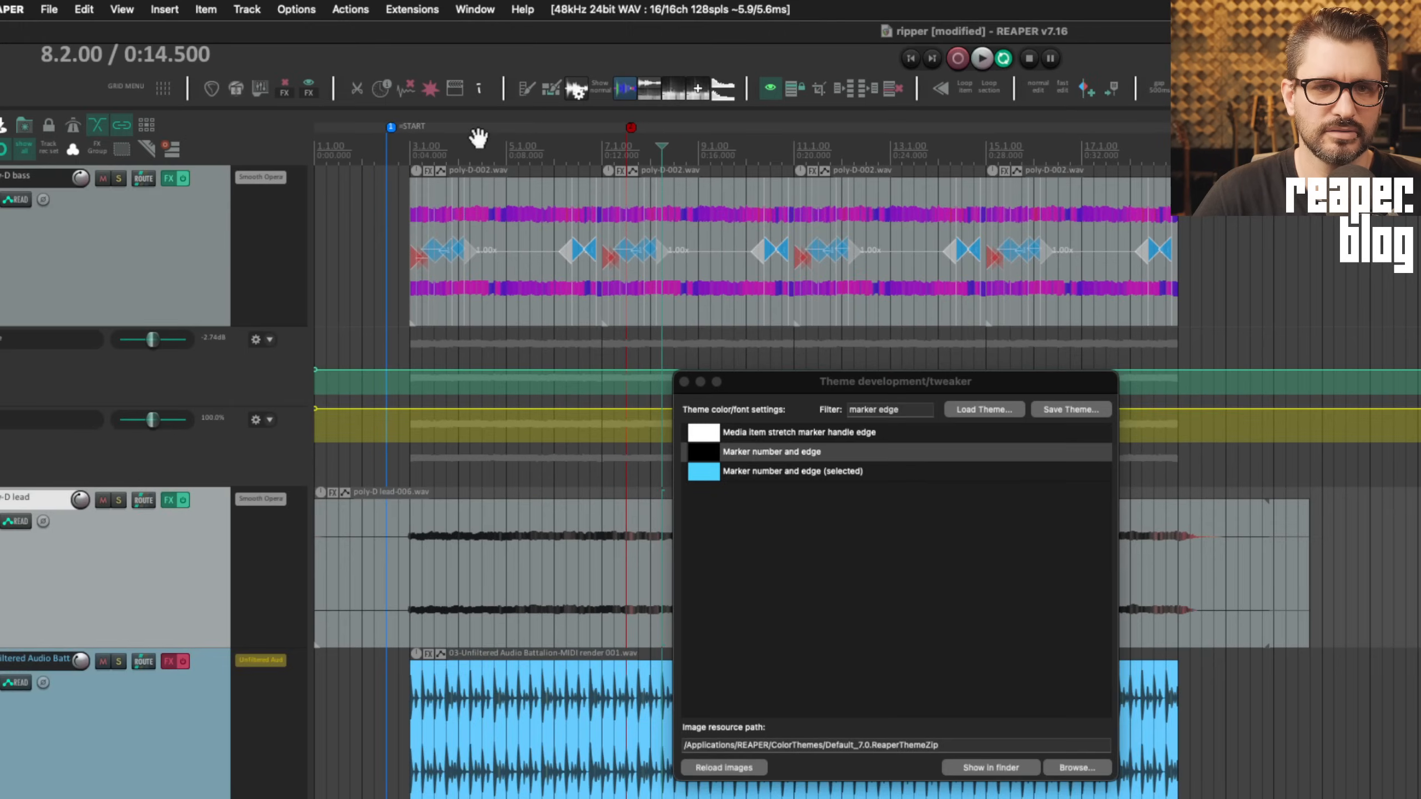
{"action": "left_click", "coordinate": [697, 145]}
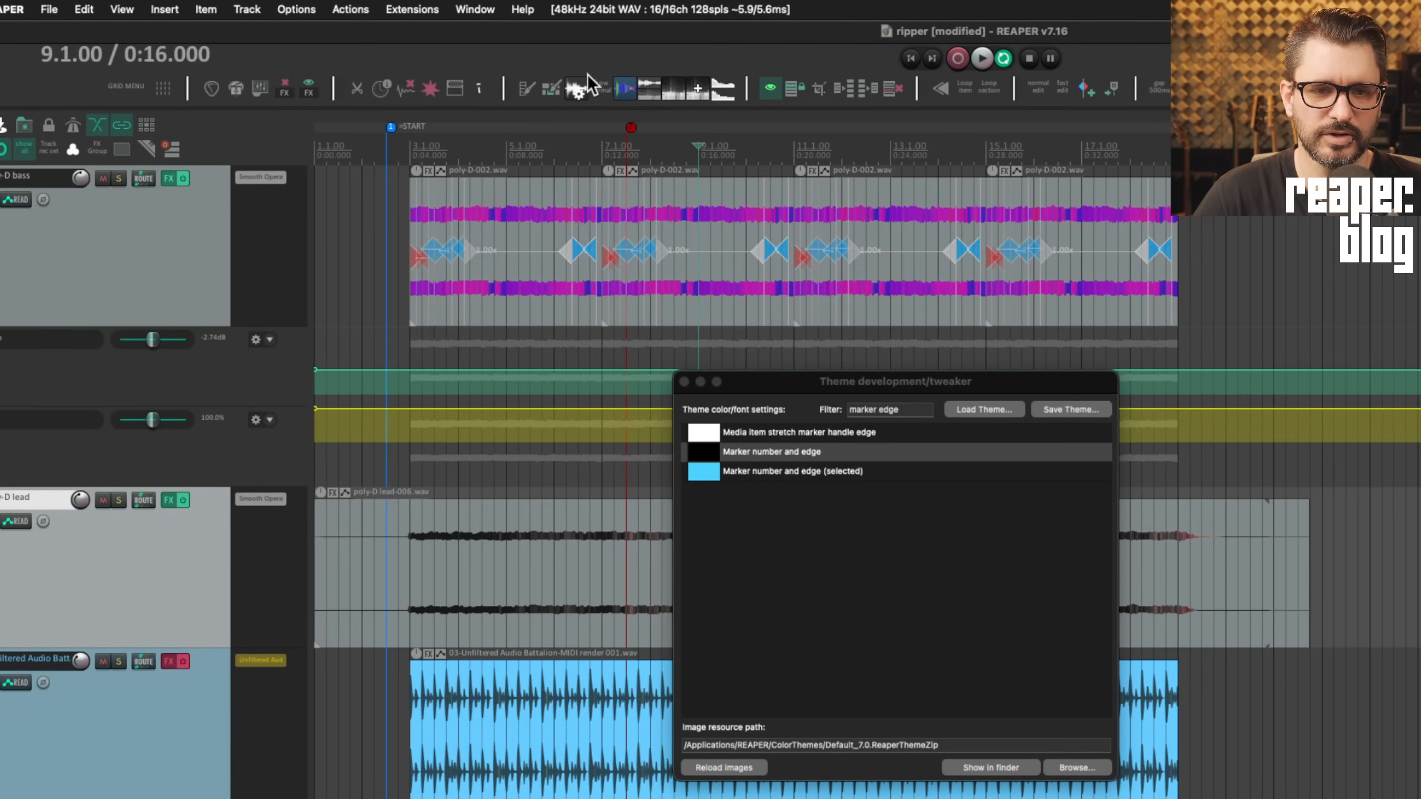
{"action": "left_click", "coordinate": [632, 127]}
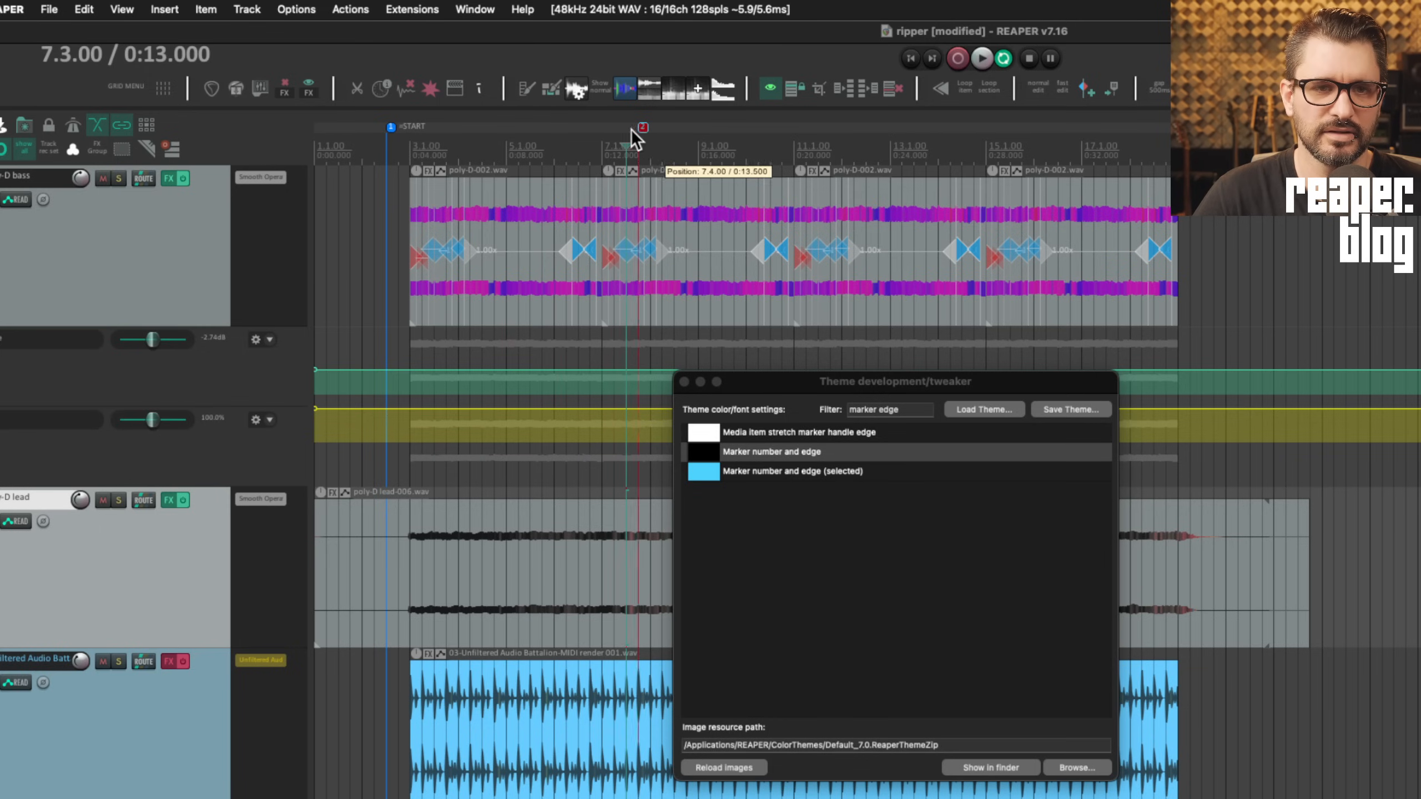
{"action": "left_click", "coordinate": [686, 146]}
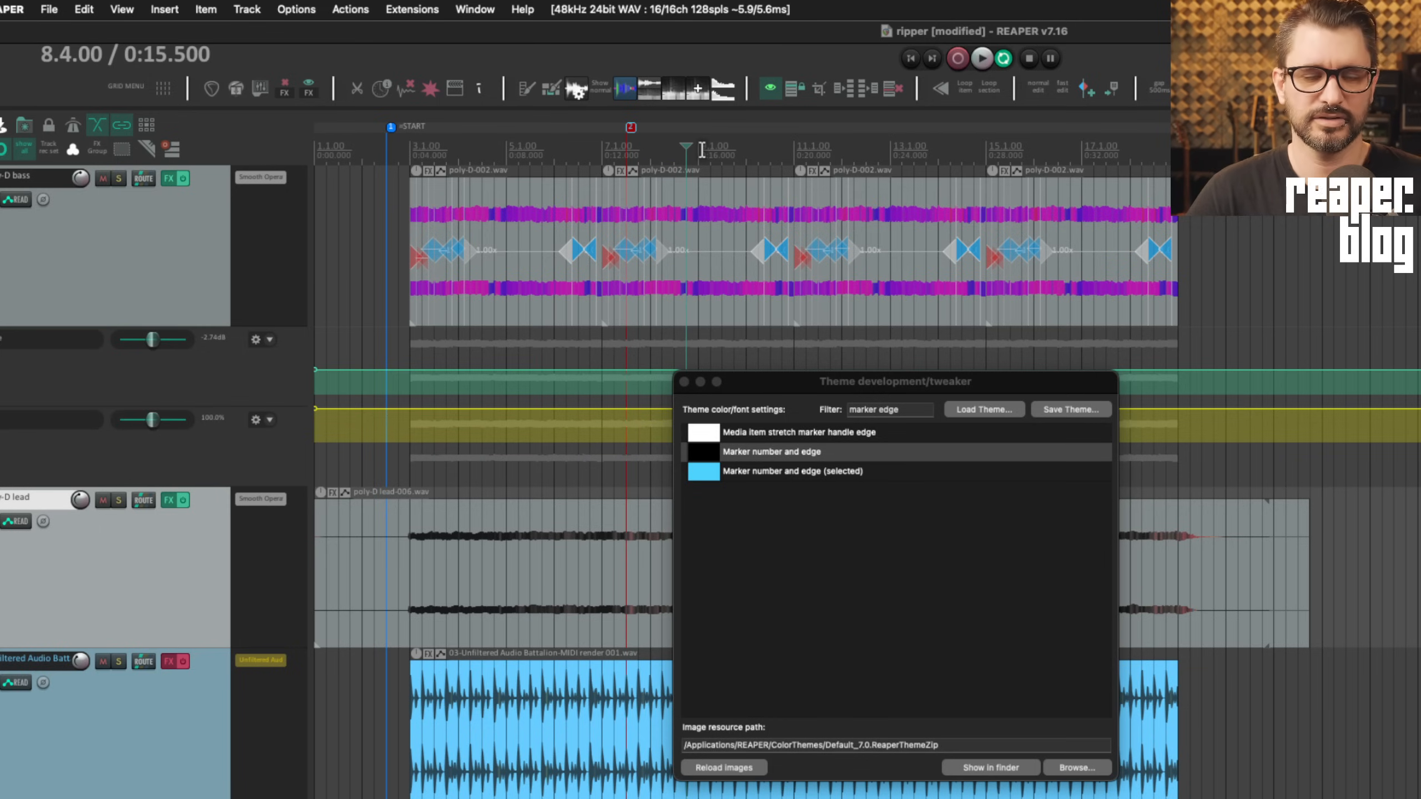
Filter the tweaker for 'region' and select a time range on the timeline
{"action": "left_click", "coordinate": [908, 404]}
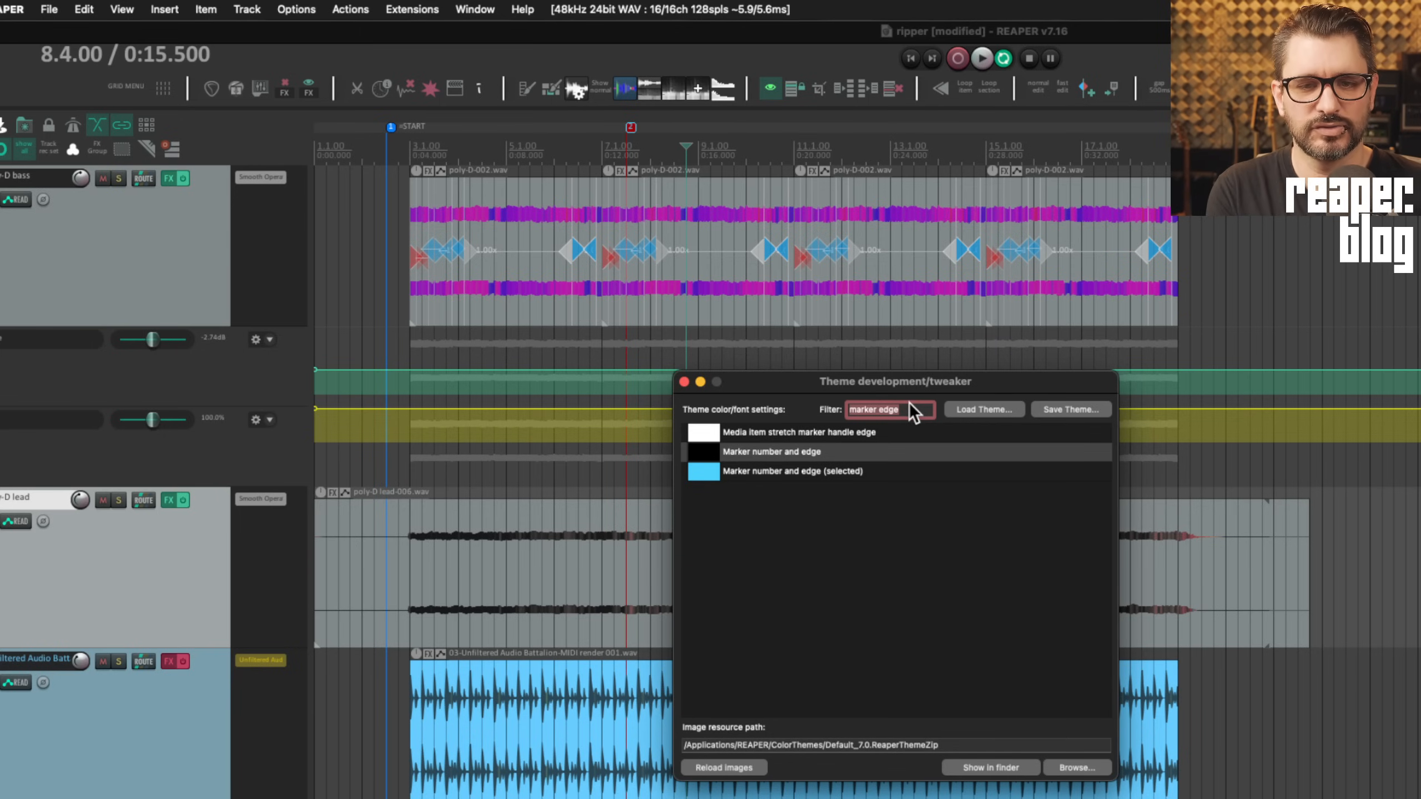
{"action": "type", "text": "region"}
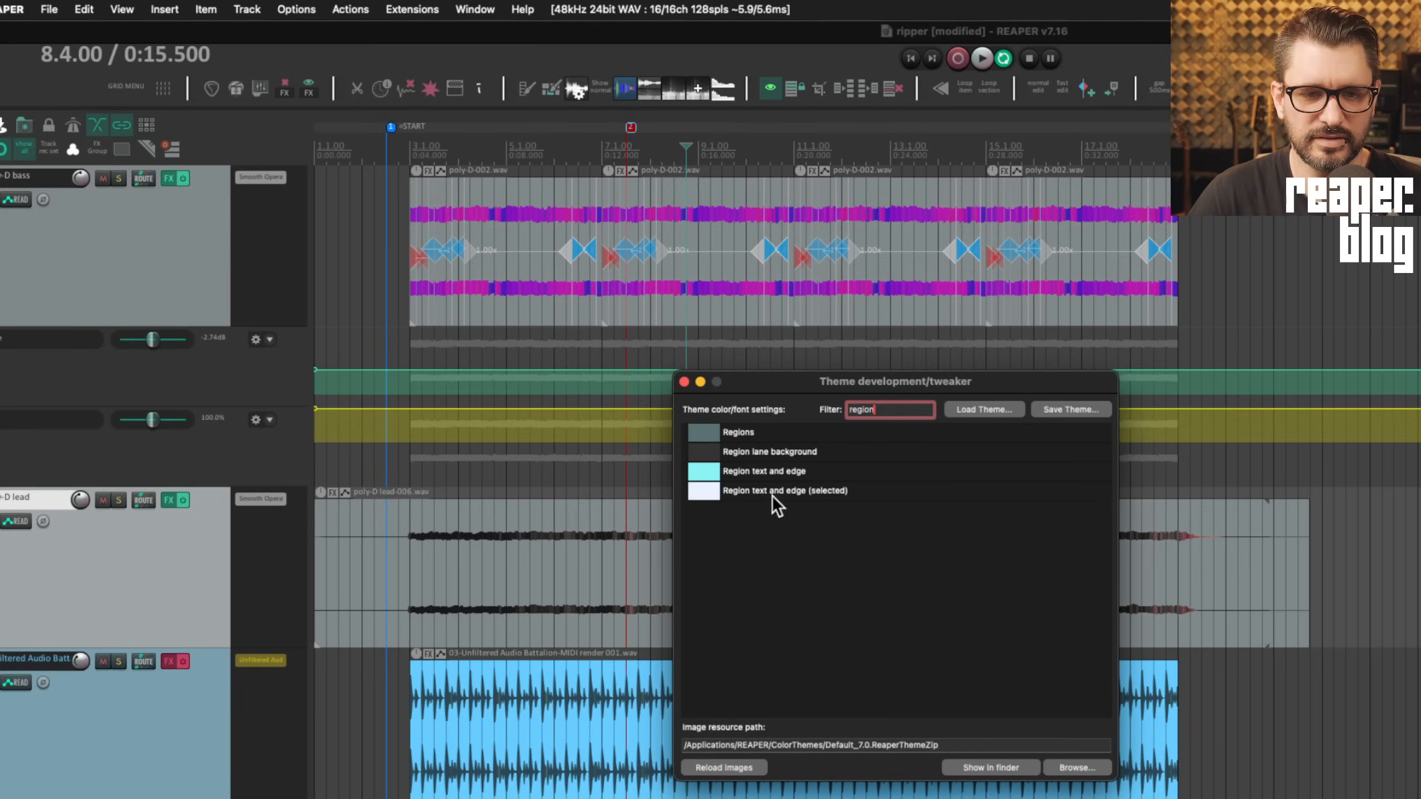
{"action": "left_click", "coordinate": [782, 144]}
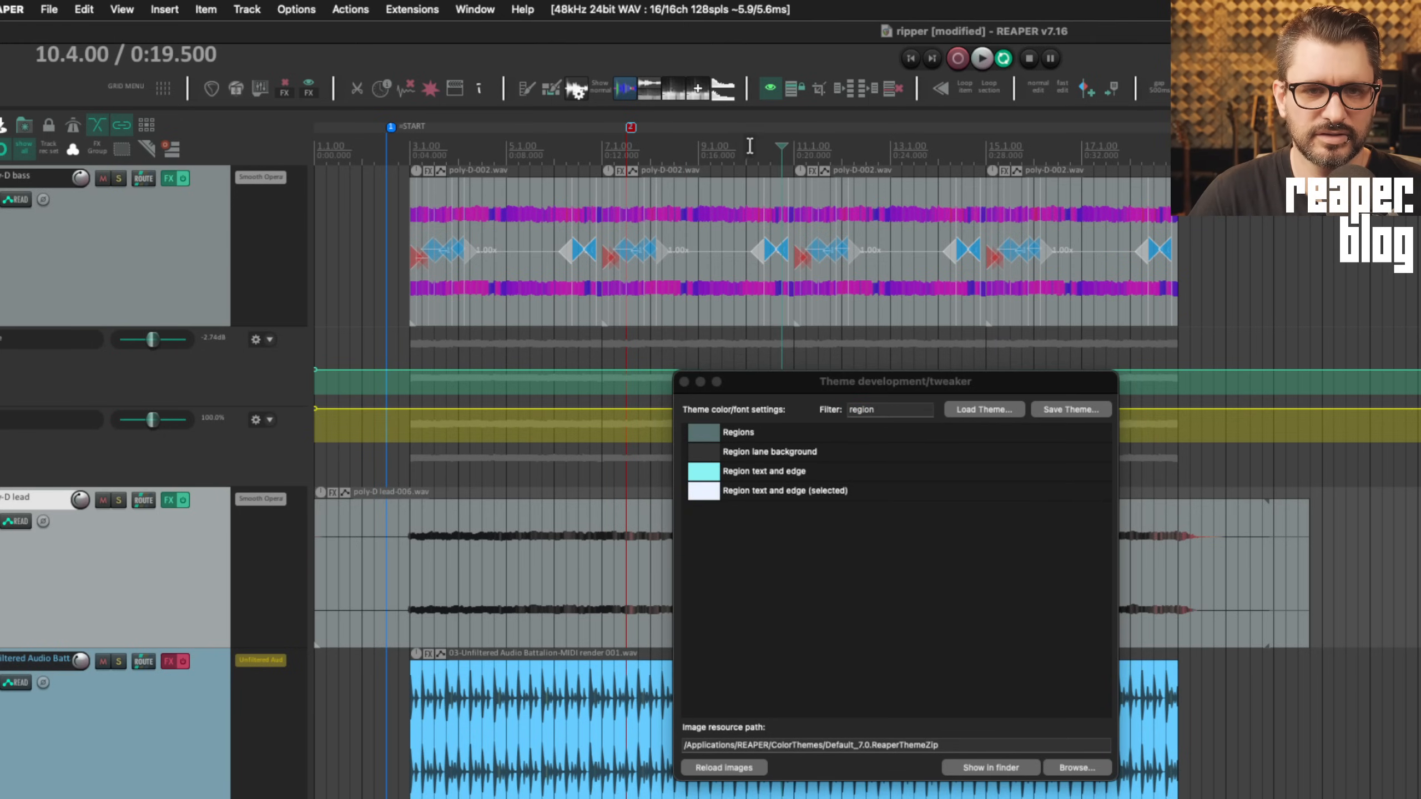
{"action": "left_click_drag", "start_coordinate": [750, 144], "coordinate": [1029, 158]}
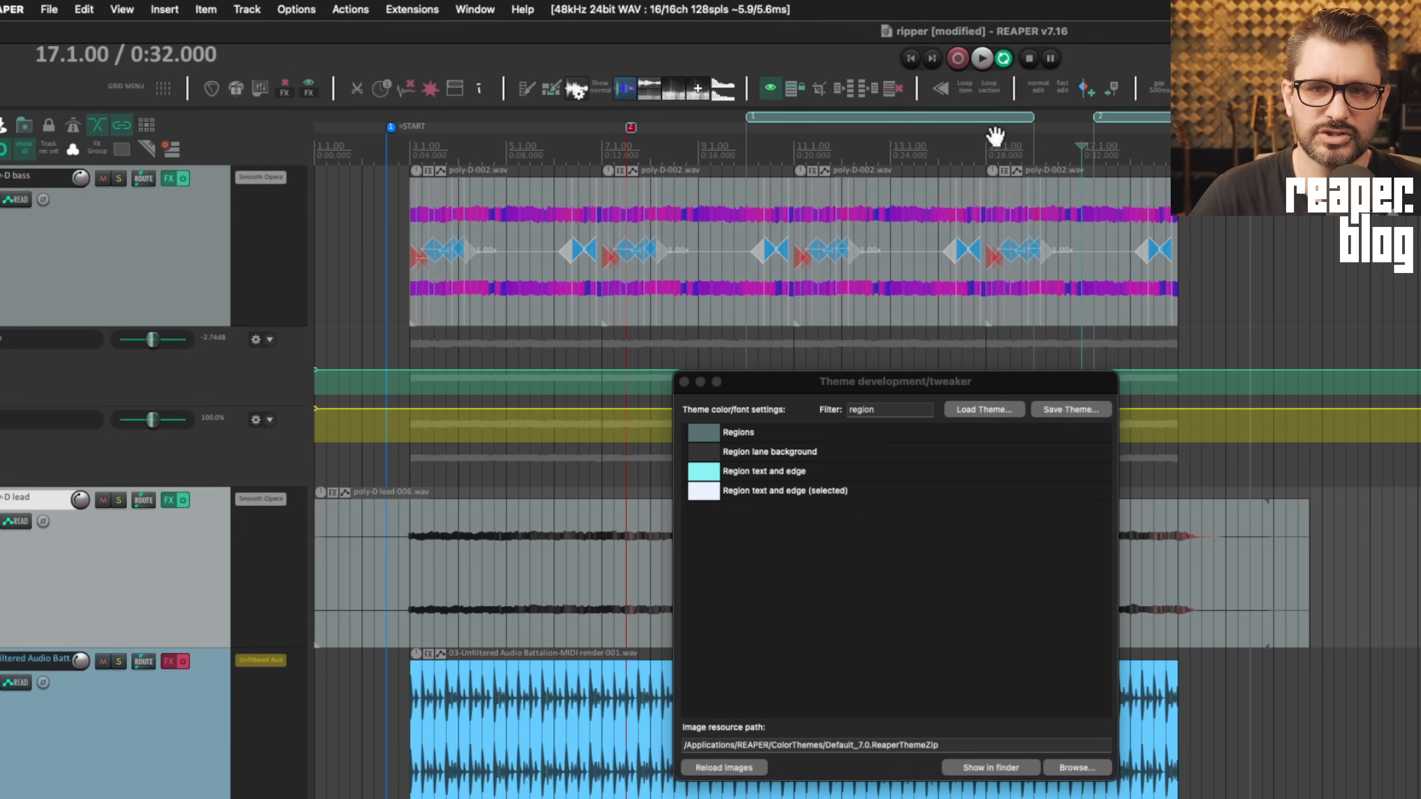
{"action": "scroll", "coordinate": [1026, 180], "scroll_direction": "right", "scroll_amount": 5}
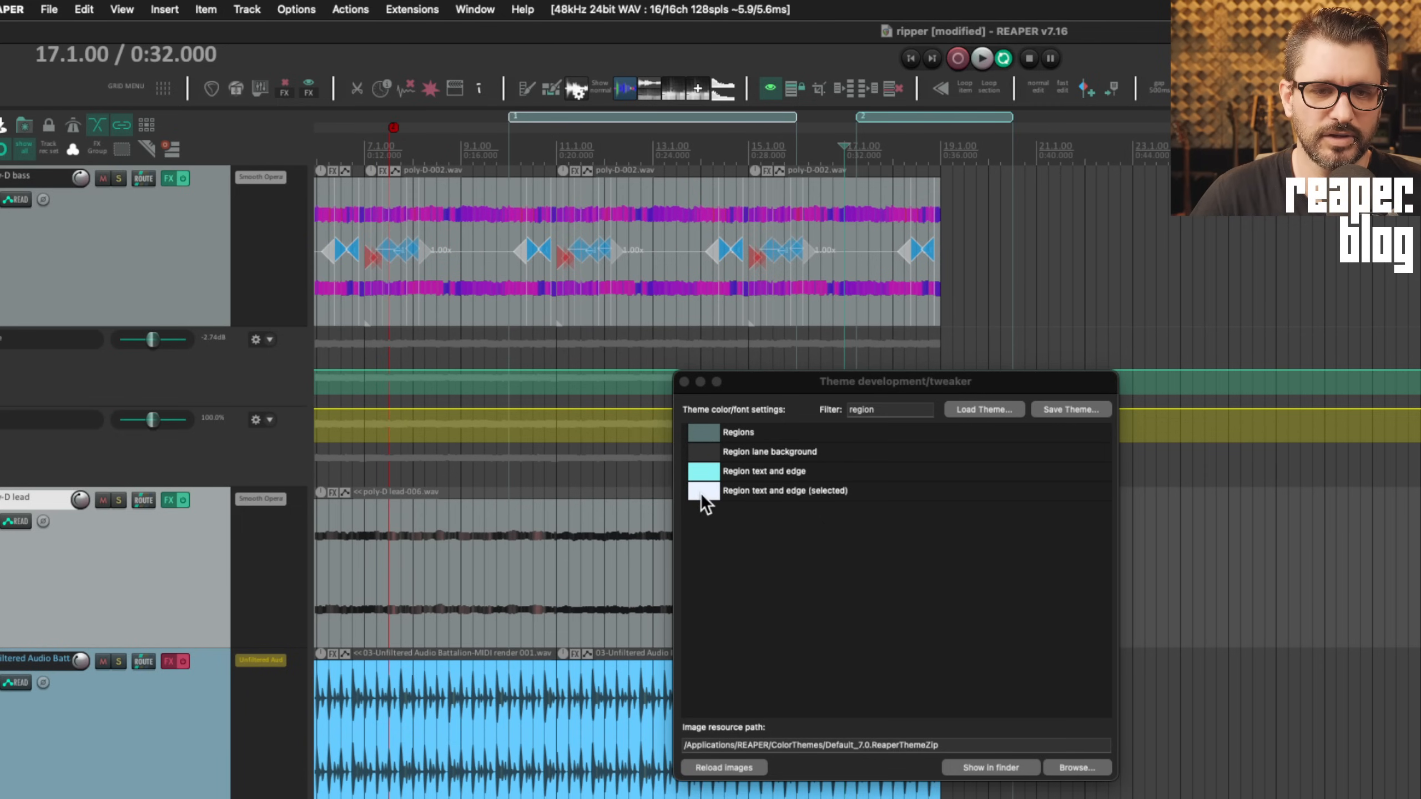
Set 'Region text and edge' to black, check selected regions 1 and 2, and close the tweaker
{"action": "left_click", "coordinate": [698, 472]}
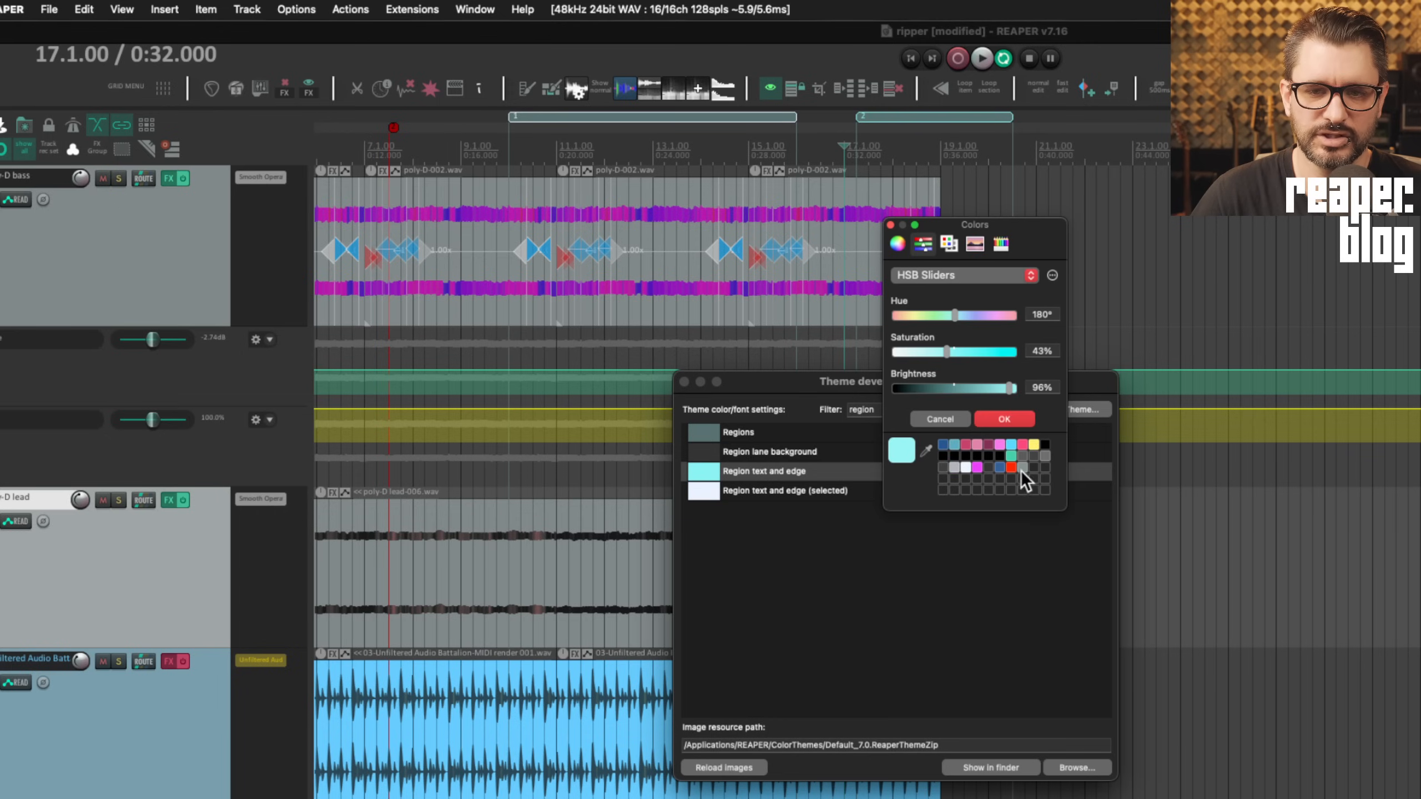
{"action": "left_click", "coordinate": [1043, 445]}
{"action": "left_click", "coordinate": [1013, 417]}
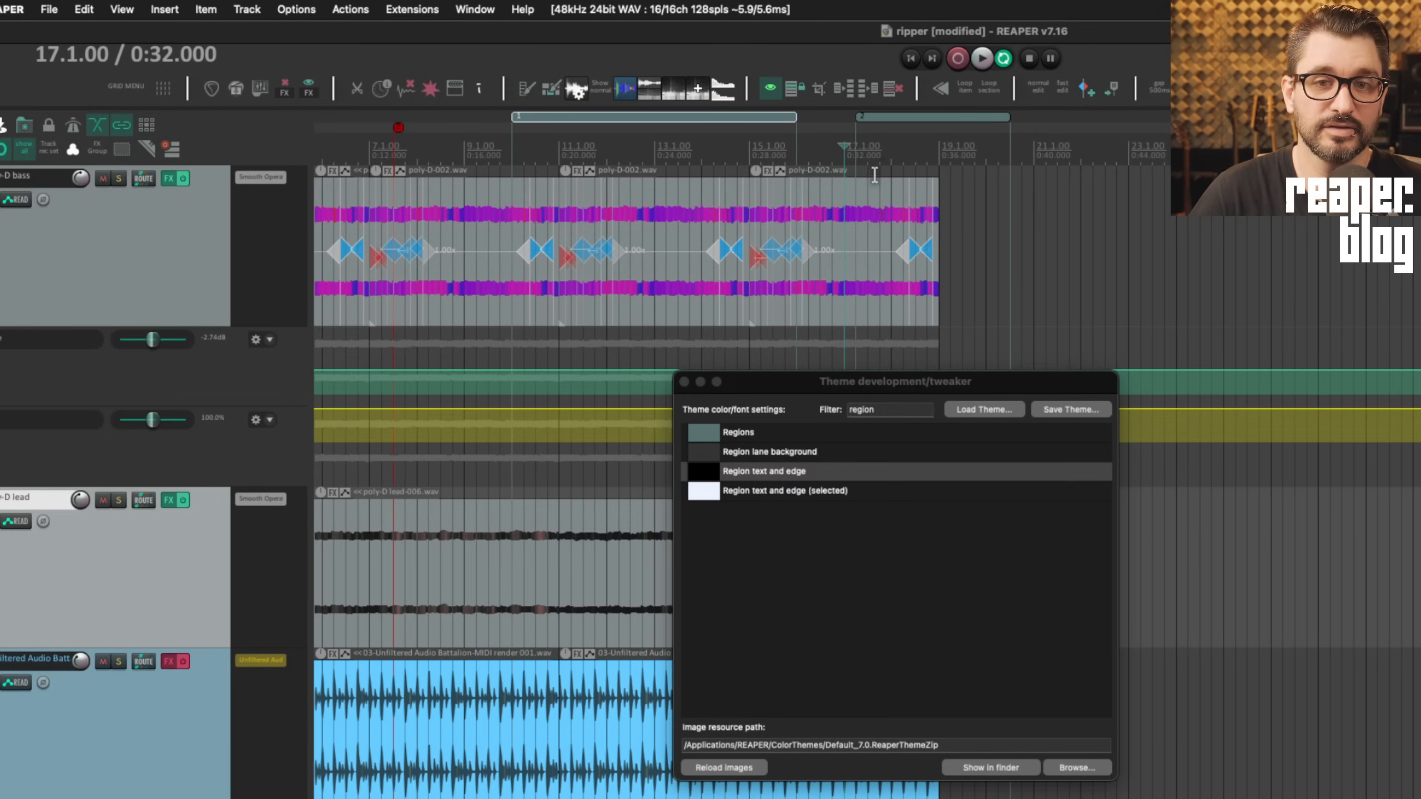
{"action": "scroll", "coordinate": [870, 146], "scroll_direction": "right", "scroll_amount": 3}
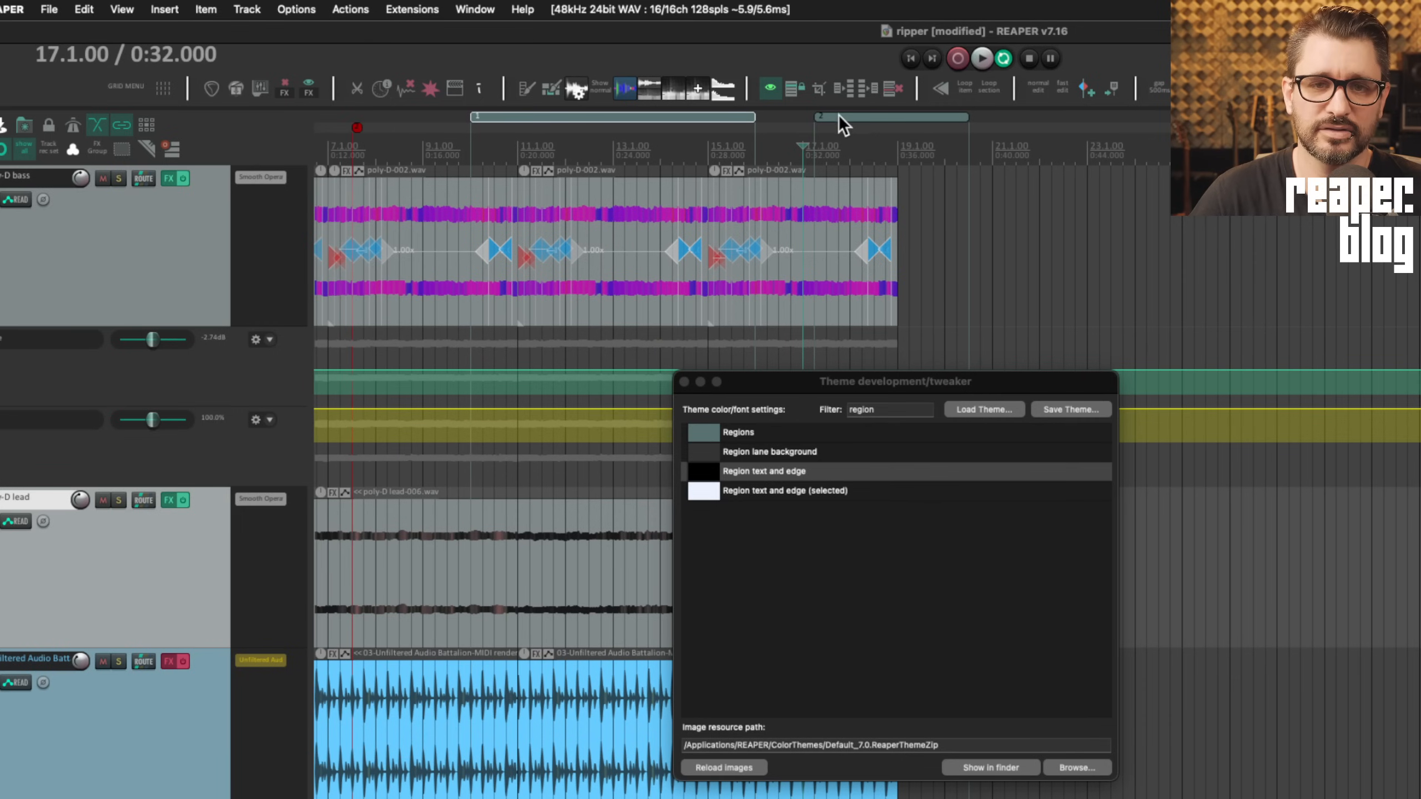
{"action": "left_click", "coordinate": [838, 115]}
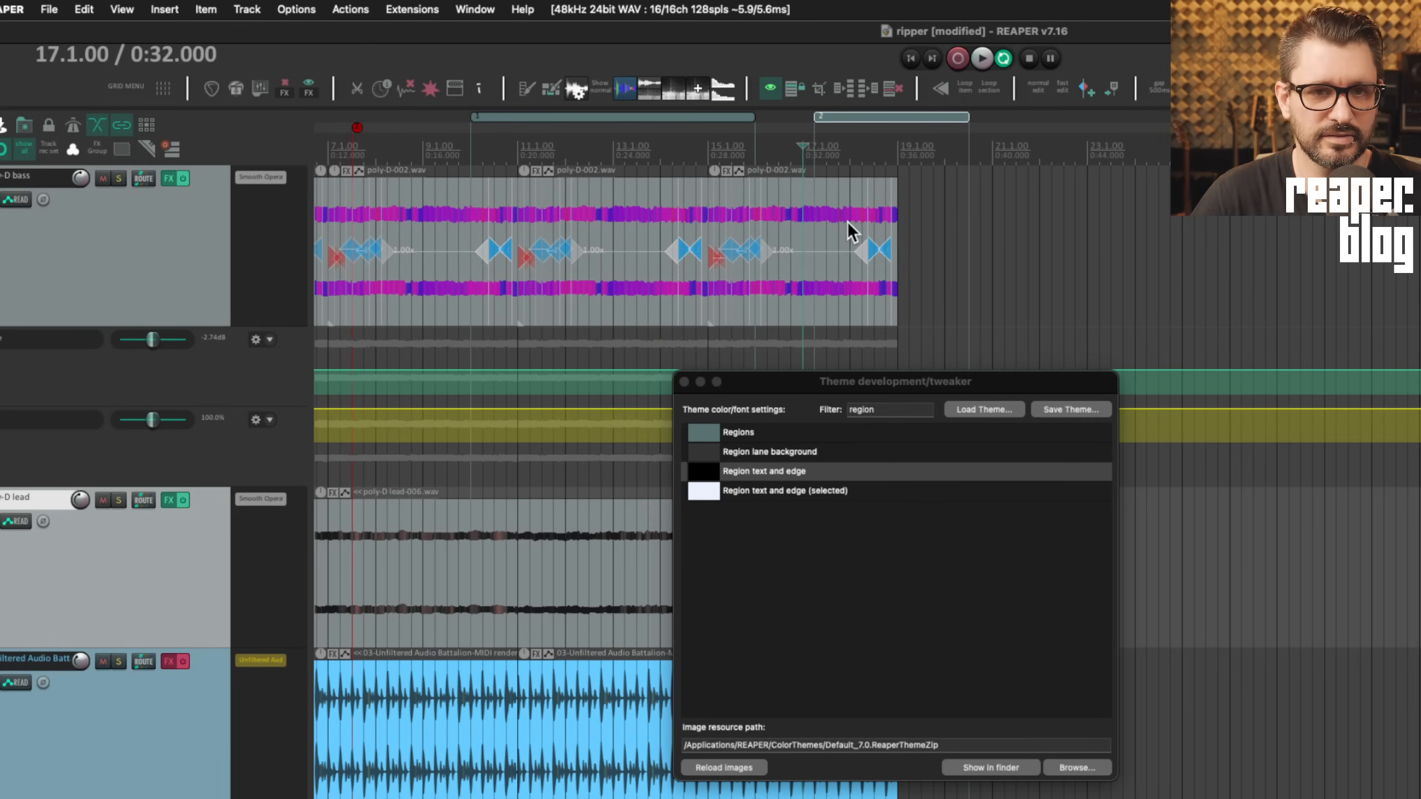
{"action": "left_click", "coordinate": [790, 146]}
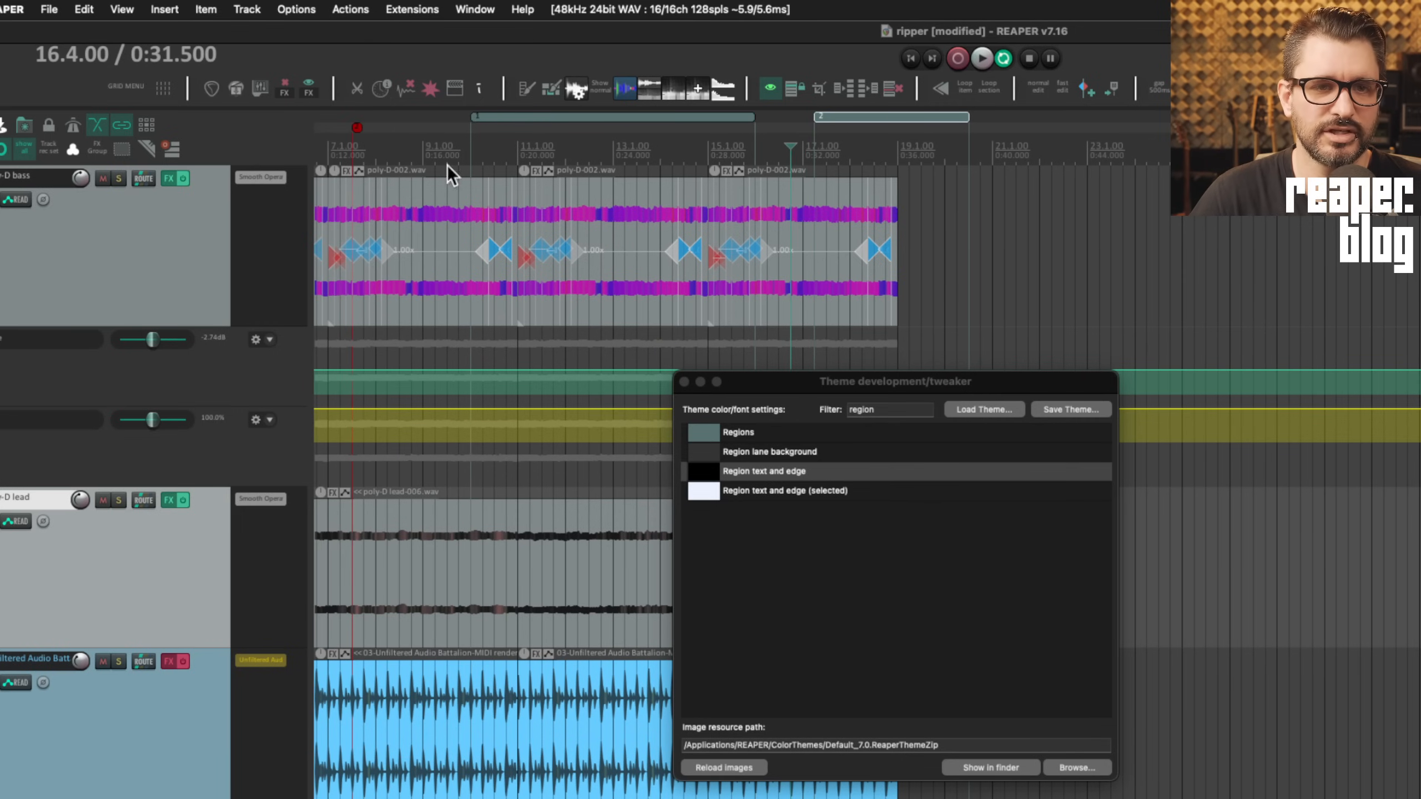
{"action": "left_click", "coordinate": [601, 160]}
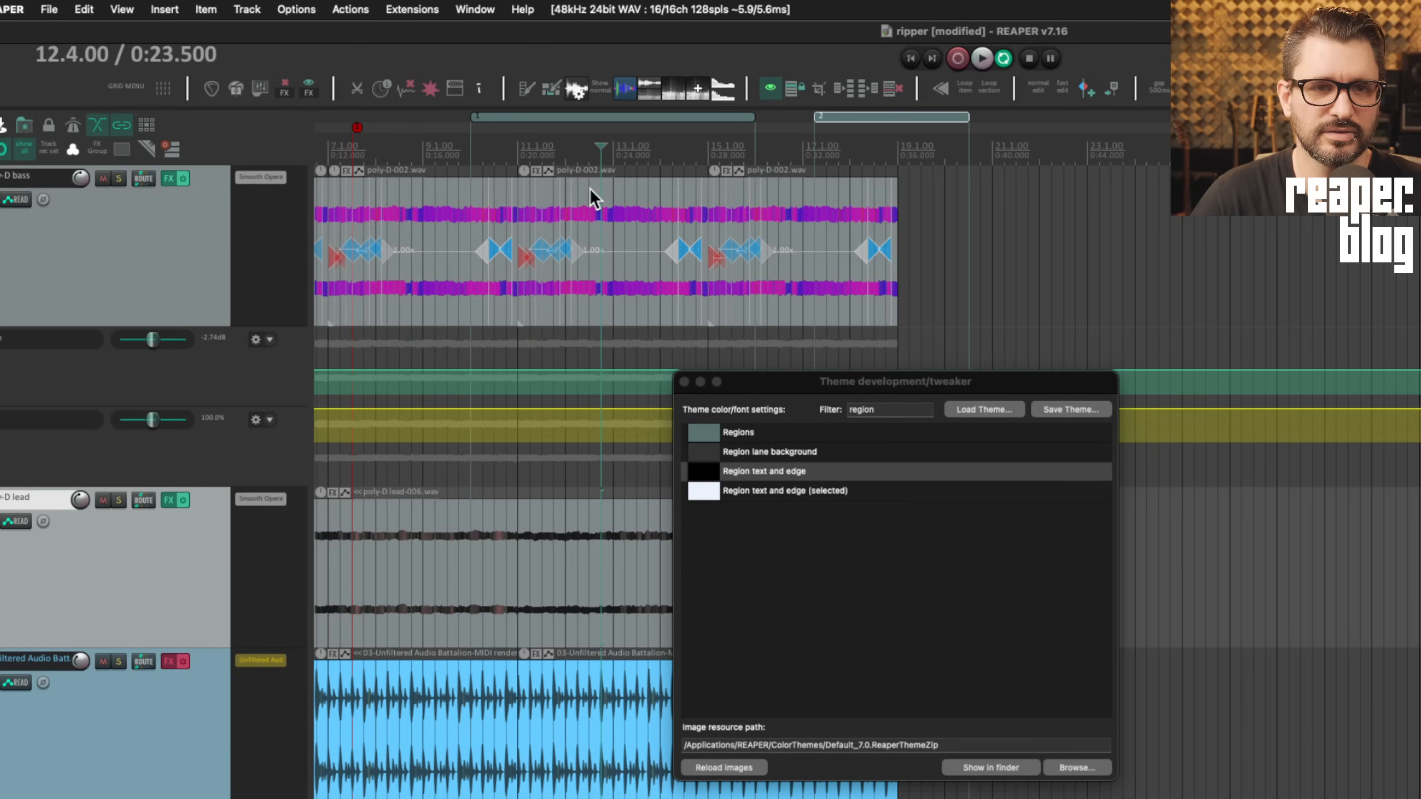
{"action": "left_click", "coordinate": [651, 118]}
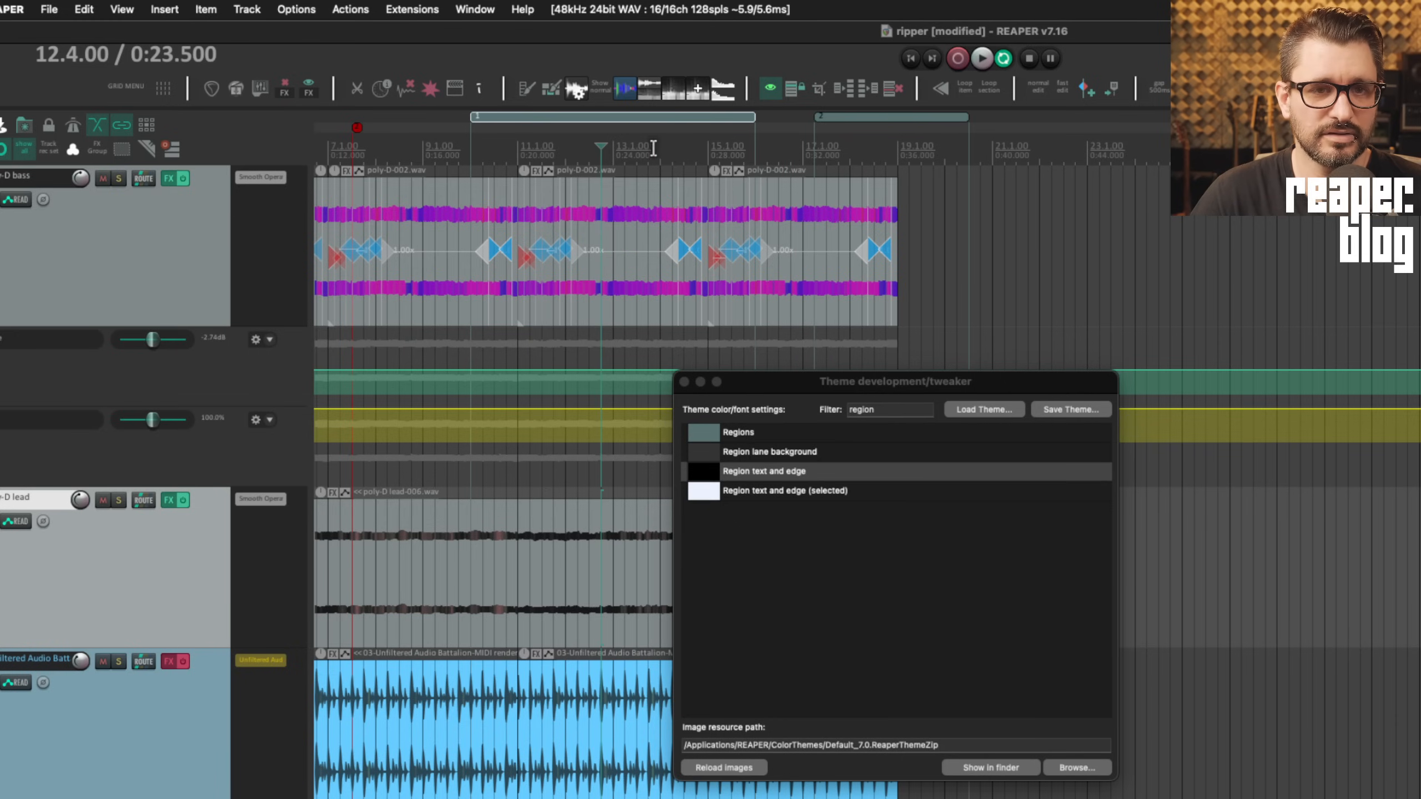
{"action": "left_click", "coordinate": [655, 121]}
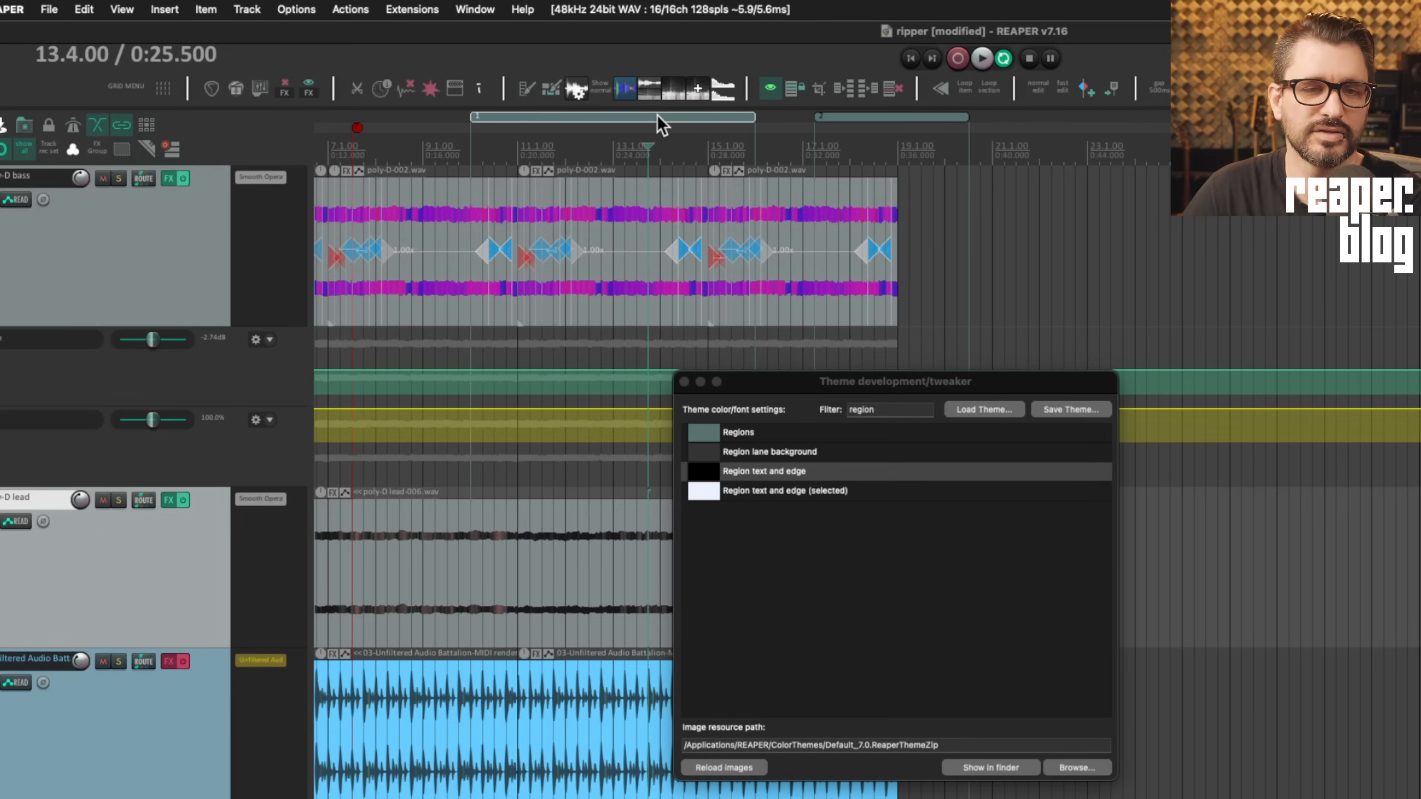
{"action": "left_click", "coordinate": [684, 382]}
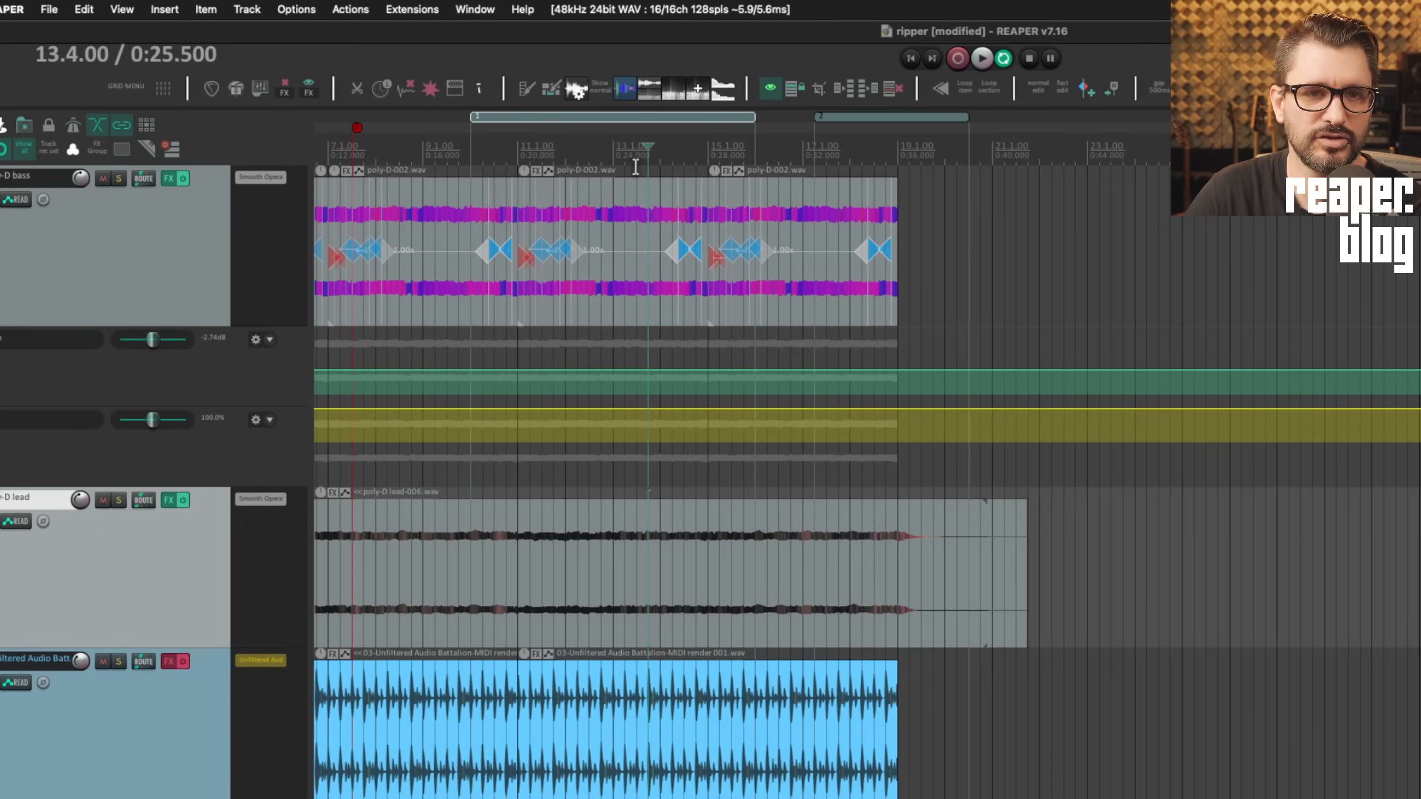
Create region 3 from a time selection starting at 21.2.00
{"action": "right_click", "coordinate": [633, 118]}
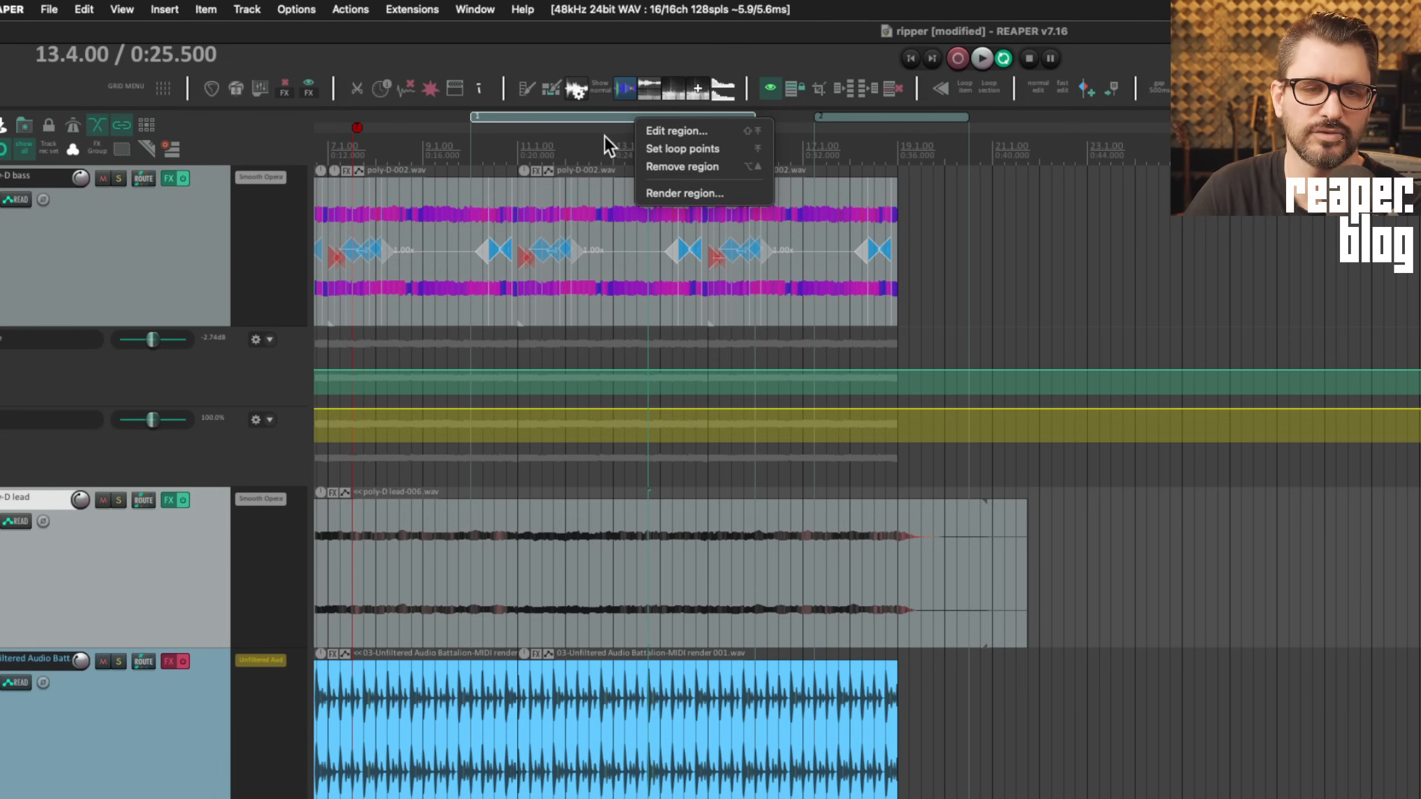
{"action": "left_click", "coordinate": [575, 135]}
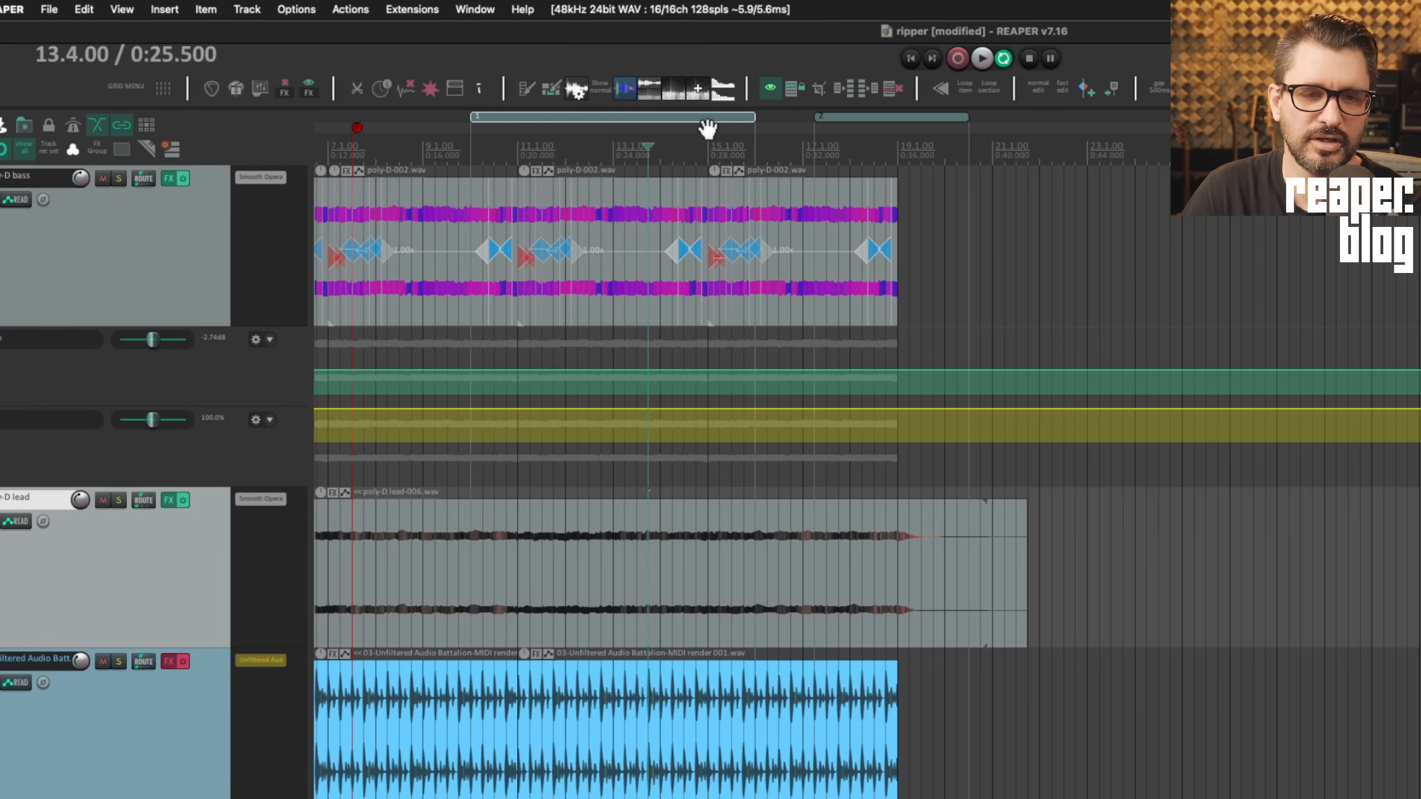
{"action": "left_click", "coordinate": [855, 115]}
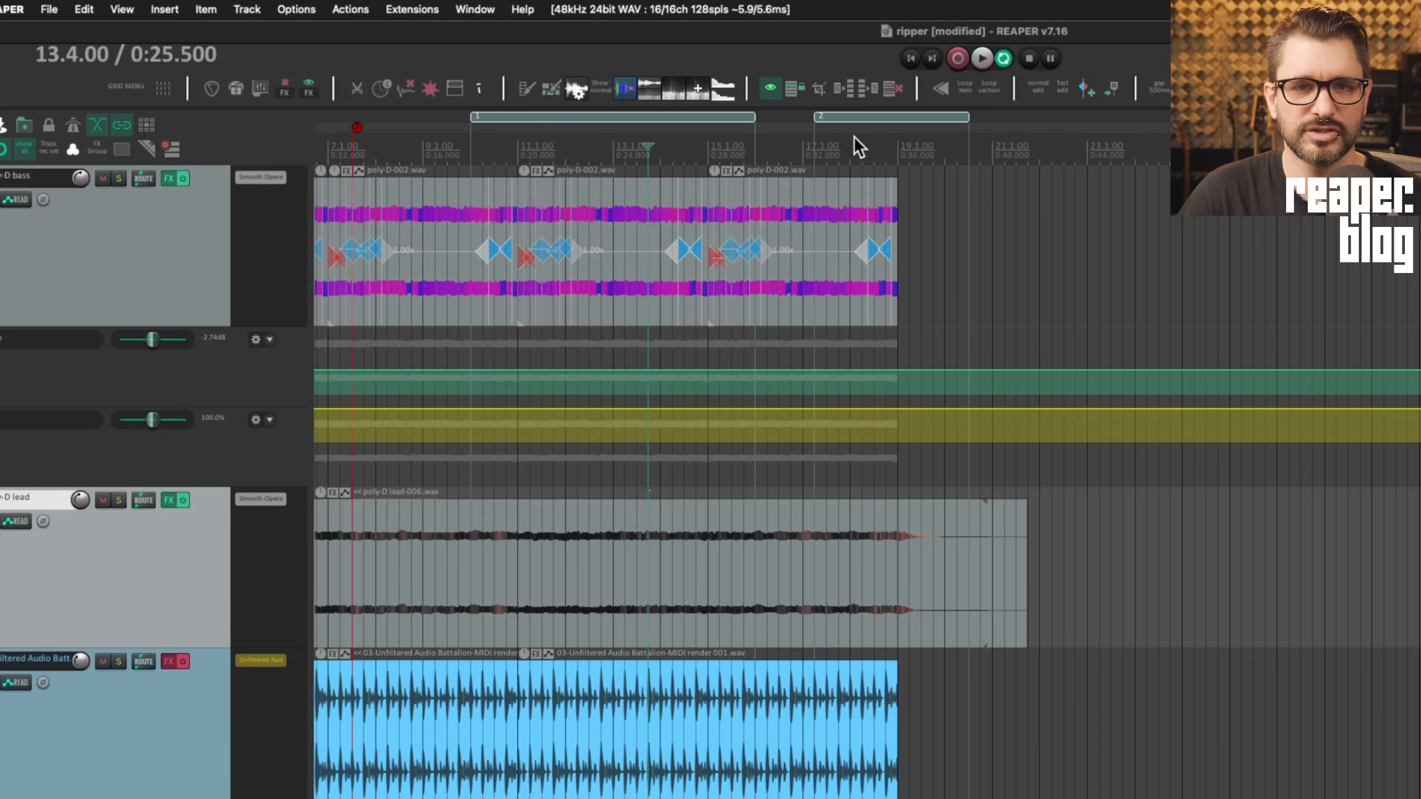
{"action": "left_click", "coordinate": [1005, 140]}
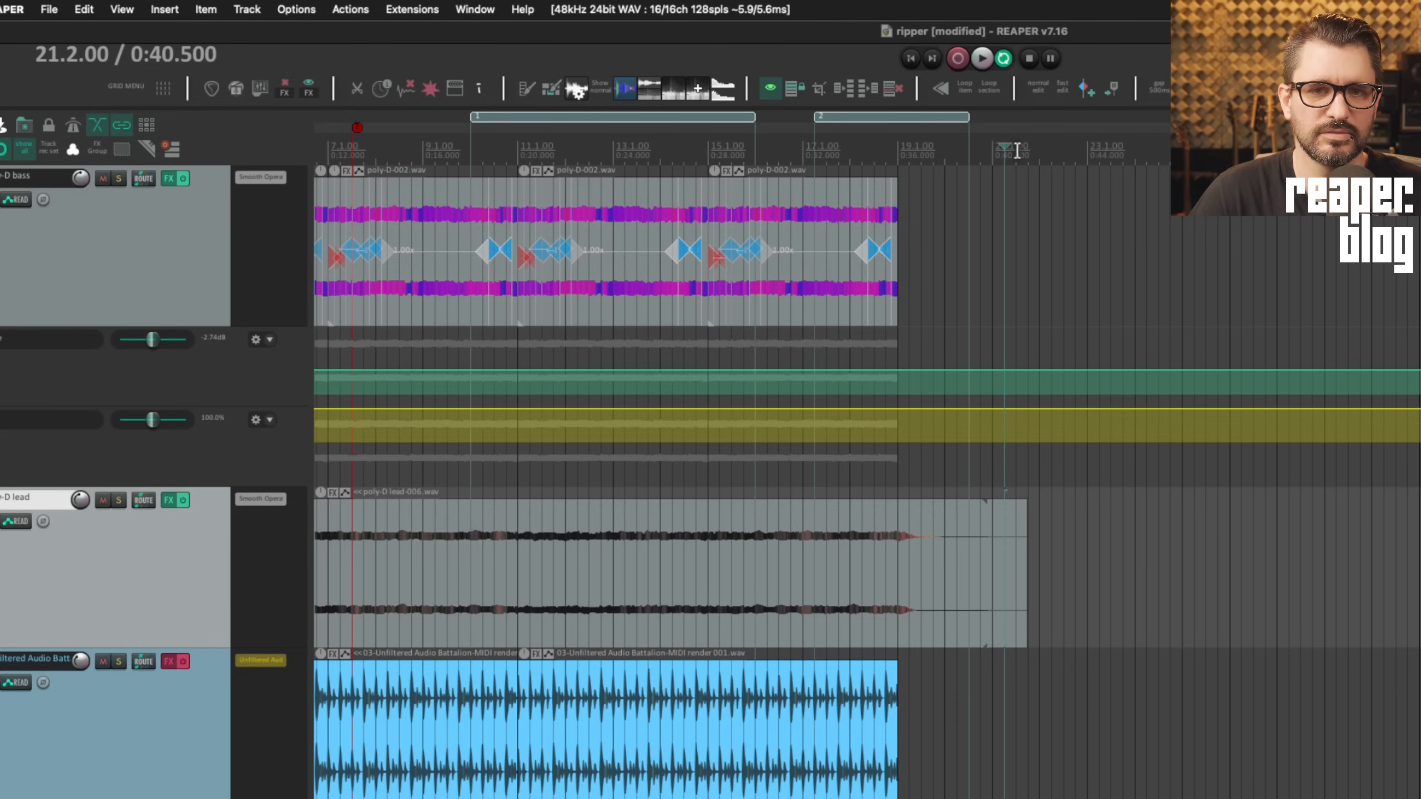
{"action": "left_click_drag", "start_coordinate": [1004, 143], "coordinate": [1110, 141]}
{"action": "key", "text": "shift+r"}
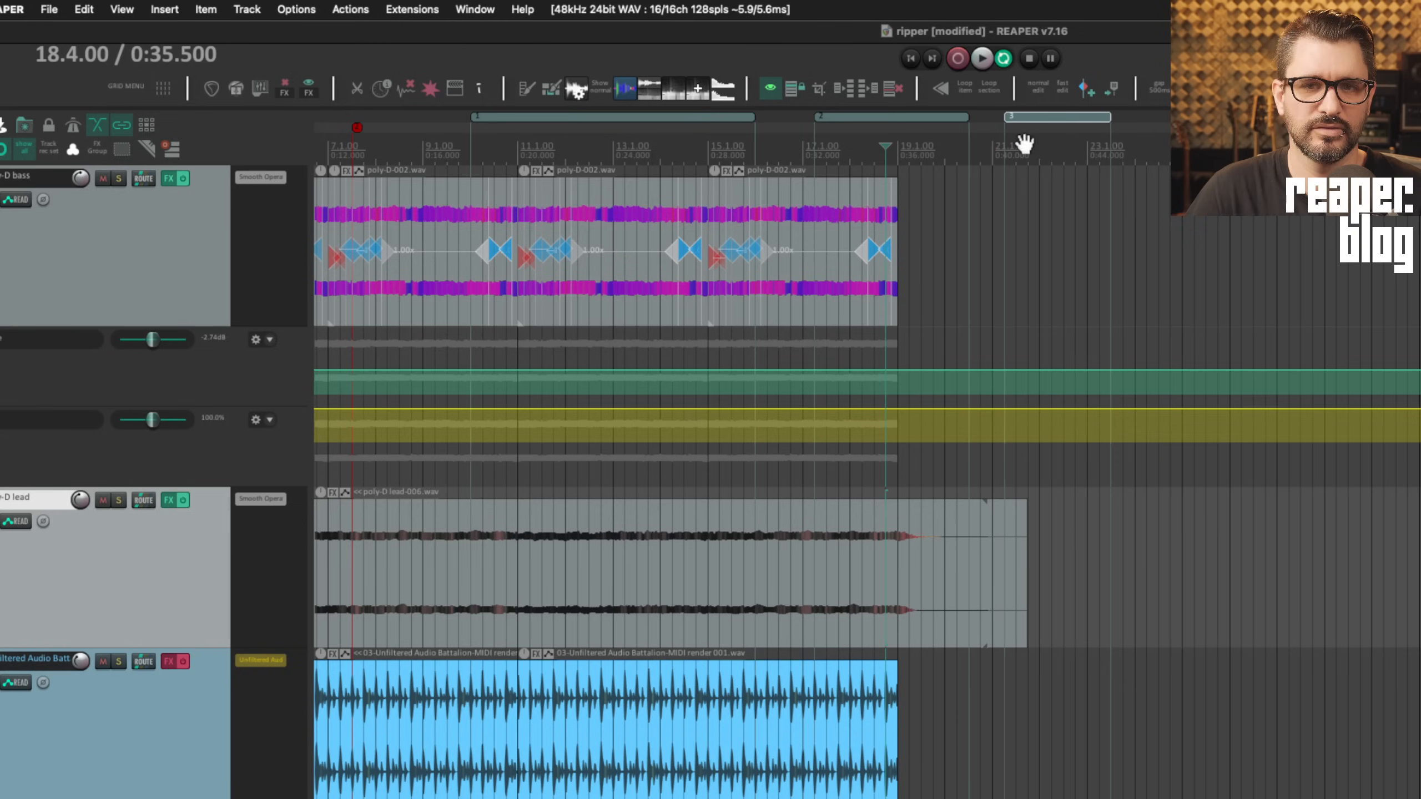
Select region 1 and move the edit cursor to bar 8.4 (0:15.500)
{"action": "left_click", "coordinate": [685, 115]}
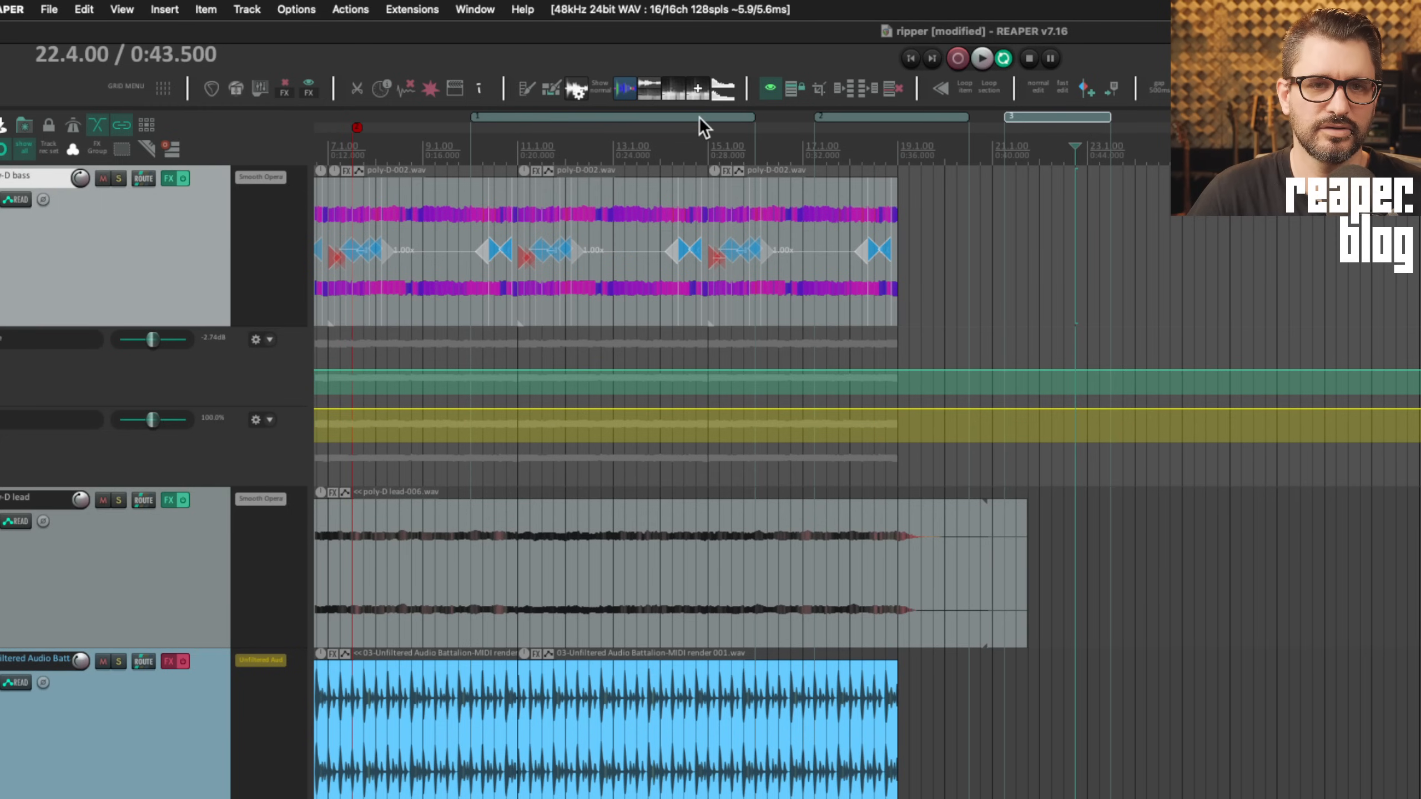
{"action": "left_click", "coordinate": [699, 116]}
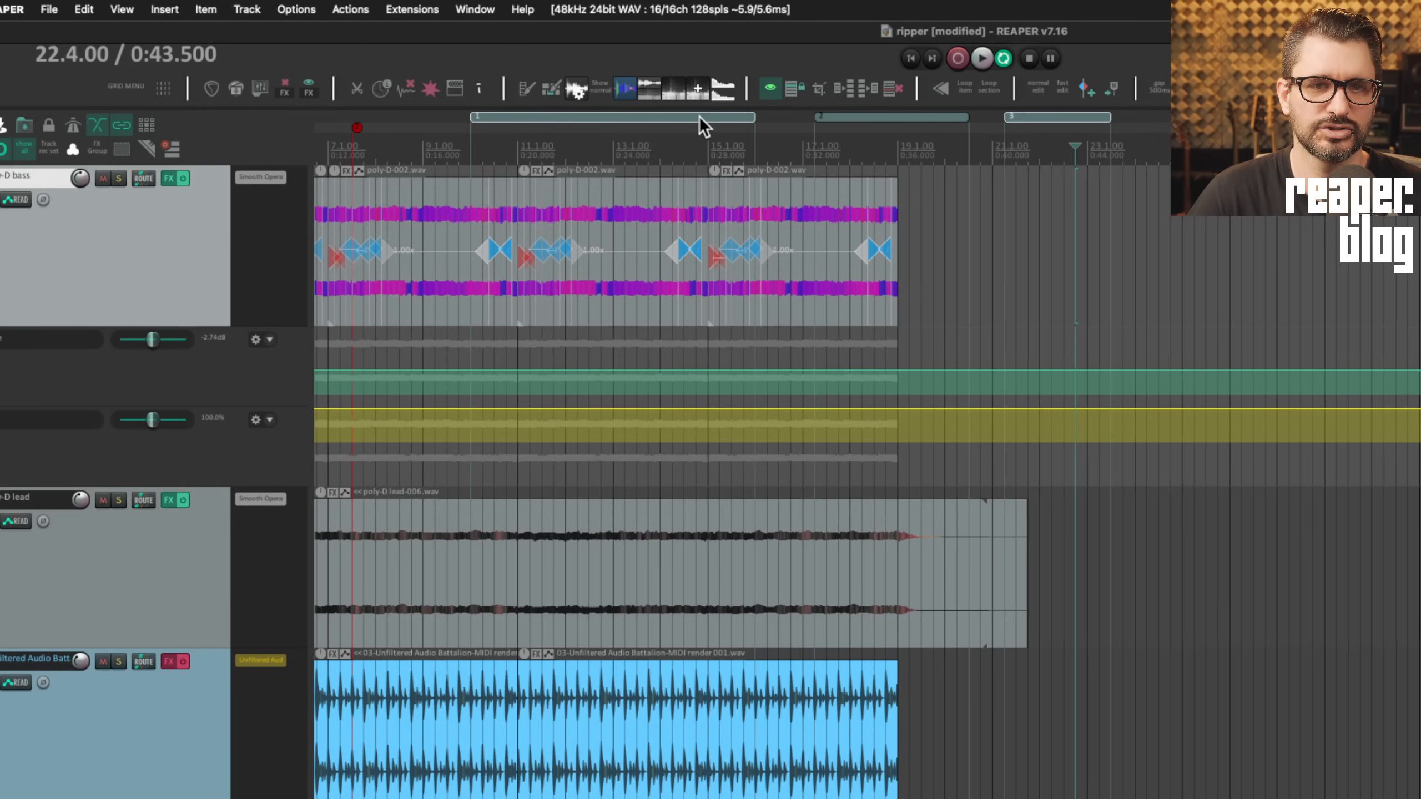
{"action": "scroll", "coordinate": [825, 112], "scroll_direction": "left", "scroll_amount": 5}
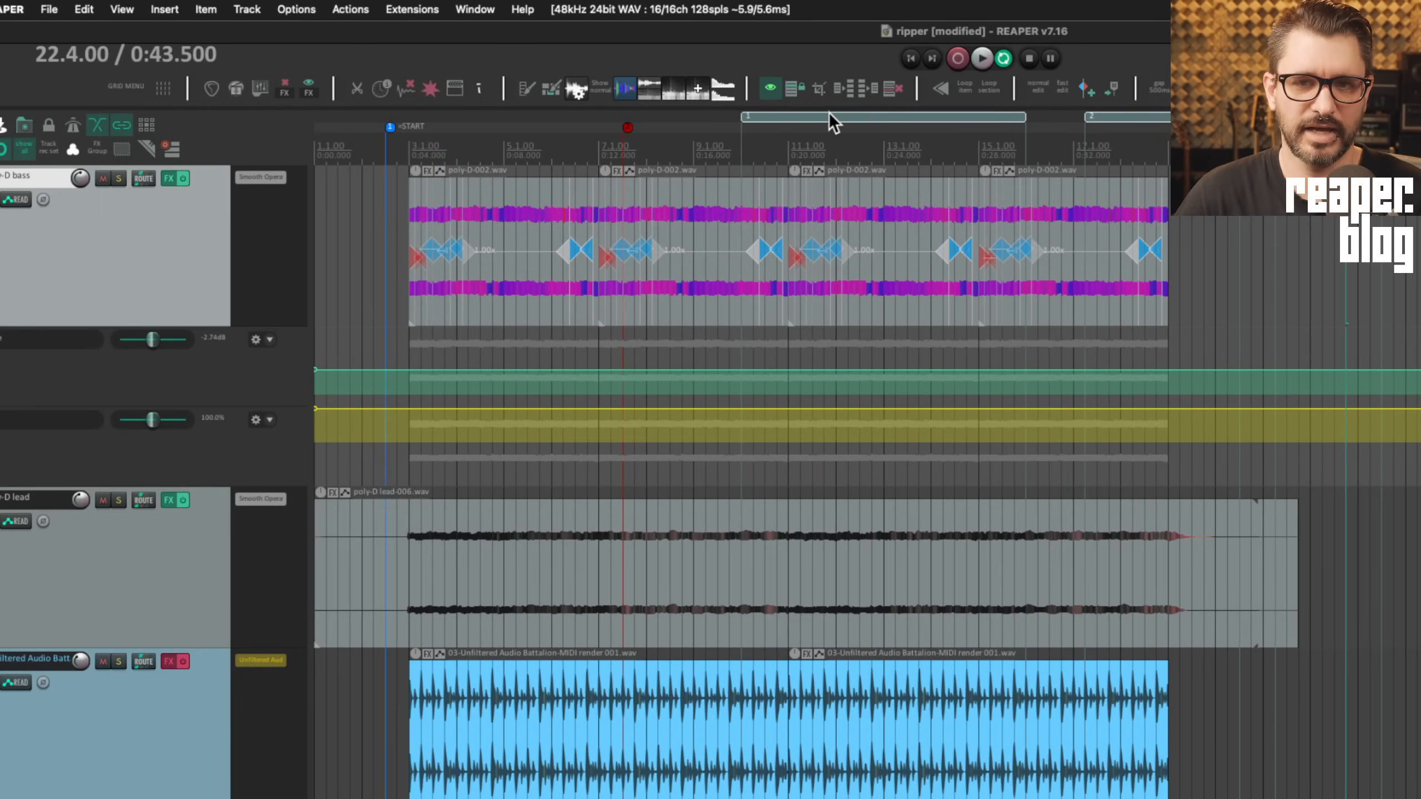
{"action": "left_click", "coordinate": [674, 137]}
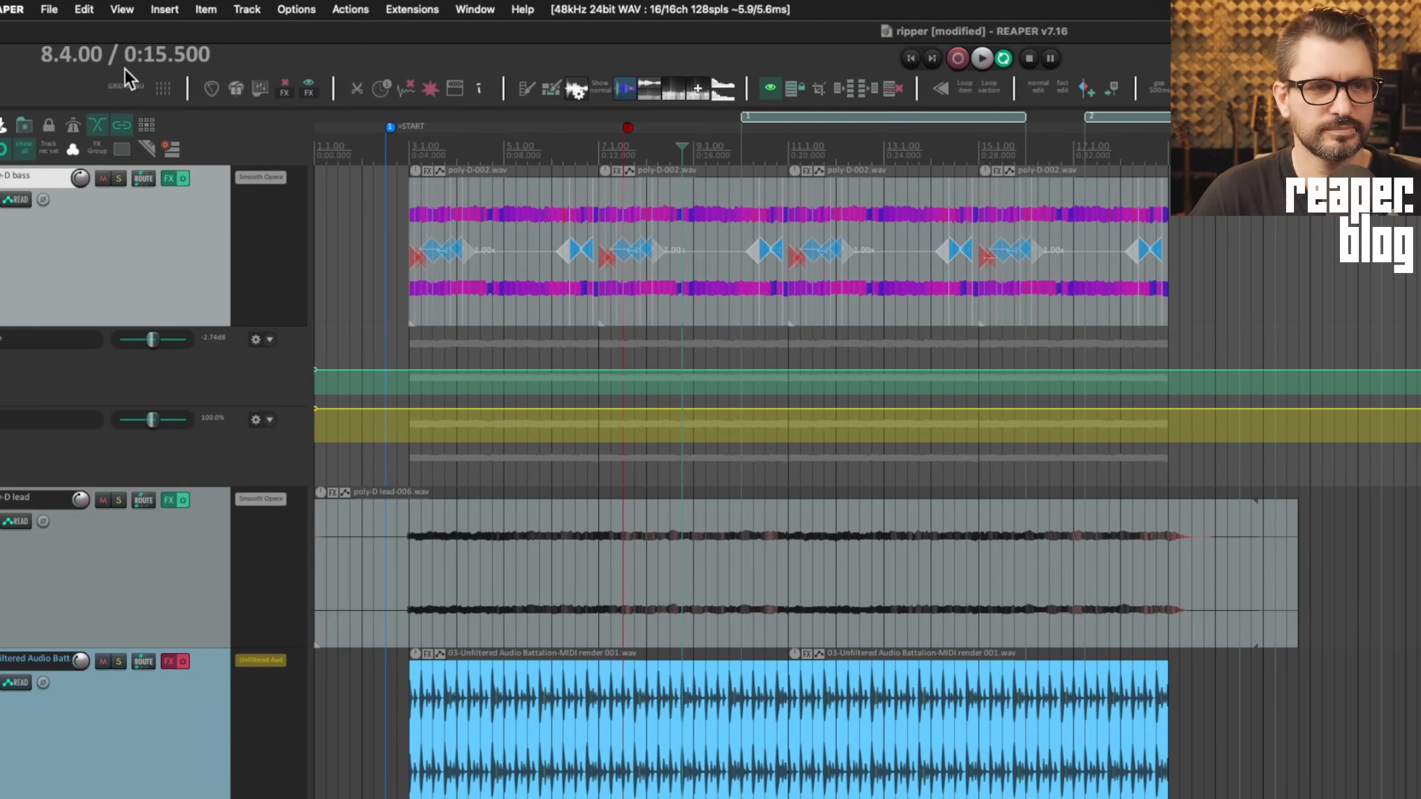
Open the Region/Marker Manager and move it to the upper left
{"action": "left_click", "coordinate": [164, 9]}
{"action": "mouse_move", "coordinate": [122, 9]}
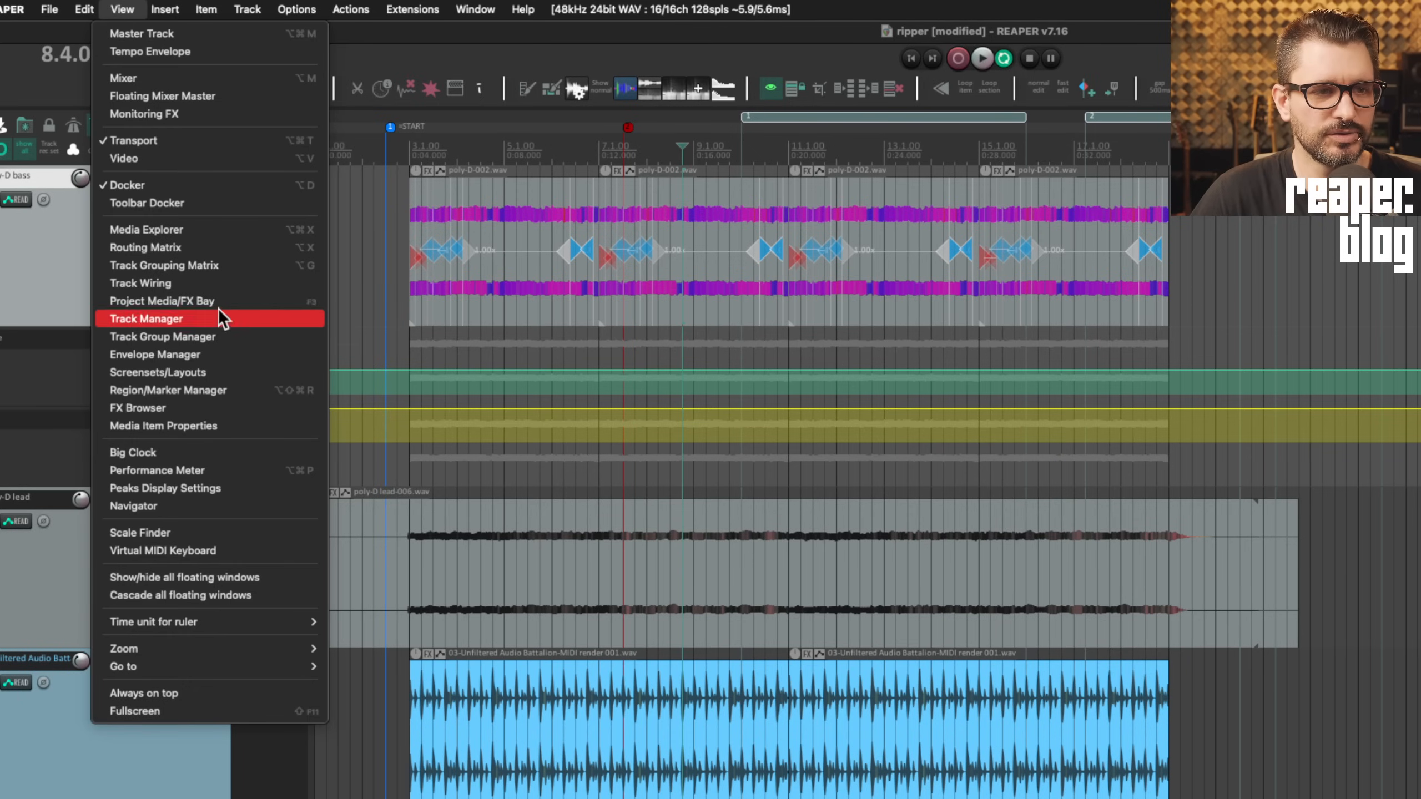
{"action": "left_click", "coordinate": [217, 389]}
{"action": "mouse_move", "coordinate": [1420, 579]}
{"action": "left_mouse_down"}
{"action": "mouse_move", "coordinate": [788, 146]}
{"action": "mouse_move", "coordinate": [477, 136]}
{"action": "left_mouse_up"}
Select regions R2 and R3 in the manager and open File > Render
{"action": "left_click", "coordinate": [424, 334]}
{"action": "left_click", "coordinate": [395, 302]}
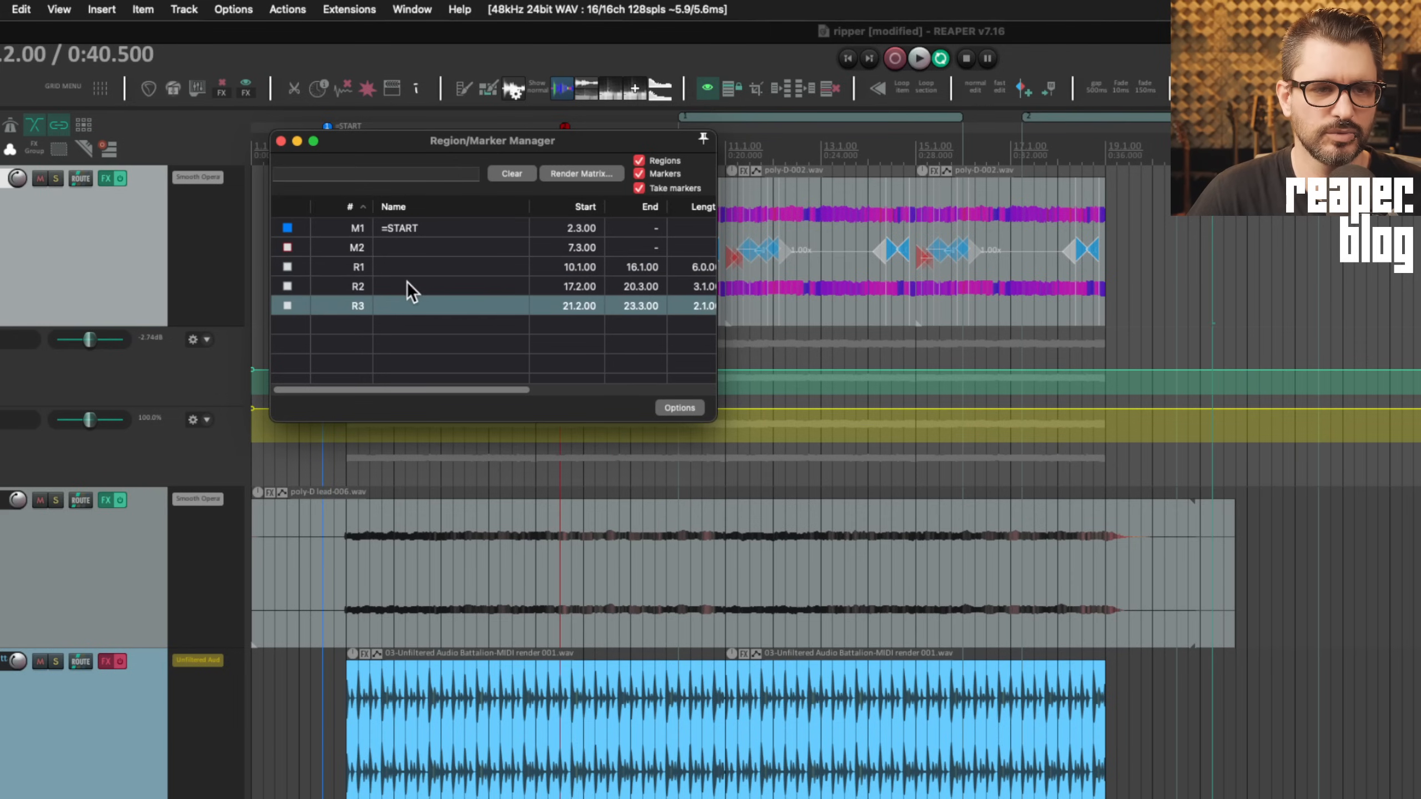
{"action": "left_click", "coordinate": [406, 282], "text": "shift"}
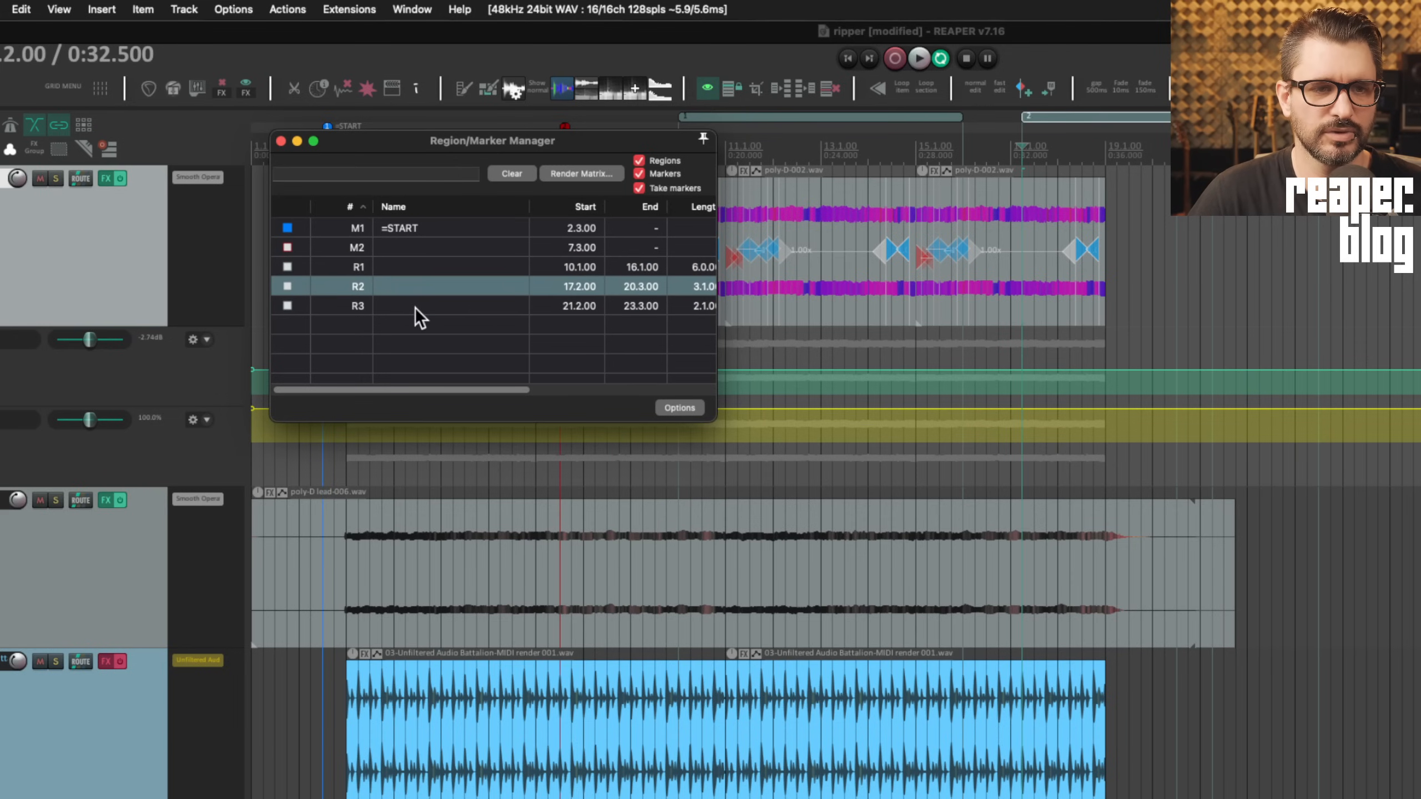
{"action": "left_click", "coordinate": [451, 334]}
{"action": "left_click", "coordinate": [446, 286]}
{"action": "left_click", "coordinate": [448, 305], "text": "shift"}
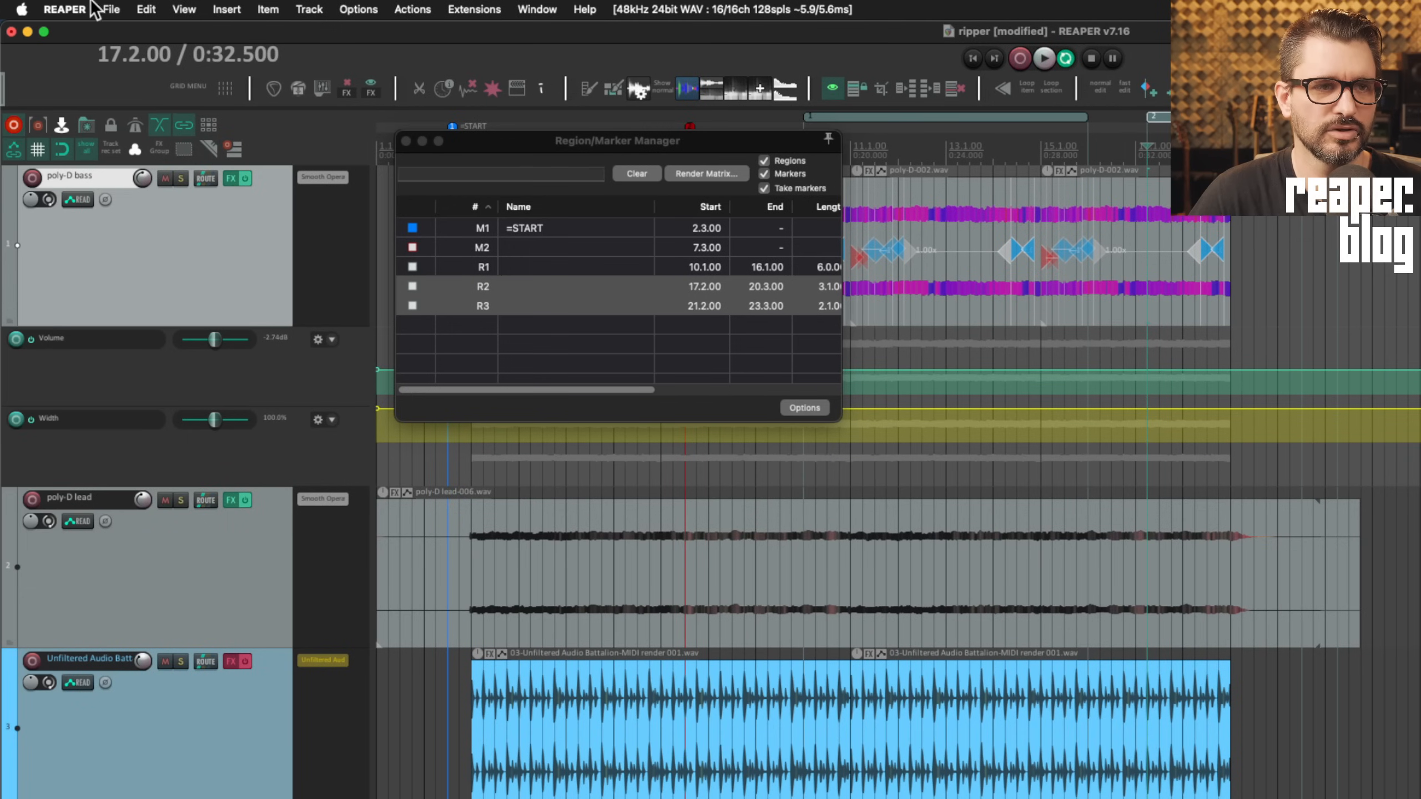
{"action": "left_click", "coordinate": [111, 9]}
{"action": "left_click", "coordinate": [134, 283]}
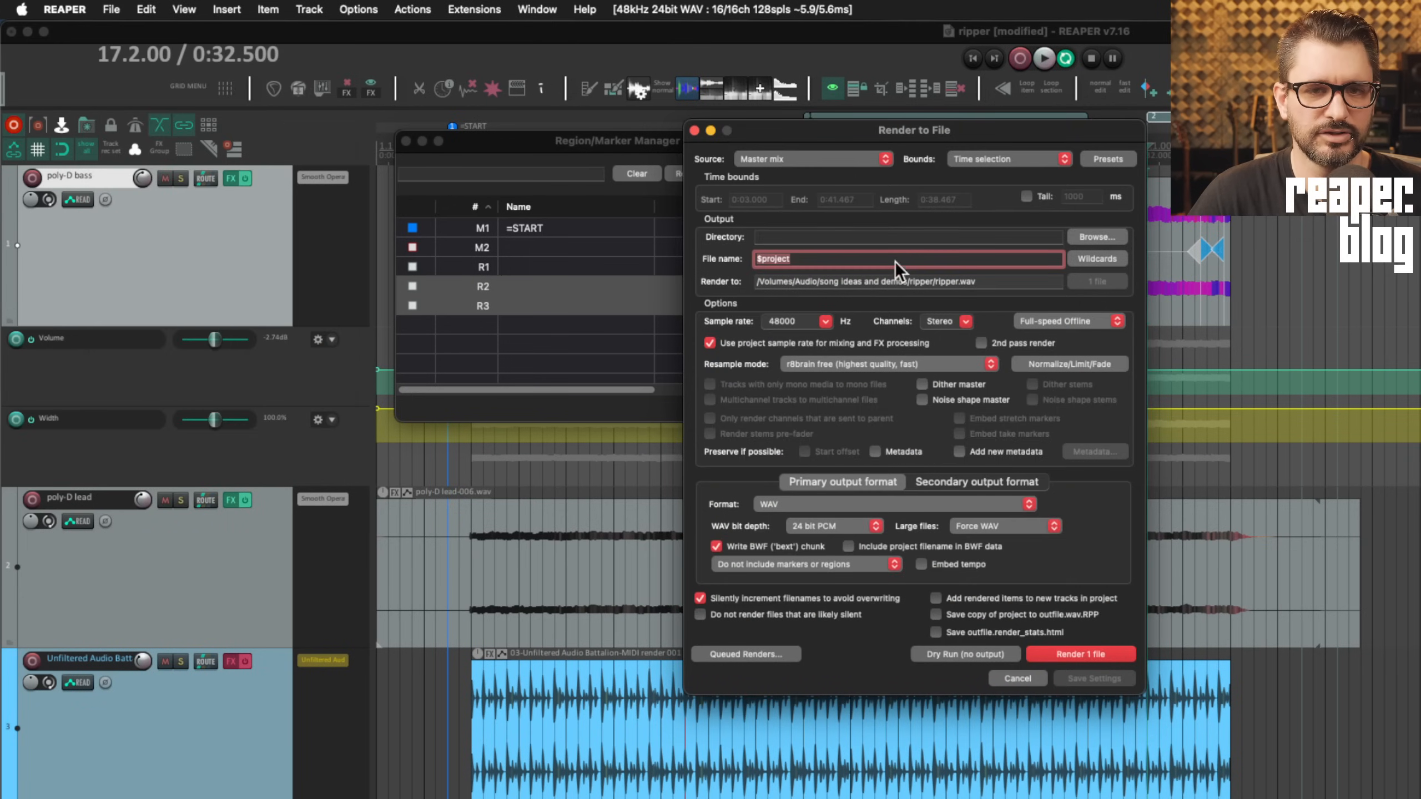
Set the Render to File bounds to Selected regions, with region R1 selected
{"action": "left_click", "coordinate": [1026, 166]}
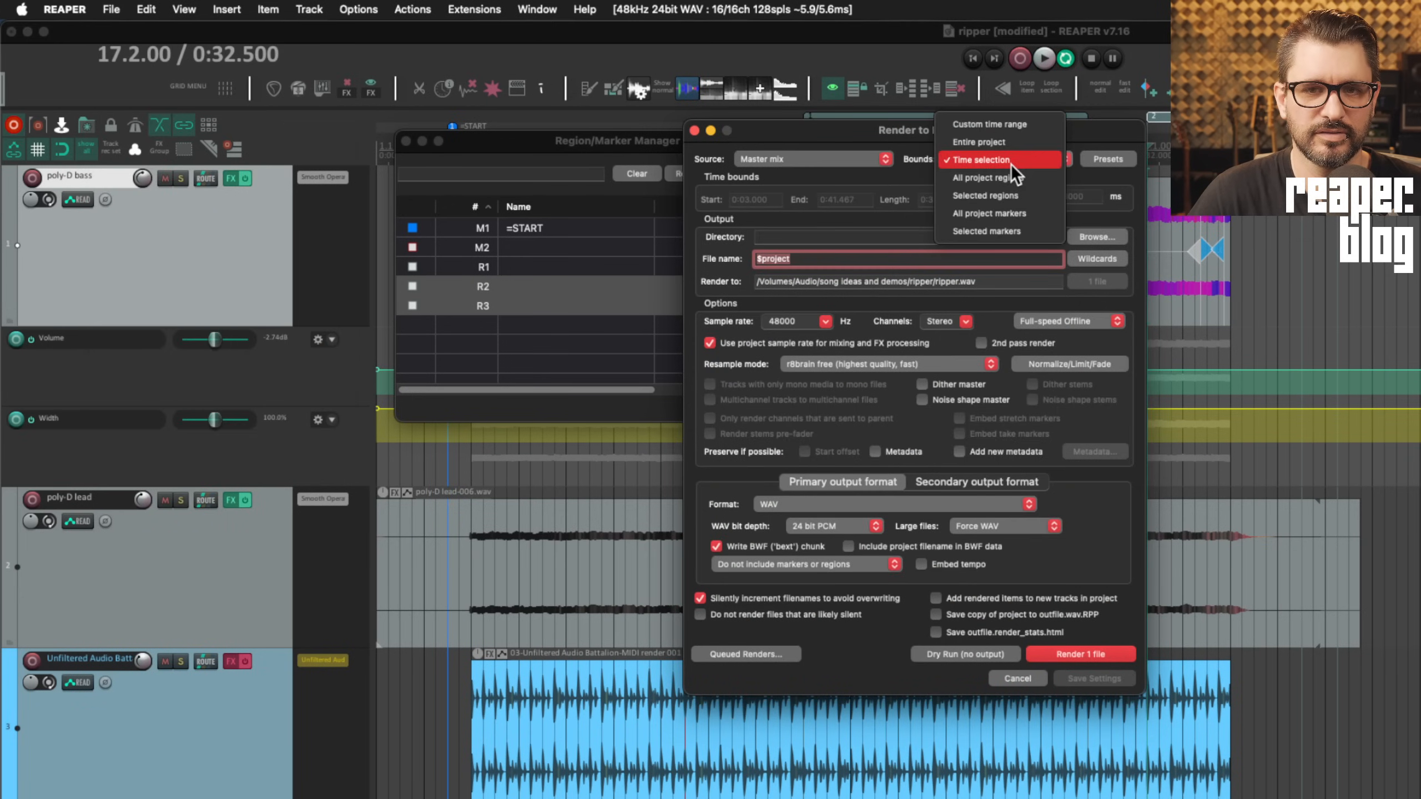
{"action": "left_click", "coordinate": [1020, 195]}
{"action": "left_click_drag", "start_coordinate": [1017, 128], "coordinate": [850, 206]}
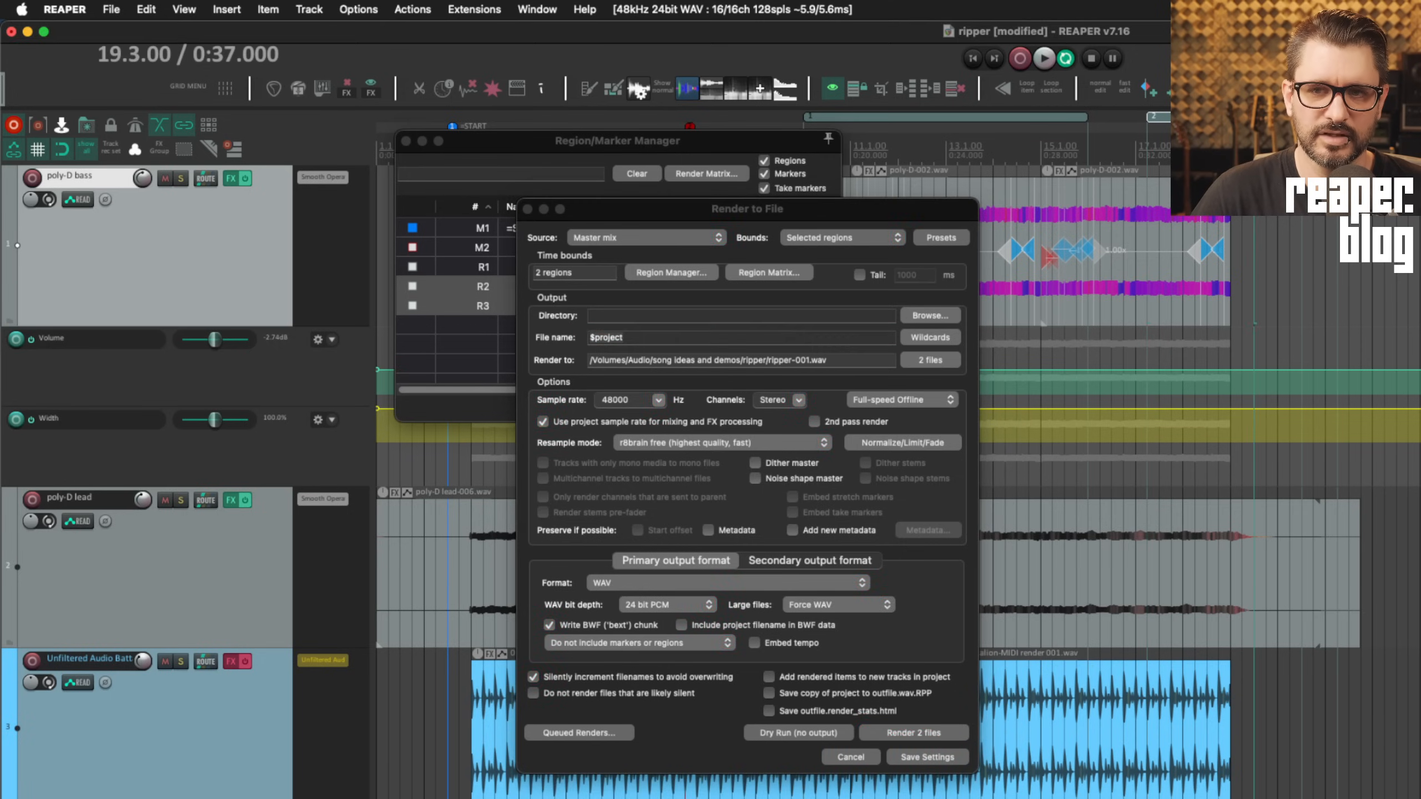
{"action": "left_click", "coordinate": [1028, 117]}
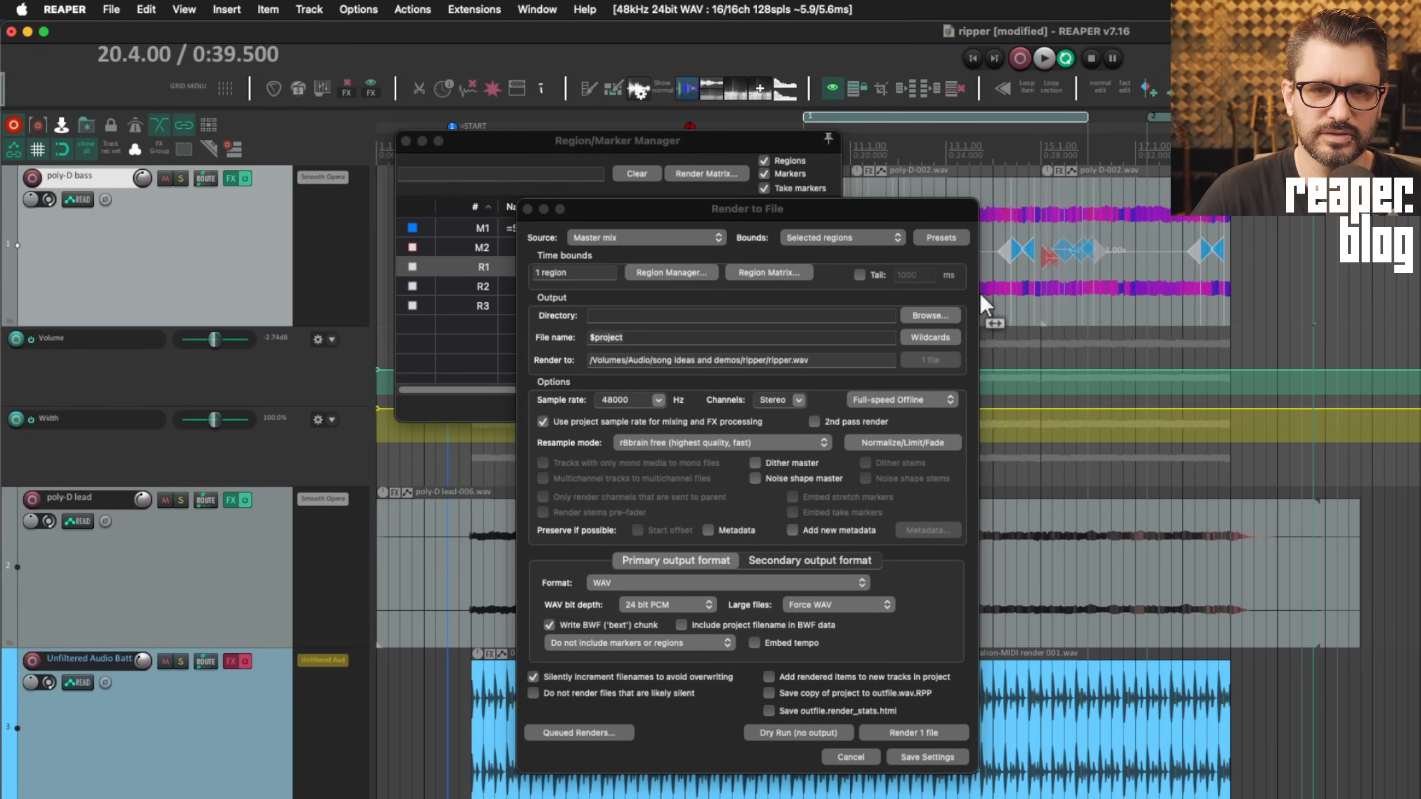
{"action": "left_click", "coordinate": [815, 241]}
{"action": "left_click", "coordinate": [830, 240]}
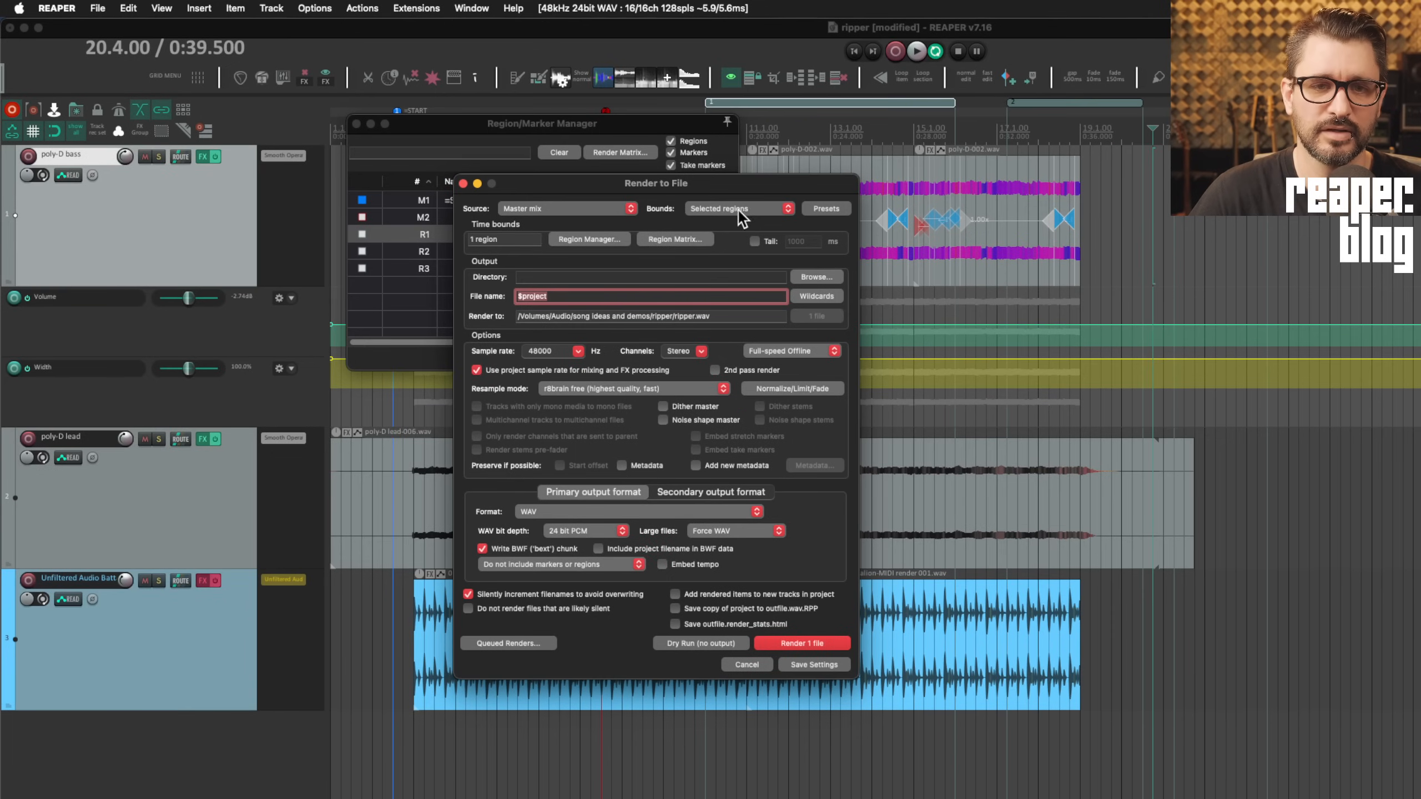
Select regions R1, R2 and R3 in the Region/Marker Manager, then close it
{"action": "right_click", "coordinate": [827, 102]}
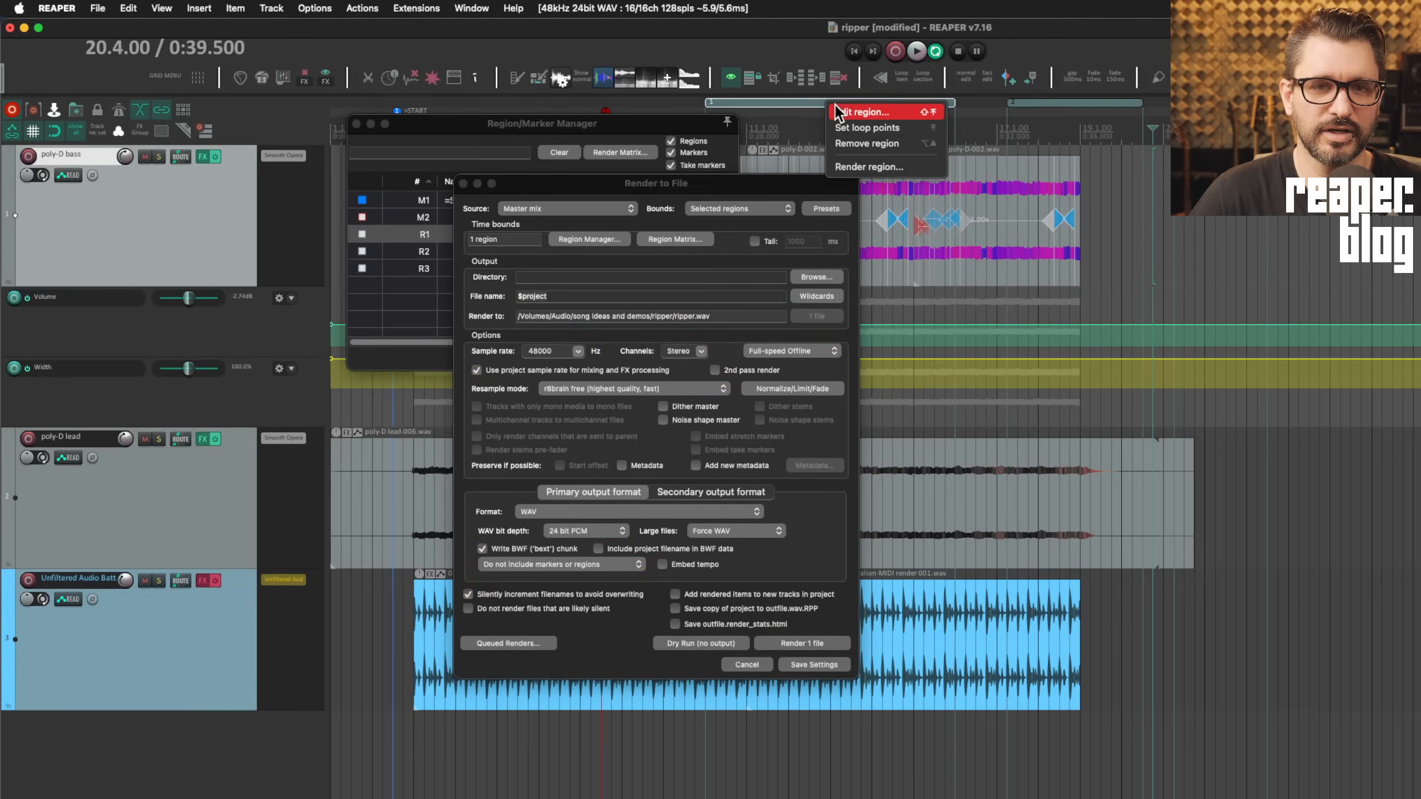
{"action": "left_click", "coordinate": [371, 268]}
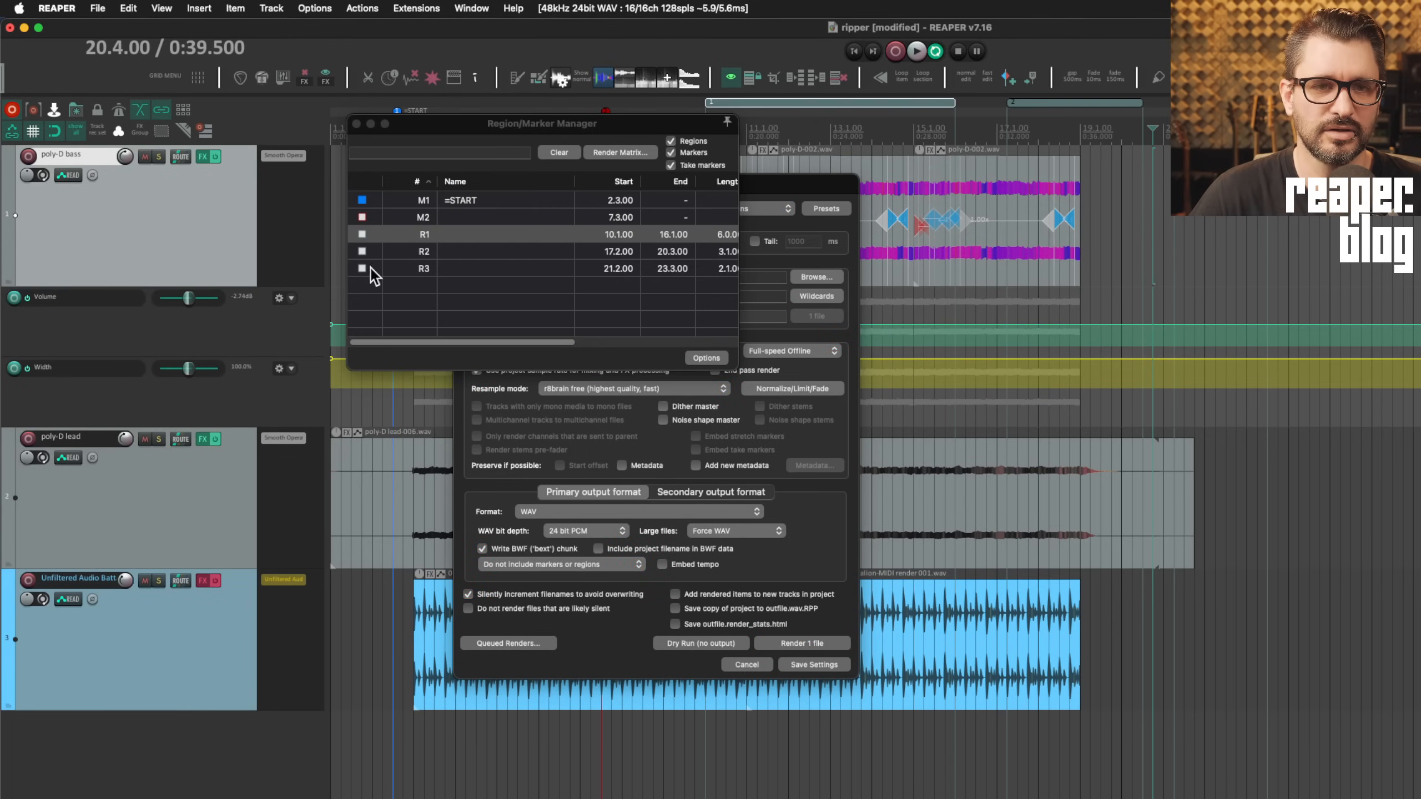
{"action": "left_click", "coordinate": [471, 265], "text": "shift"}
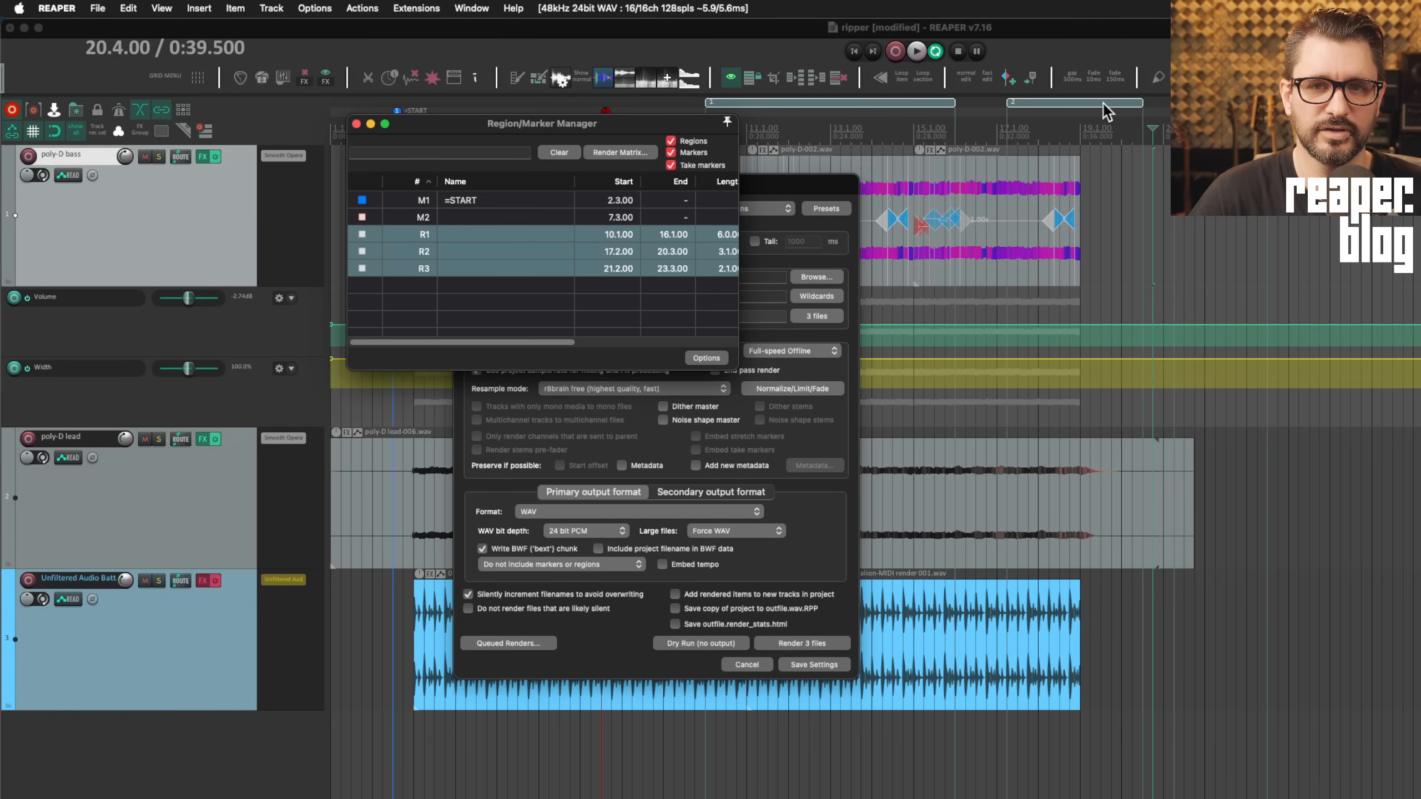
{"action": "left_click", "coordinate": [356, 124]}
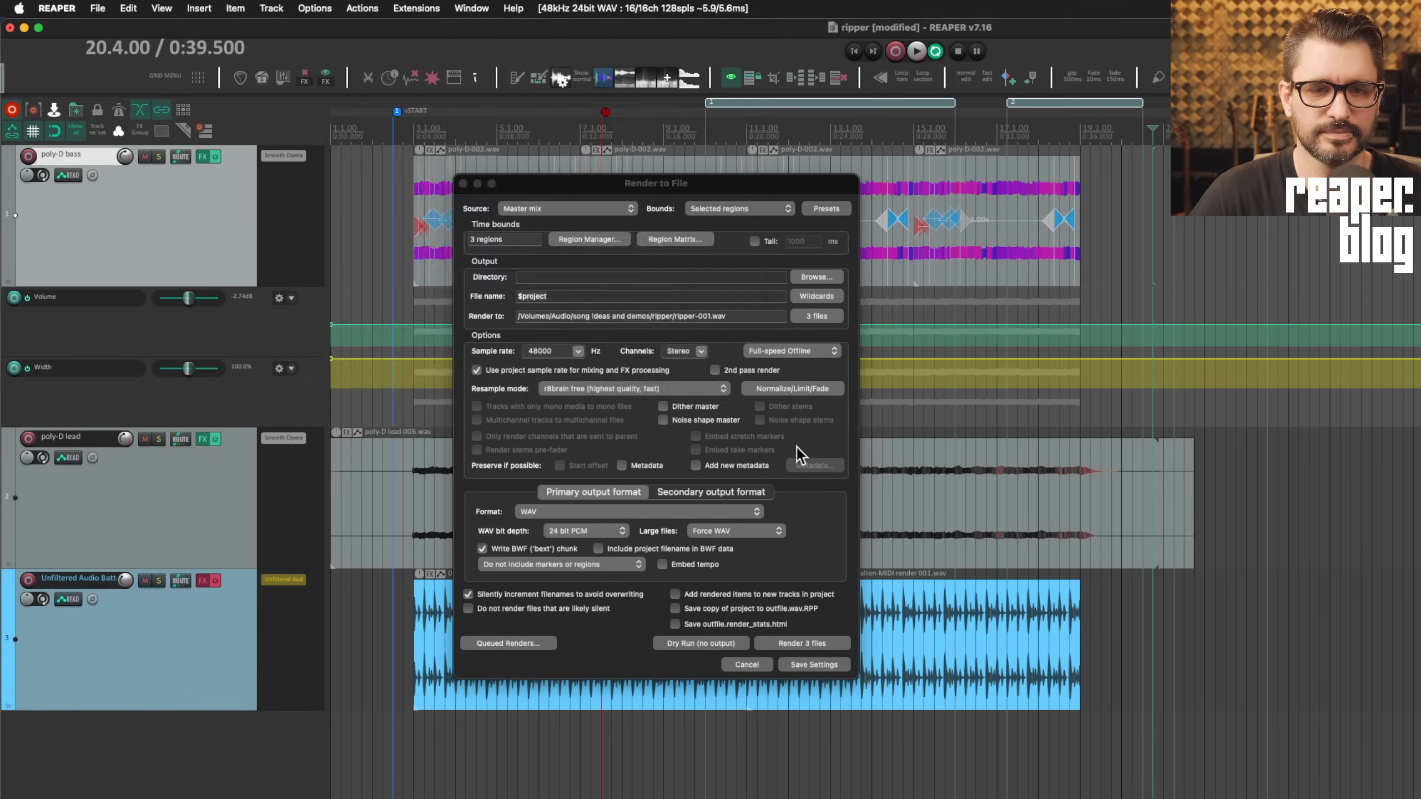
{"action": "key", "text": "super+Tab"}
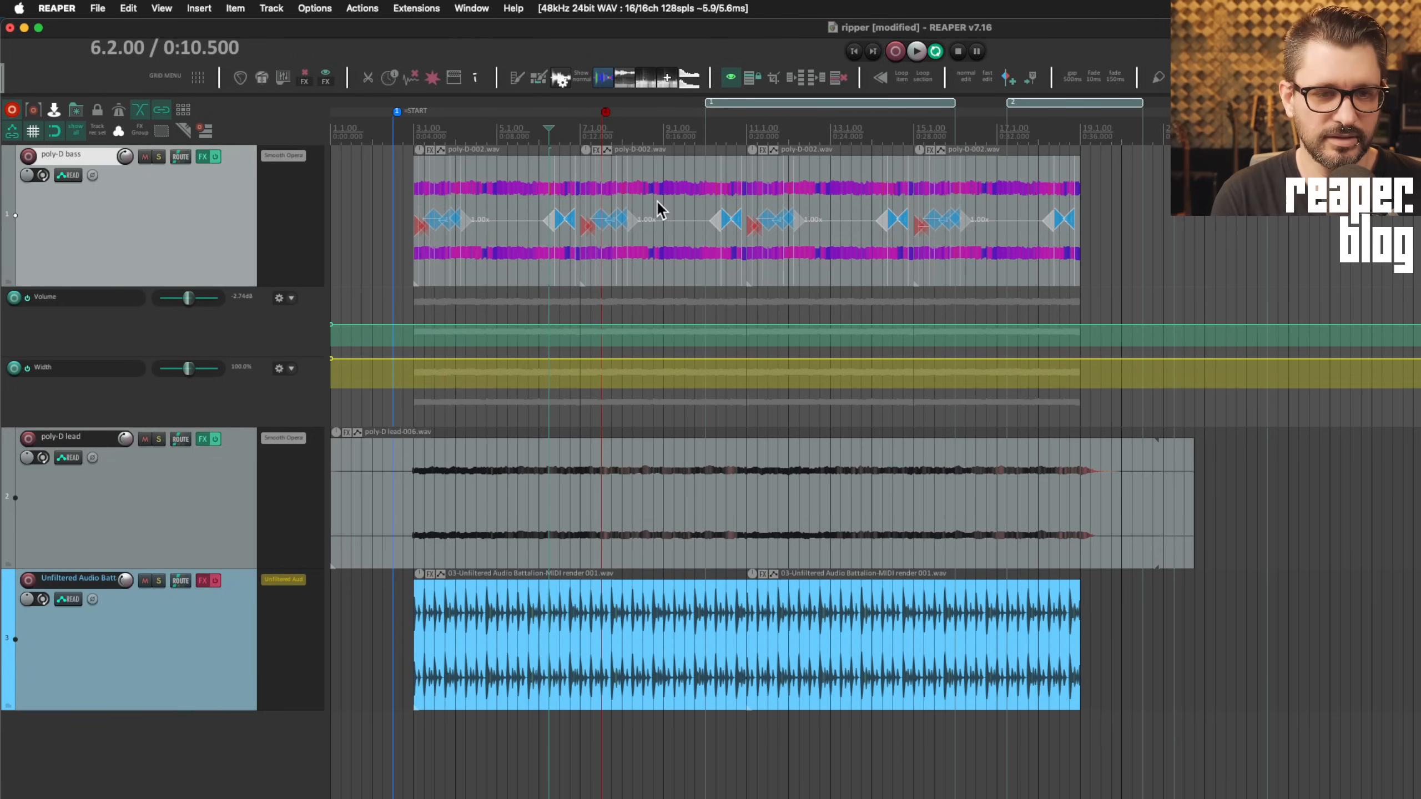
{"action": "key", "text": "super+comma"}
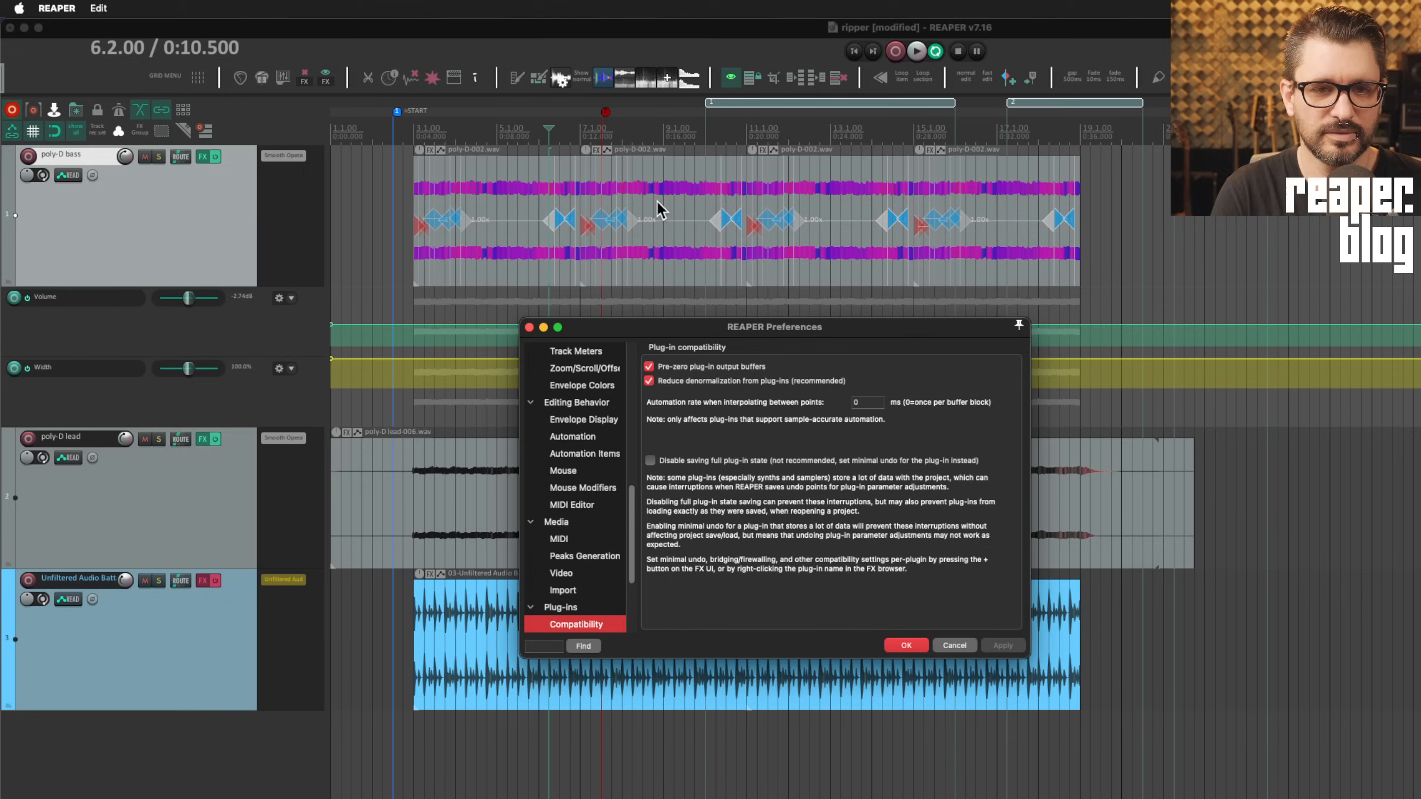
{"action": "scroll", "coordinate": [616, 448], "scroll_direction": "down", "scroll_amount": 5}
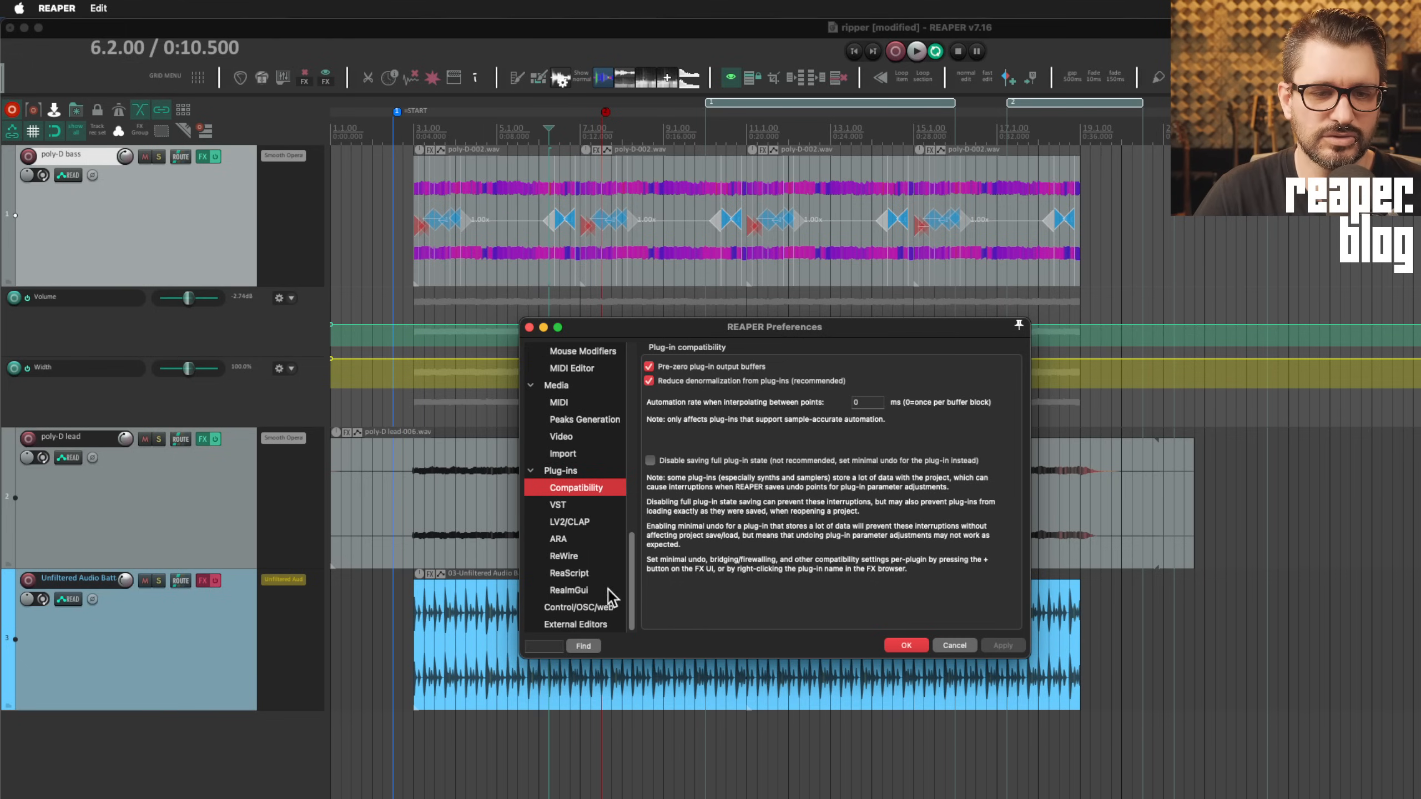
{"action": "left_click", "coordinate": [573, 608]}
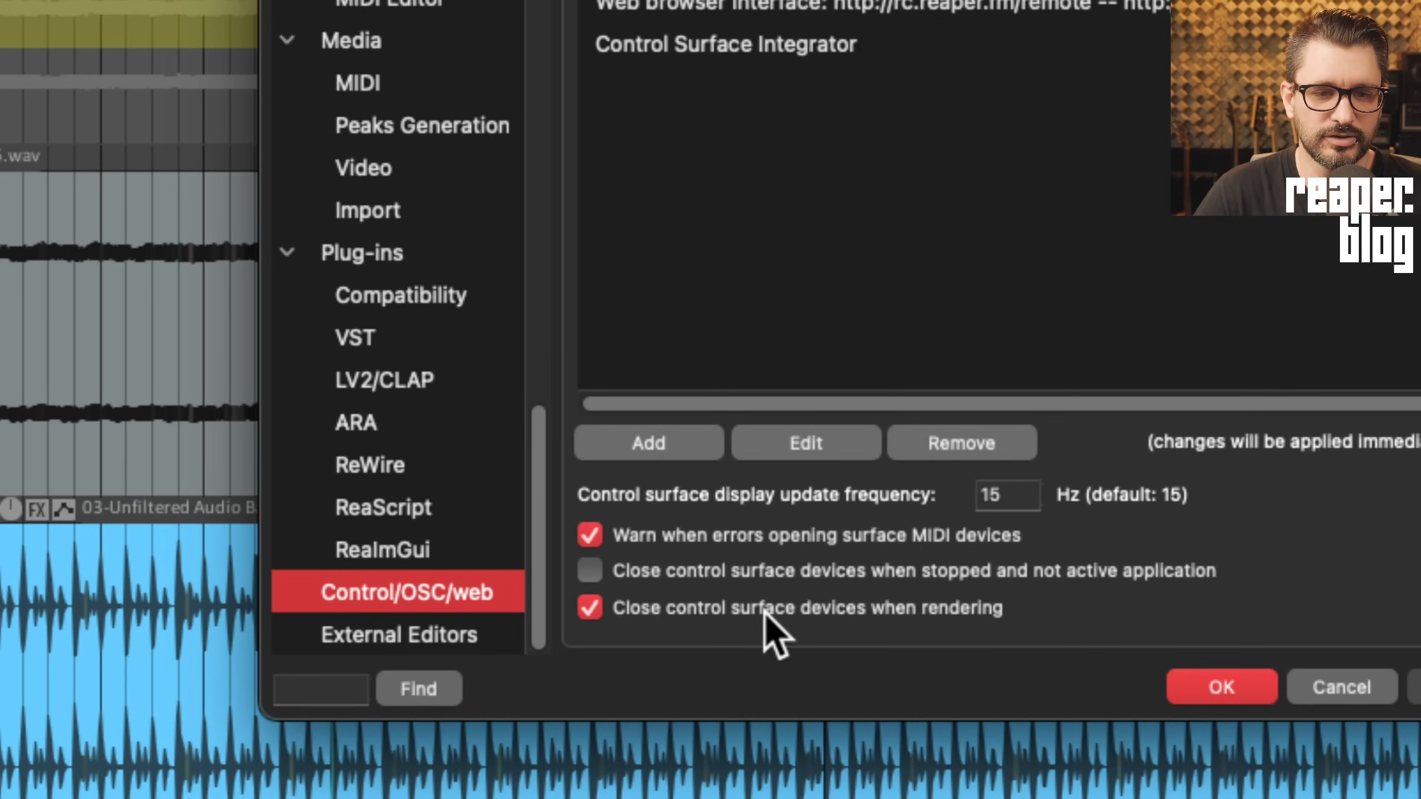
{"action": "left_click", "coordinate": [590, 609]}
{"action": "left_click", "coordinate": [592, 610]}
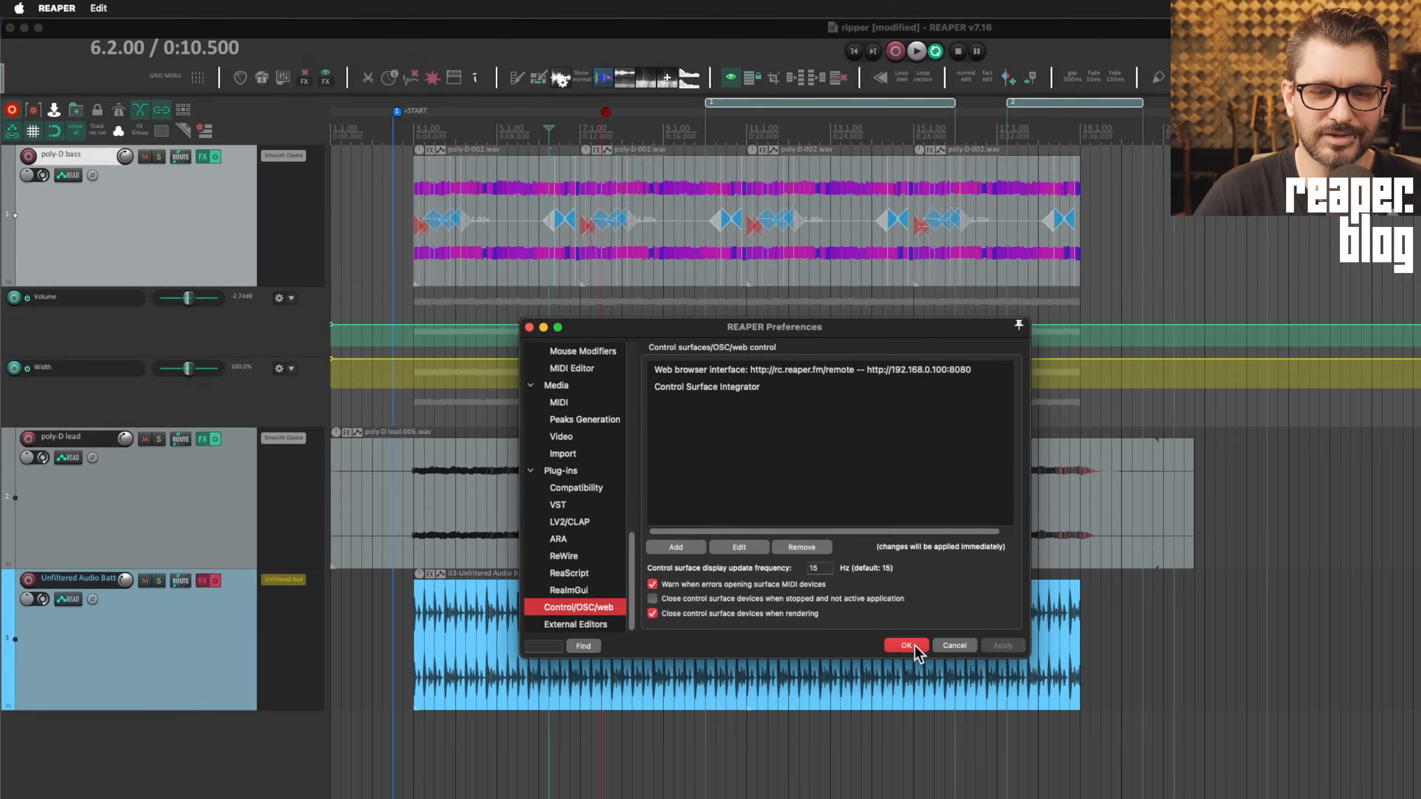
{"action": "left_click", "coordinate": [915, 646]}
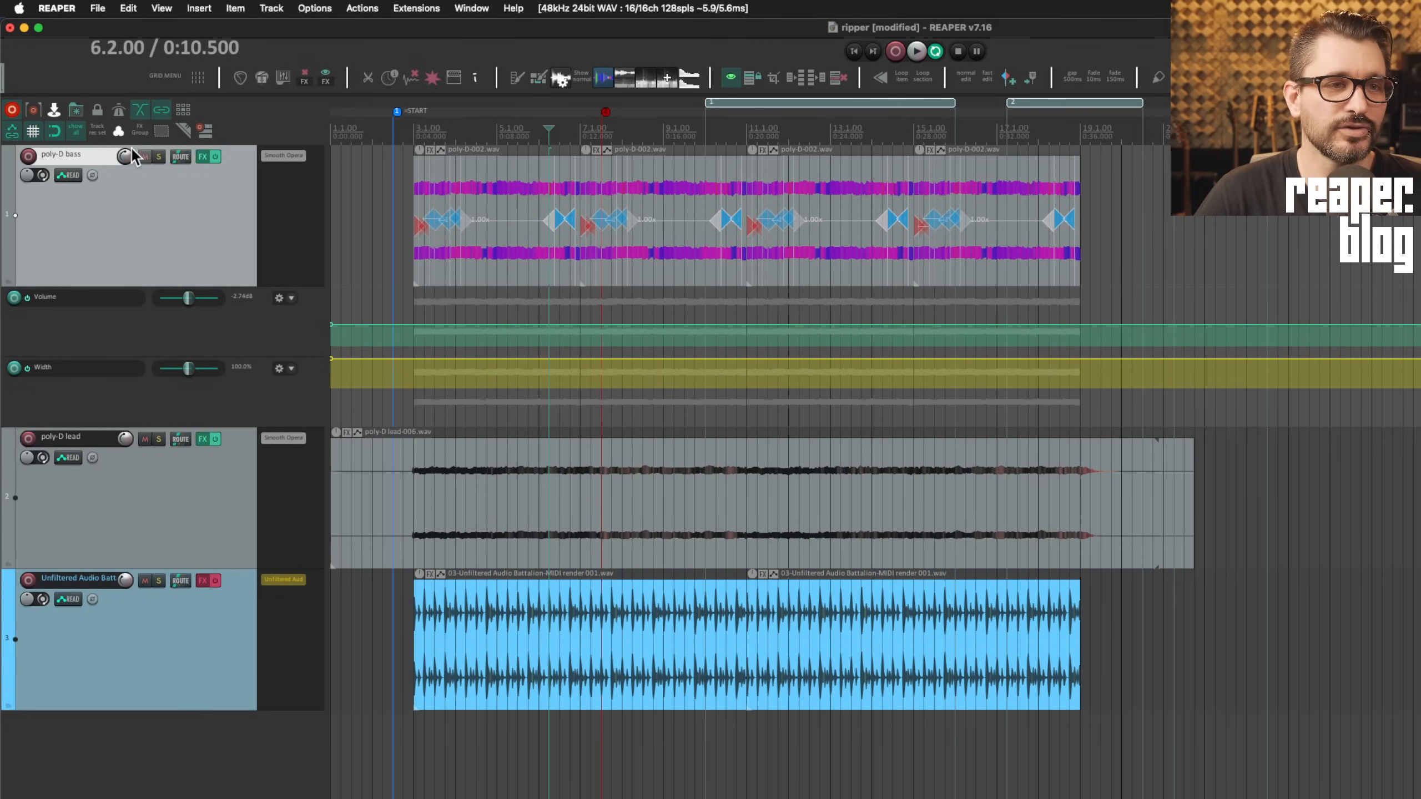
{"action": "key", "text": "super+alt+r"}
{"action": "left_click_drag", "start_coordinate": [650, 187], "coordinate": [664, 160]}
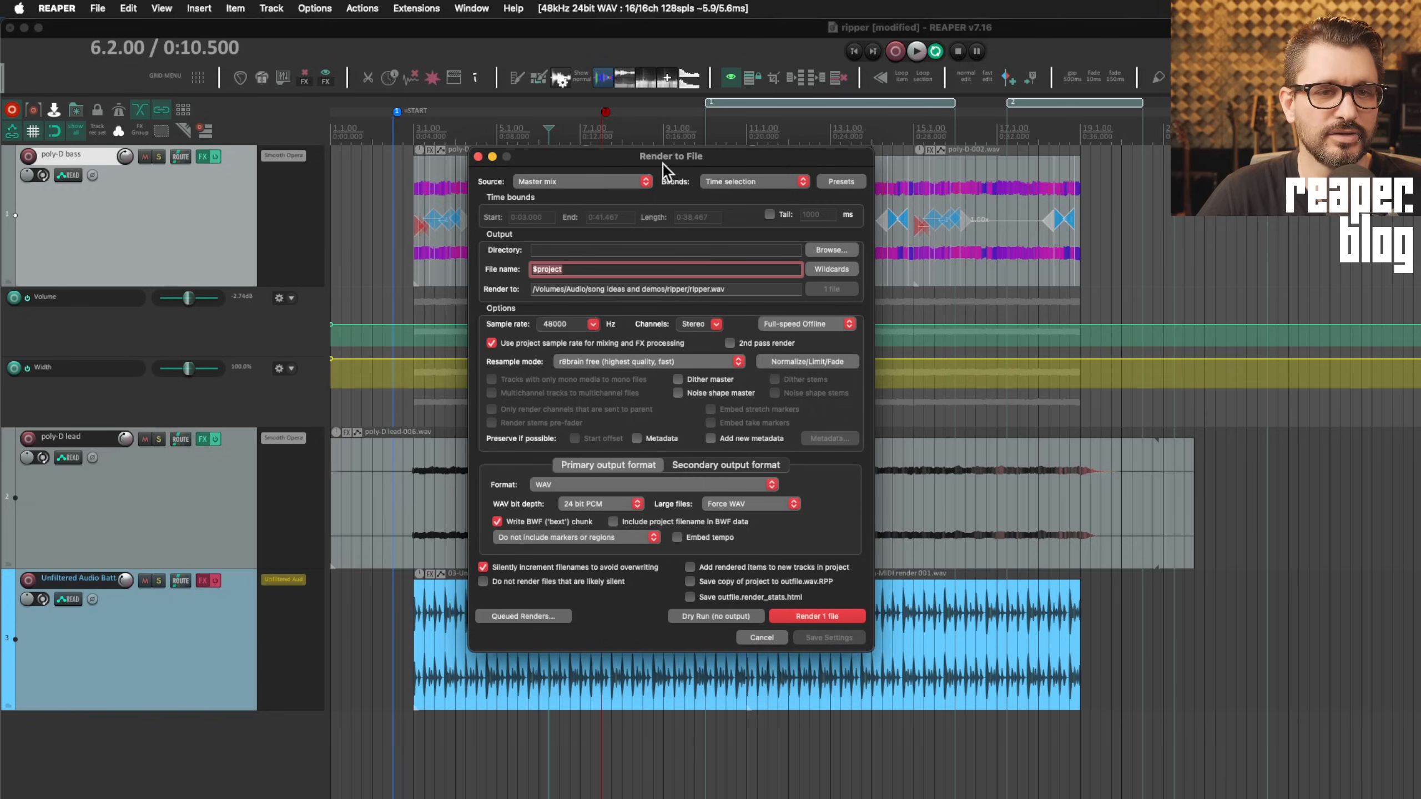
{"action": "left_click", "coordinate": [546, 617]}
{"action": "left_click", "coordinate": [570, 637]}
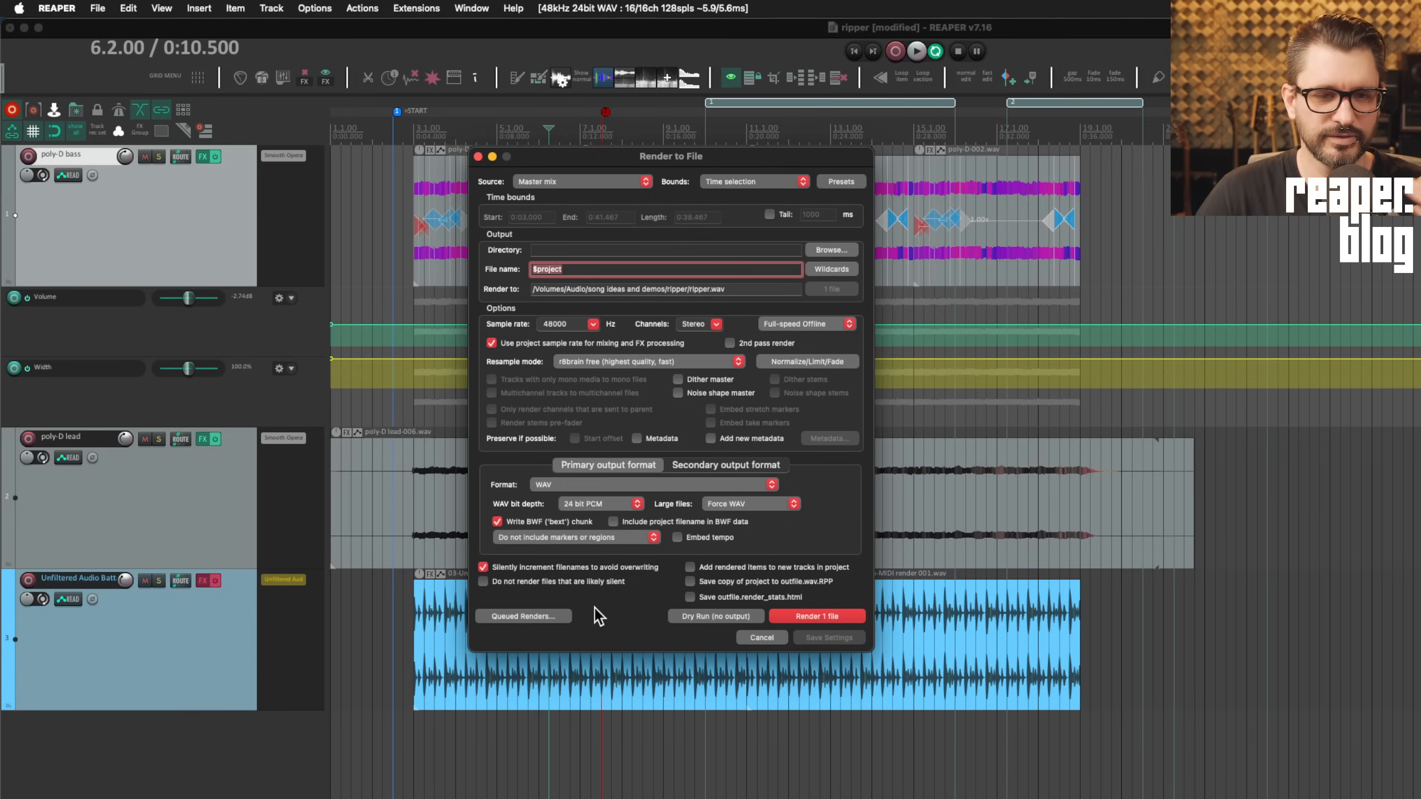
{"action": "left_click", "coordinate": [805, 323]}
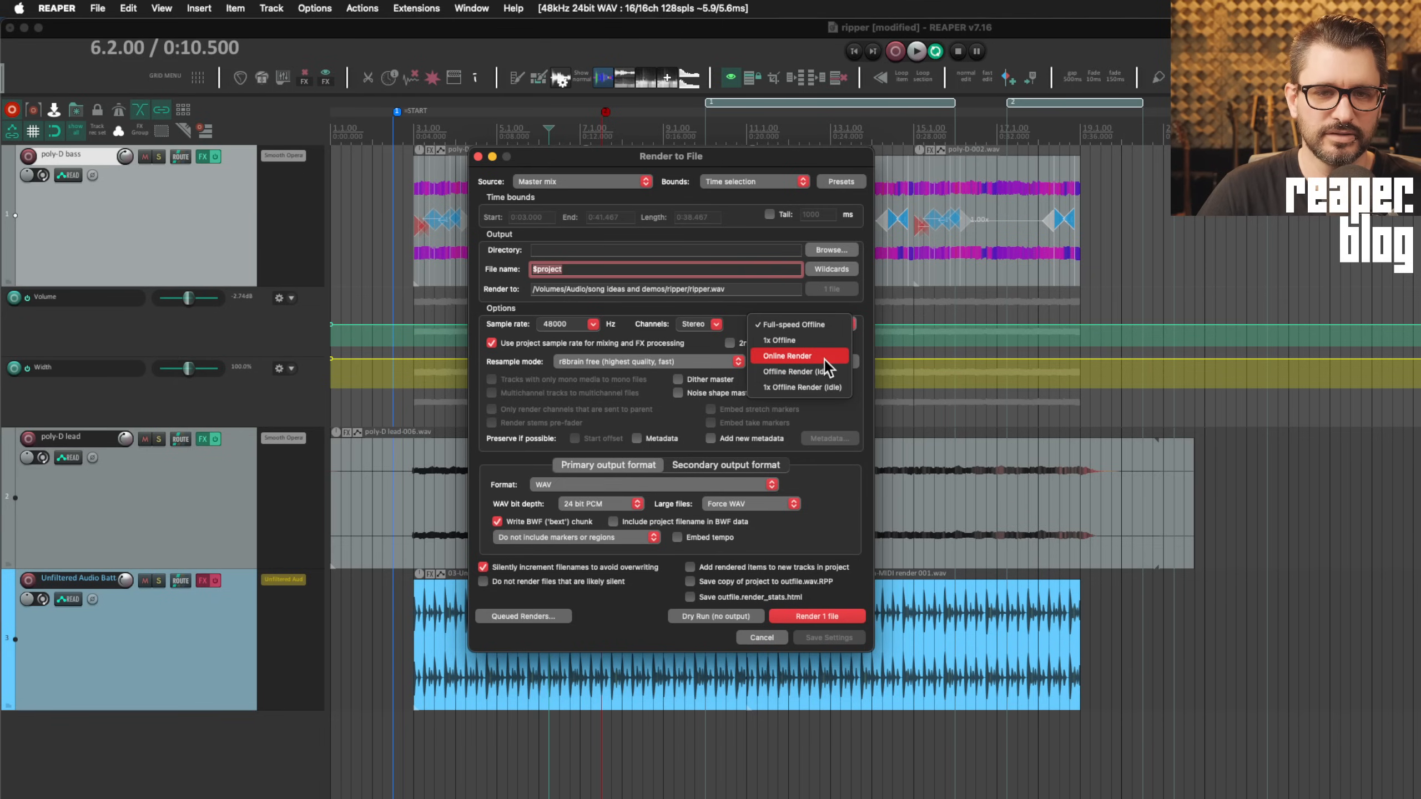
{"action": "left_click", "coordinate": [848, 325]}
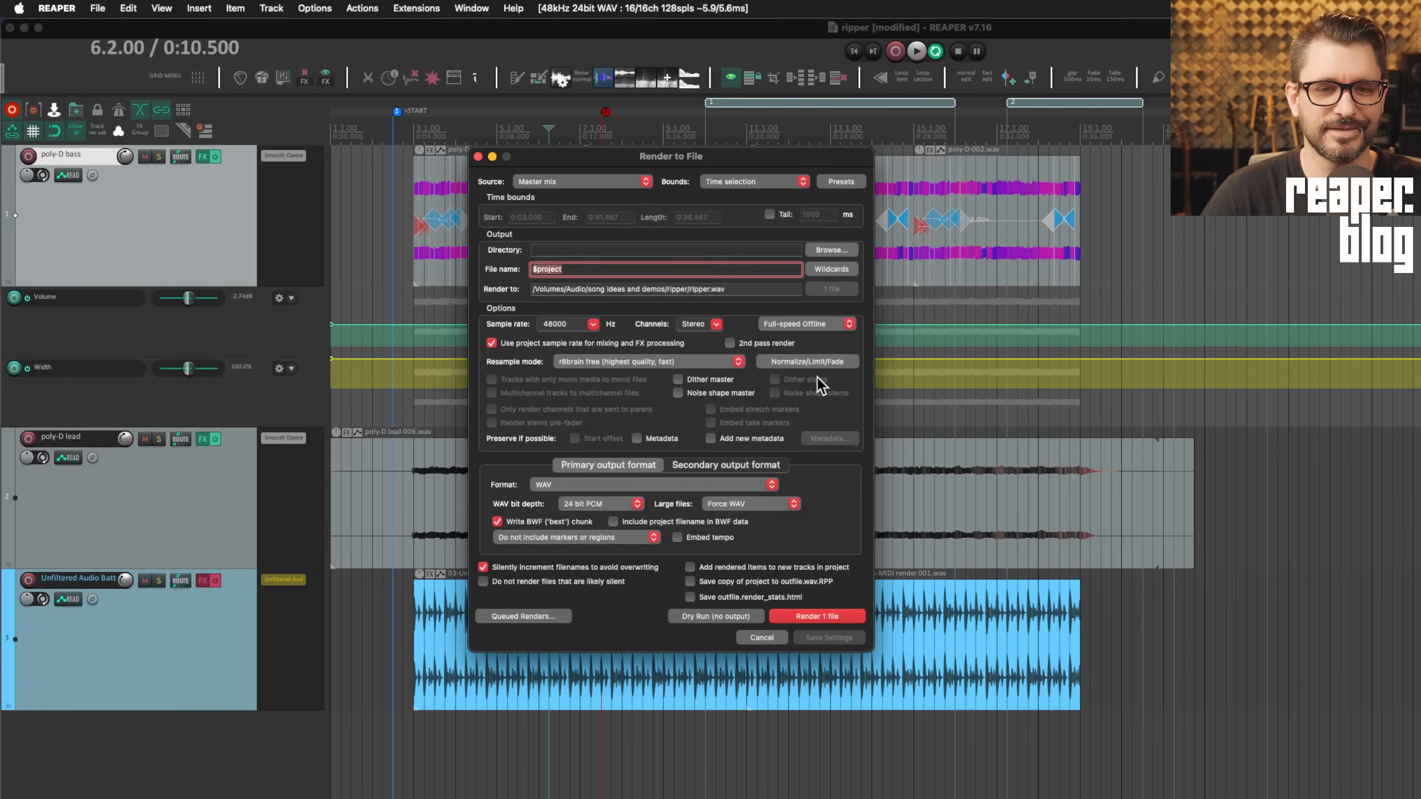
{"action": "left_click", "coordinate": [746, 634]}
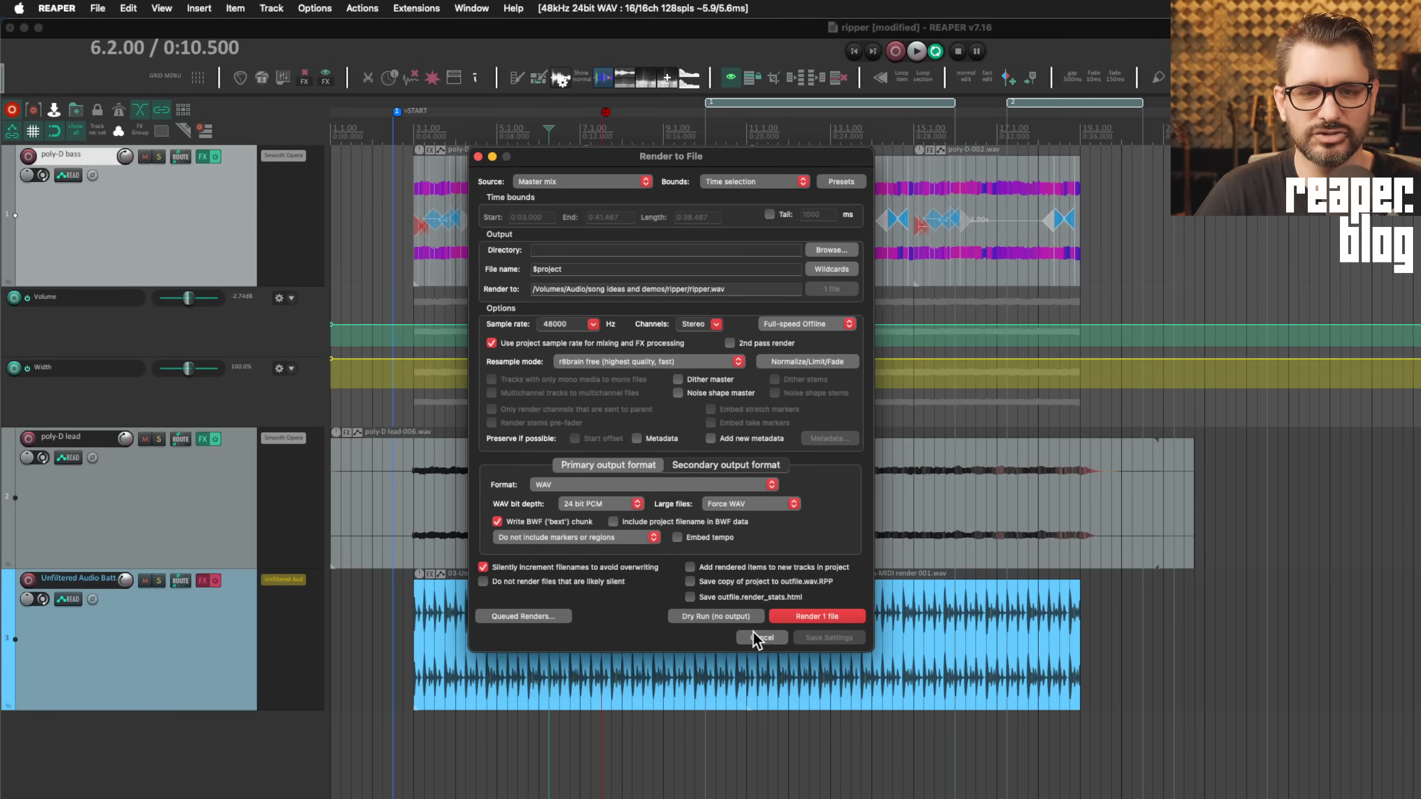
Cancel the render settings and keep 'When importing multiple media items' on Always prompt
{"action": "left_click", "coordinate": [763, 639]}
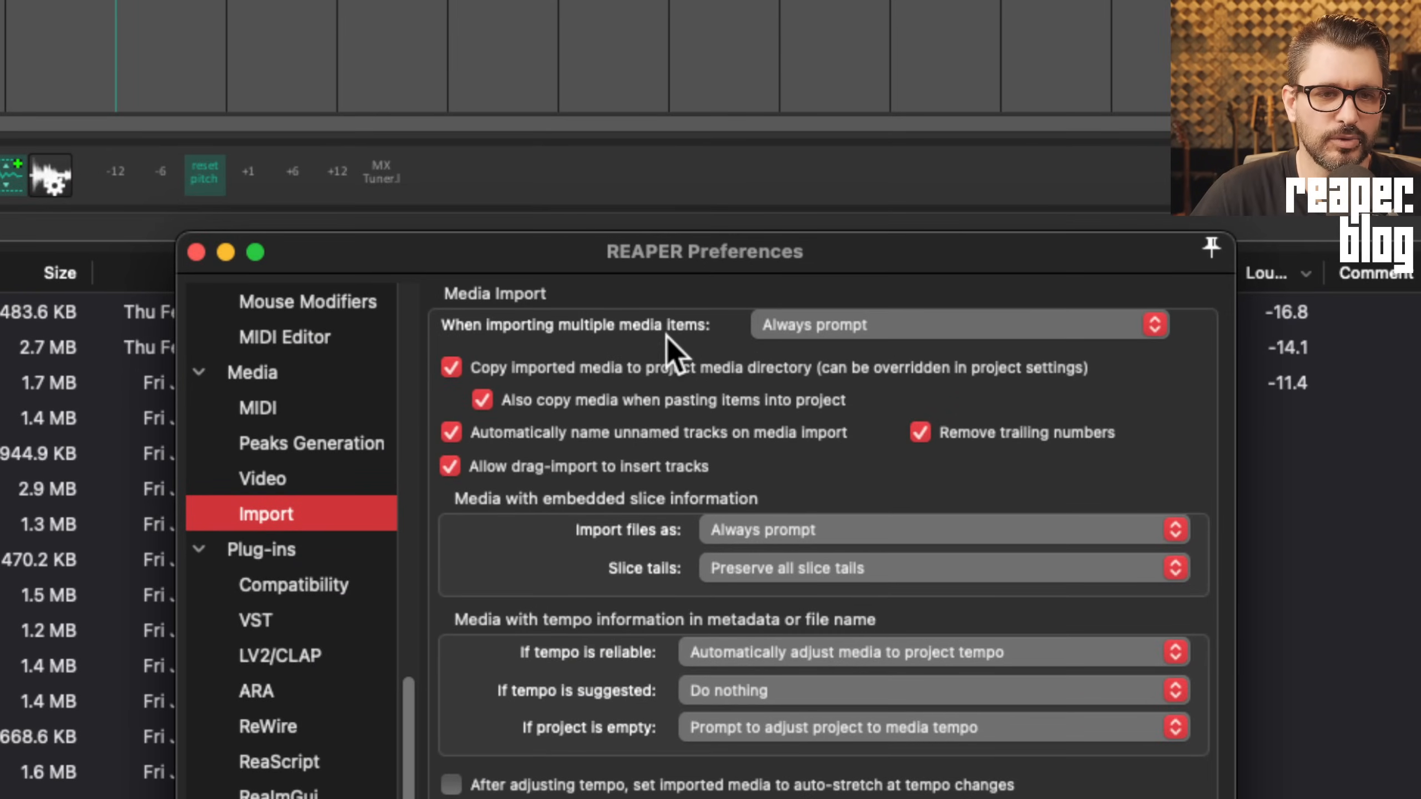
{"action": "left_click", "coordinate": [857, 326]}
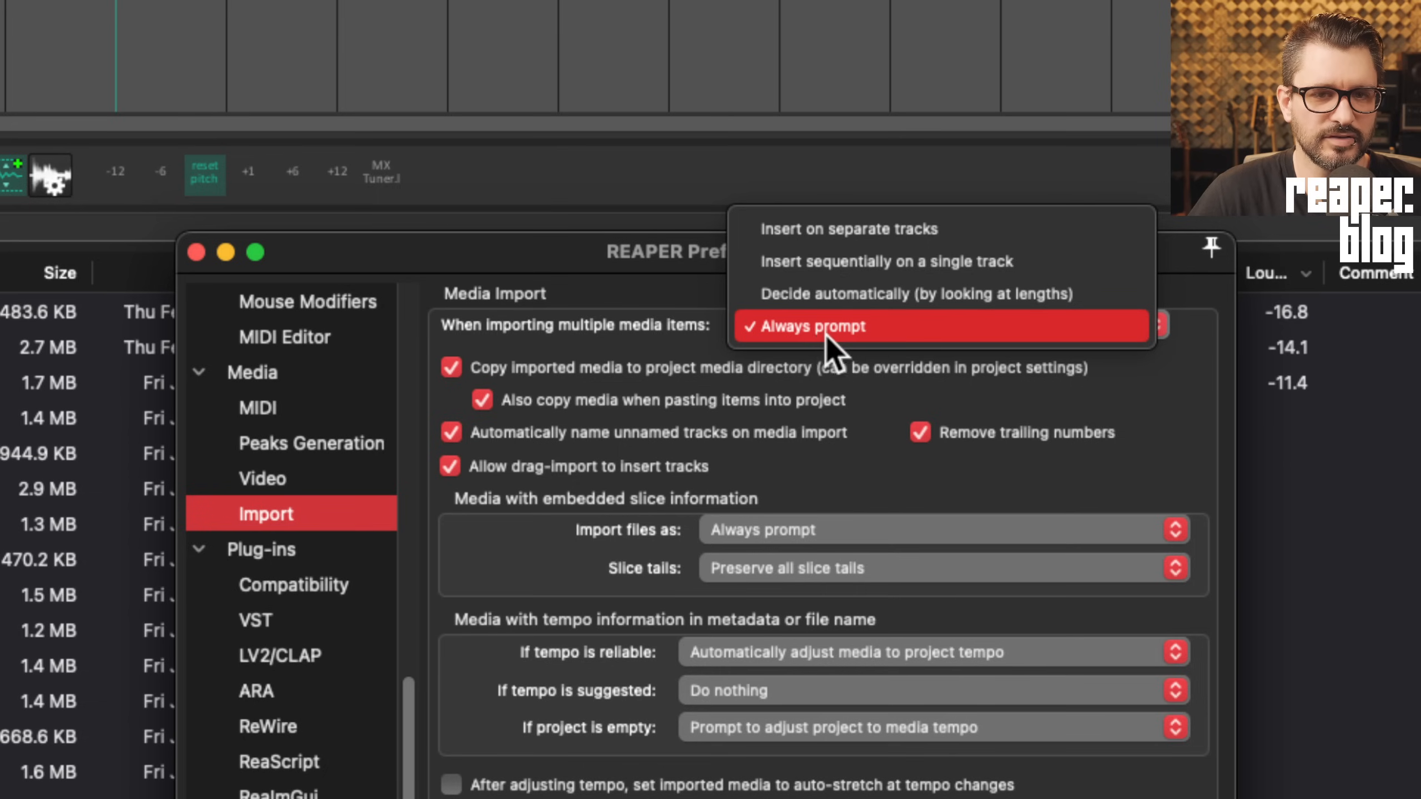
{"action": "left_click", "coordinate": [827, 335]}
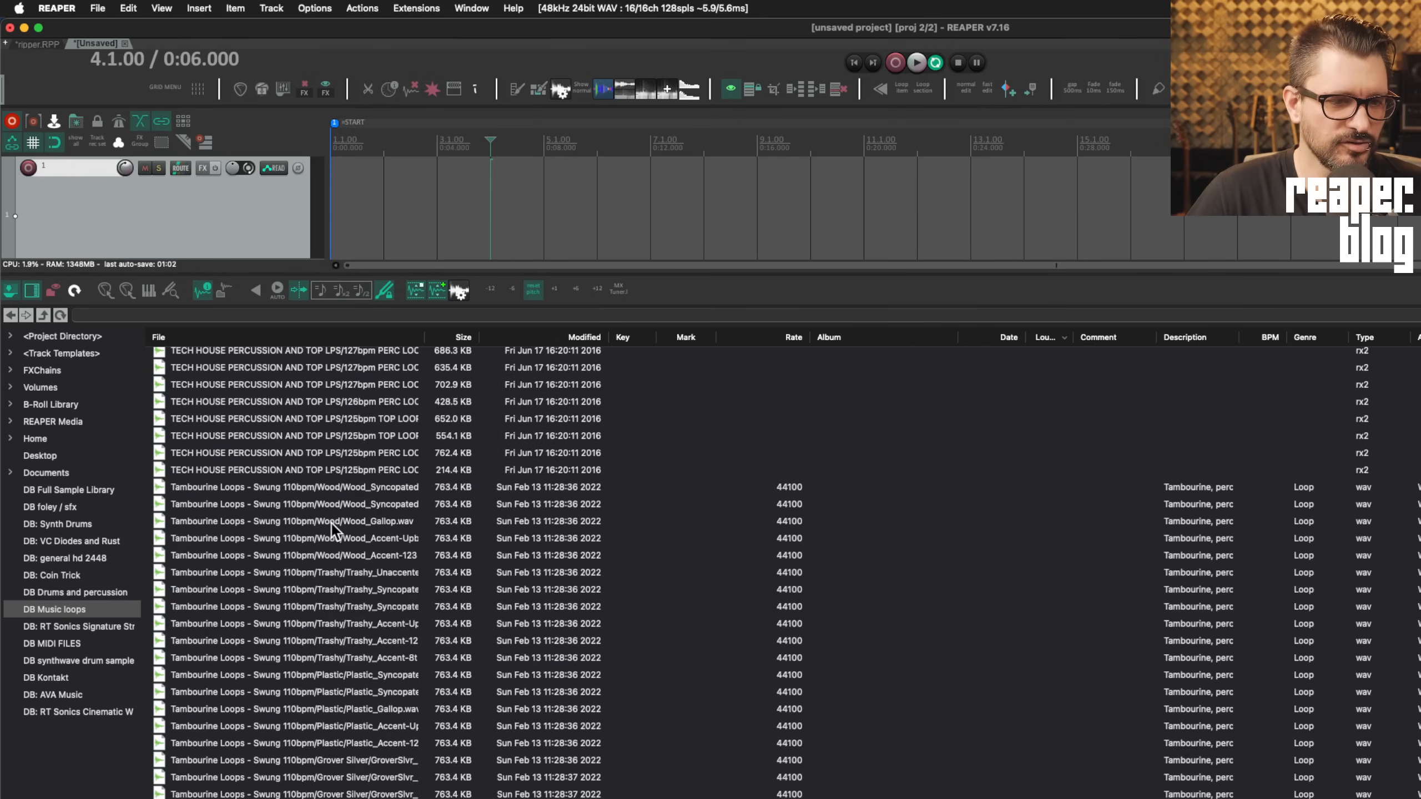
Select and preview Bright_Accent-Upbeats.wav, then drag it onto track 1
{"action": "scroll", "coordinate": [331, 524], "scroll_direction": "down", "scroll_amount": 15}
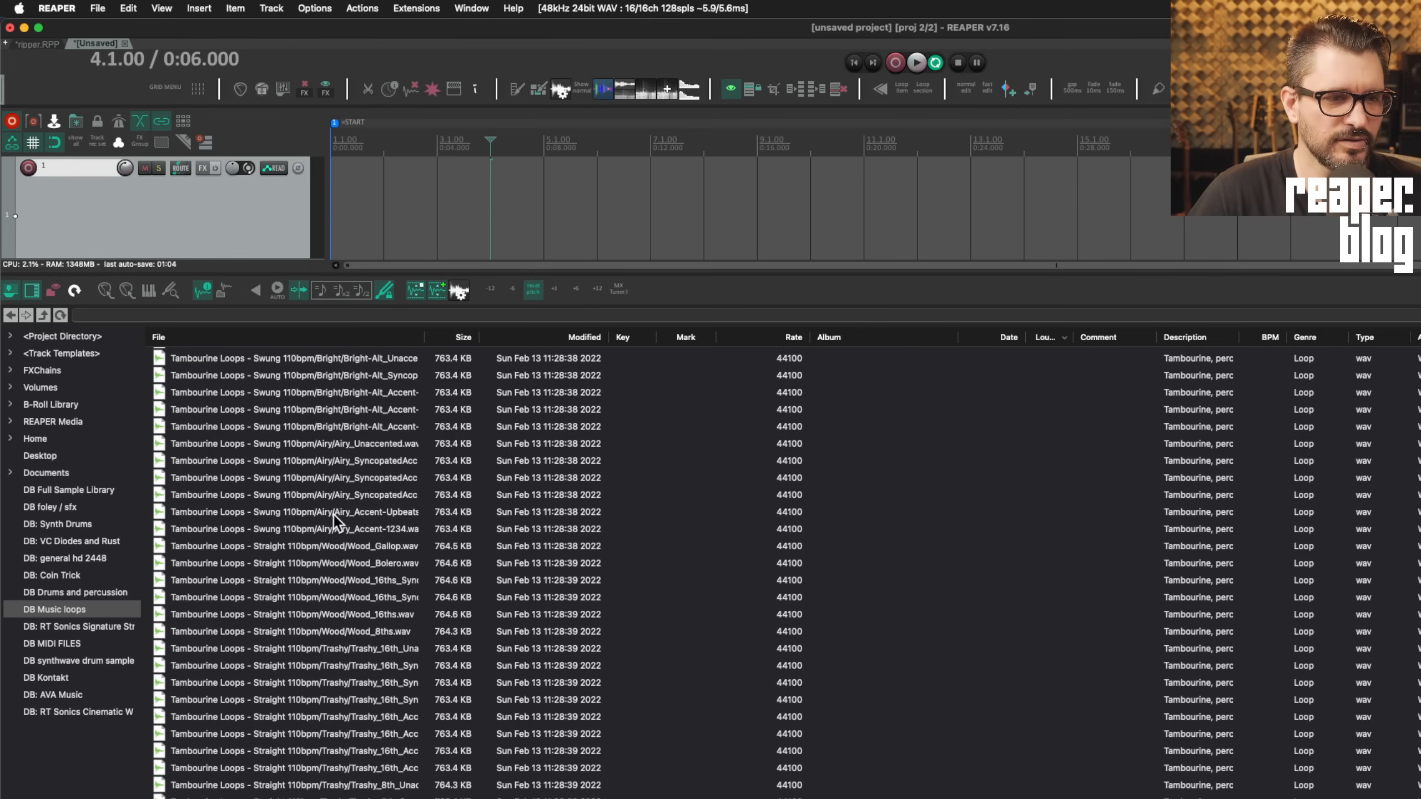
{"action": "scroll", "coordinate": [333, 516], "scroll_direction": "up", "scroll_amount": 4}
{"action": "left_click", "coordinate": [373, 466]}
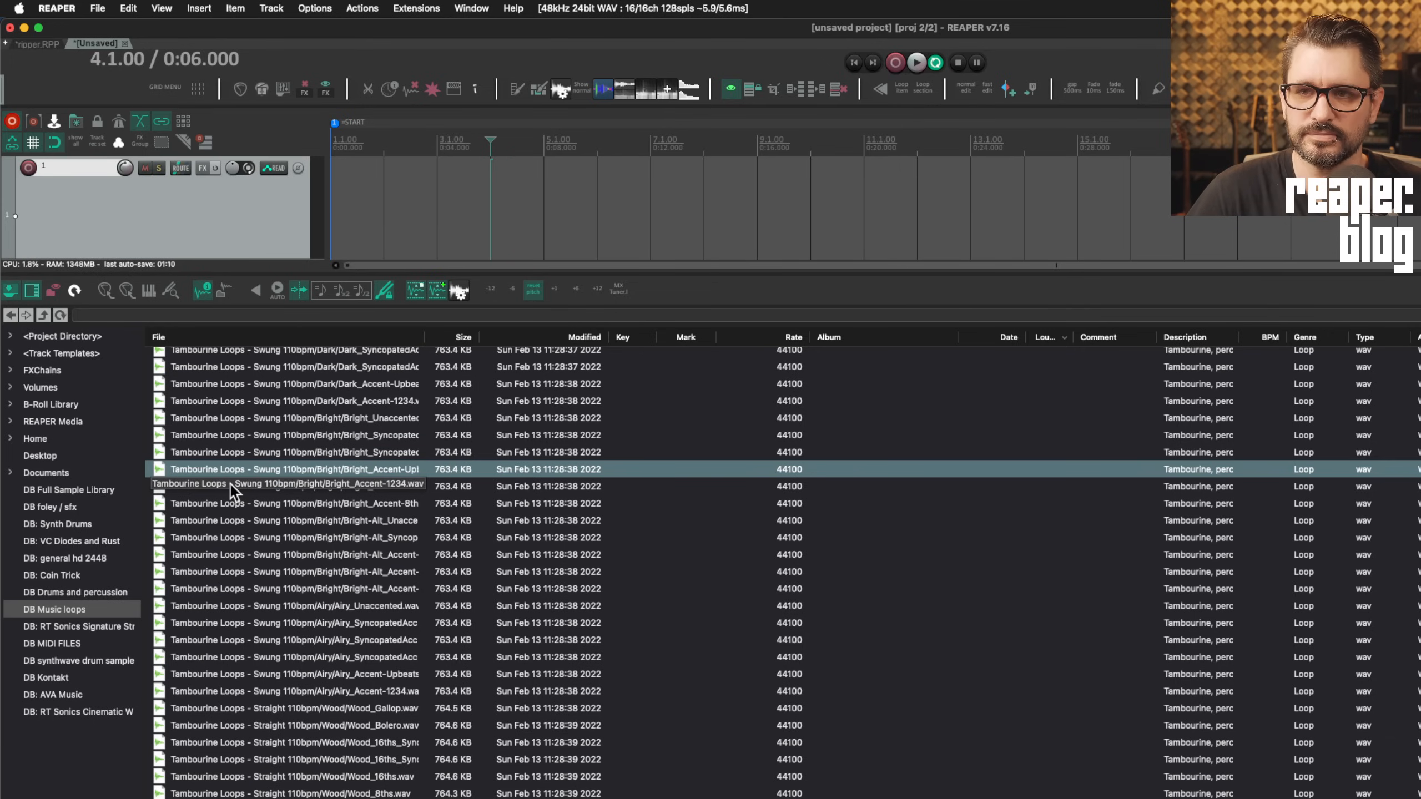
{"action": "left_click", "coordinate": [291, 470]}
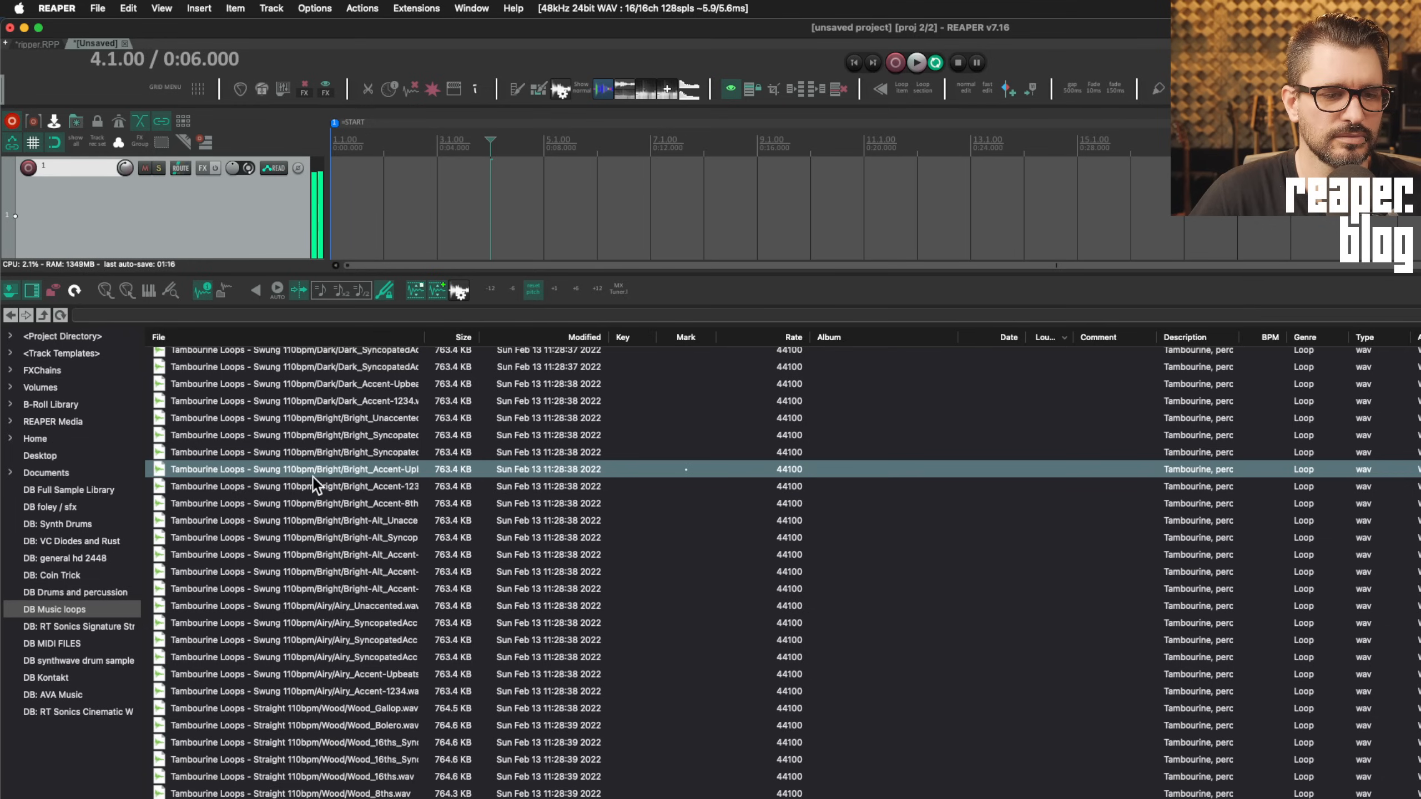
{"action": "left_click_drag", "start_coordinate": [286, 471], "coordinate": [343, 212]}
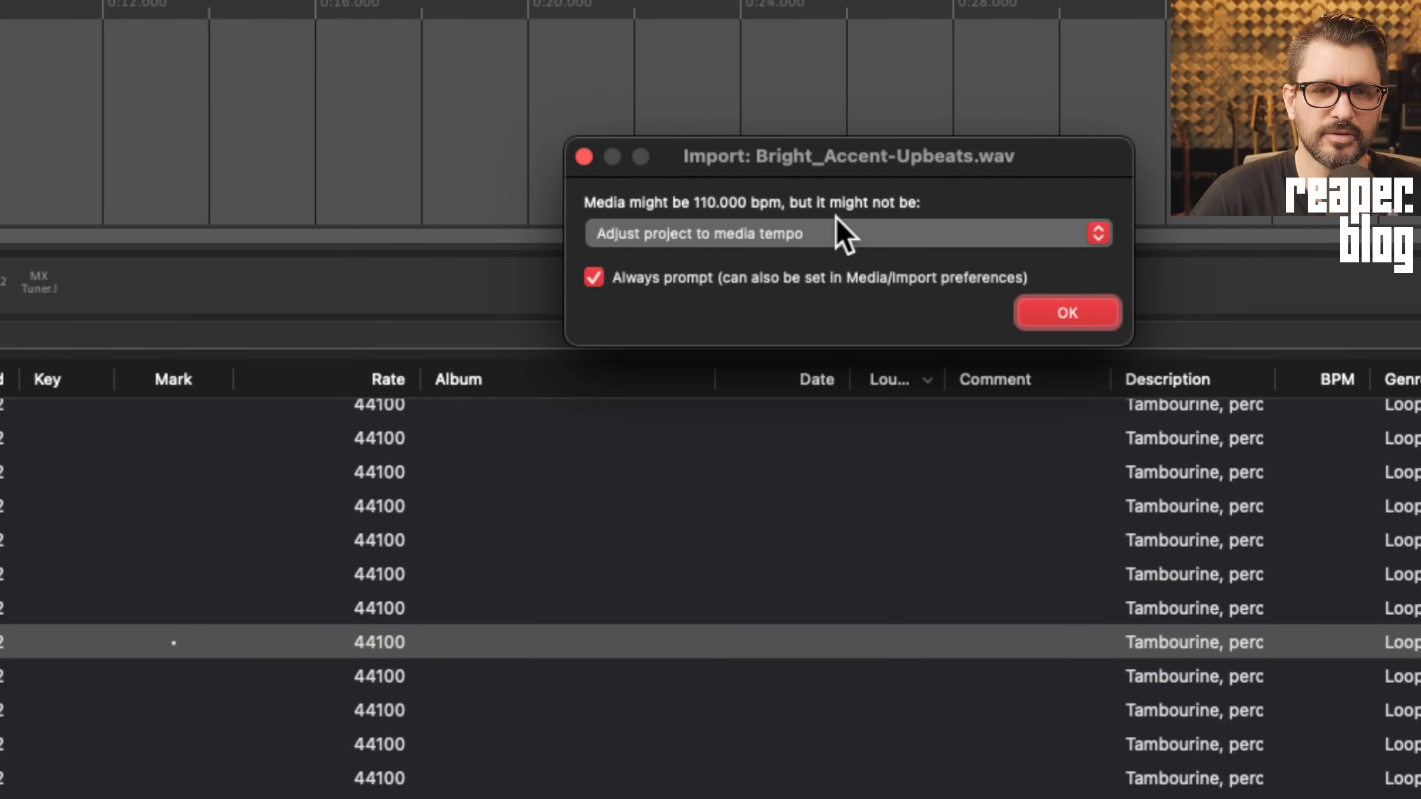
Choose 'Adjust project to media tempo' so the project follows the loop's 110 BPM
{"action": "left_click", "coordinate": [733, 235]}
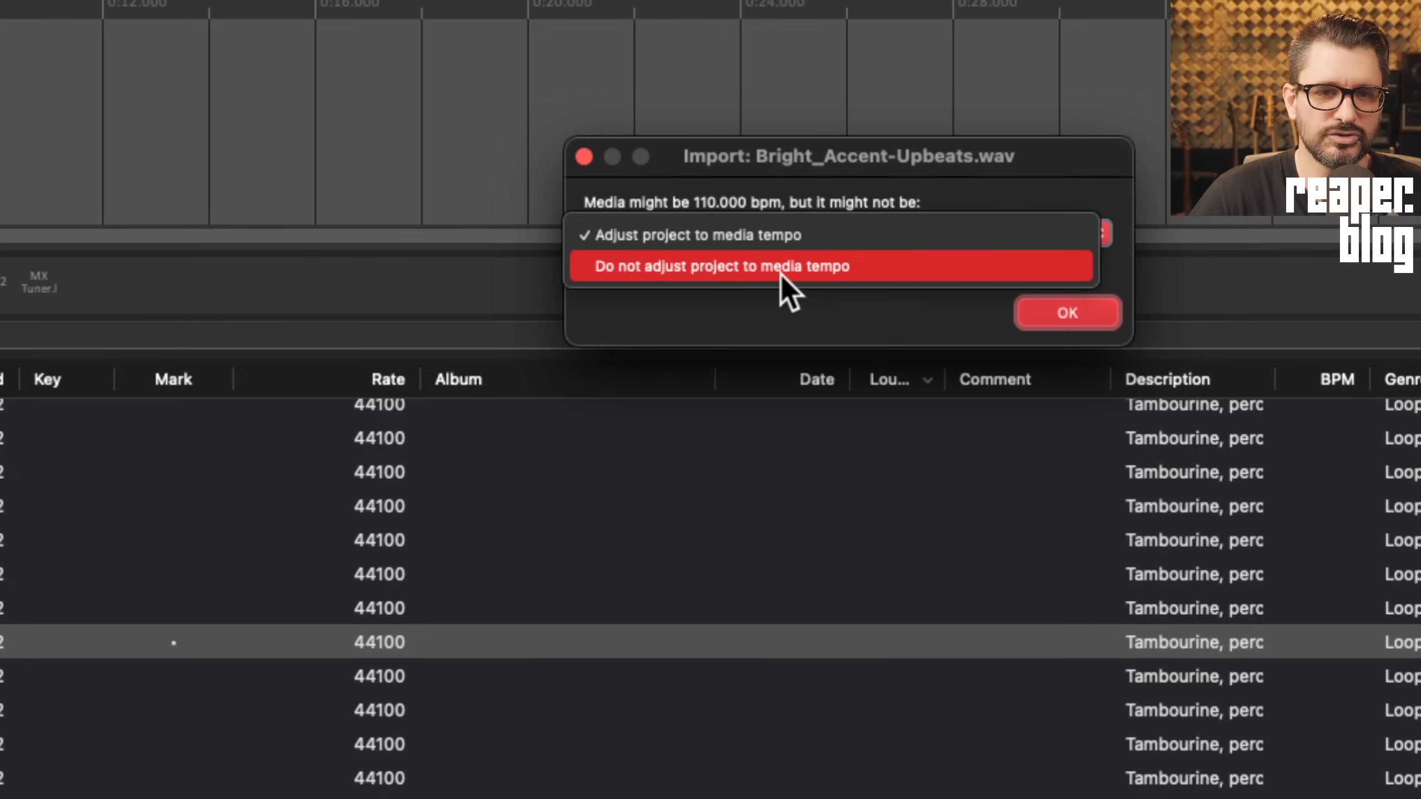
{"action": "left_click", "coordinate": [753, 236]}
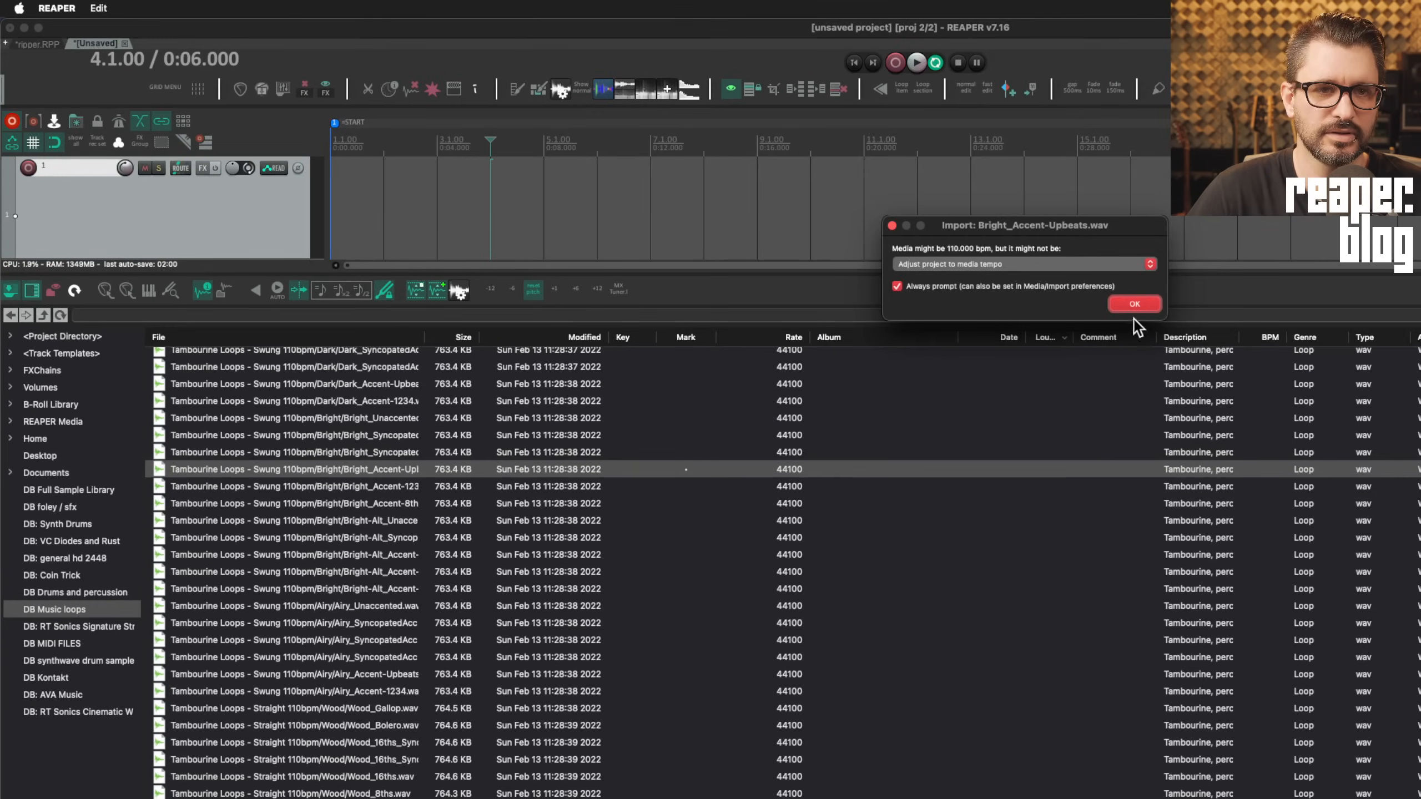
Confirm the import and verify in Project Settings that the tempo is 110 BPM
{"action": "left_click", "coordinate": [1135, 307]}
{"action": "left_click", "coordinate": [383, 207]}
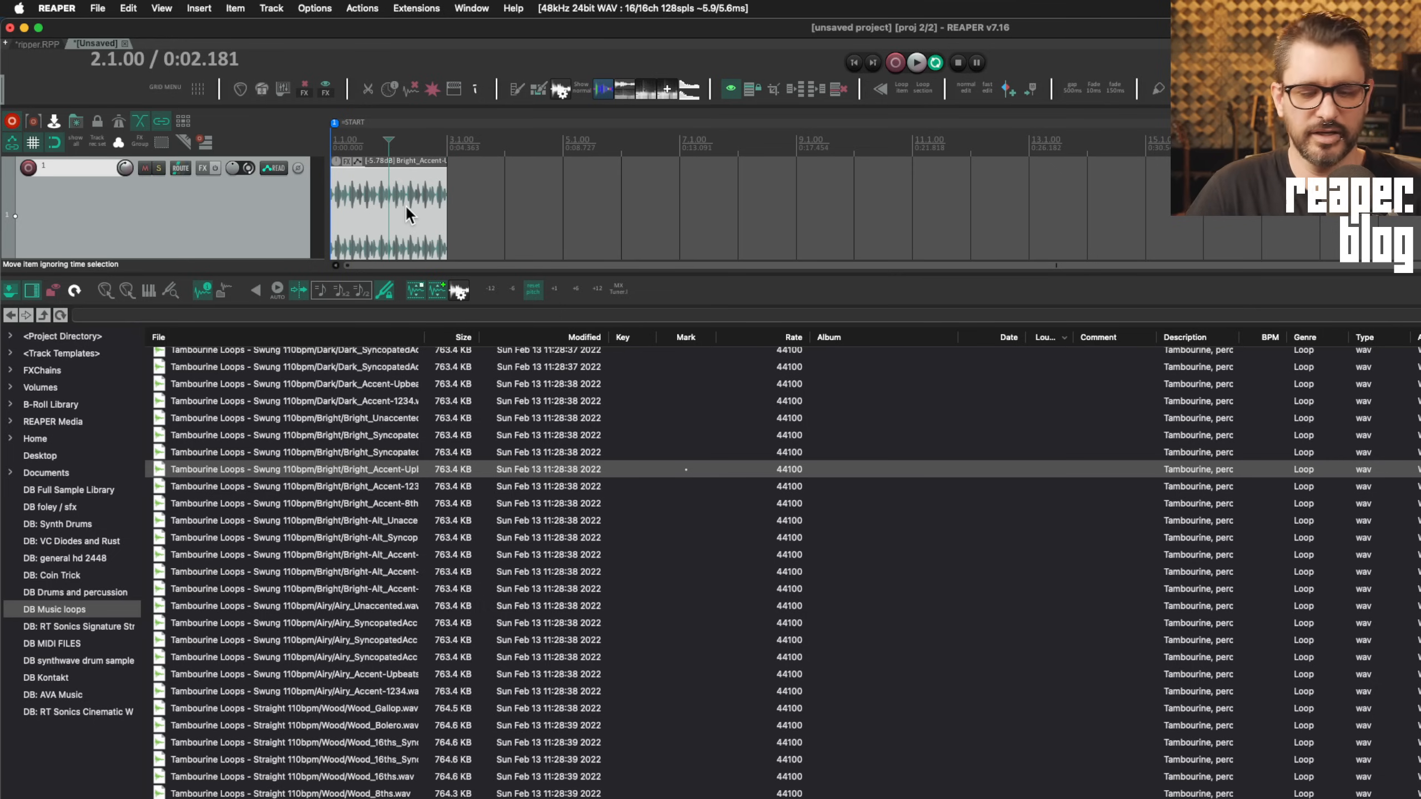
{"action": "key", "text": "w"}
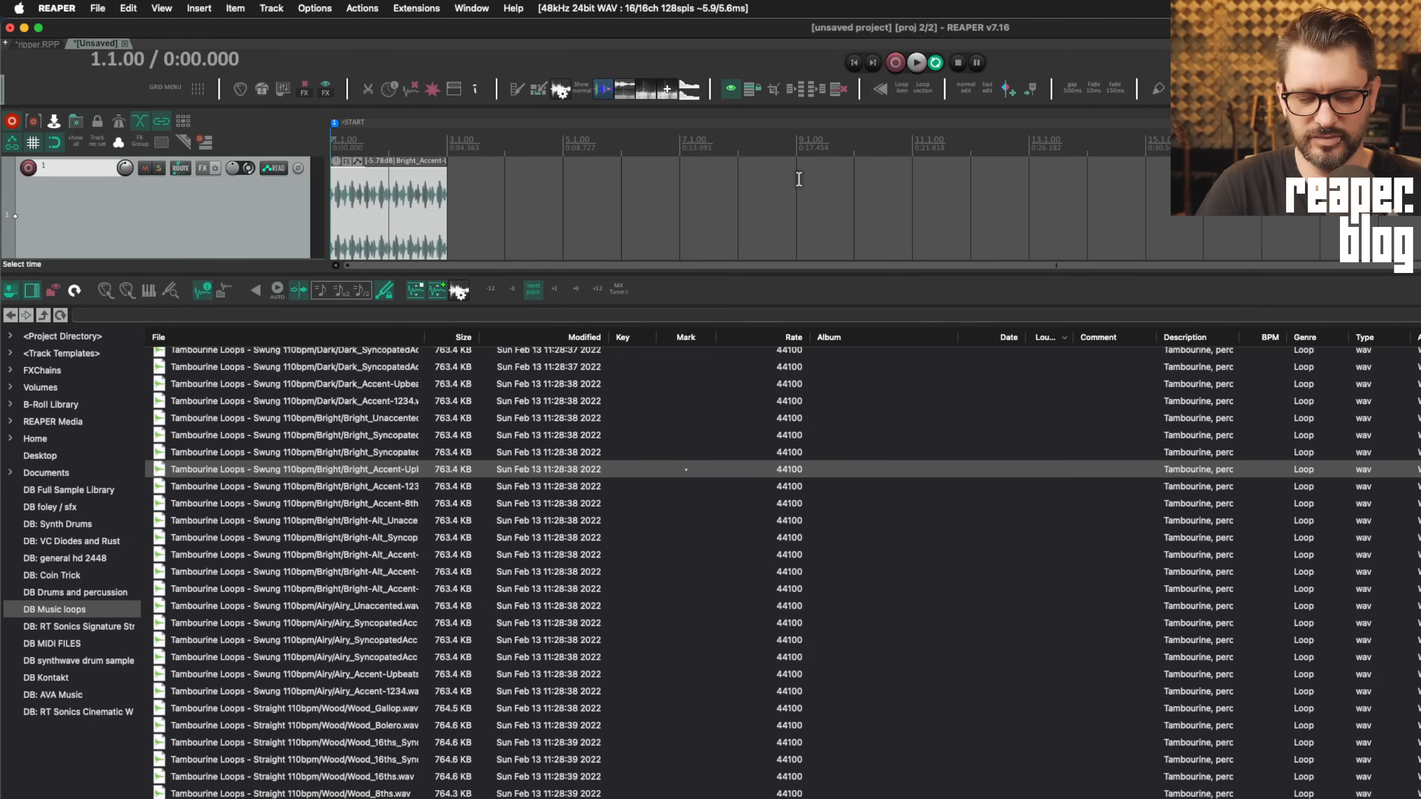
{"action": "key", "text": "super+comma"}
{"action": "key", "text": "Escape"}
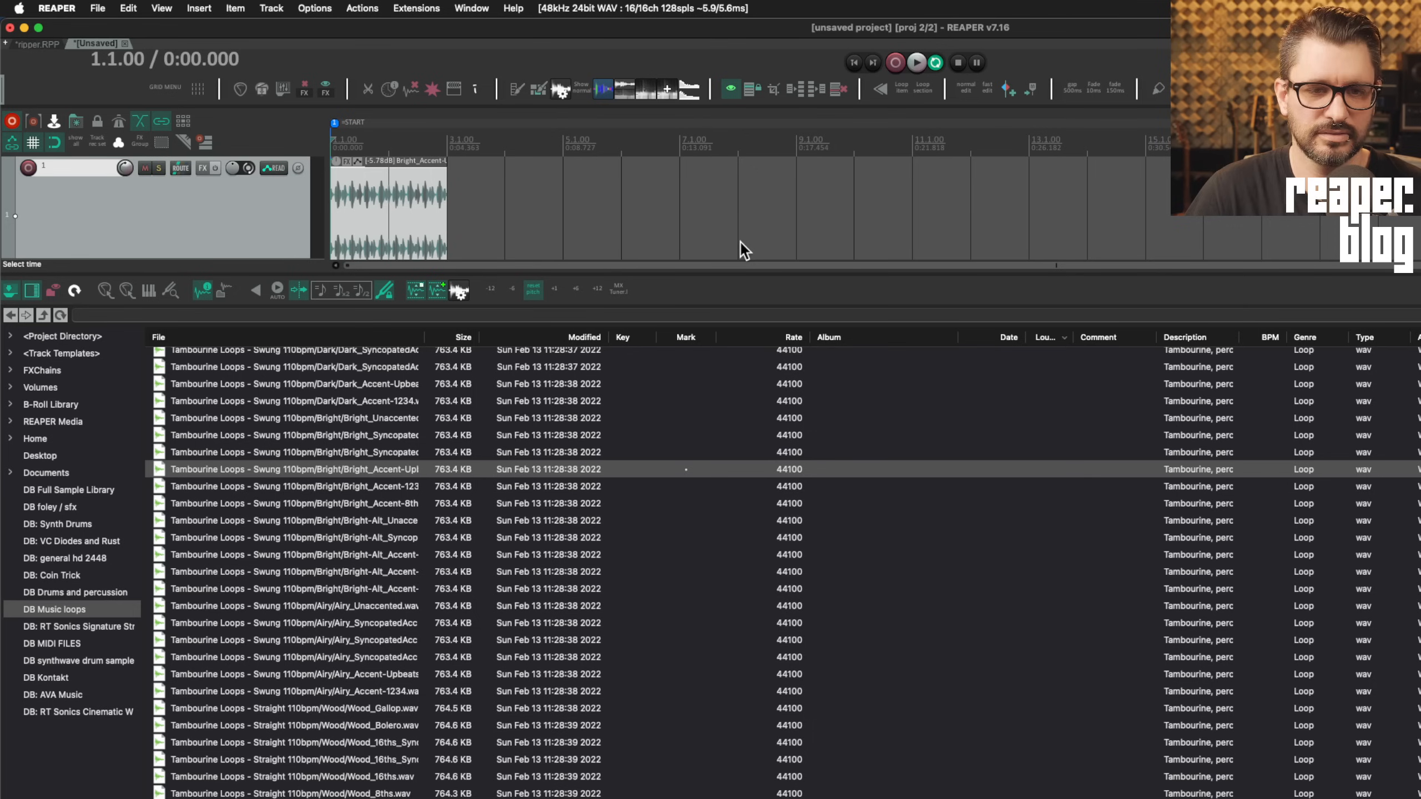
{"action": "key", "text": "alt+Return"}
{"action": "left_click", "coordinate": [691, 283]}
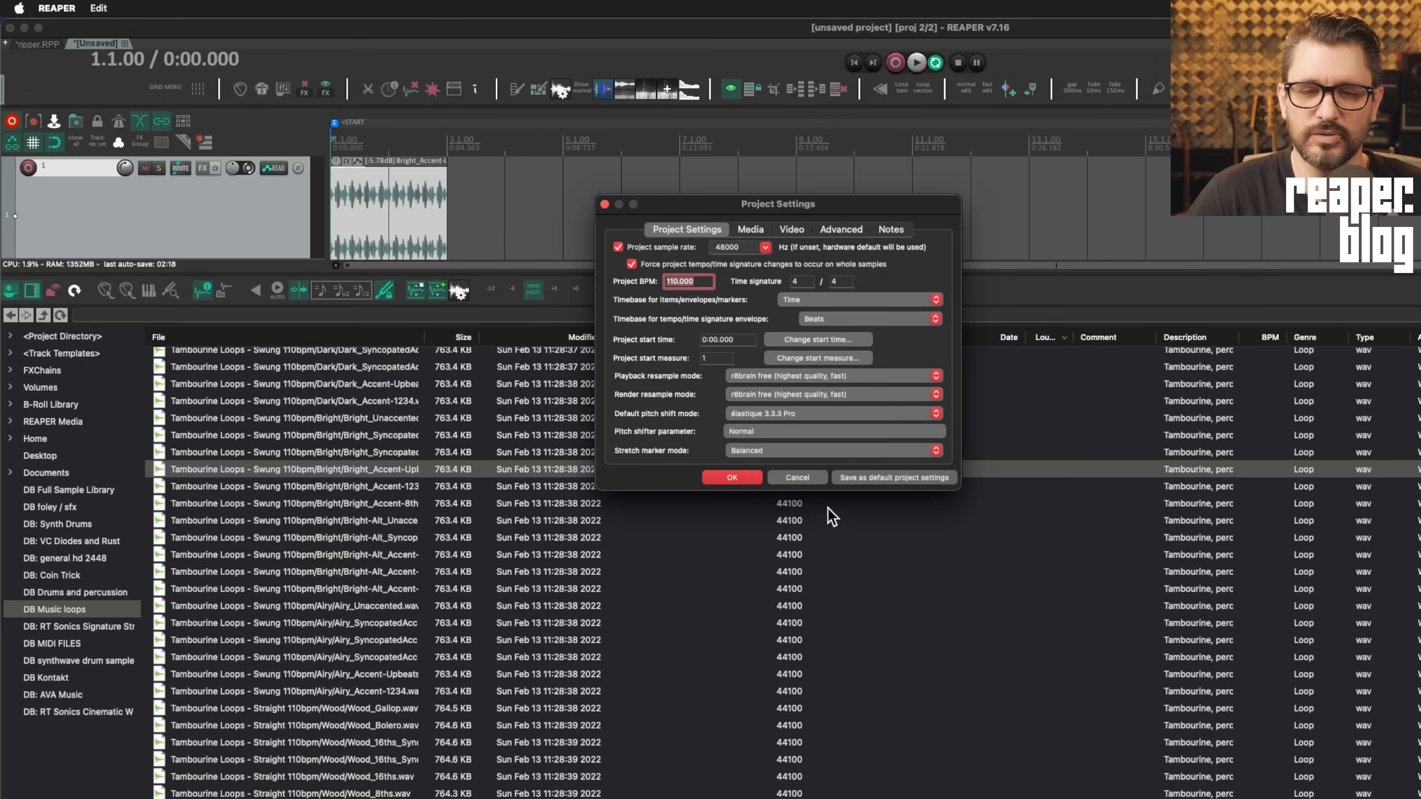
{"action": "left_click", "coordinate": [796, 477]}
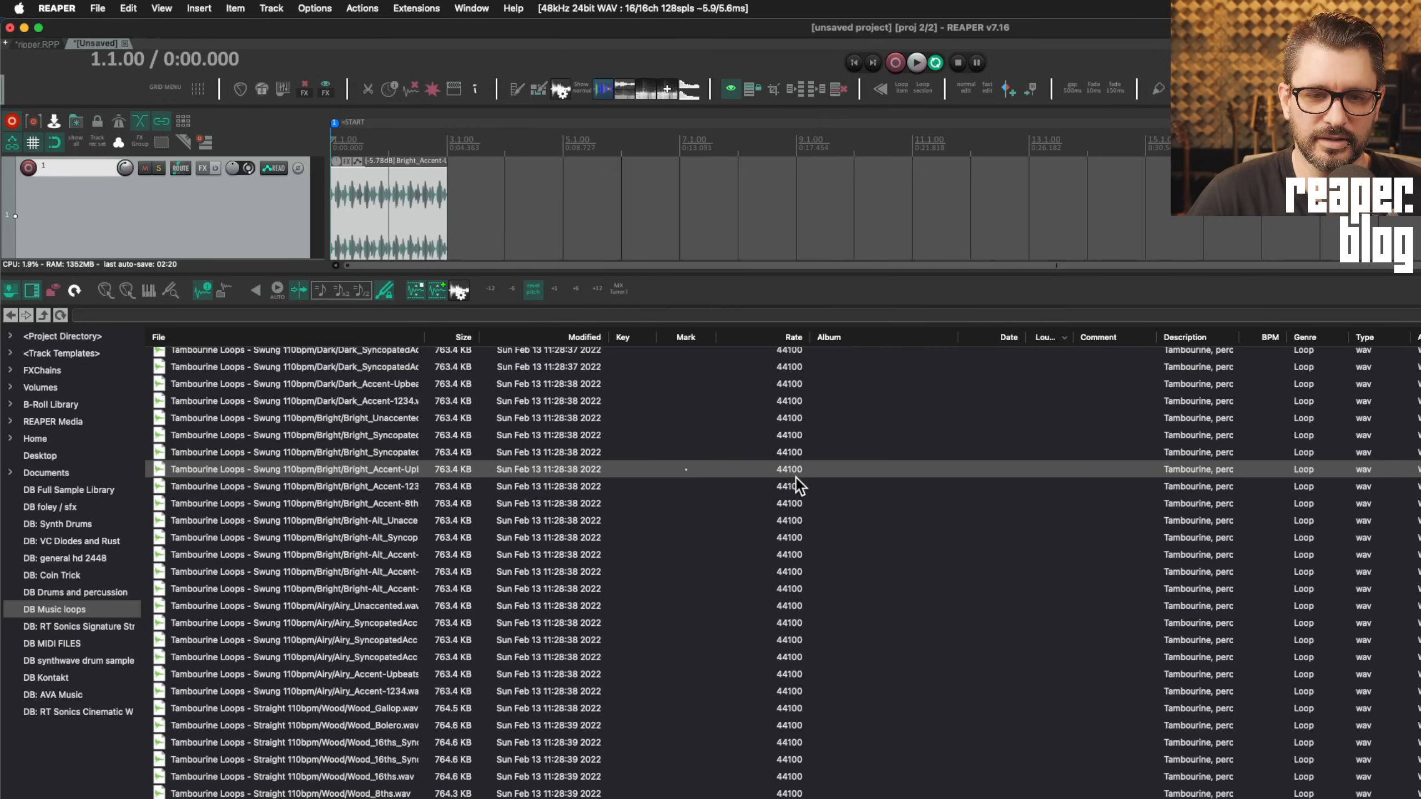
Select time from 1.1.00 to 2.1.00 on the loop and play it from the start
{"action": "left_click", "coordinate": [410, 209]}
{"action": "scroll", "coordinate": [488, 211], "scroll_direction": "up", "scroll_amount": 5}
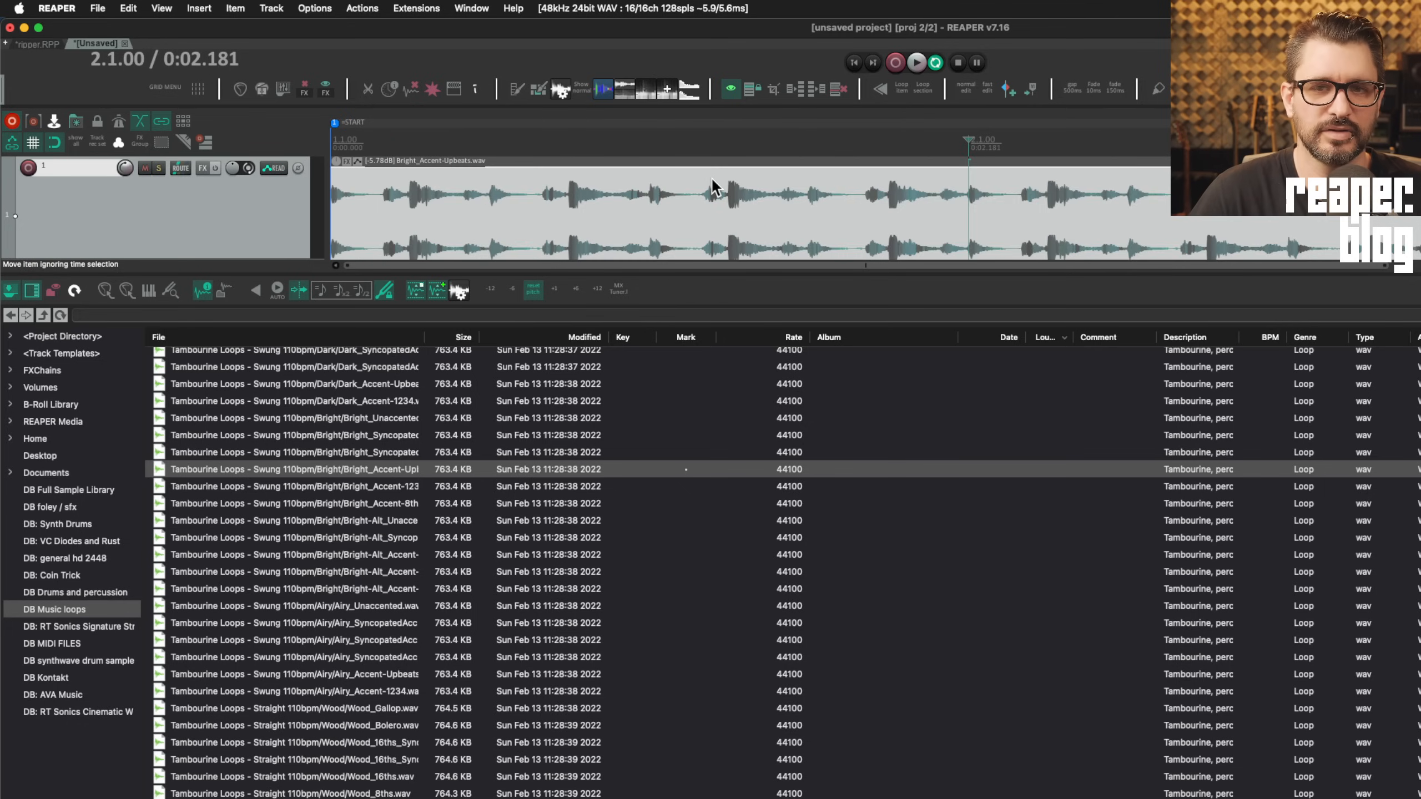
{"action": "key", "text": "shift+Left"}
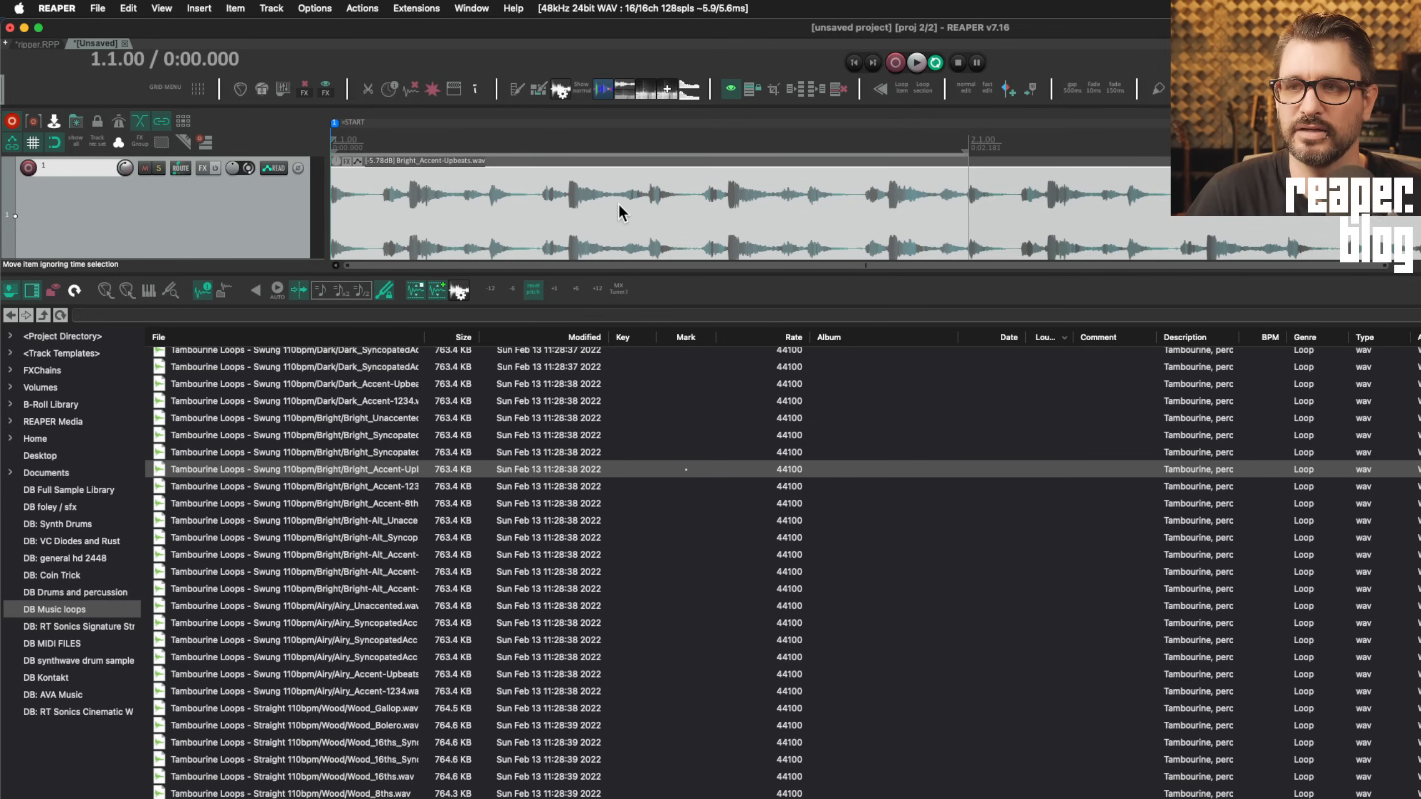
{"action": "key", "text": "space"}
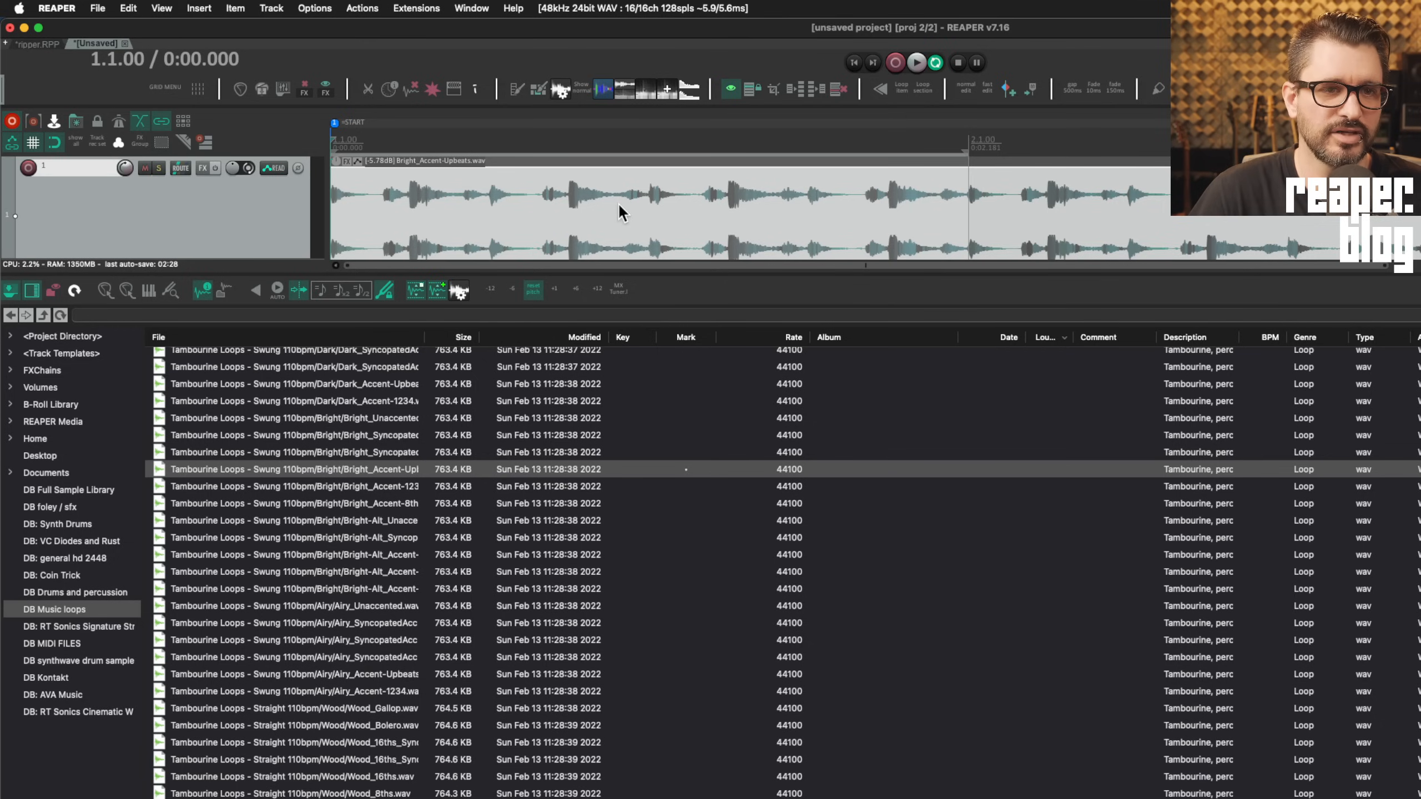
{"action": "scroll", "coordinate": [621, 212], "scroll_direction": "down", "scroll_amount": 3}
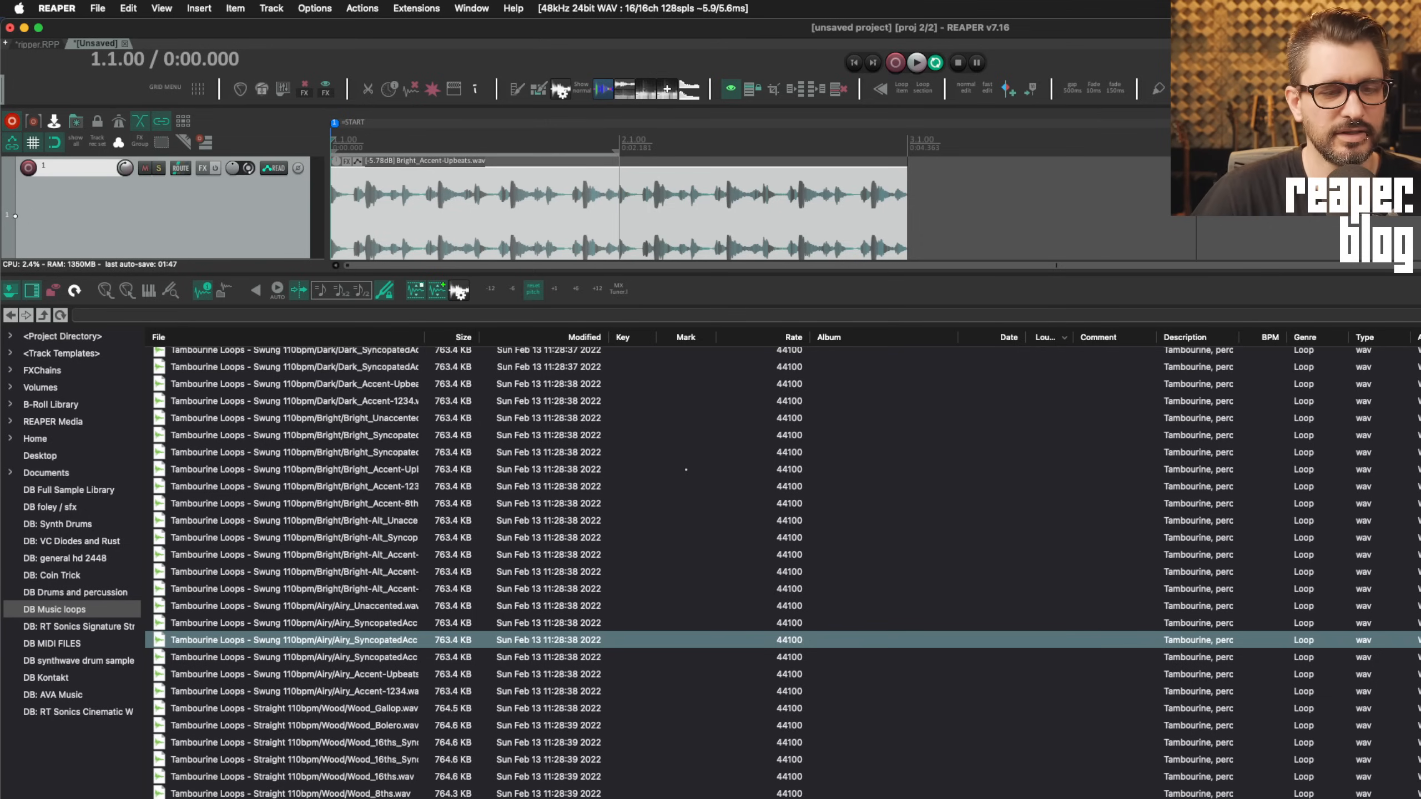
Enable 'Apply normalized volume to inserted media item' in the Media Explorer options
{"action": "right_click", "coordinate": [593, 667]}
{"action": "mouse_move", "coordinate": [671, 797]}
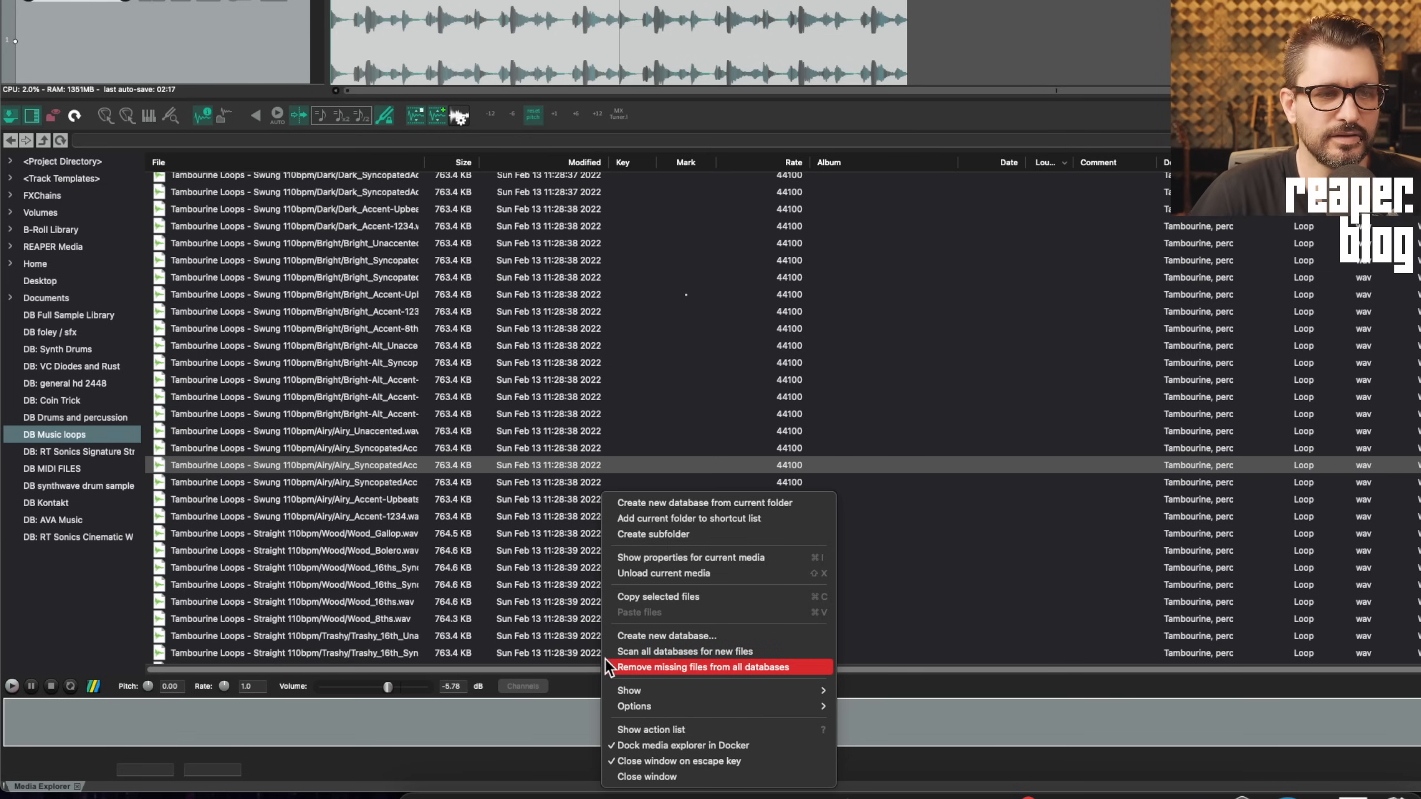
{"action": "mouse_move", "coordinate": [666, 708]}
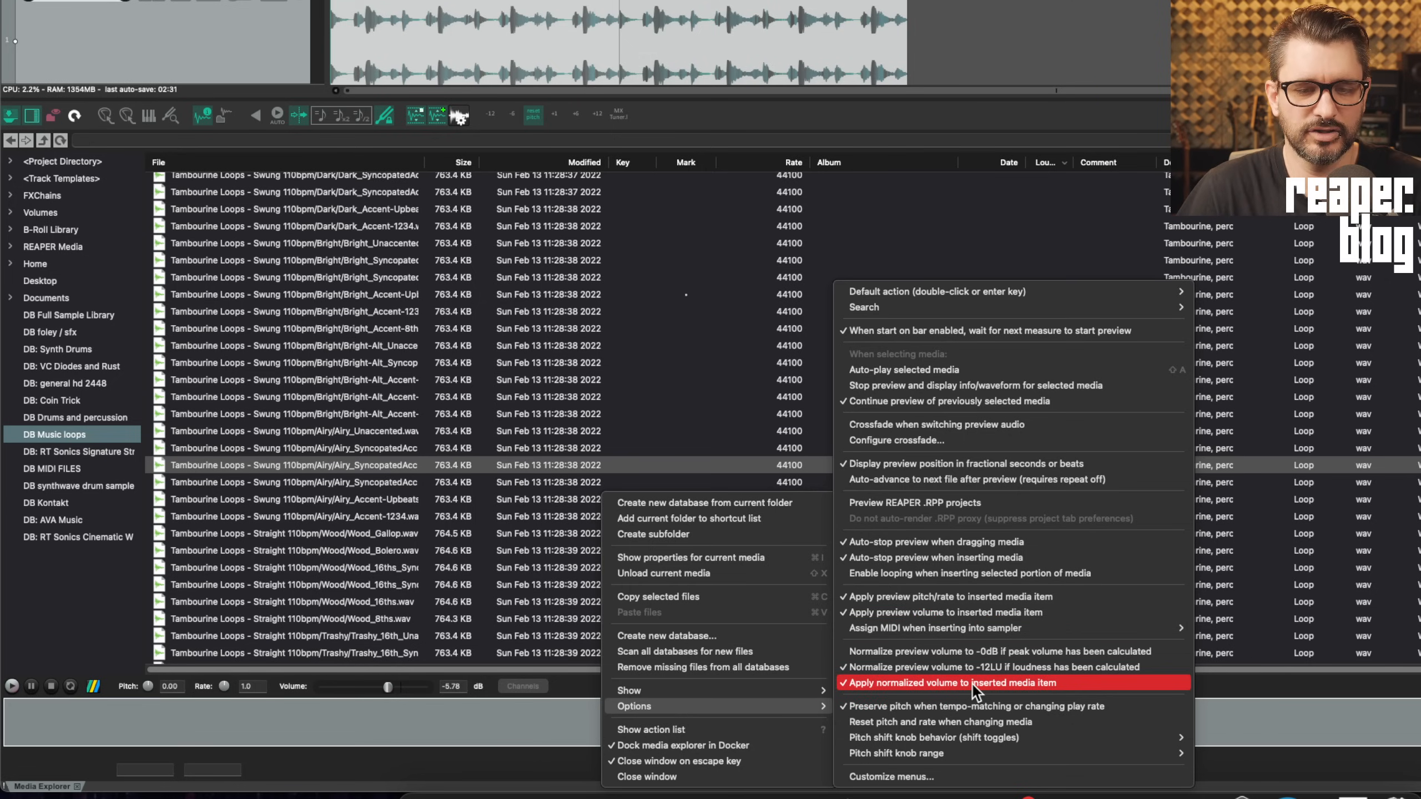
{"action": "left_click", "coordinate": [1094, 683]}
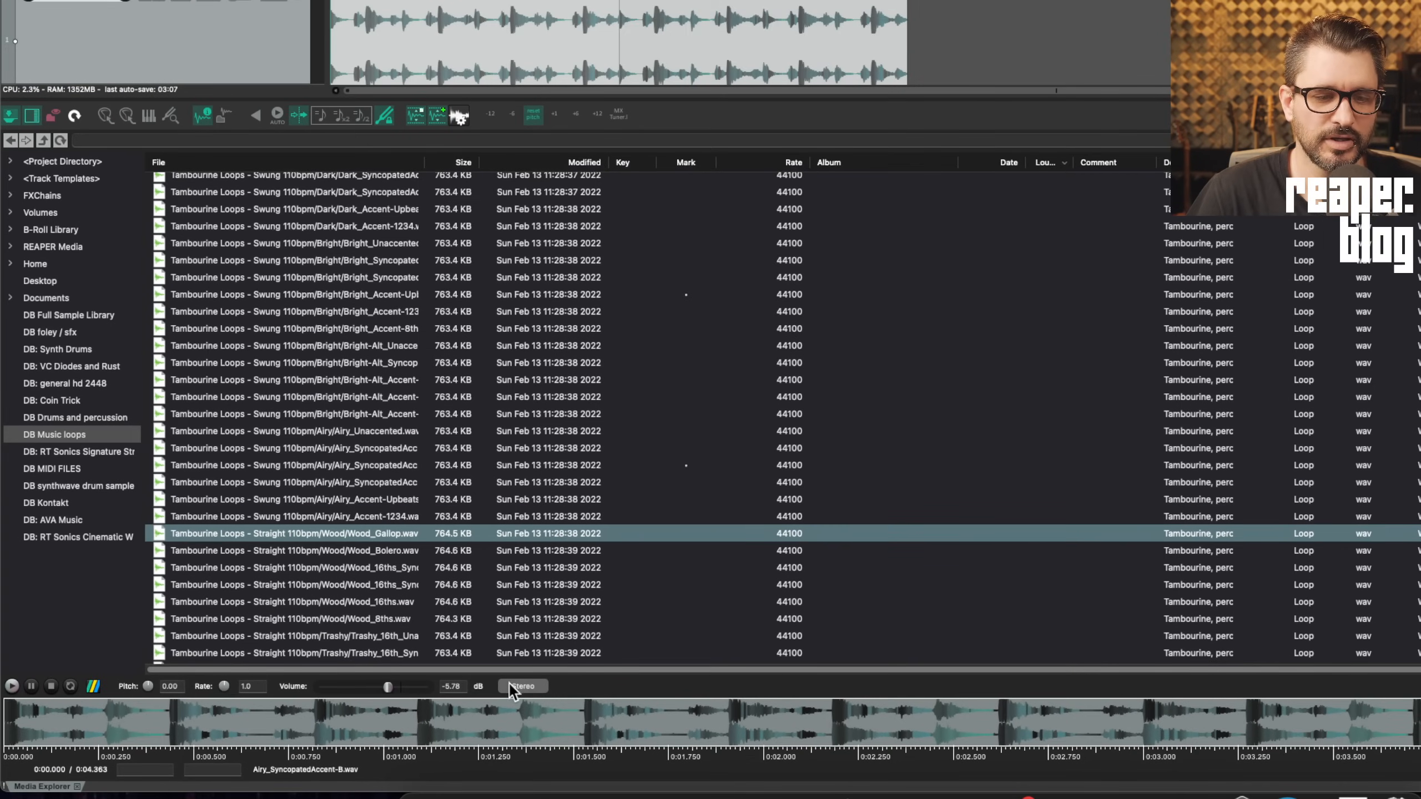
Set the preview's Media channel mapper Retain option to Do not retain
{"action": "left_click", "coordinate": [528, 694]}
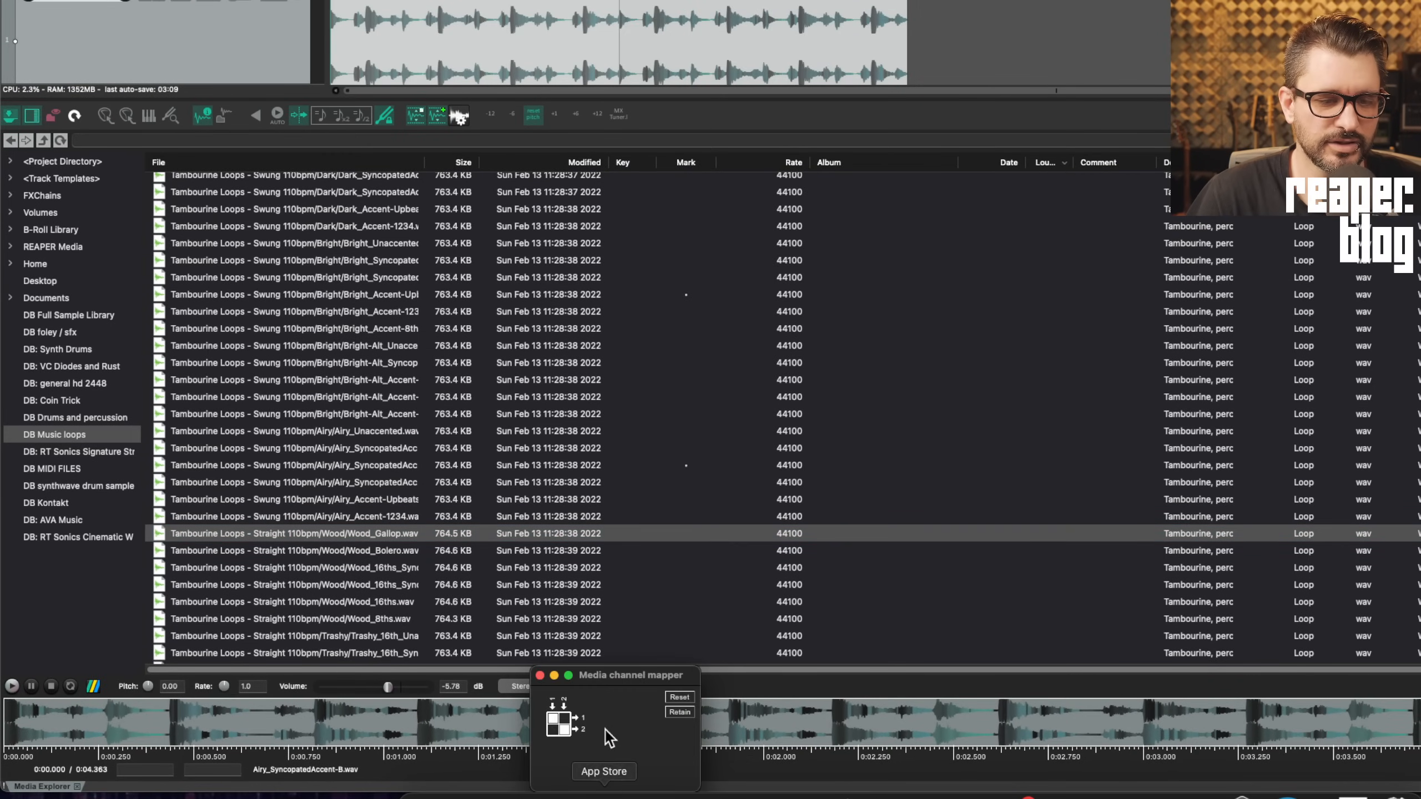
{"action": "left_click", "coordinate": [619, 677]}
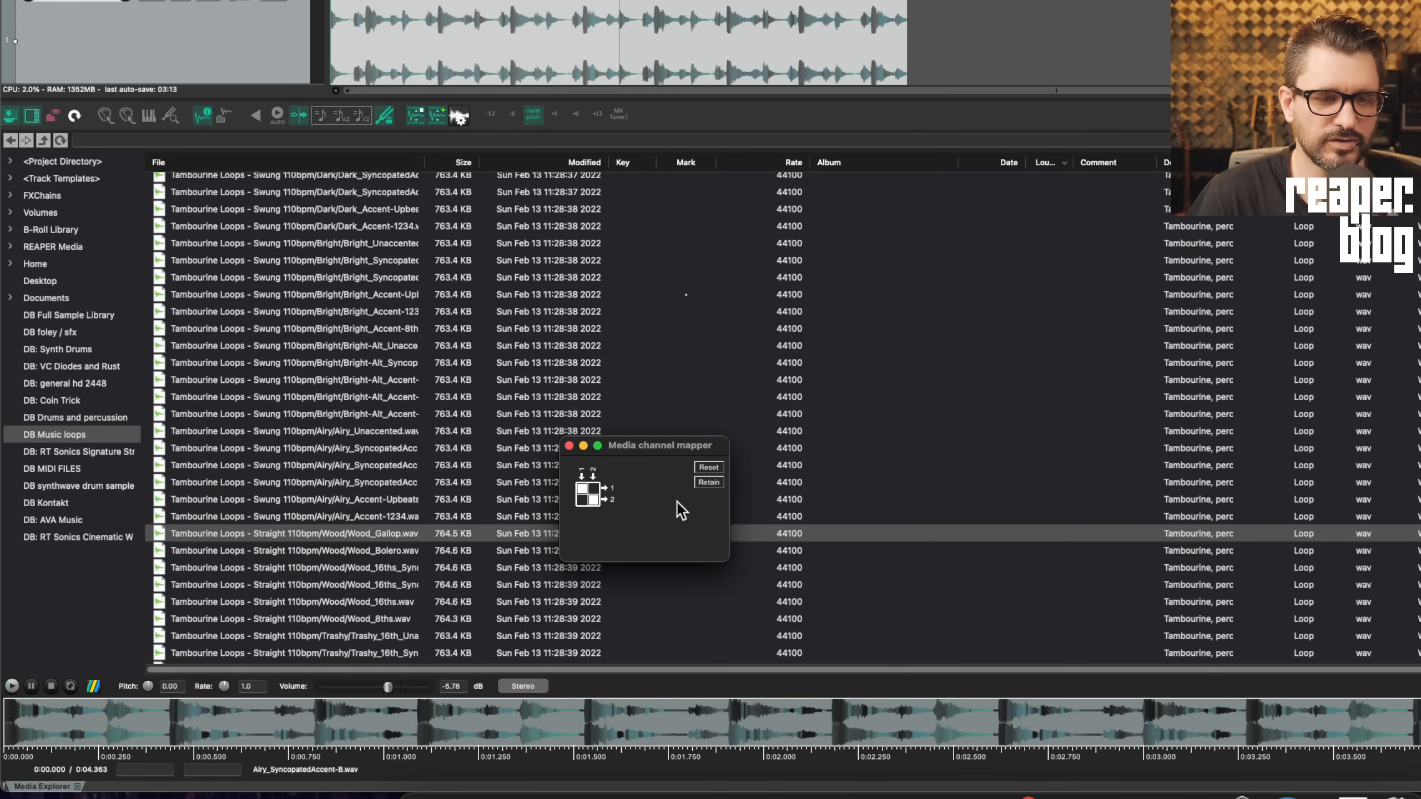
{"action": "left_click", "coordinate": [713, 482]}
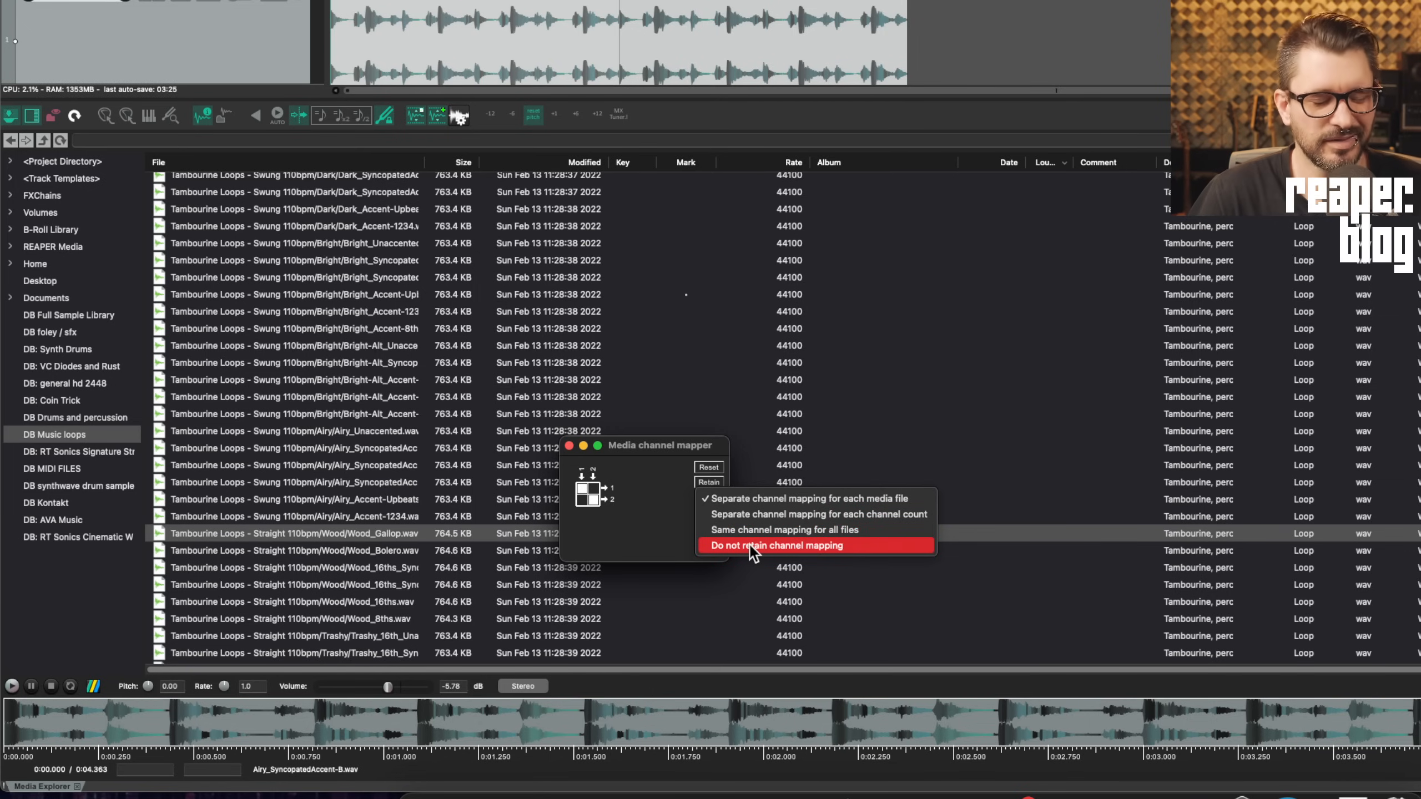
{"action": "left_click", "coordinate": [807, 549]}
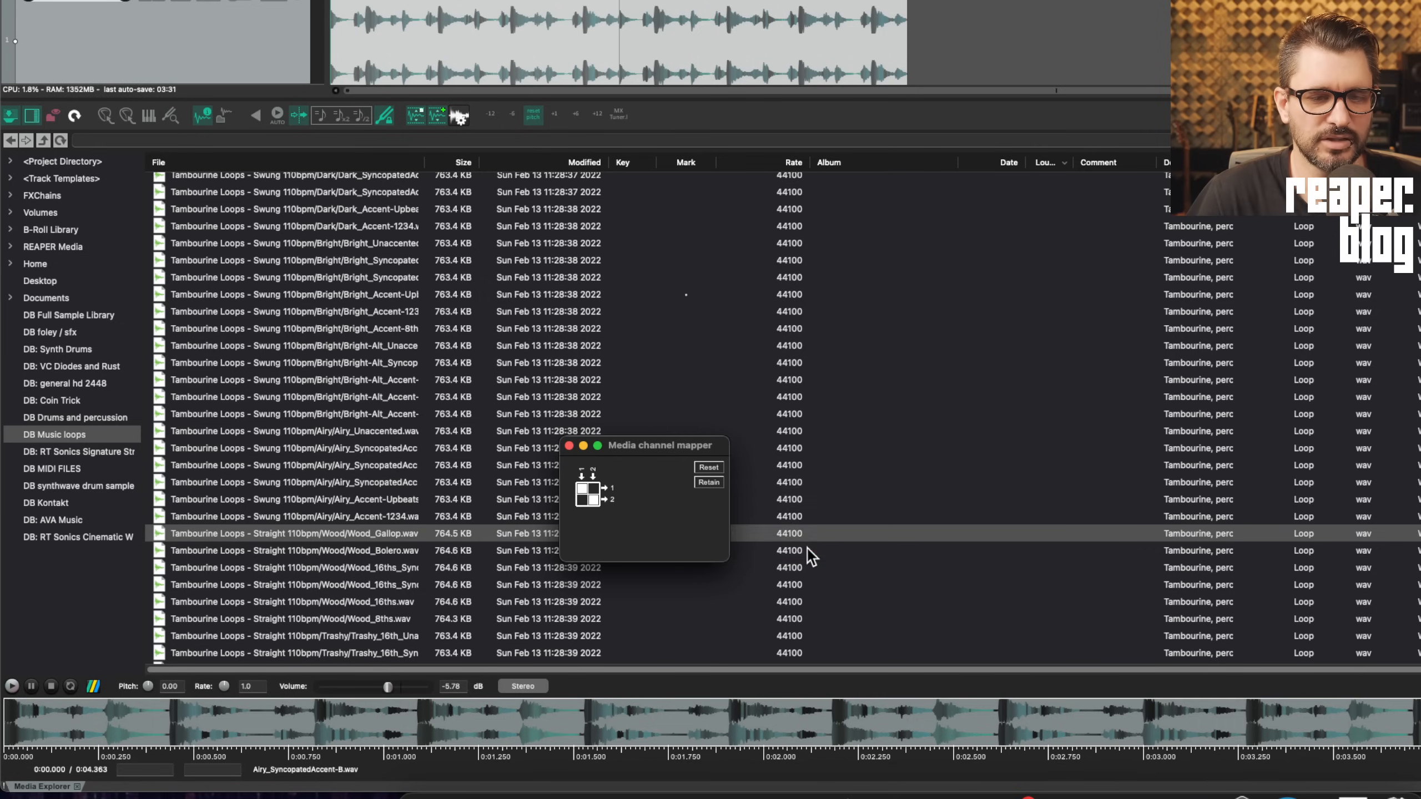
Route both preview channels to output 1, then drag Wood_Gallop.wav into the arrangement
{"action": "left_click", "coordinate": [583, 499]}
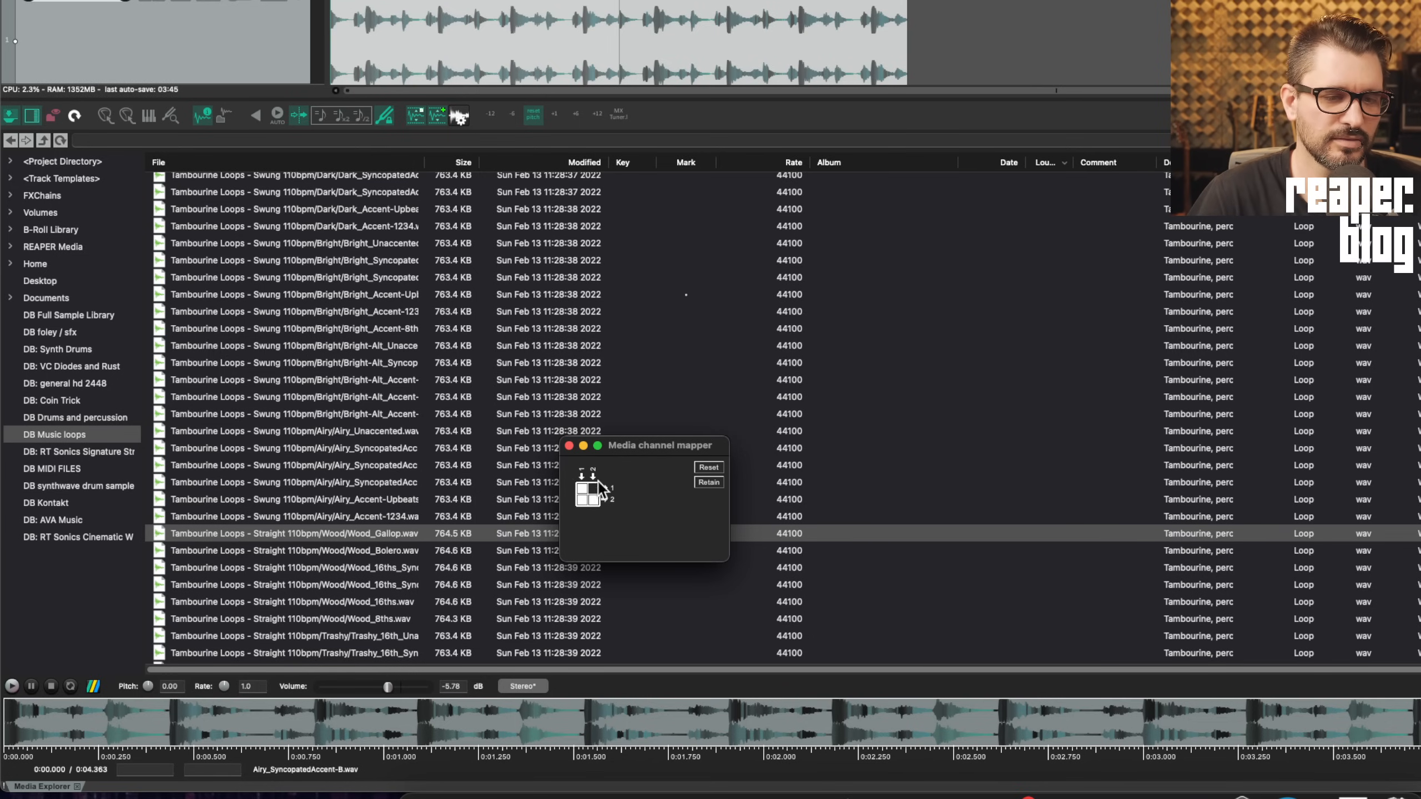
{"action": "left_click", "coordinate": [595, 487]}
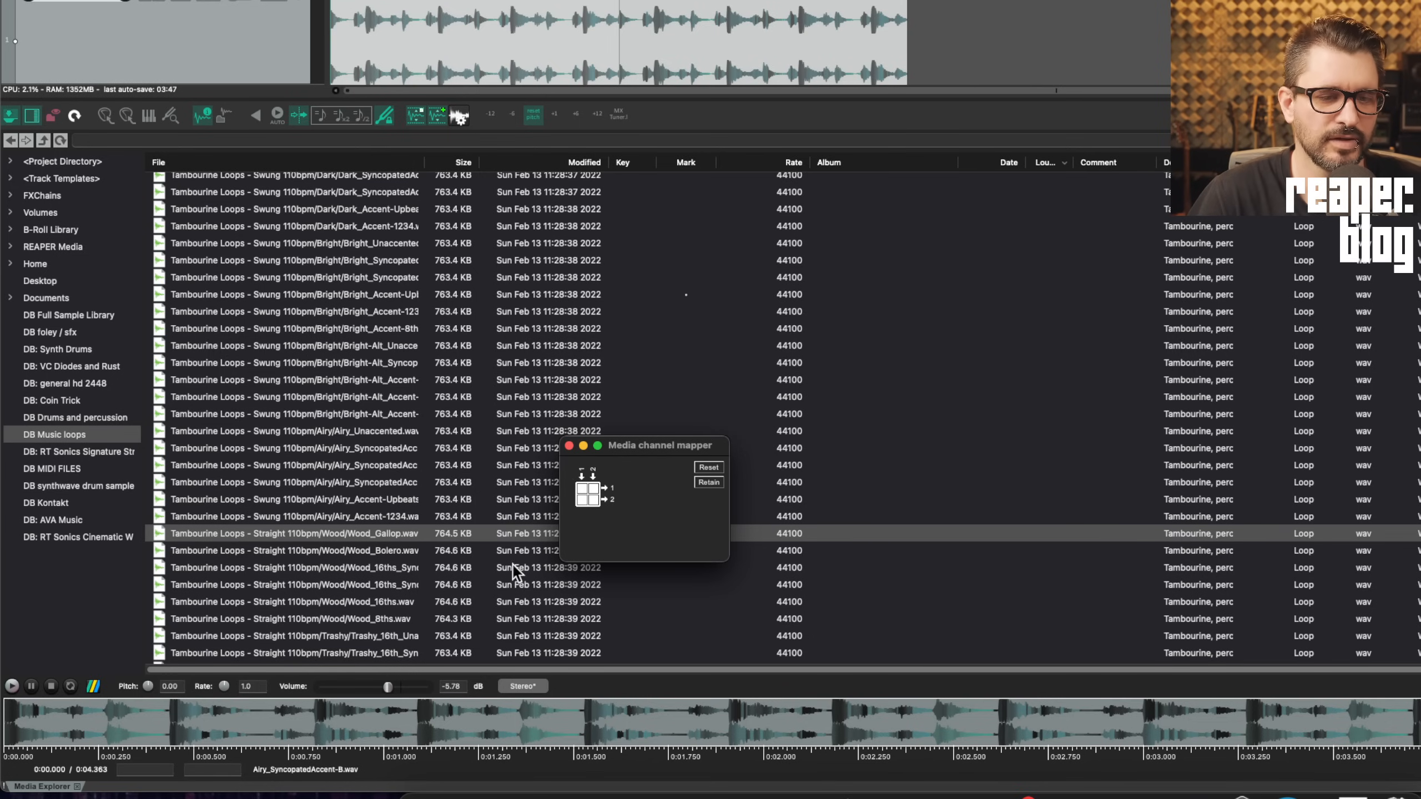
{"action": "left_click", "coordinate": [594, 502]}
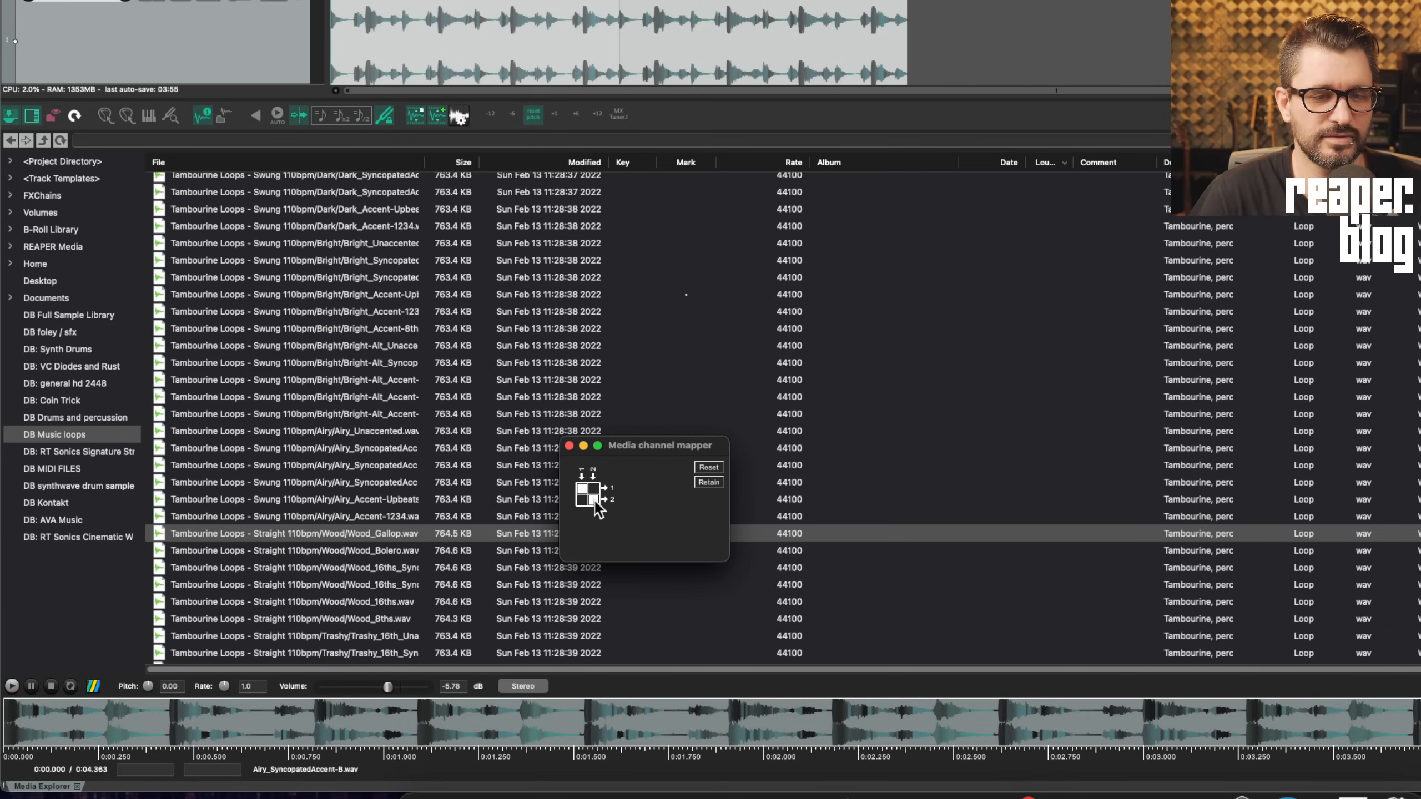
{"action": "left_click", "coordinate": [593, 488]}
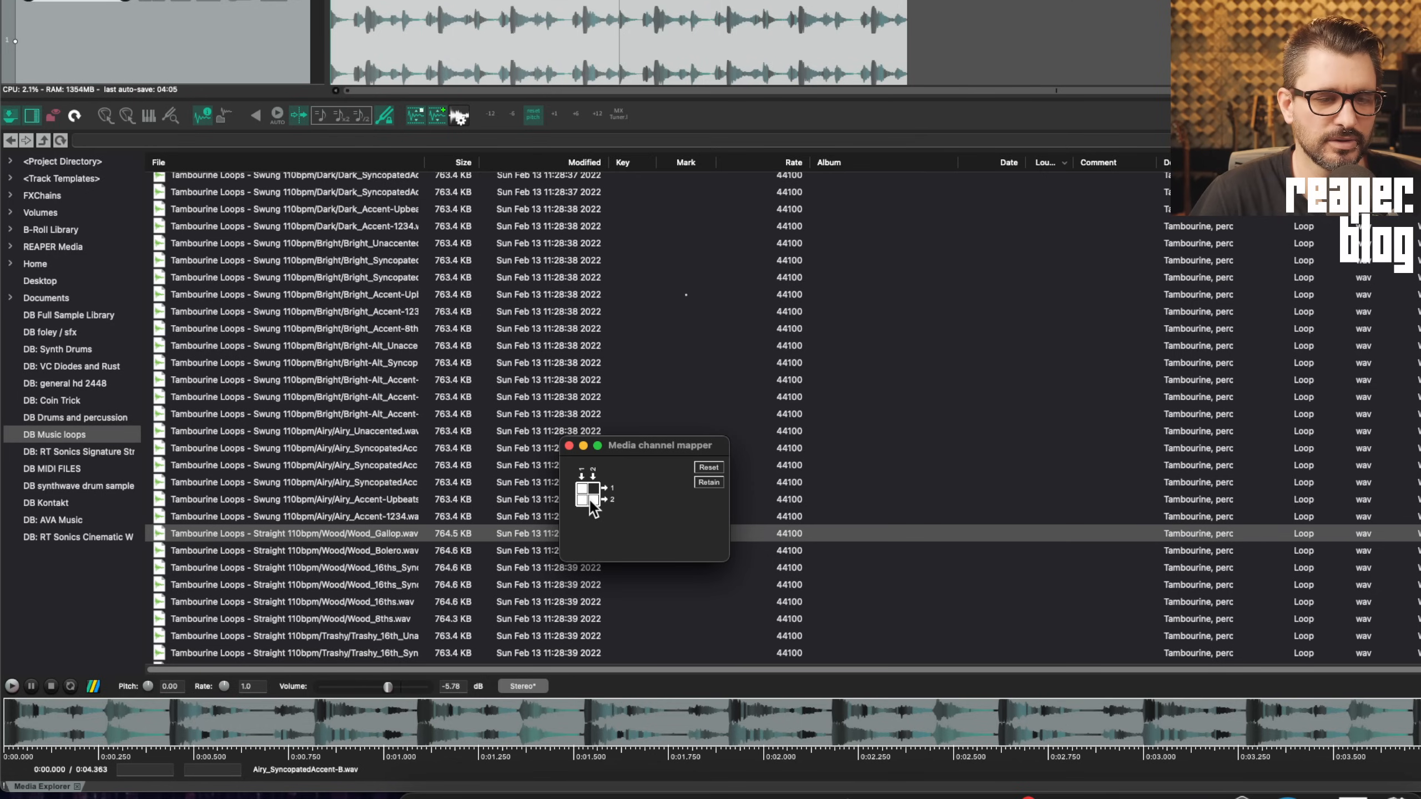
{"action": "left_click", "coordinate": [570, 447]}
{"action": "left_click_drag", "start_coordinate": [384, 532], "coordinate": [1083, 2]}
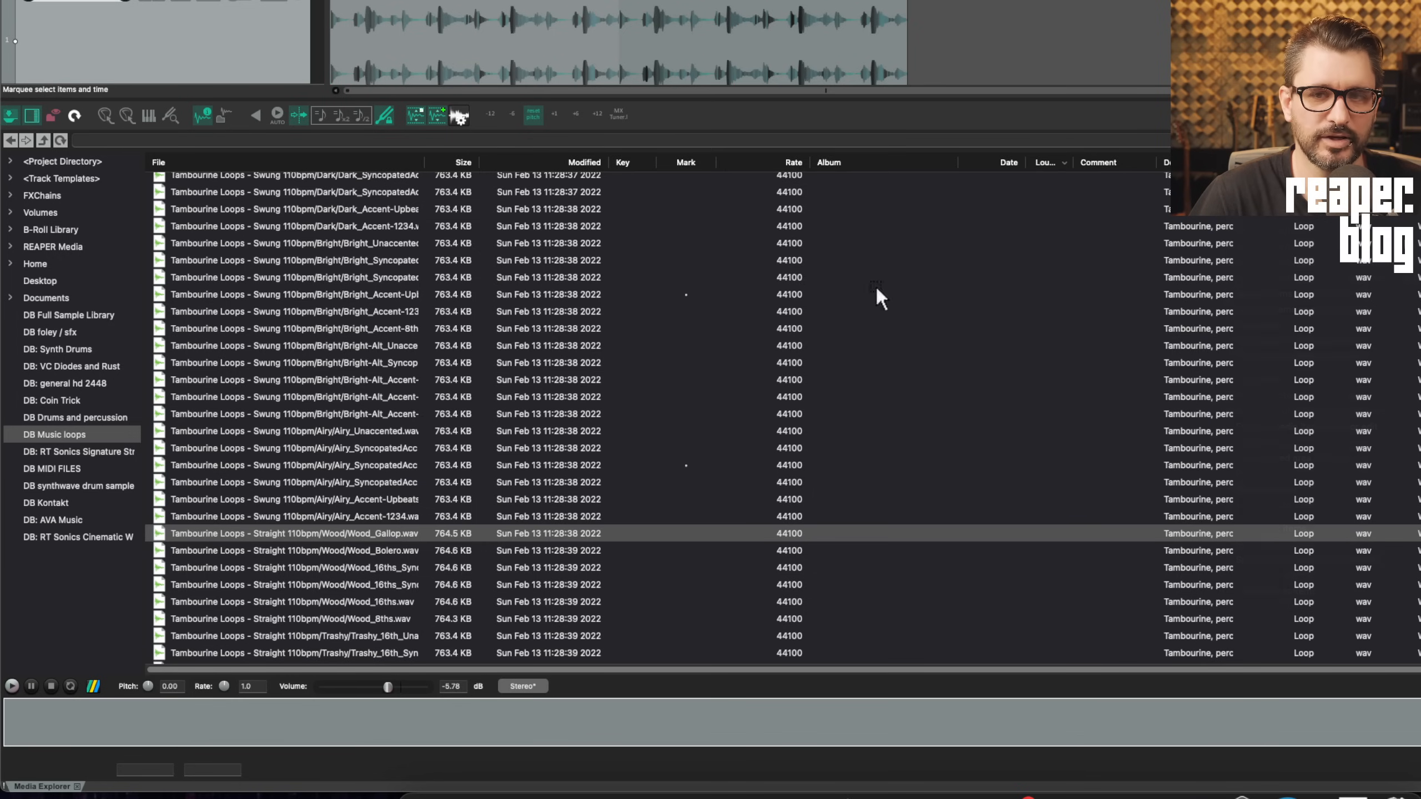
Check the item's channel mode is Mono (Mix L+R) and take volume +0.22 dB
{"action": "key", "text": "F2"}
{"action": "left_click_drag", "start_coordinate": [289, 0], "coordinate": [699, 143]}
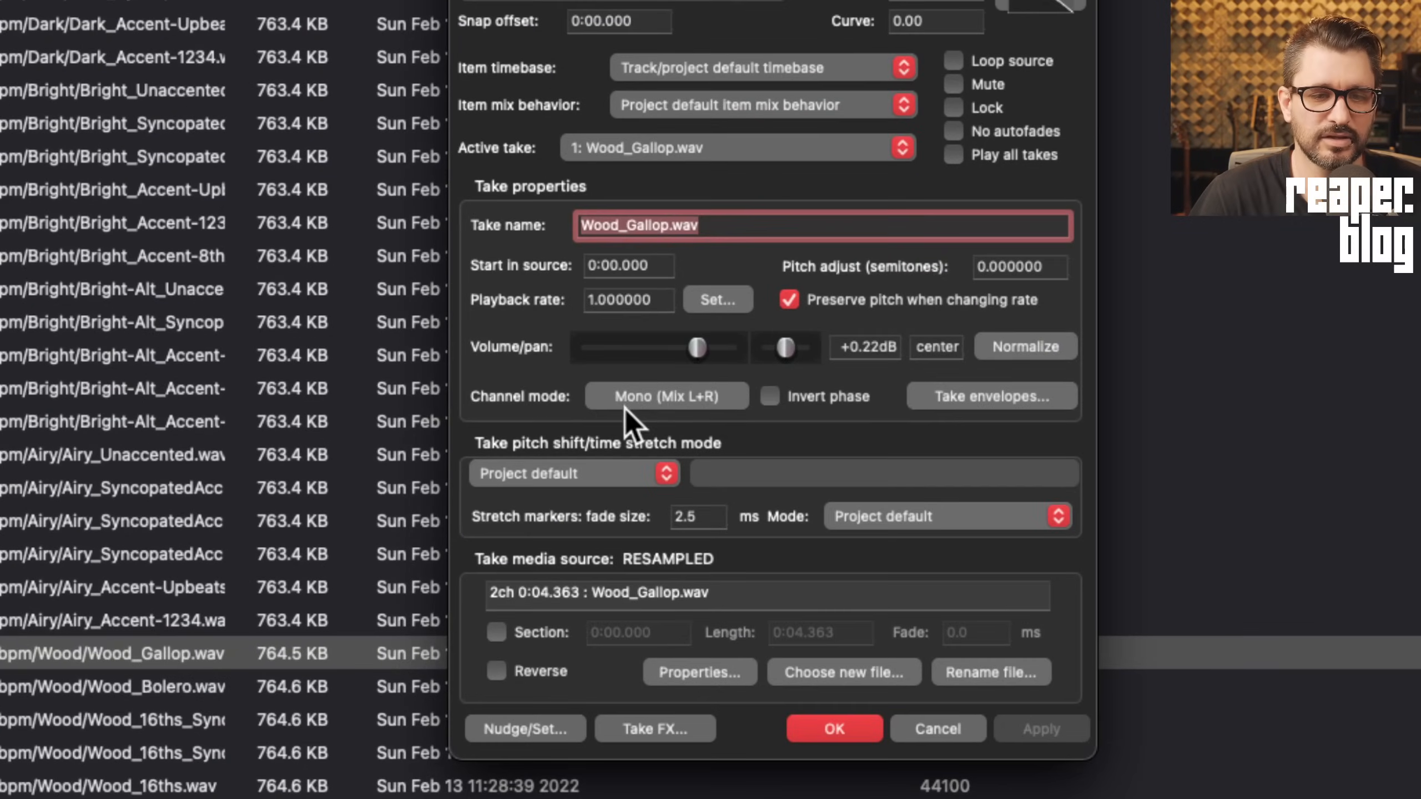
{"action": "left_click", "coordinate": [673, 400]}
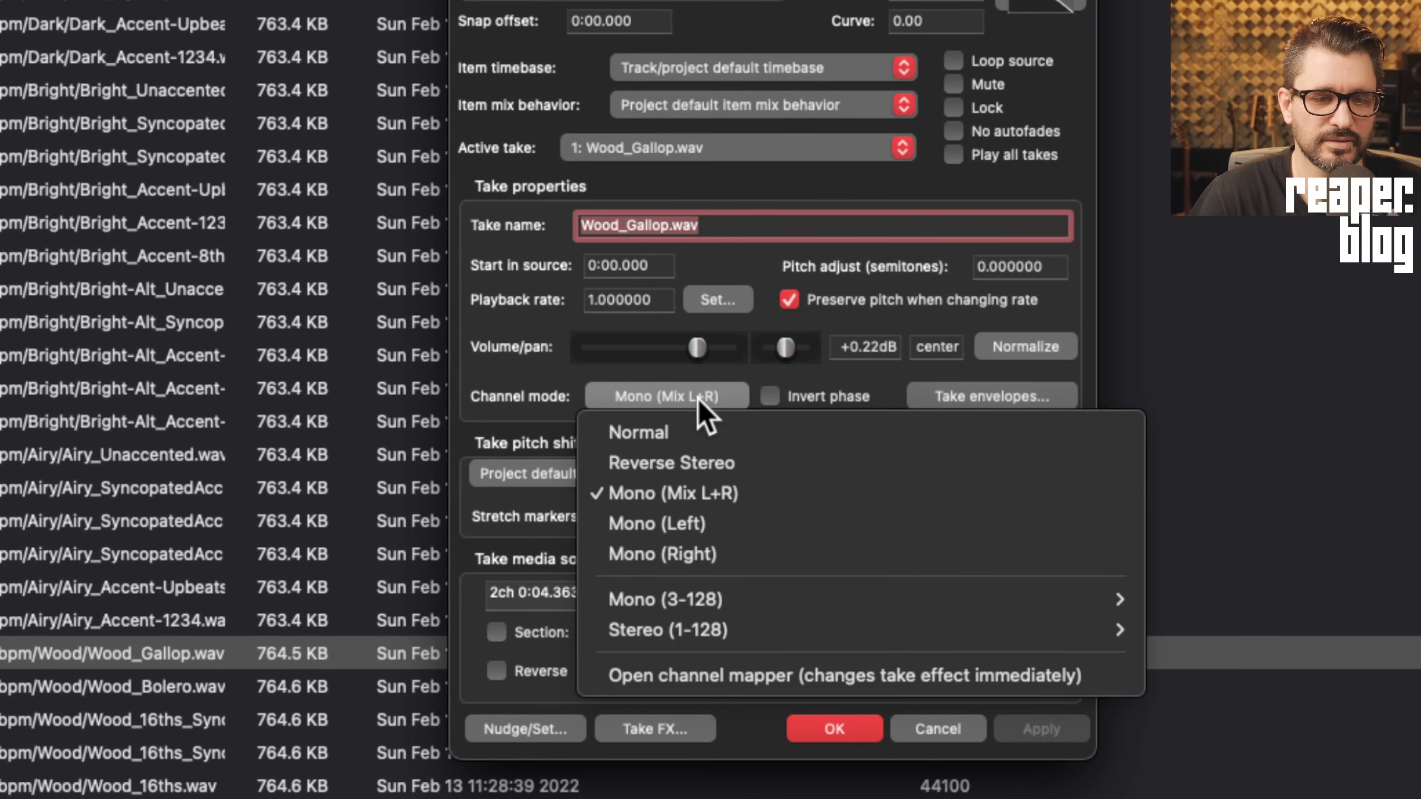
{"action": "left_click", "coordinate": [558, 402]}
{"action": "left_click", "coordinate": [881, 344]}
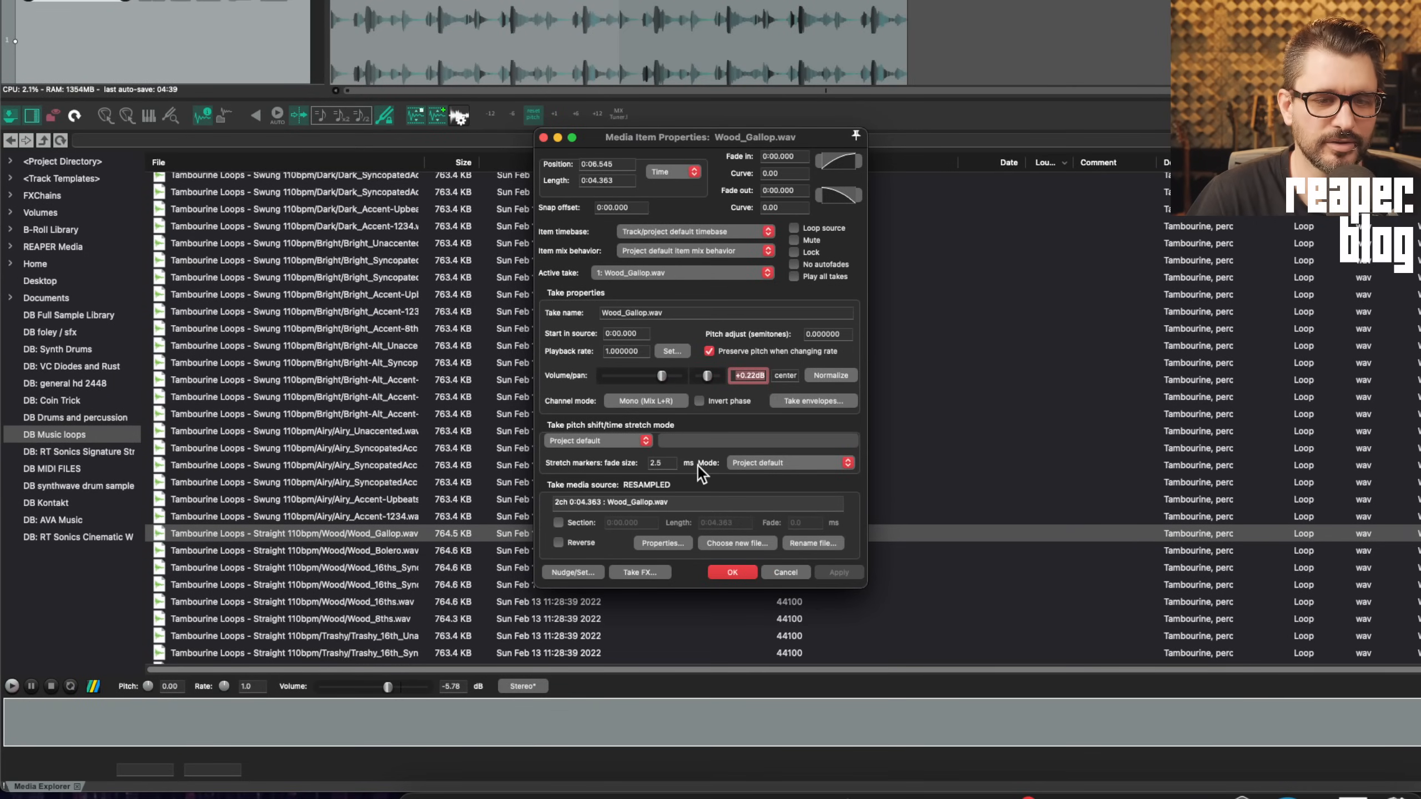
Check the Media Explorer preview volume of -5.78 dB and reselect Wood_Gallop.wav
{"action": "left_click", "coordinate": [464, 686]}
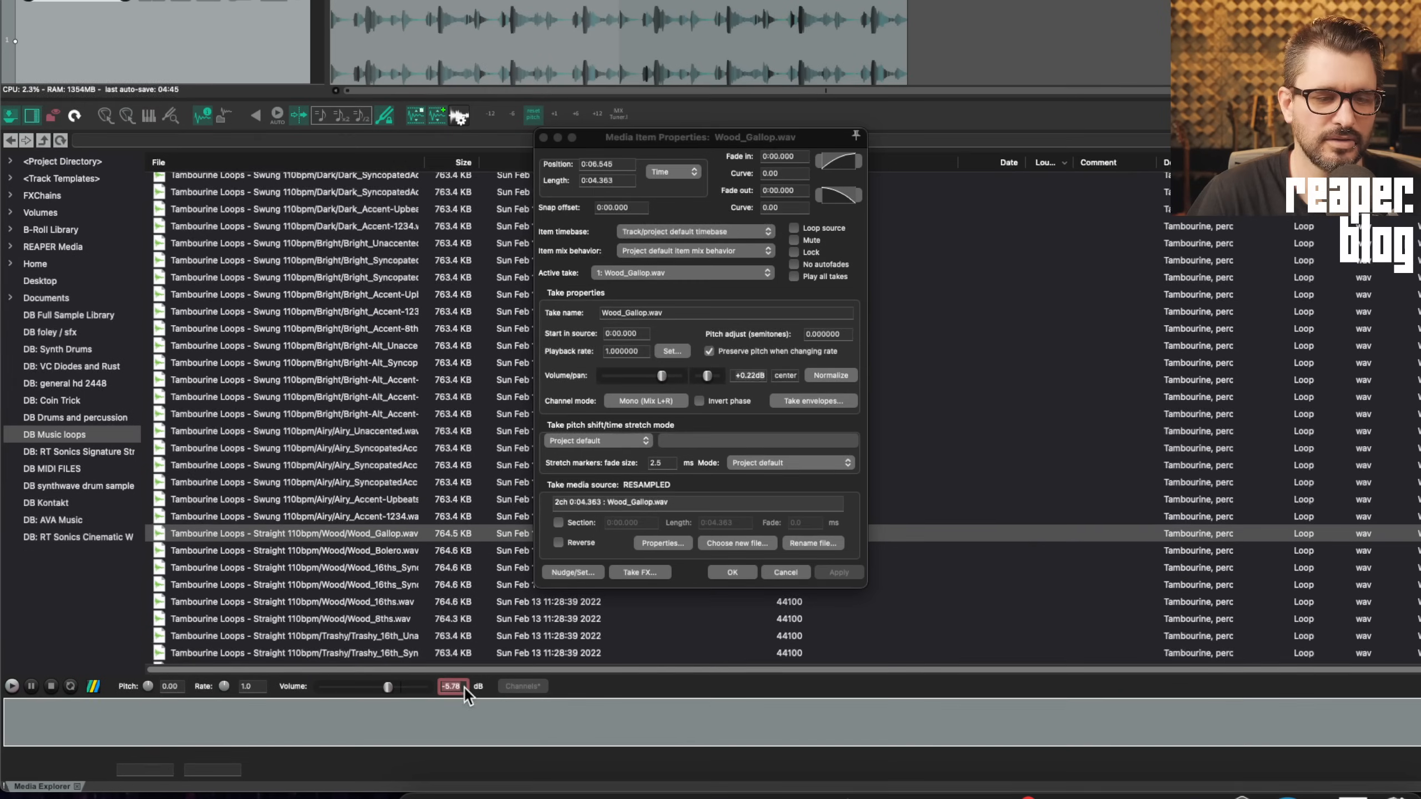
{"action": "right_click", "coordinate": [586, 685]}
{"action": "mouse_move", "coordinate": [619, 695]}
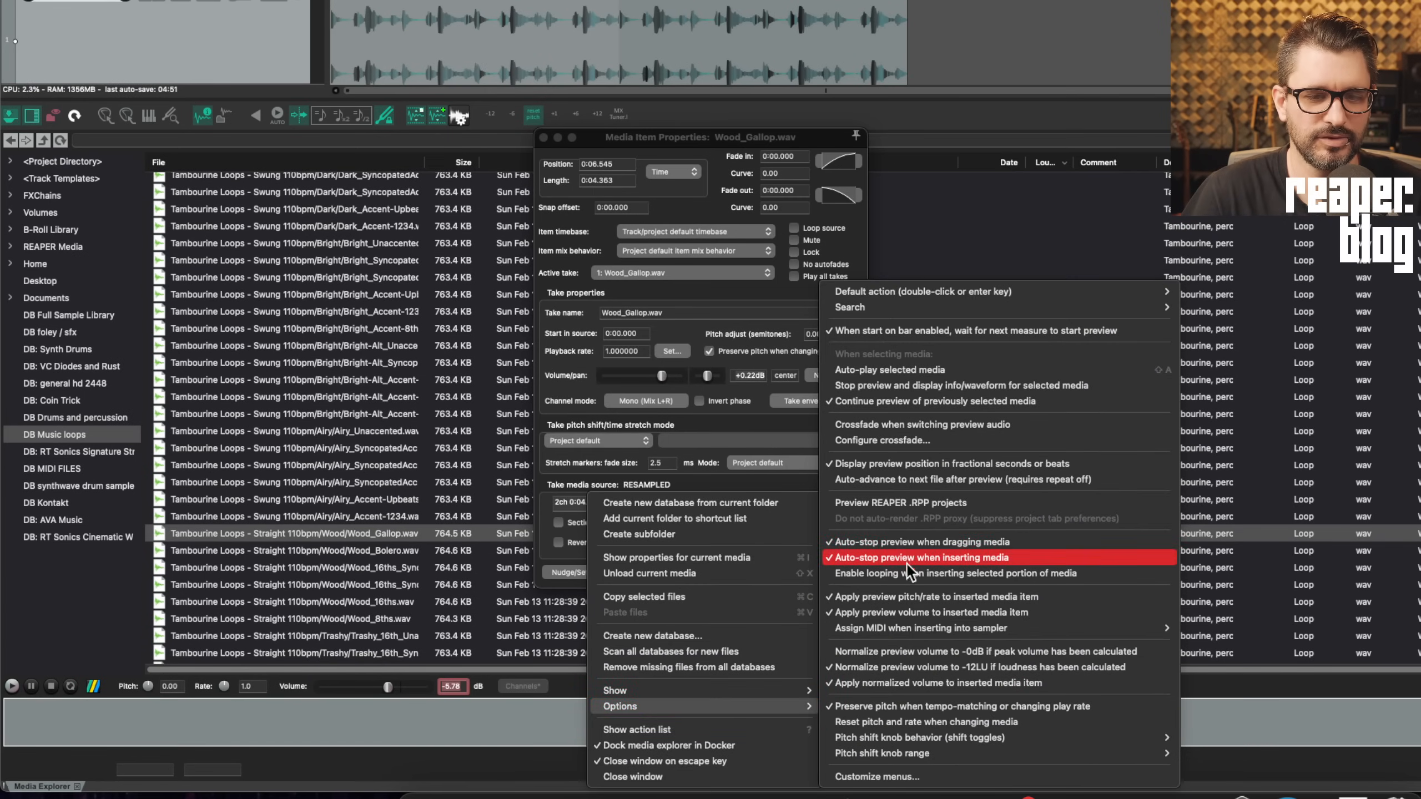
{"action": "left_click", "coordinate": [425, 688]}
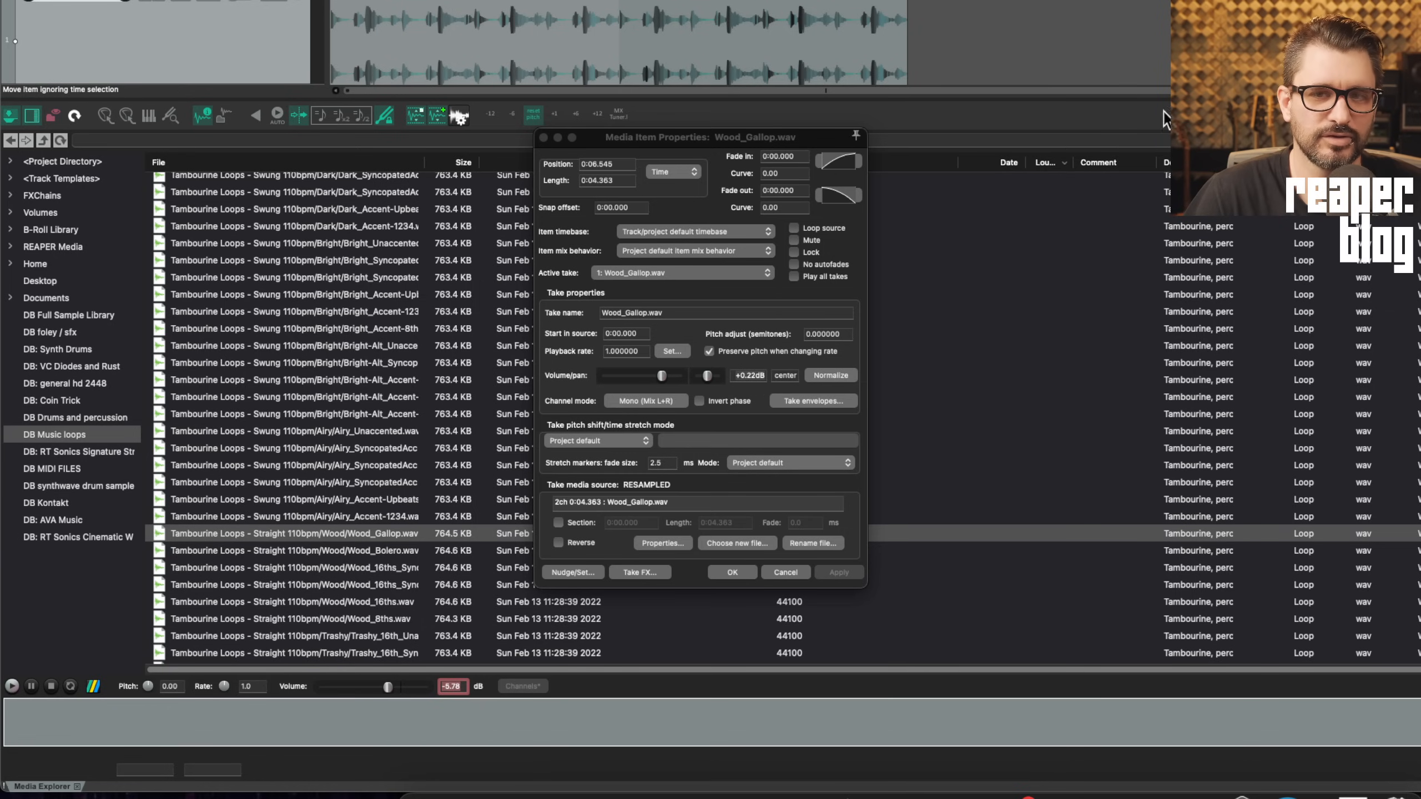
{"action": "left_click", "coordinate": [403, 536]}
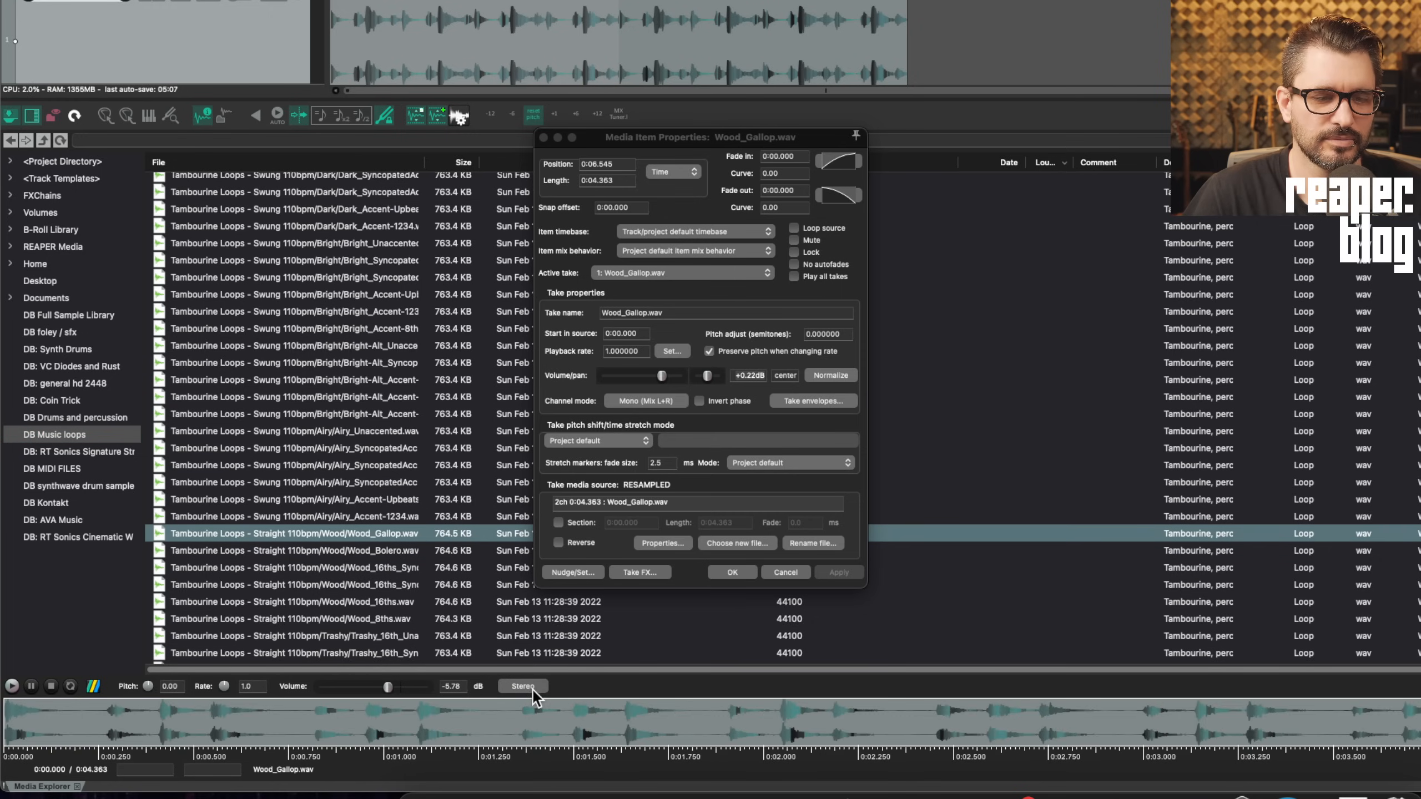
Review the preview channel mapper's Retain options while switching between Airy_Accent-1234.wav and Wood_Gallop.wav
{"action": "left_click", "coordinate": [523, 686]}
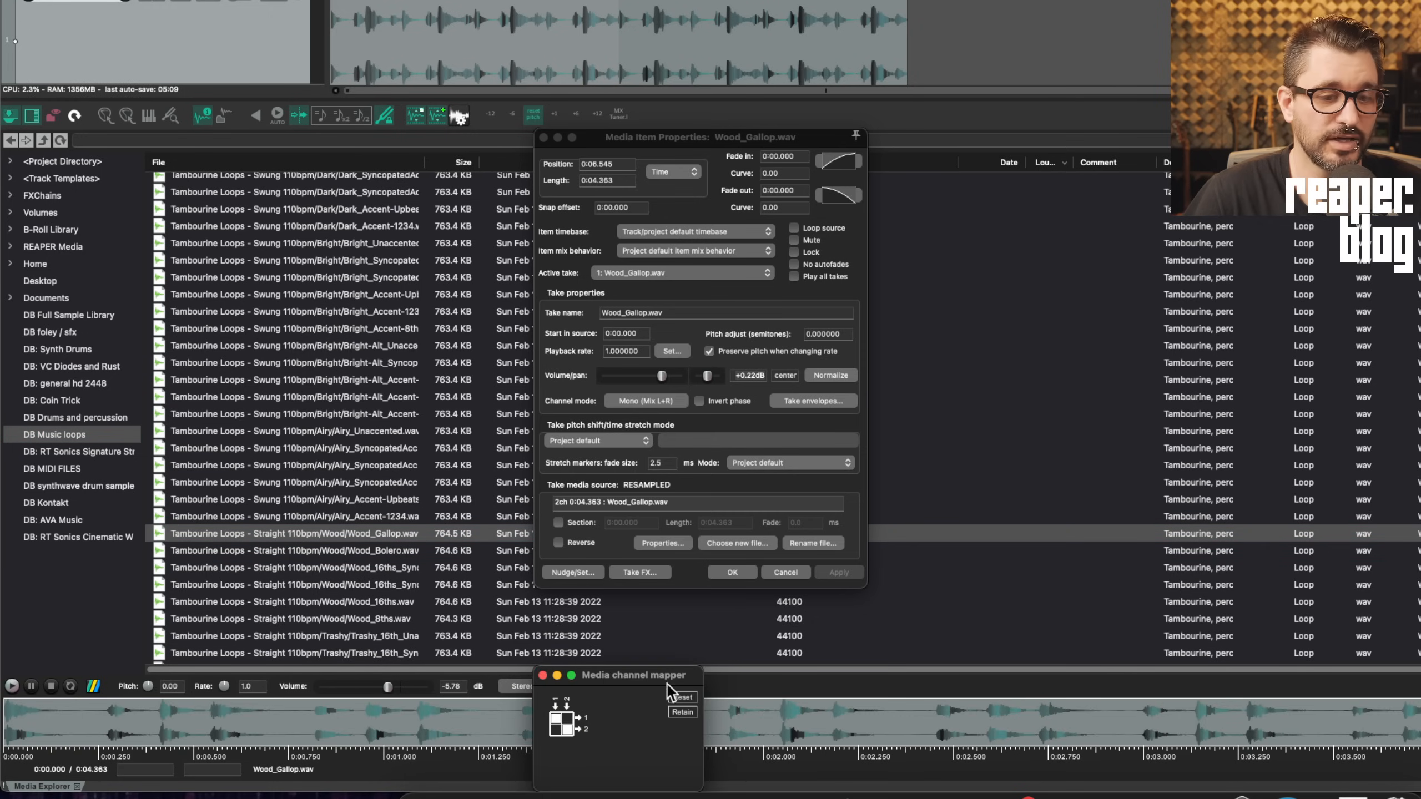
{"action": "left_click_drag", "start_coordinate": [667, 681], "coordinate": [609, 263]}
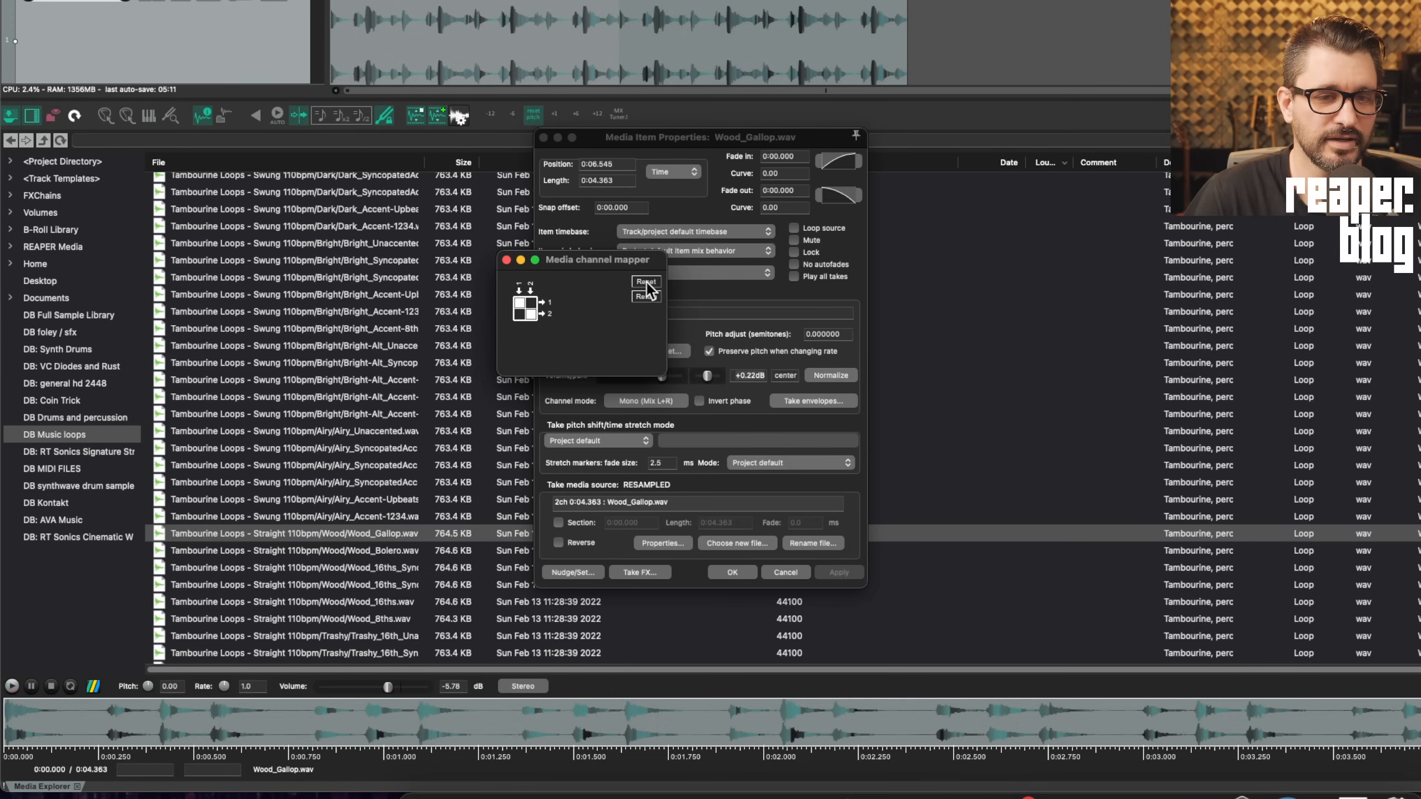
{"action": "left_click", "coordinate": [647, 296]}
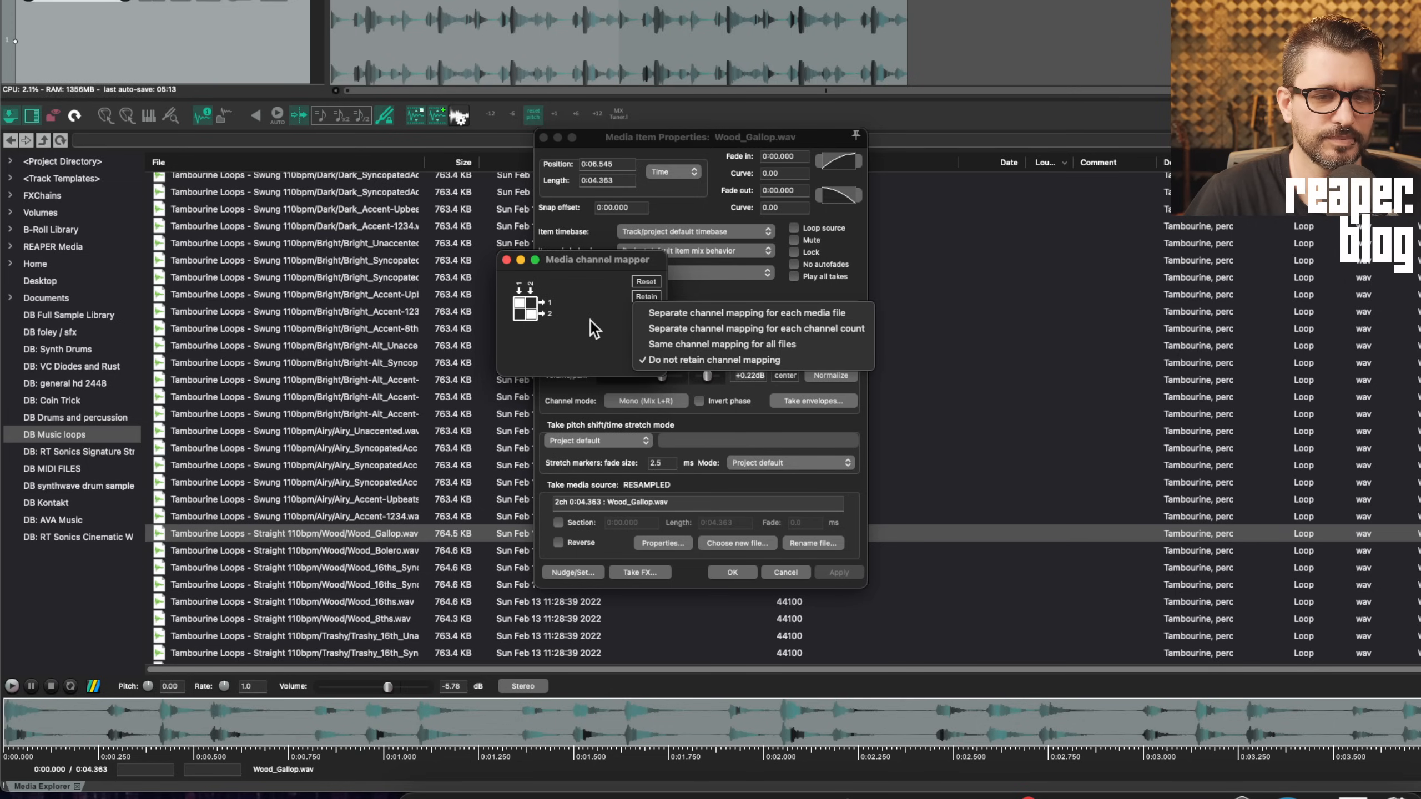
{"action": "left_click", "coordinate": [755, 316]}
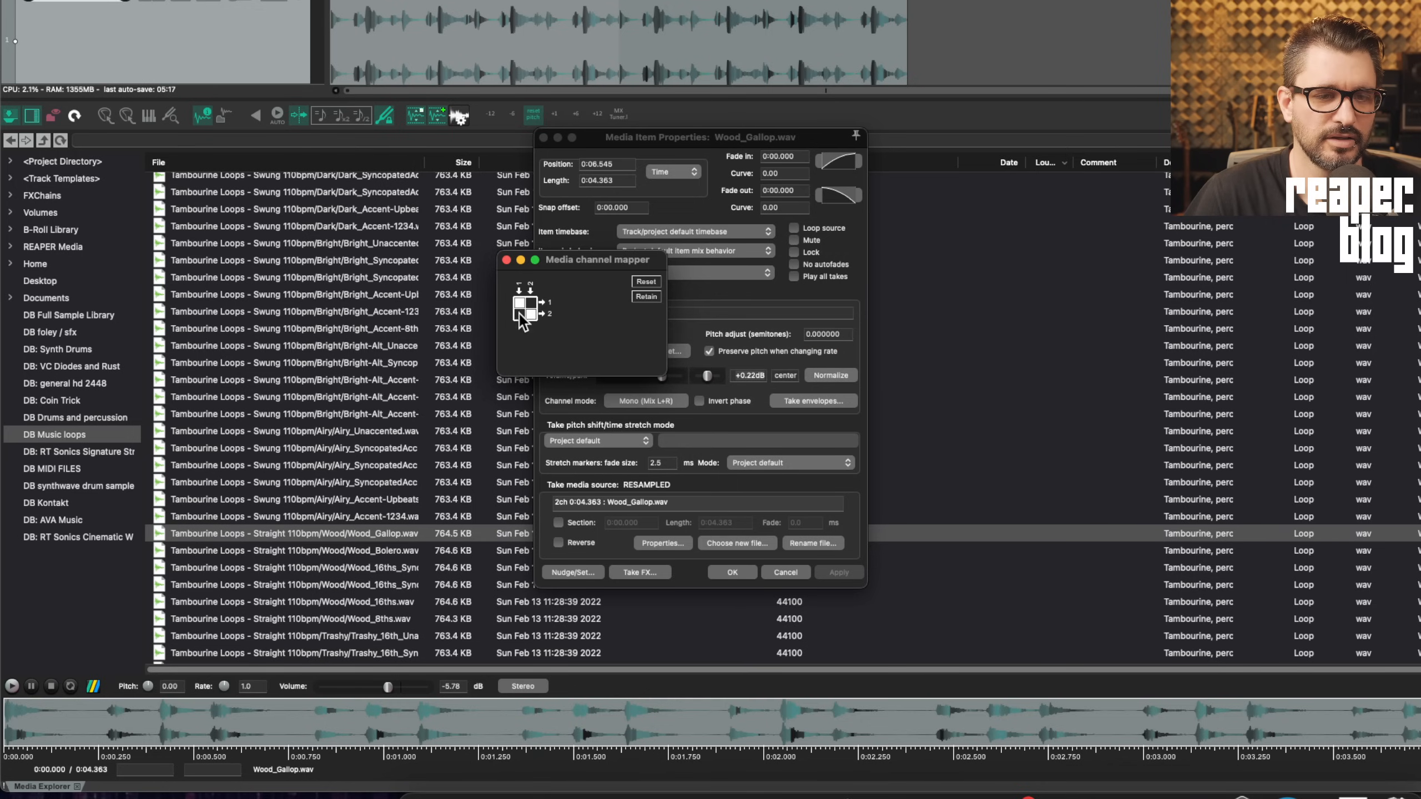
{"action": "left_click", "coordinate": [506, 260]}
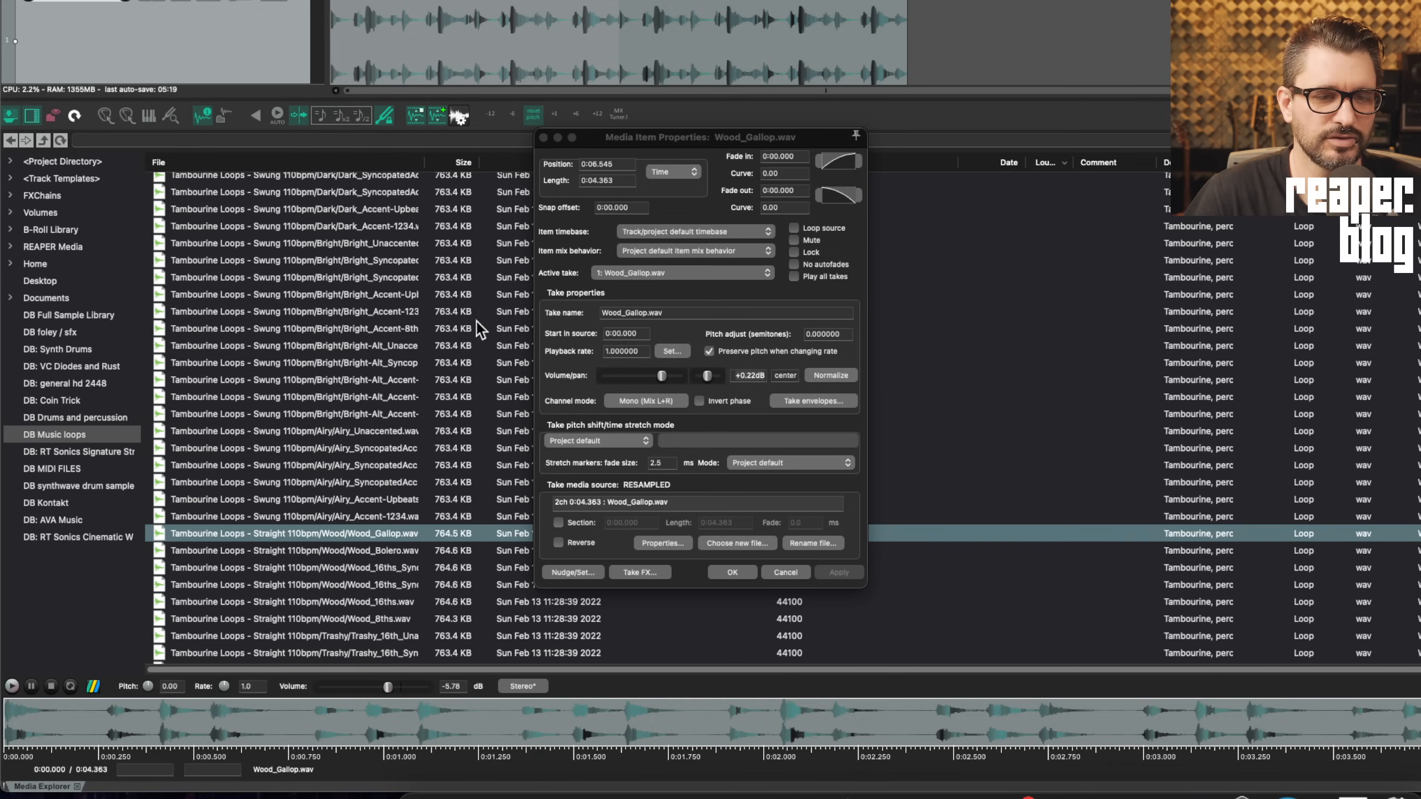
{"action": "left_click", "coordinate": [396, 516]}
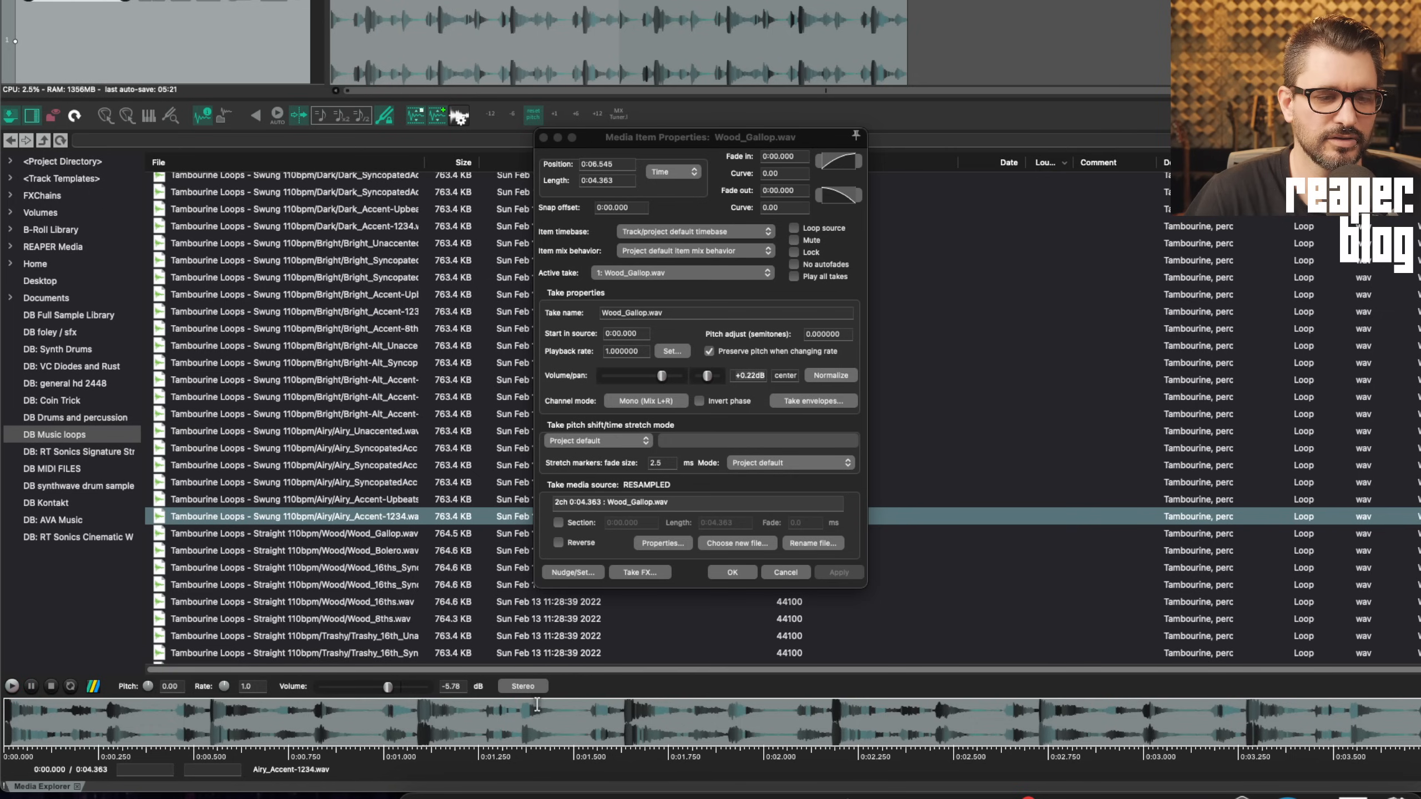
{"action": "left_click", "coordinate": [369, 532]}
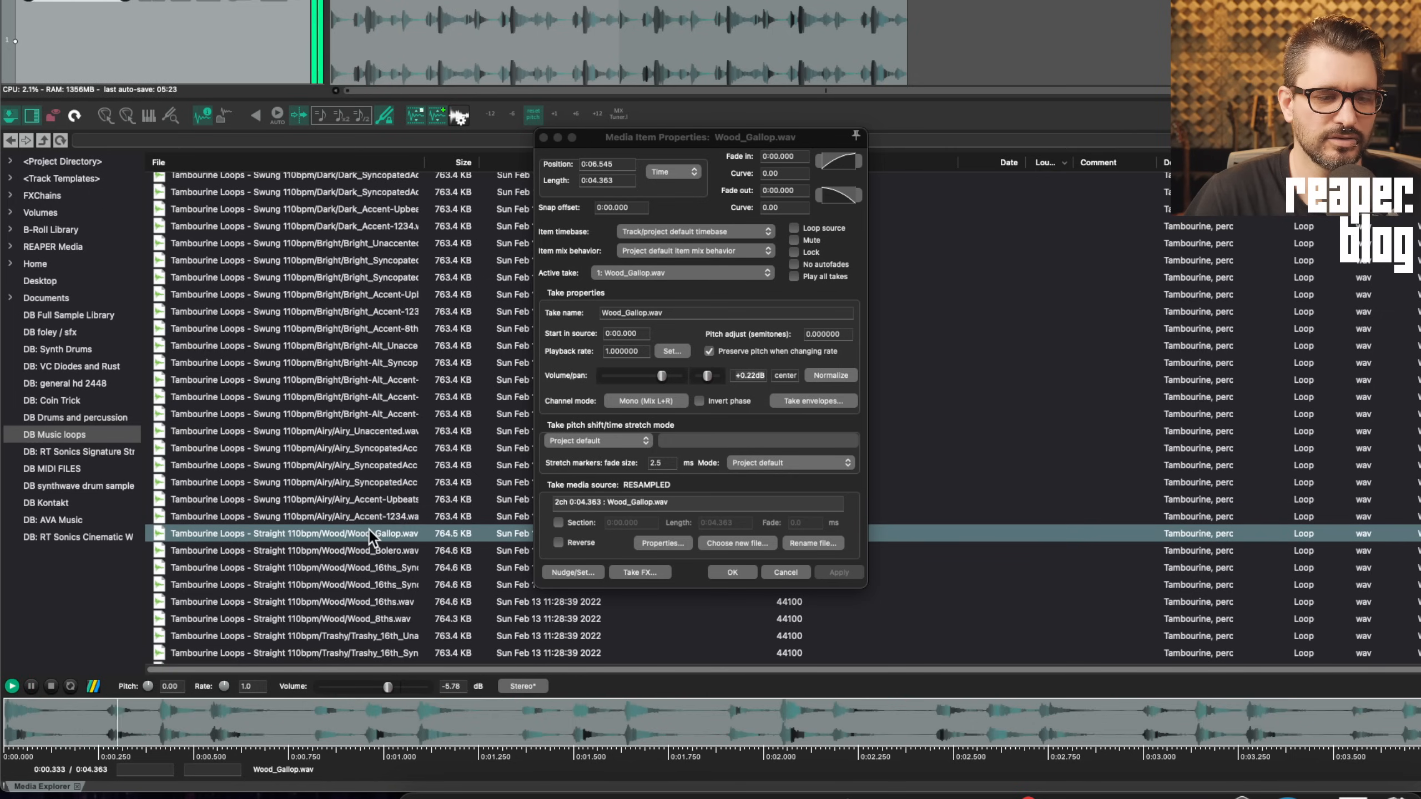
{"action": "left_click", "coordinate": [522, 687]}
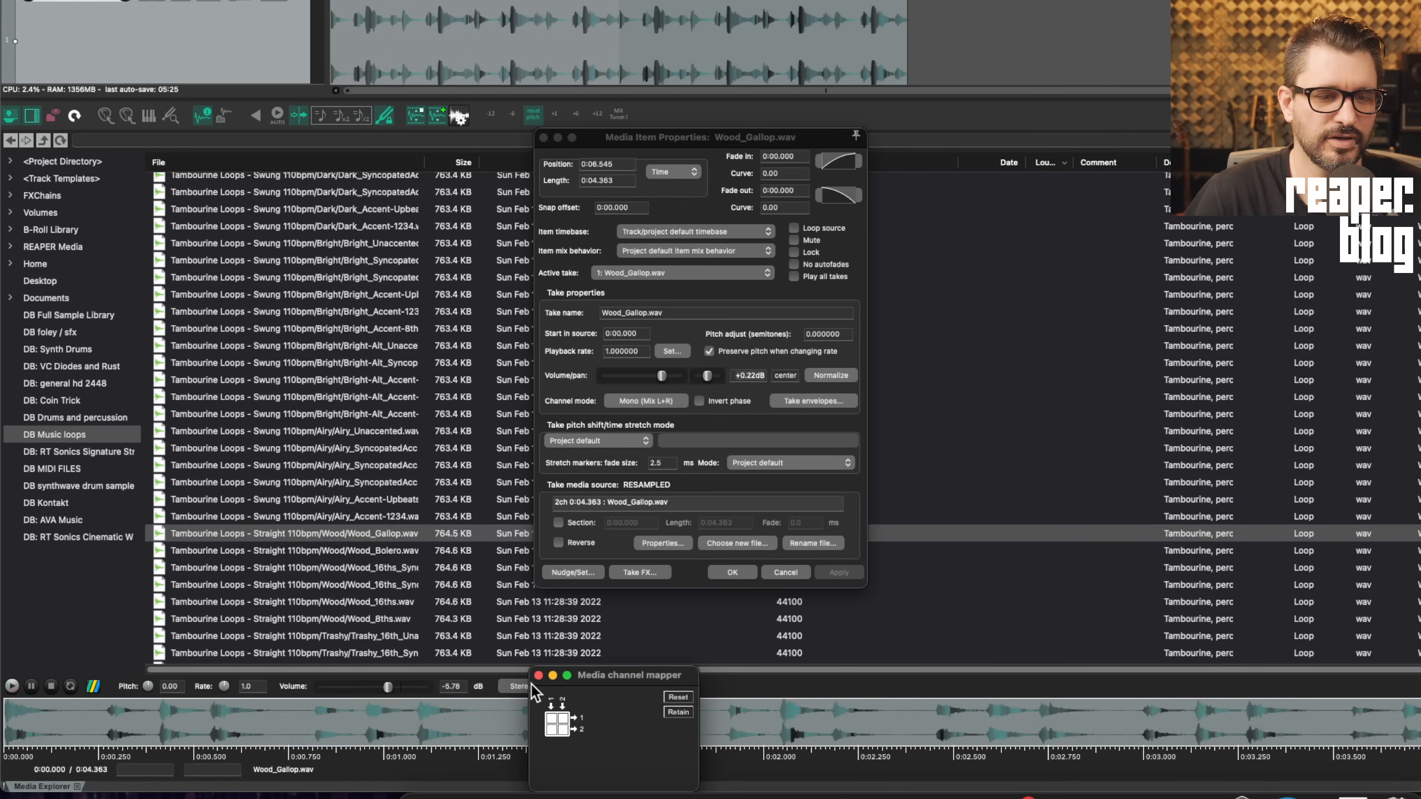
{"action": "left_click_drag", "start_coordinate": [589, 681], "coordinate": [619, 236]}
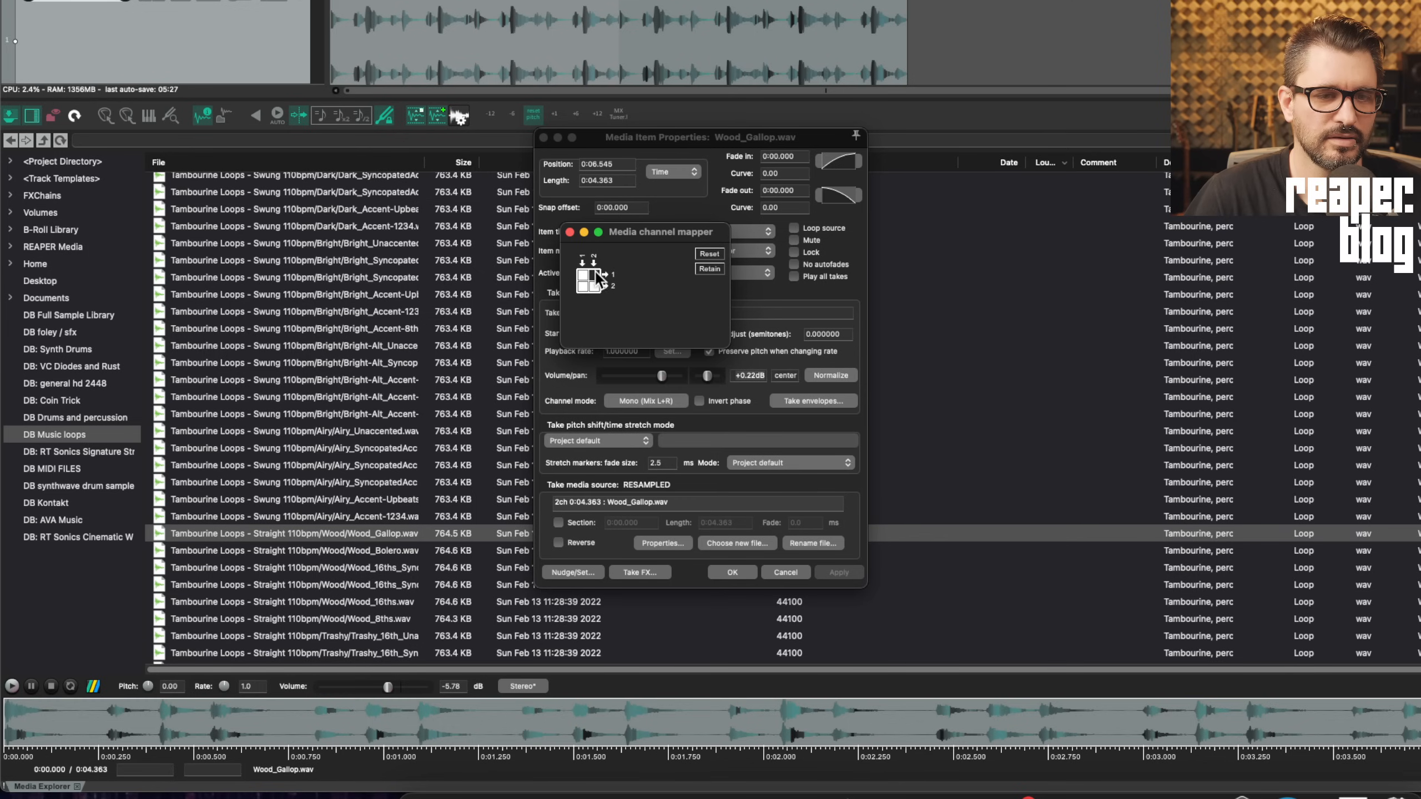
{"action": "left_click", "coordinate": [569, 231]}
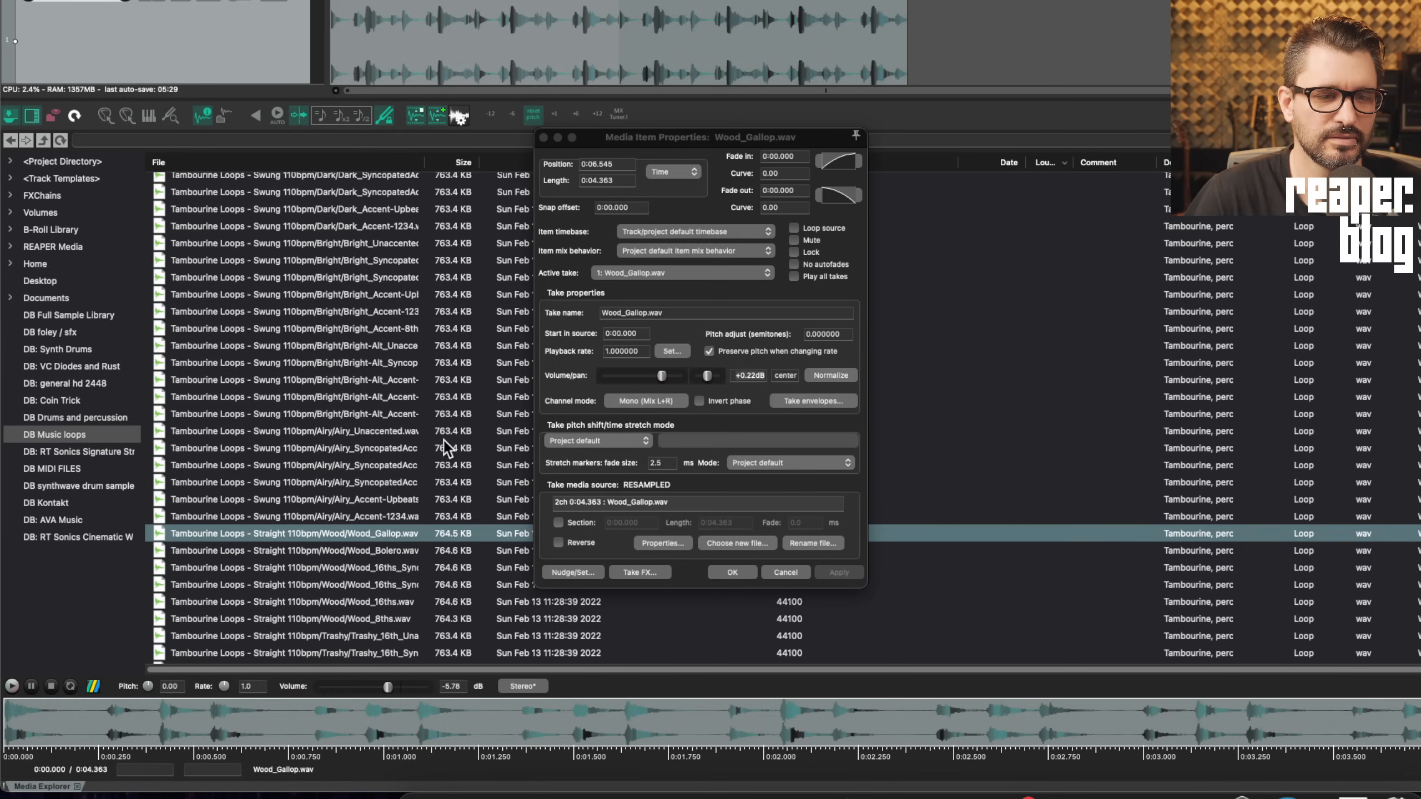
Preview Wood_Gallop.wav, place it in the project, and route preview input 2 to output 2
{"action": "left_click", "coordinate": [406, 513]}
{"action": "left_click", "coordinate": [401, 537]}
{"action": "key", "text": "space"}
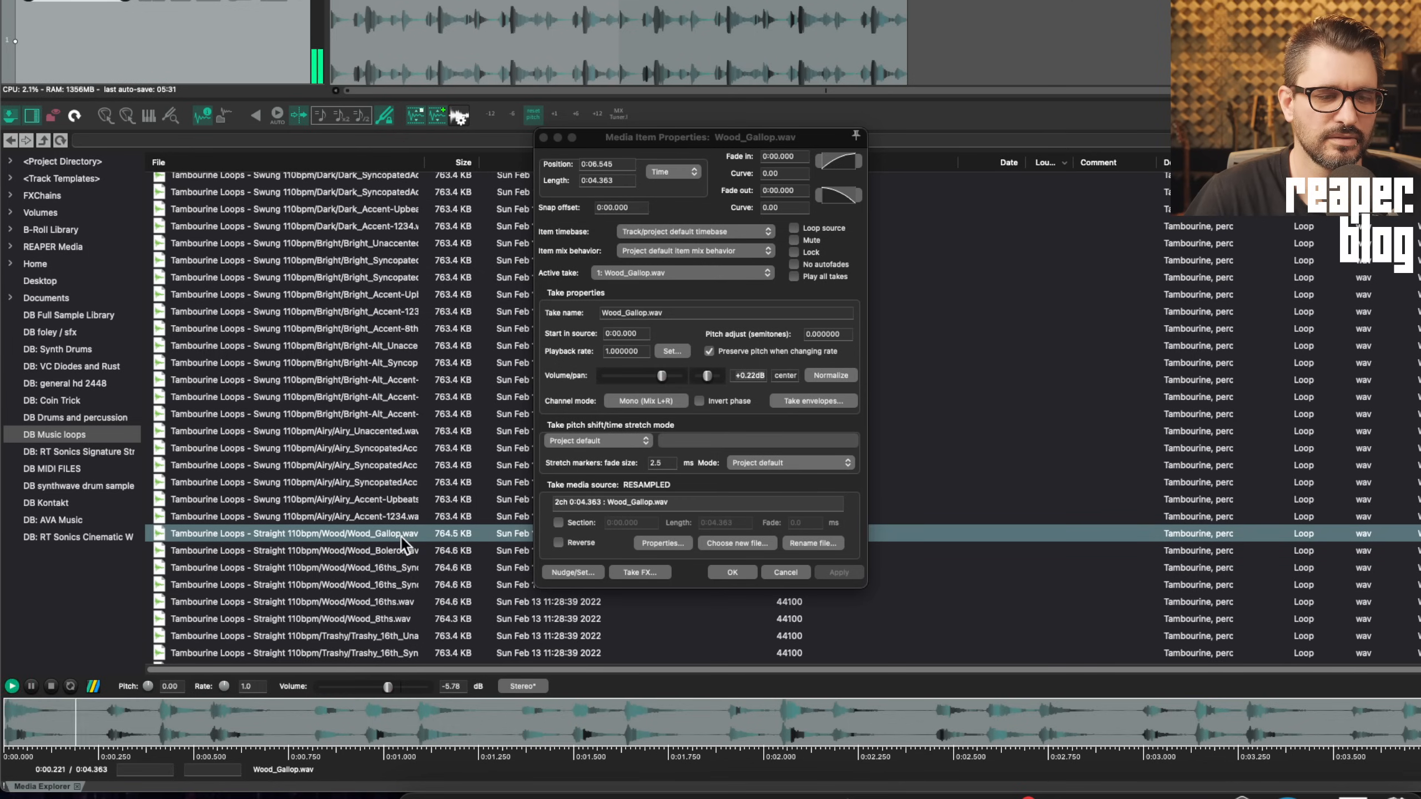
{"action": "key", "text": "space"}
{"action": "left_click_drag", "start_coordinate": [394, 536], "coordinate": [992, 42]}
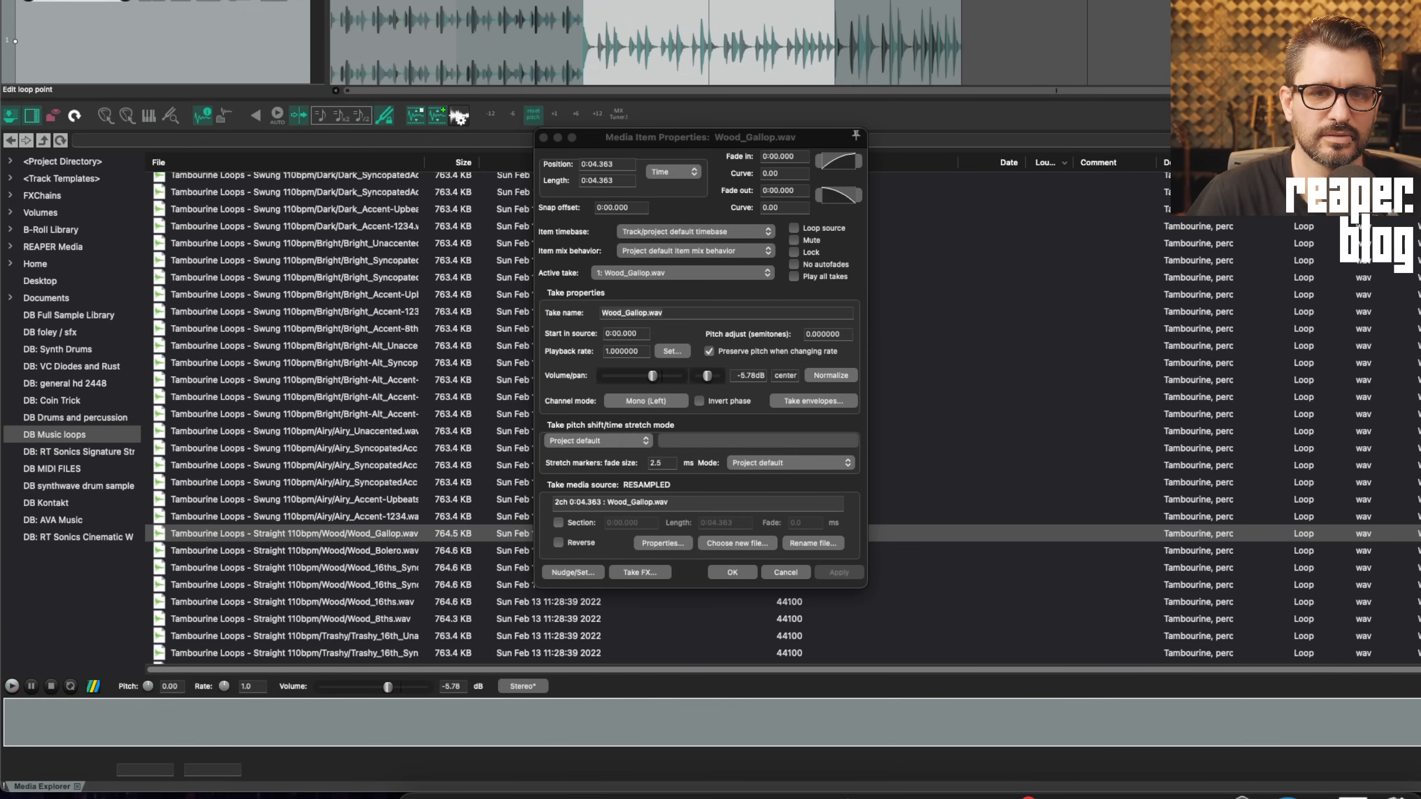
{"action": "key", "text": "space"}
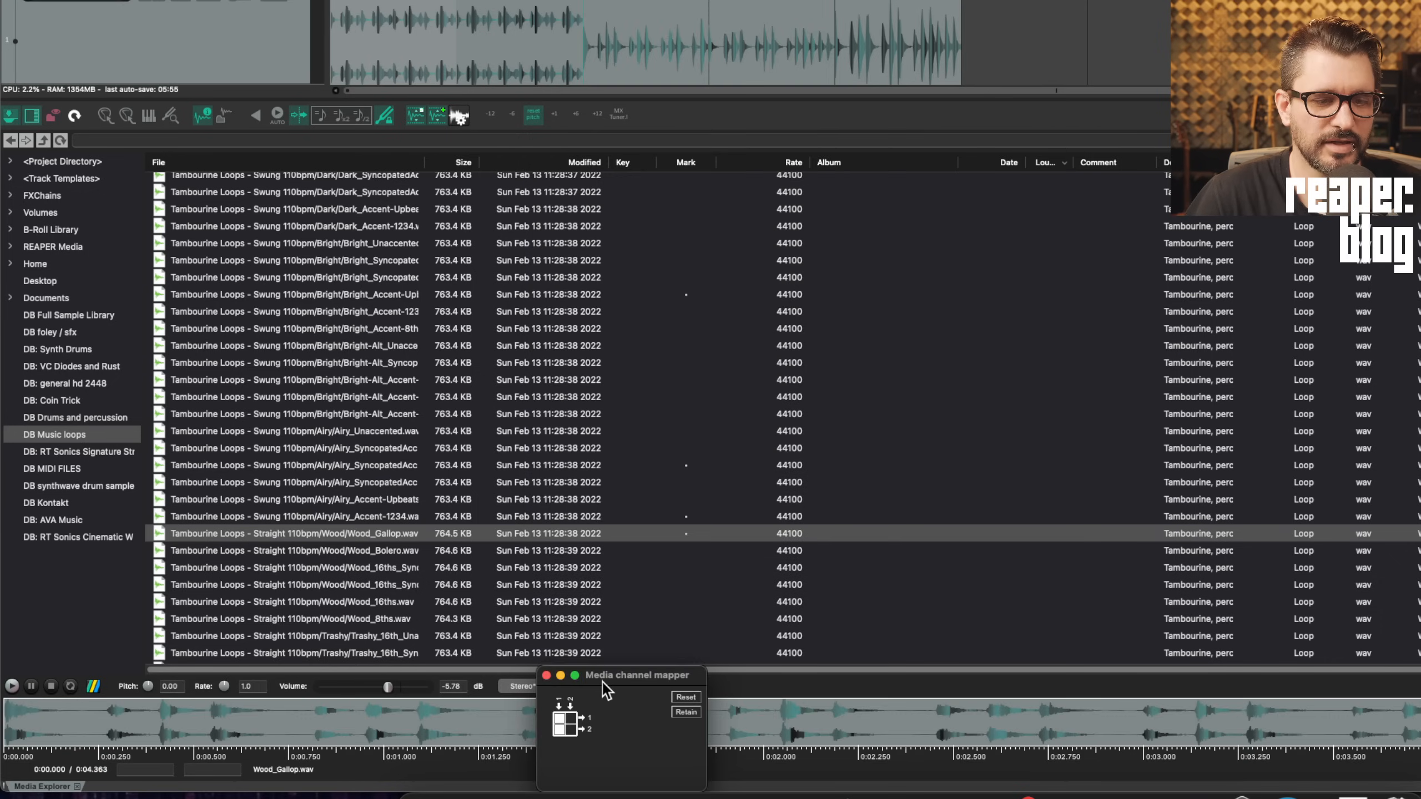
{"action": "left_click_drag", "start_coordinate": [604, 689], "coordinate": [571, 326]}
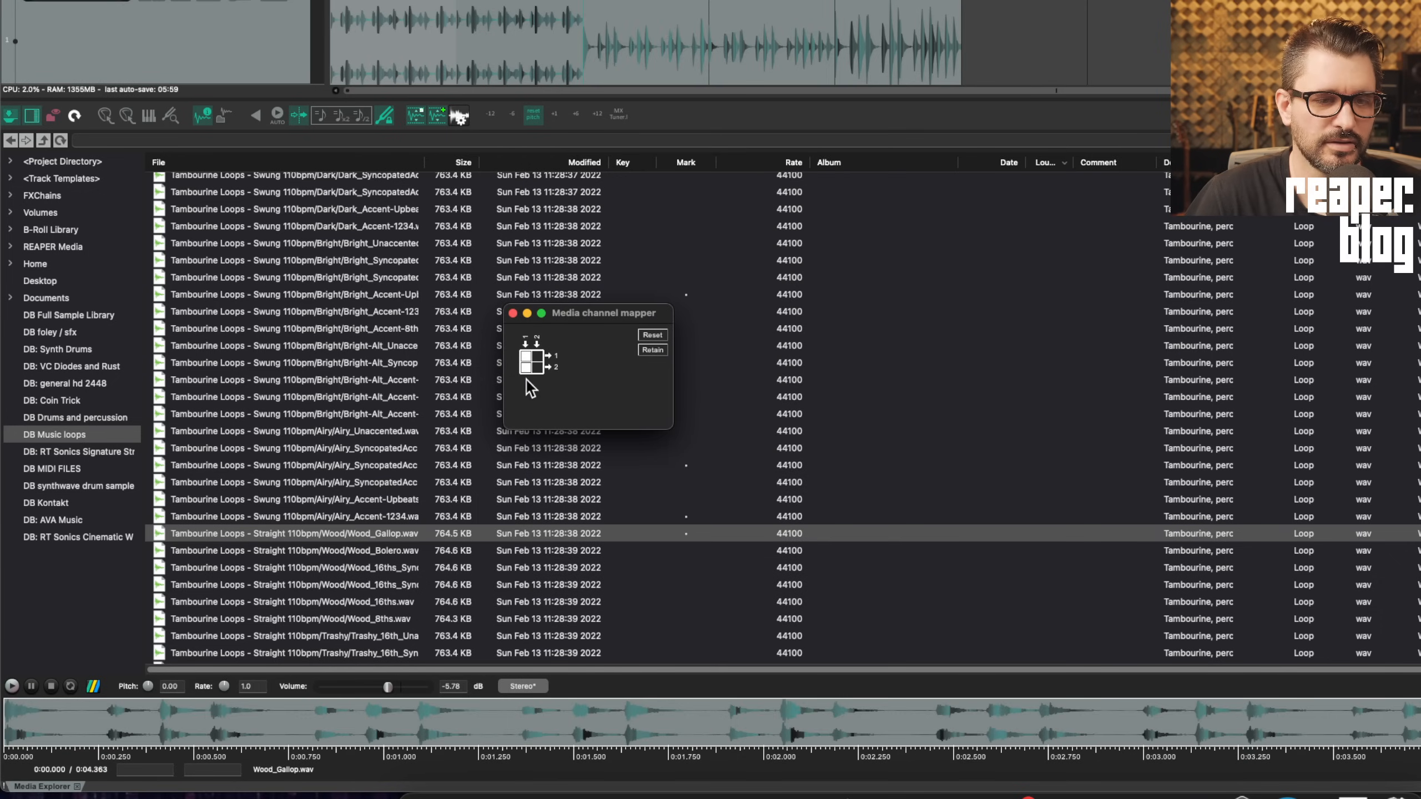
{"action": "left_click", "coordinate": [538, 367]}
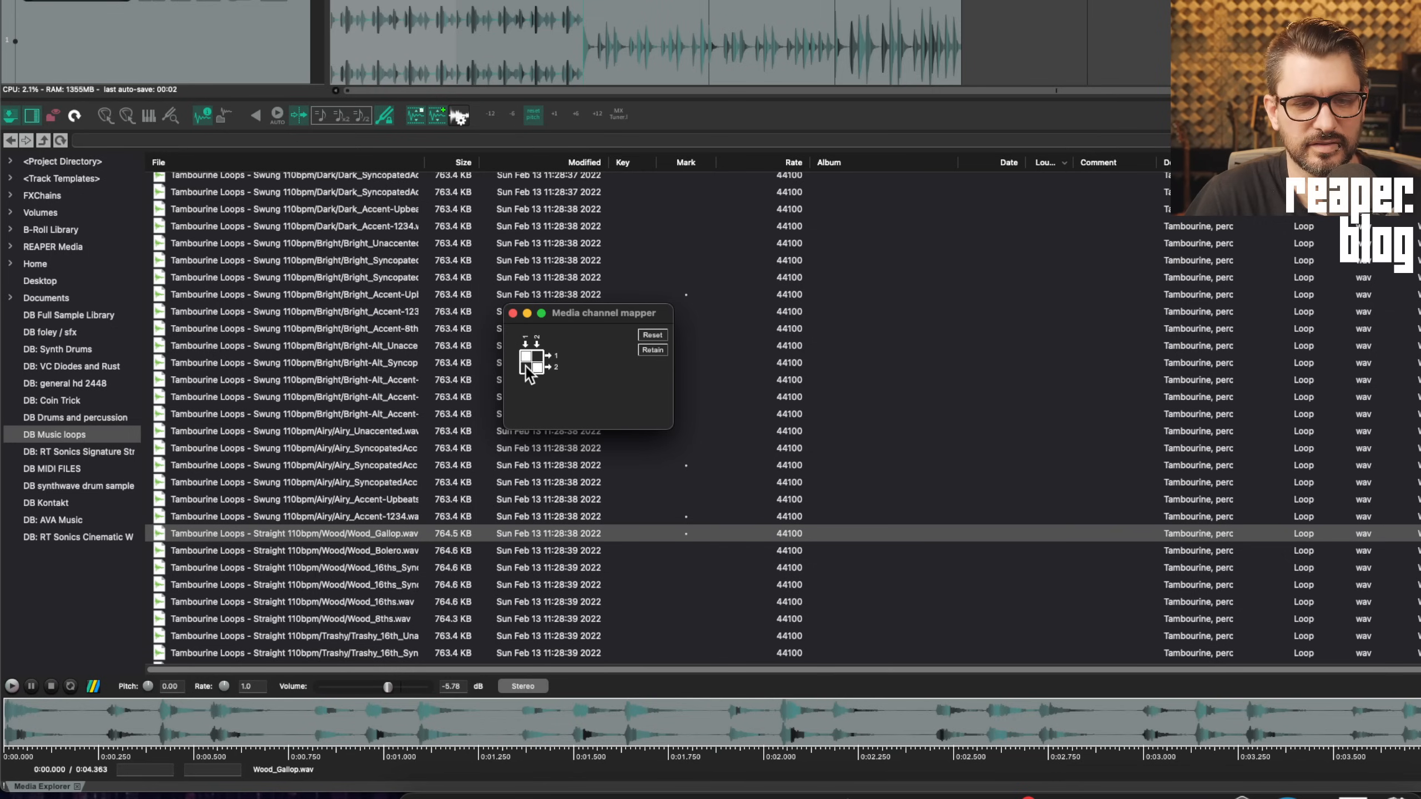
Move the Title column to the far left, sort by file name, and reorder the file-list columns
{"action": "left_click", "coordinate": [513, 313]}
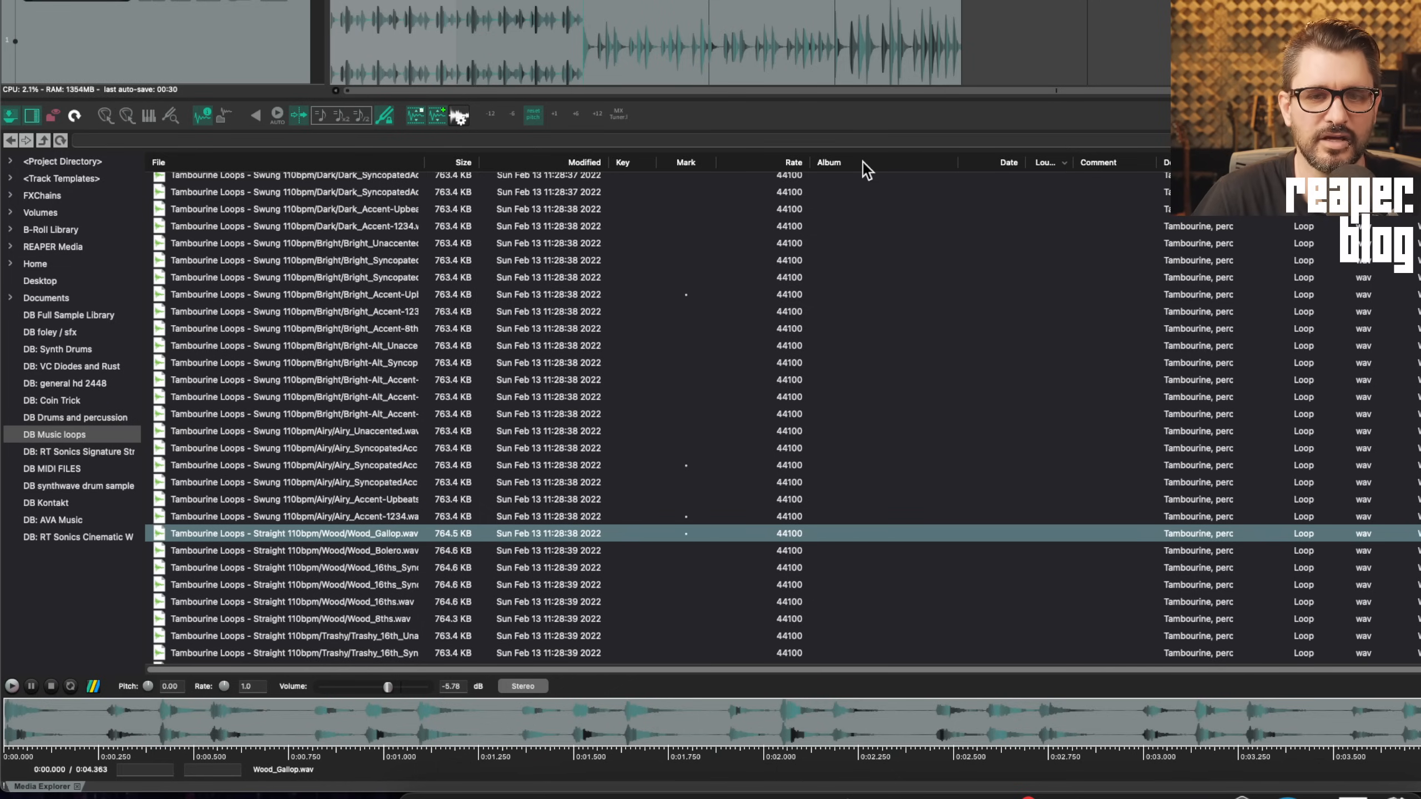
{"action": "right_click", "coordinate": [794, 167]}
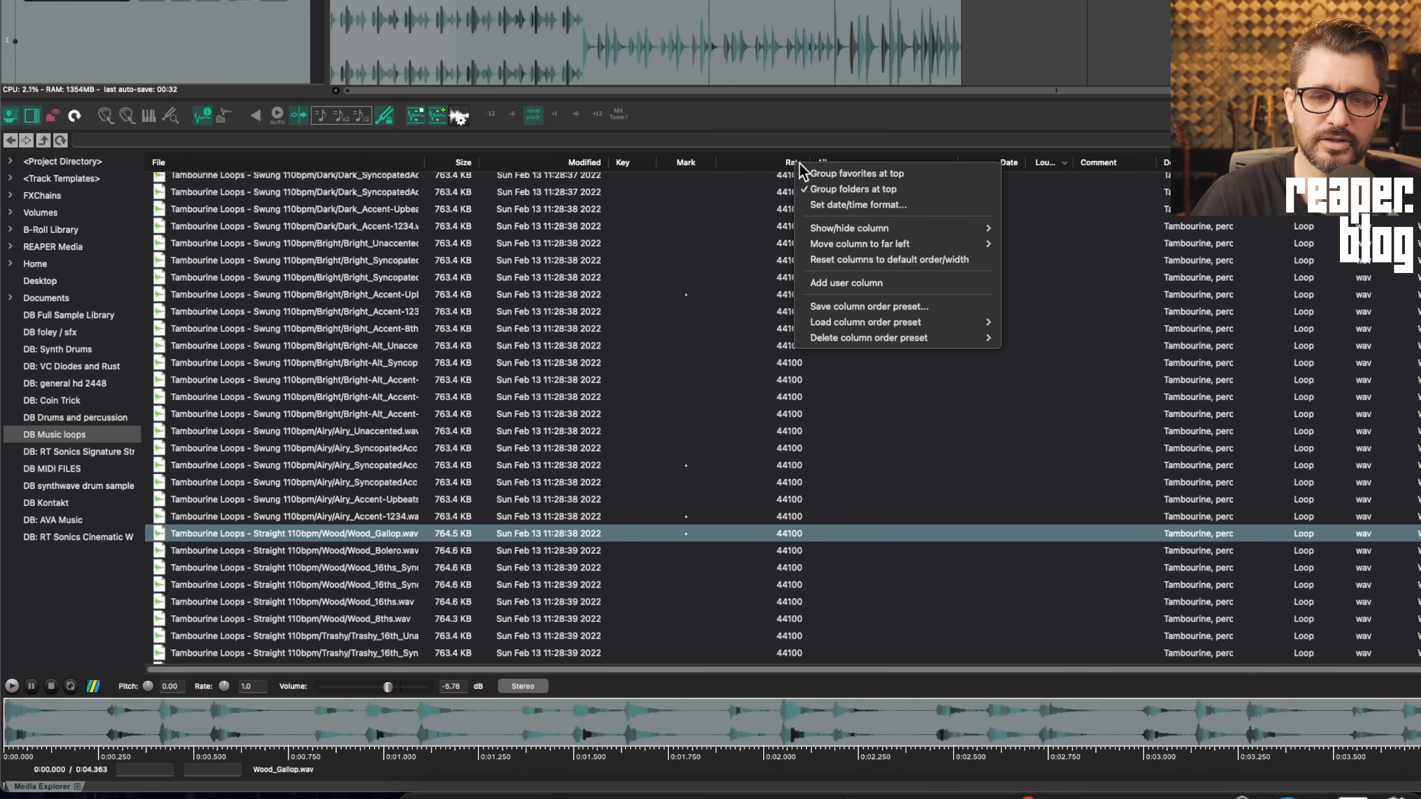
{"action": "mouse_move", "coordinate": [918, 243]}
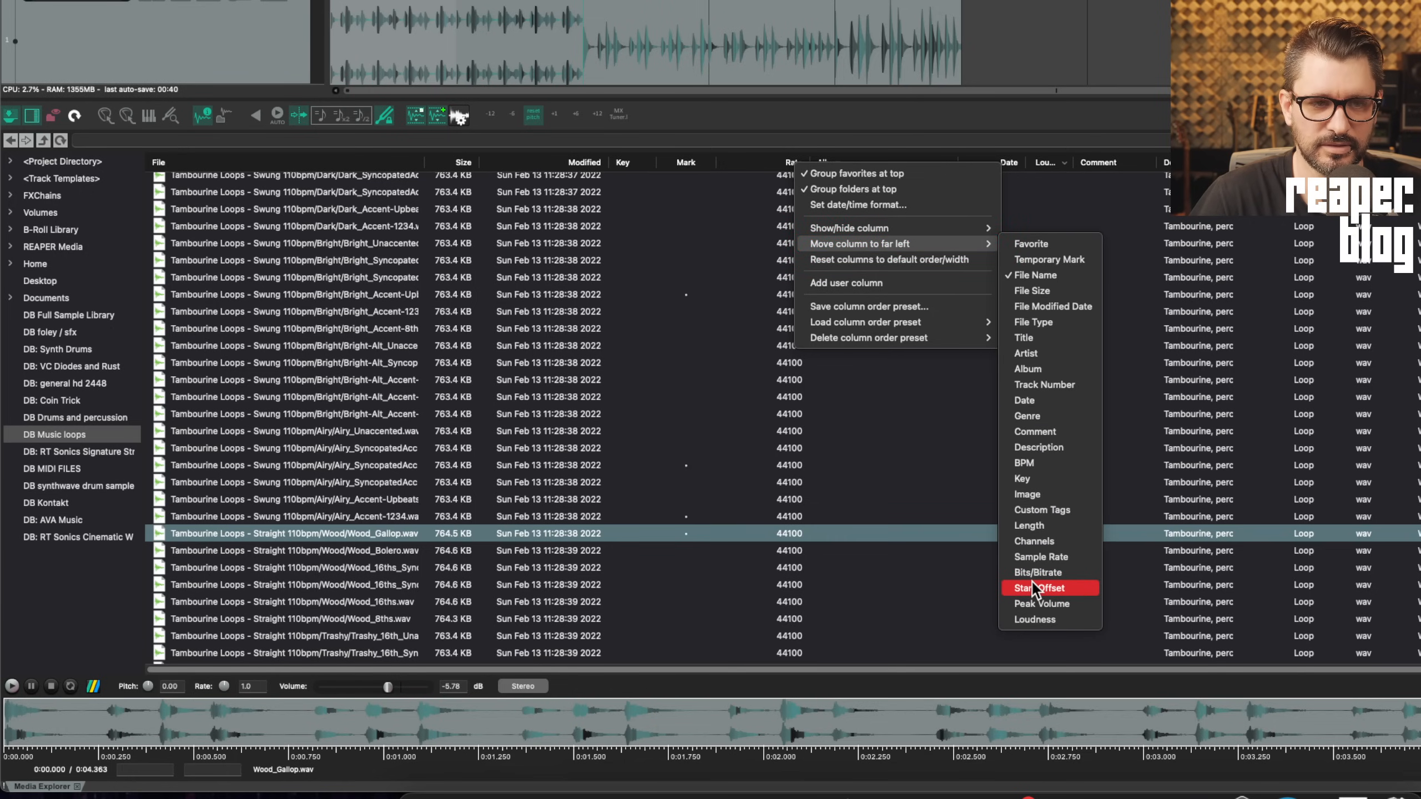
{"action": "left_click", "coordinate": [1023, 337]}
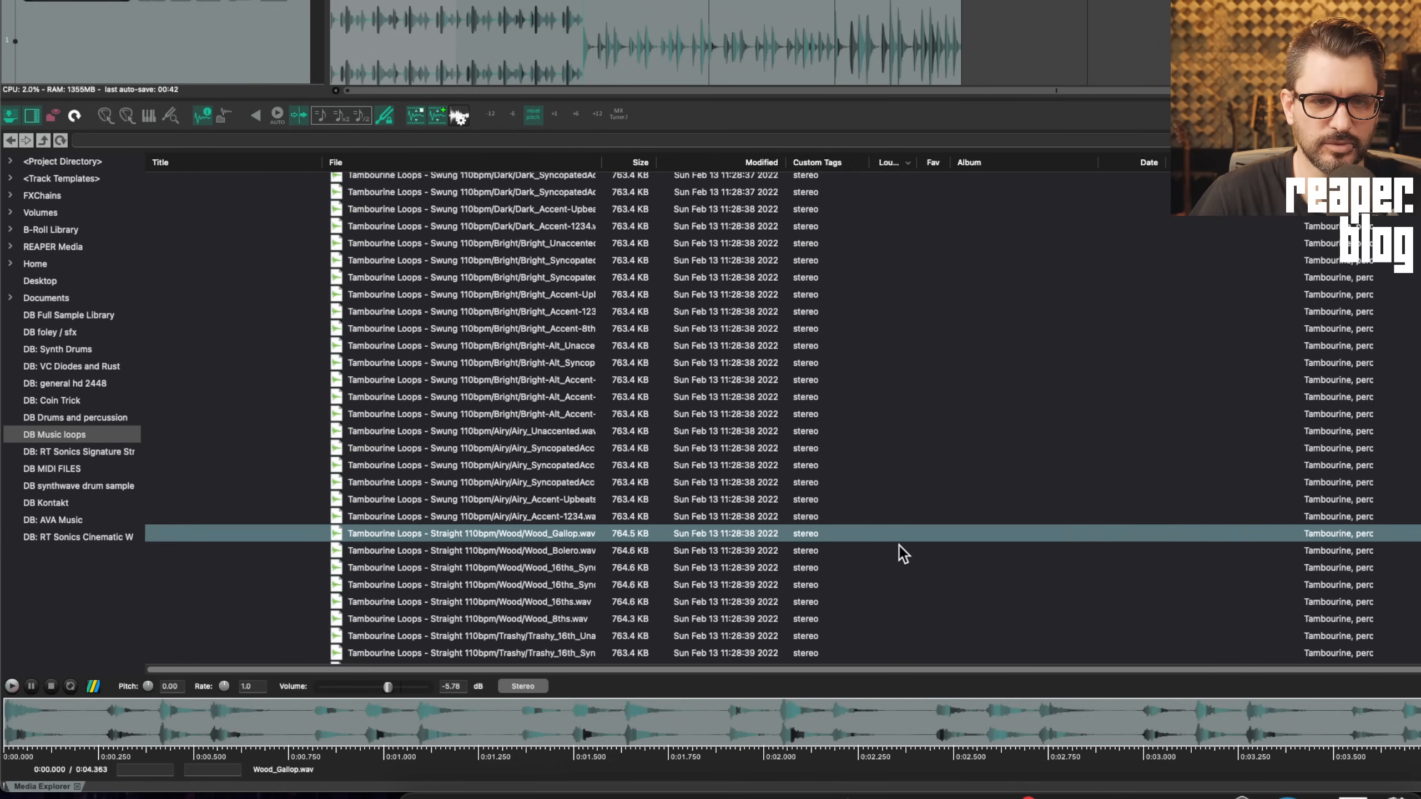
{"action": "left_click", "coordinate": [417, 165]}
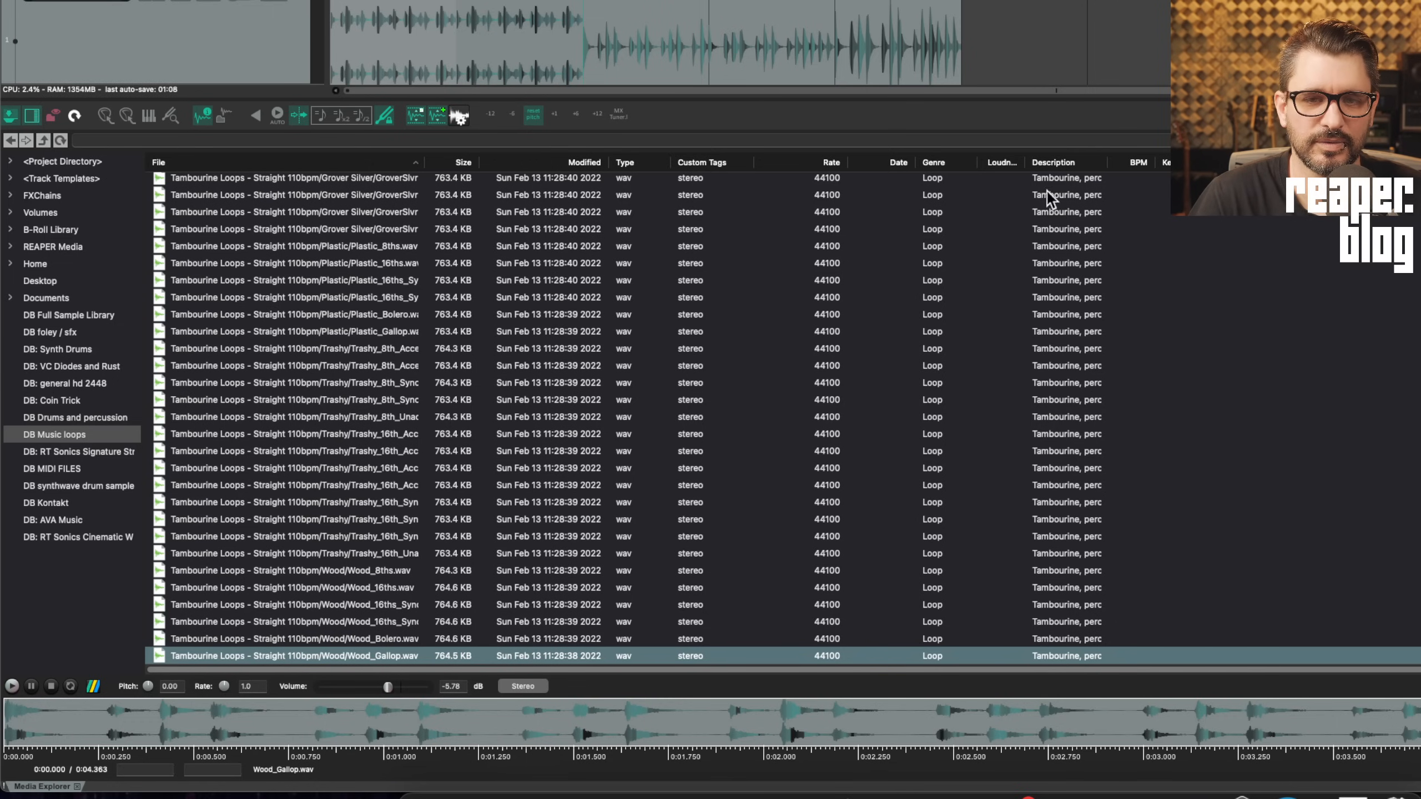
{"action": "left_click_drag", "start_coordinate": [929, 159], "coordinate": [162, 162]}
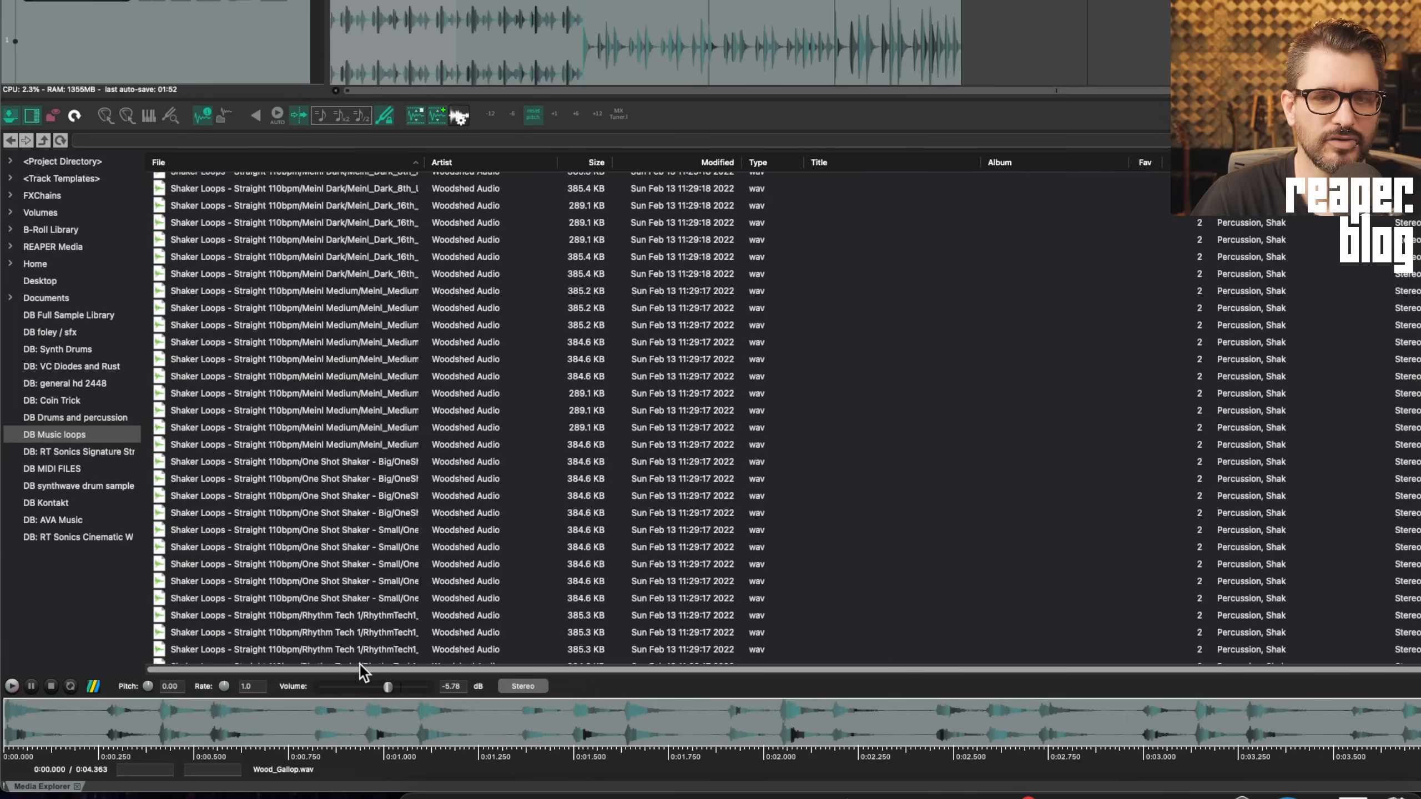
{"action": "scroll", "coordinate": [362, 668], "scroll_direction": "right", "scroll_amount": 5}
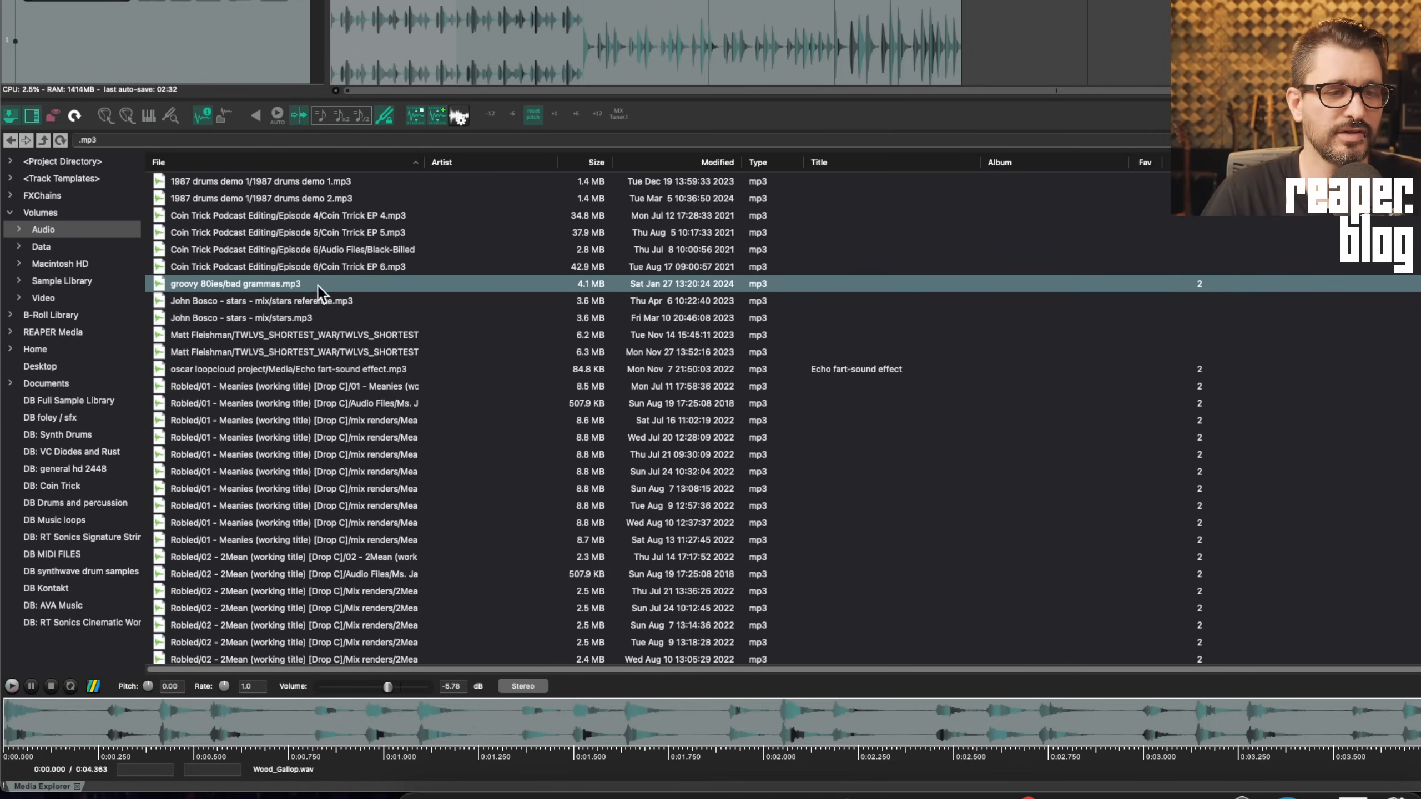
Open Edit image metadata for bad grammas.mp3, then cancel browsing without choosing a picture
{"action": "right_click", "coordinate": [304, 282]}
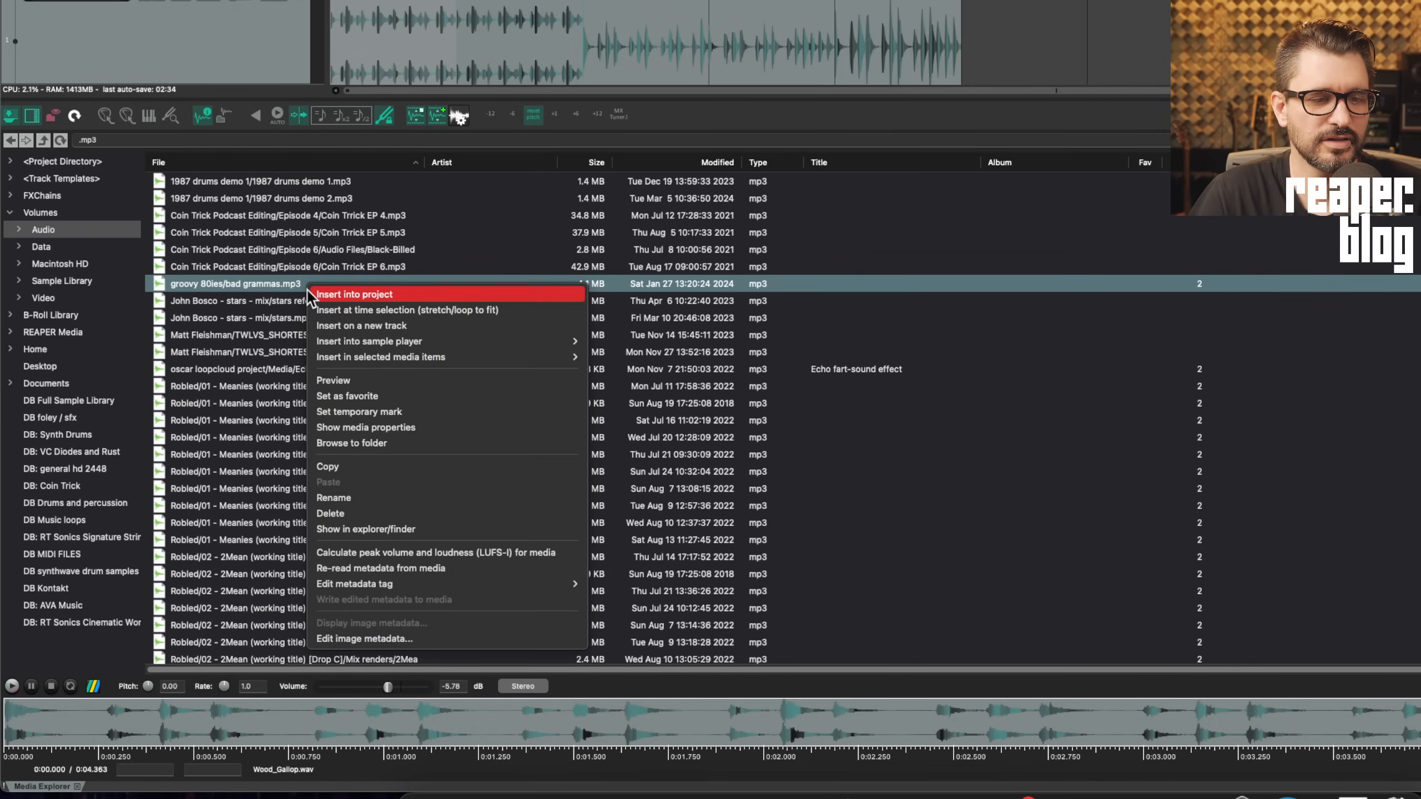
{"action": "left_click", "coordinate": [404, 639]}
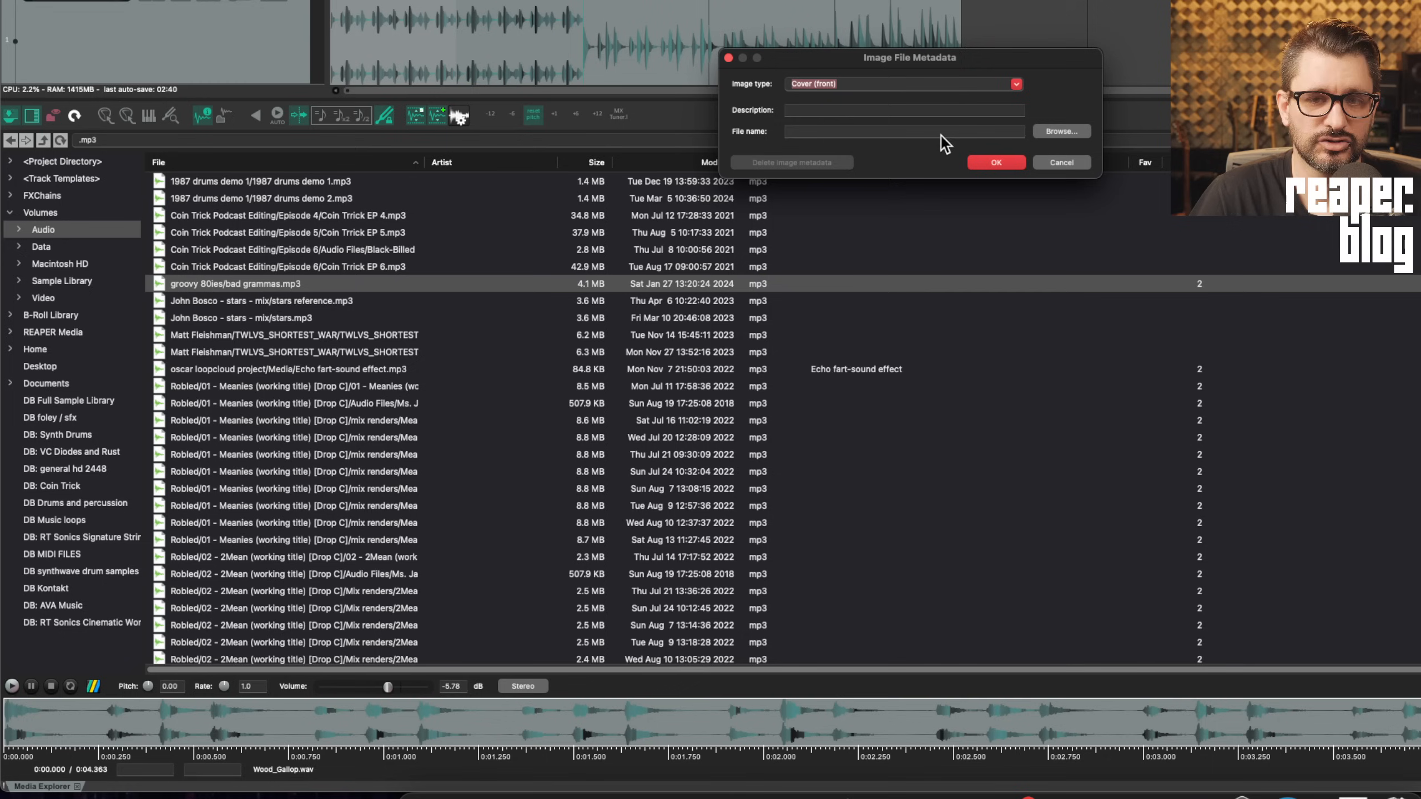
{"action": "left_click", "coordinate": [1065, 132]}
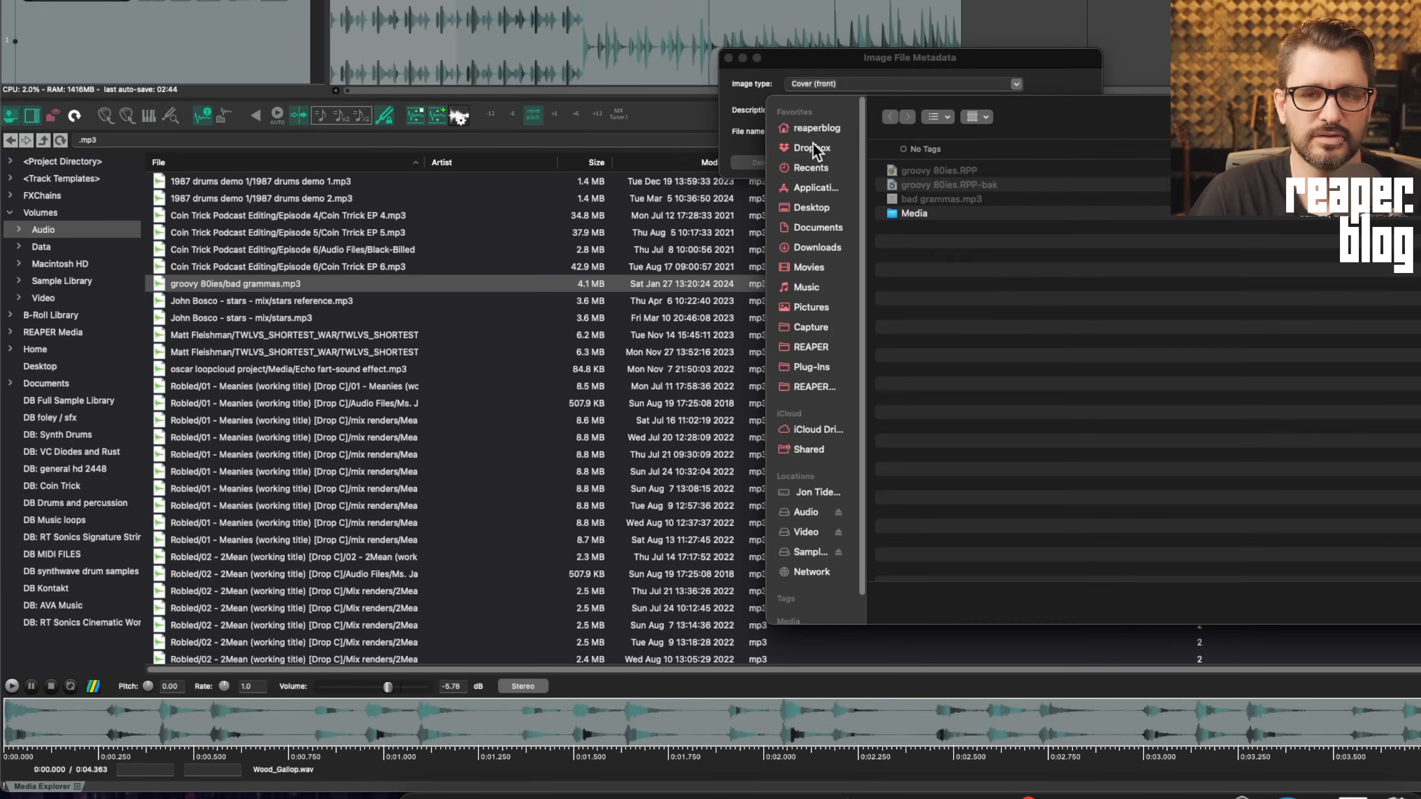
{"action": "key", "text": "Escape"}
Keep Cover (front) as the image type and leave the MIDI editor showing
{"action": "left_click", "coordinate": [928, 86]}
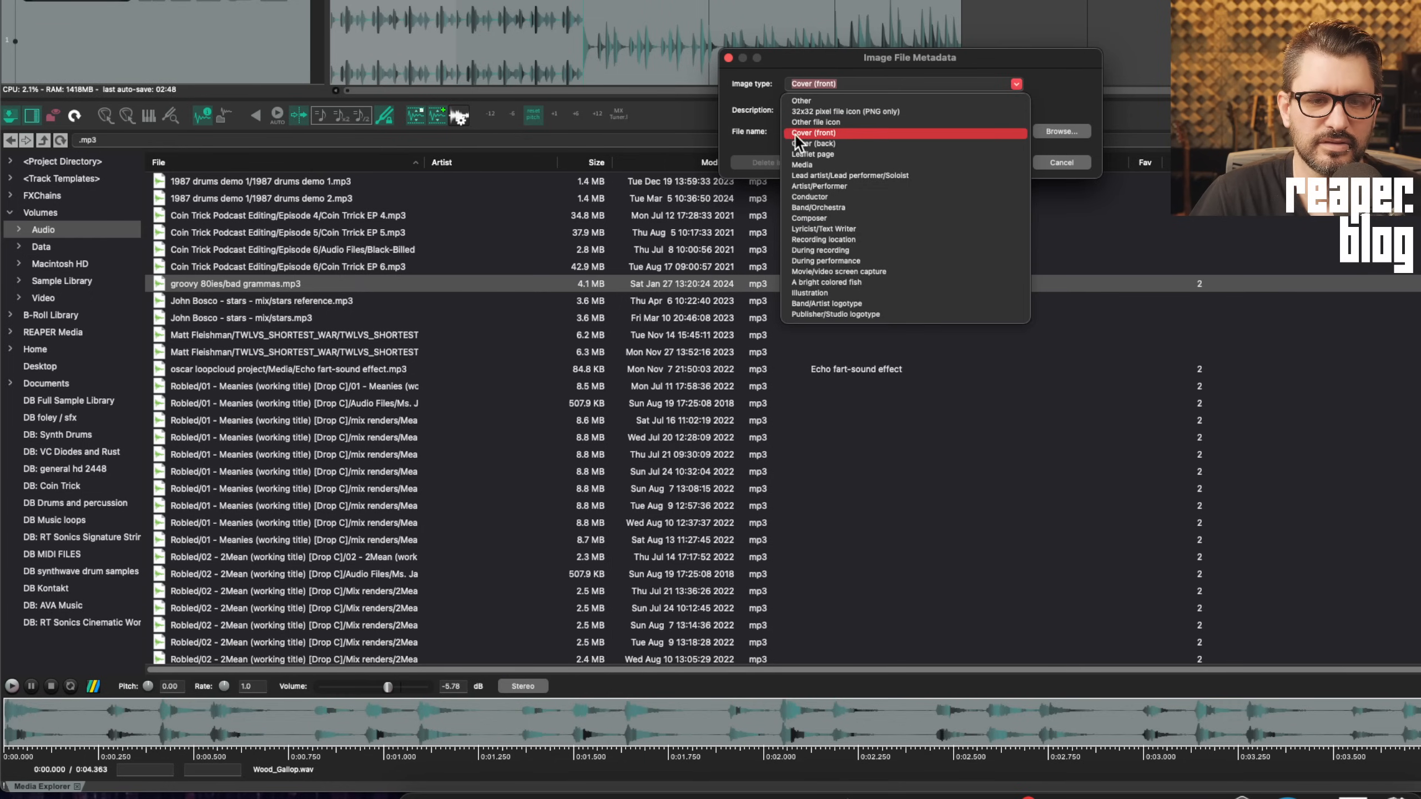
{"action": "left_click", "coordinate": [922, 135]}
{"action": "left_click", "coordinate": [913, 159]}
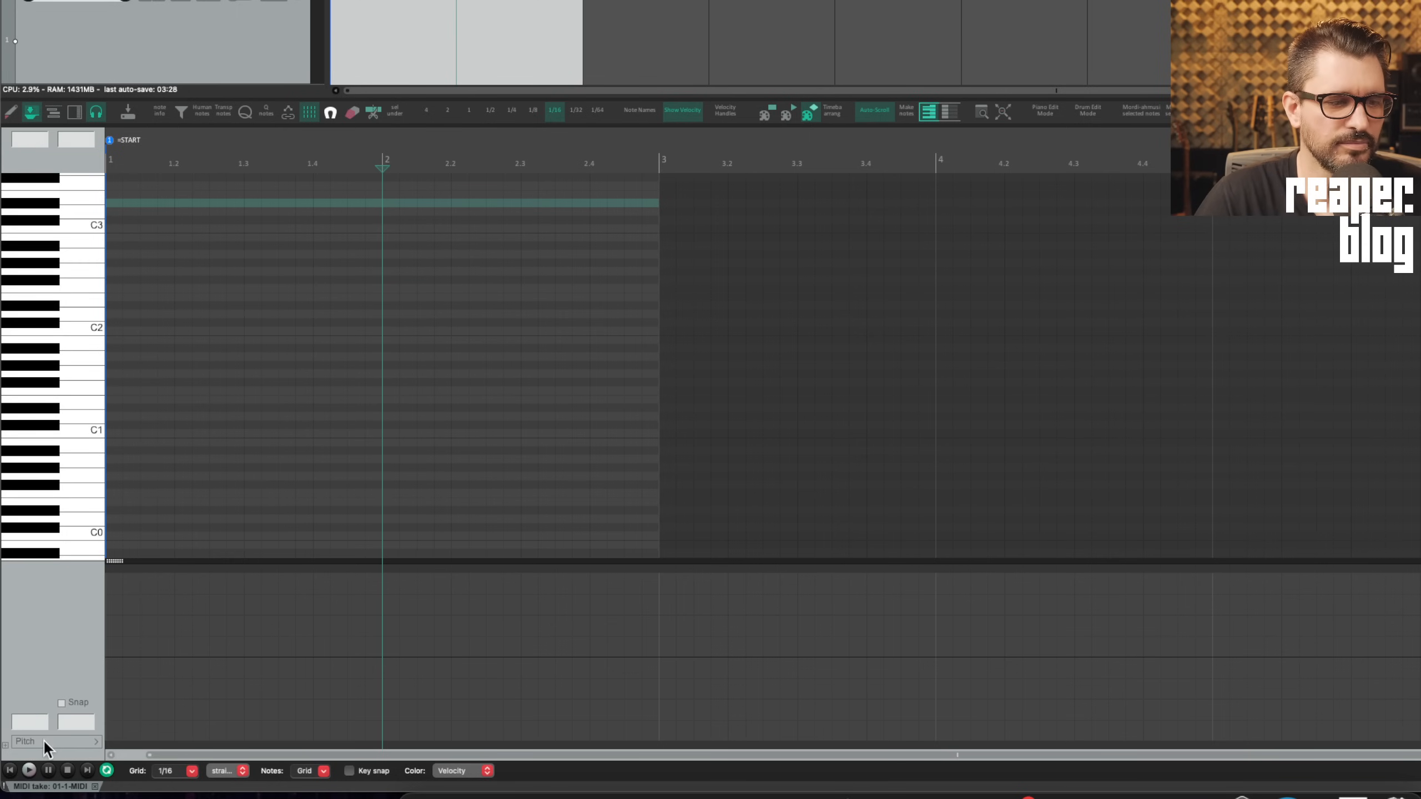
Show the 01 Mod Wheel MSB lane and clear the old action list filter
{"action": "left_click", "coordinate": [42, 740]}
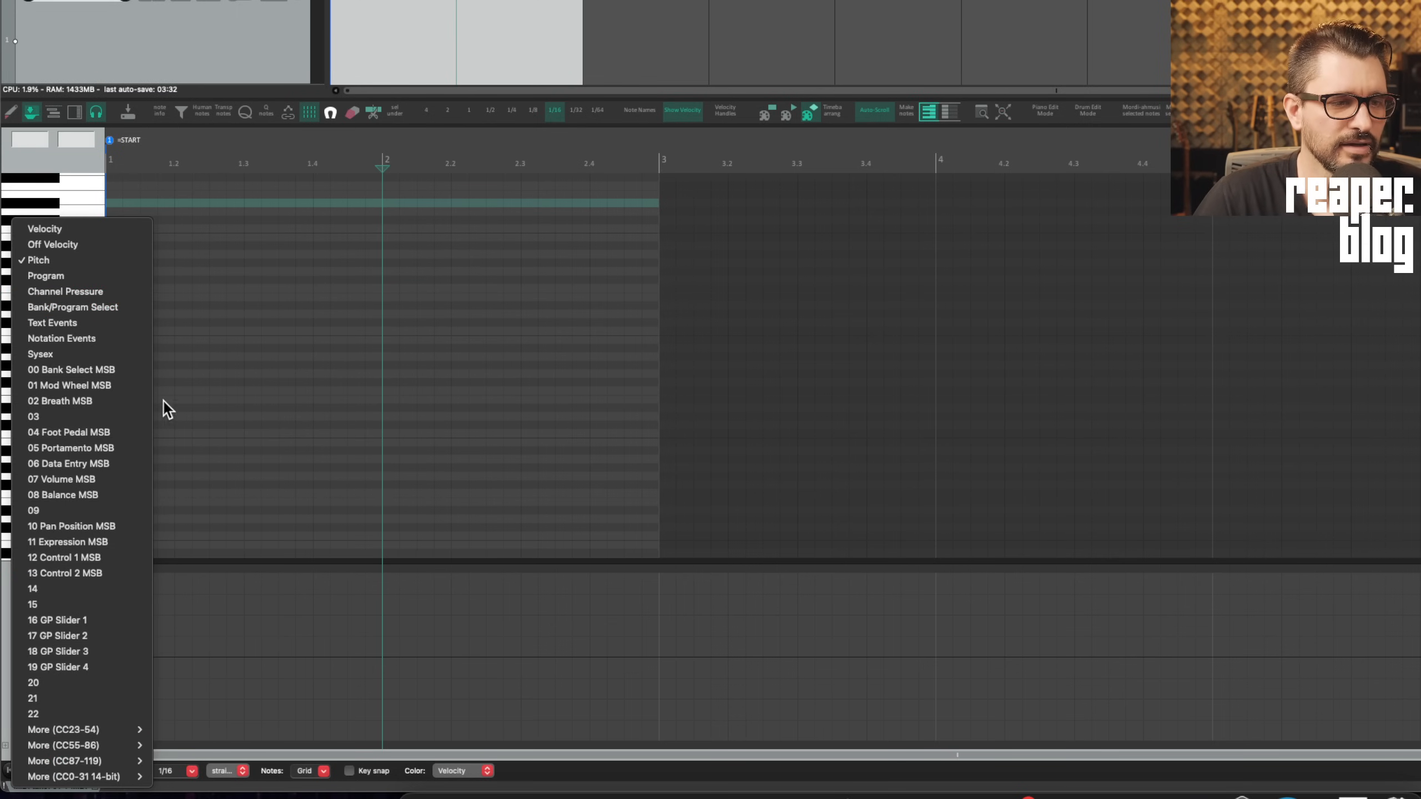
{"action": "left_click", "coordinate": [114, 386]}
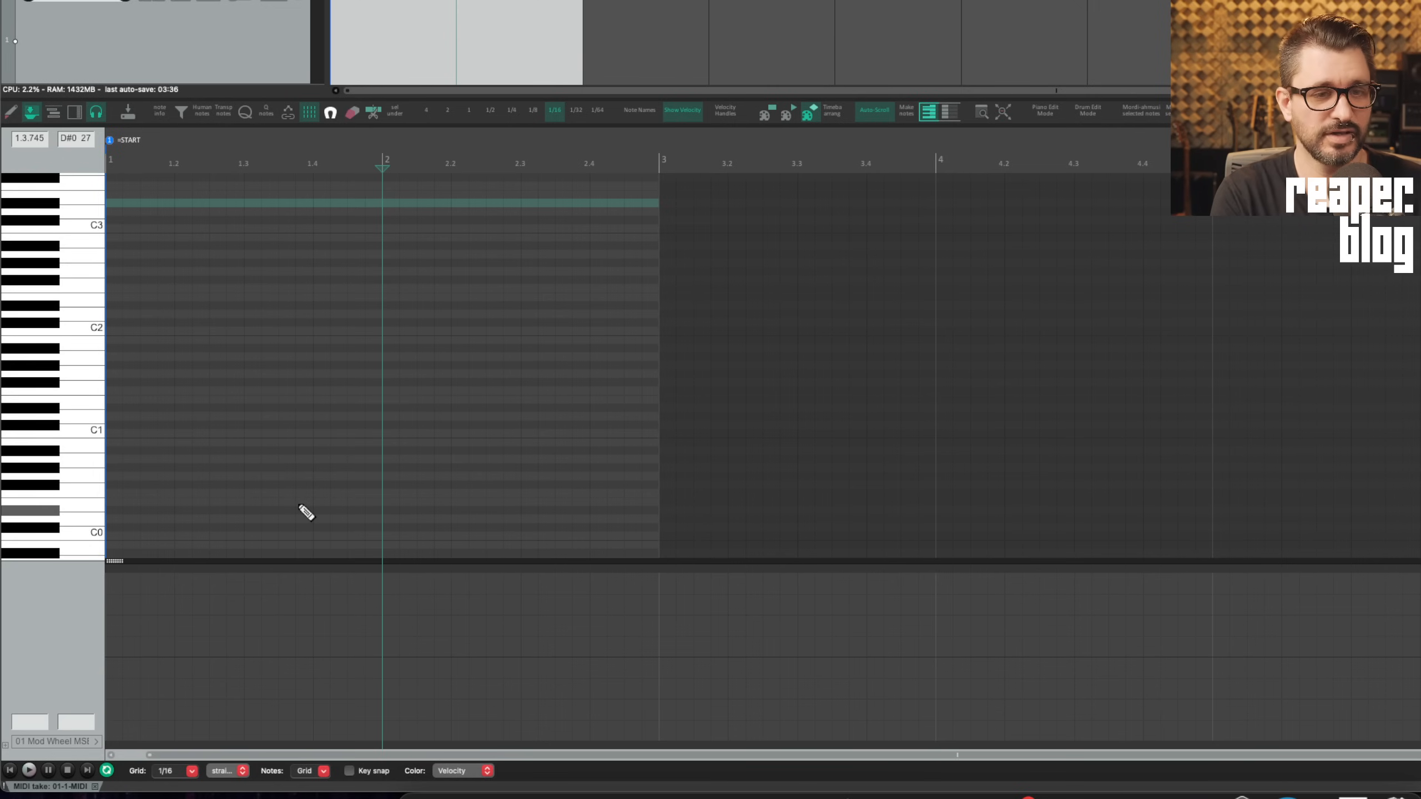
{"action": "key", "text": "question"}
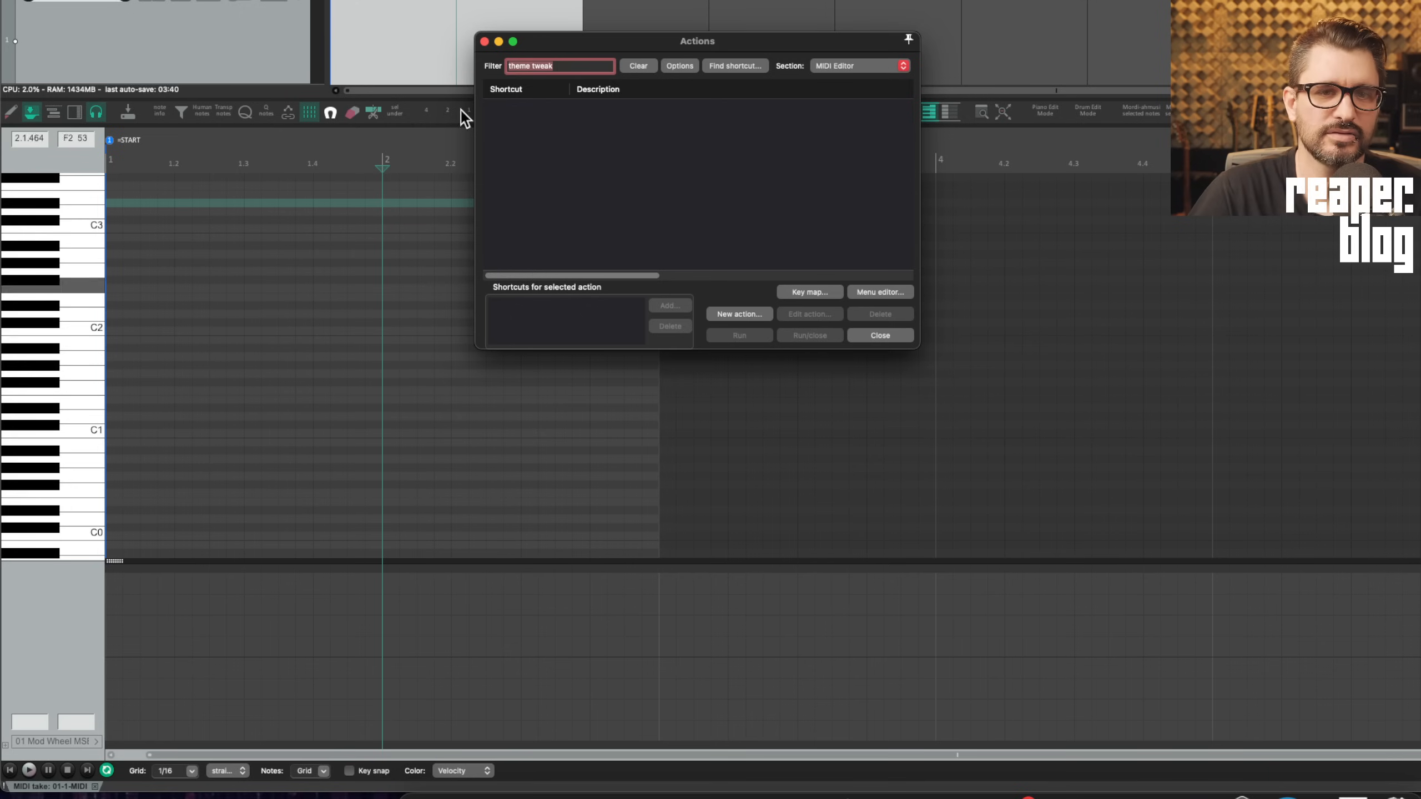
{"action": "left_click", "coordinate": [639, 58]}
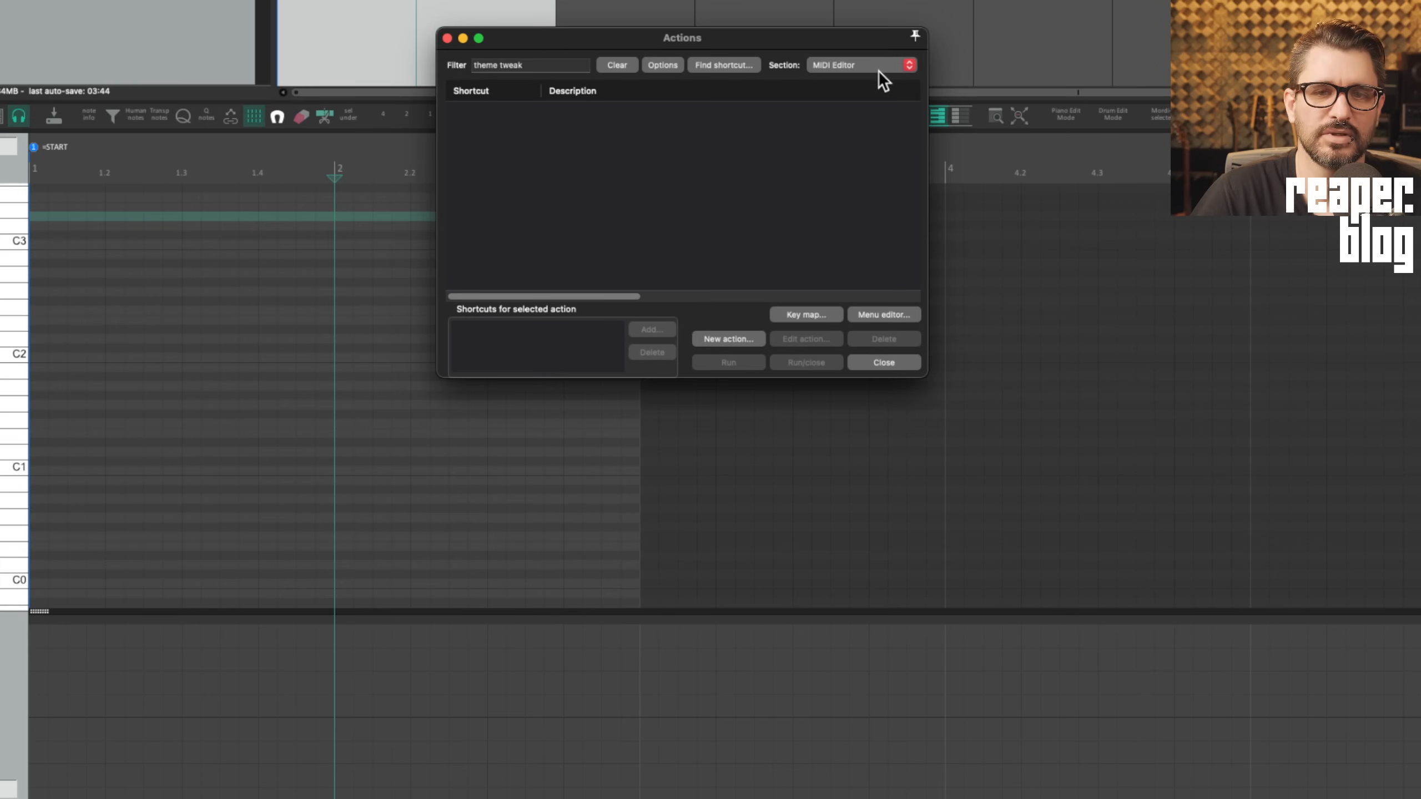
{"action": "left_click", "coordinate": [531, 66]}
{"action": "triple_click", "coordinate": [560, 64]}
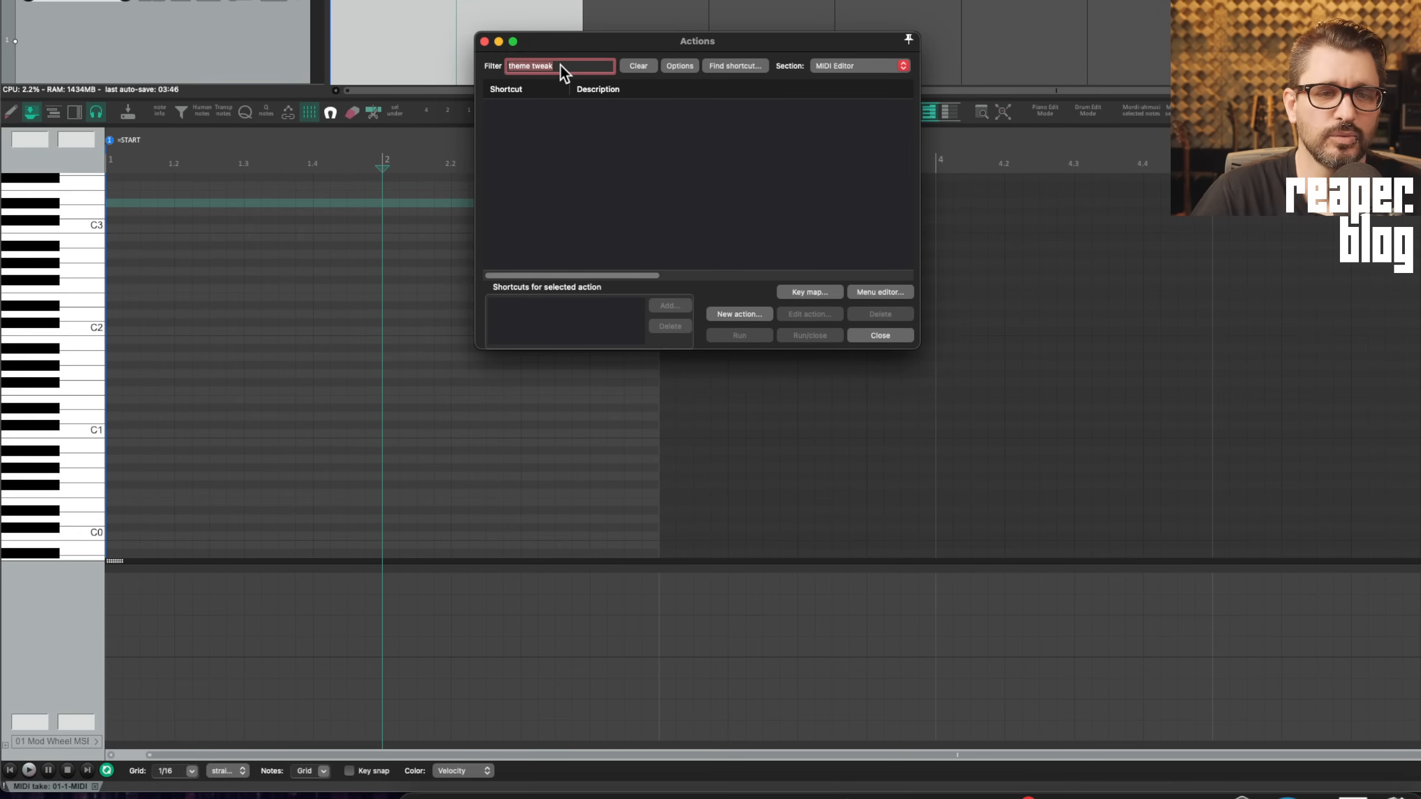
{"action": "key", "text": "BackSpace"}
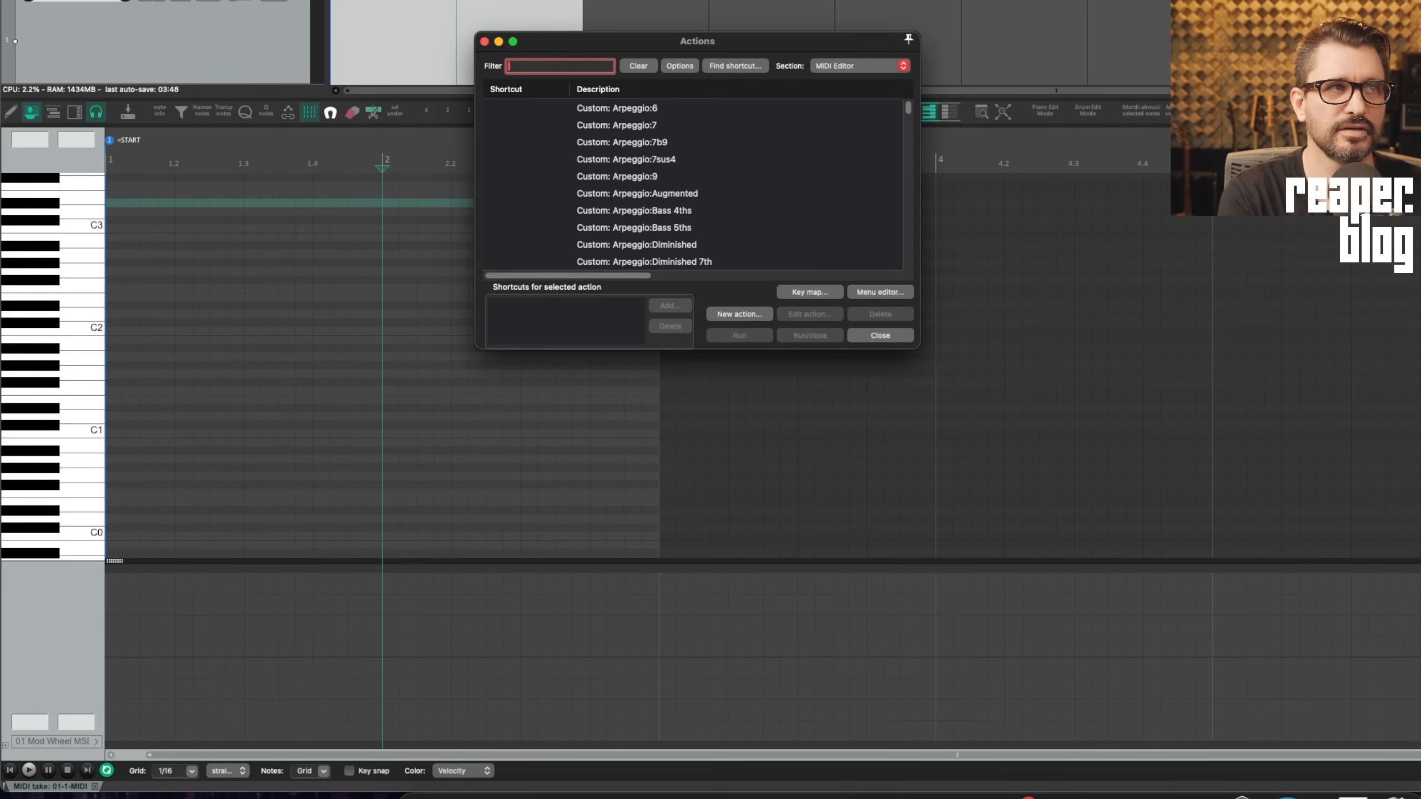
Filter 'add cc', select 'Insert CC event at edit cursor in current lane' (Shift+C), and close
{"action": "type", "text": "add cc"}
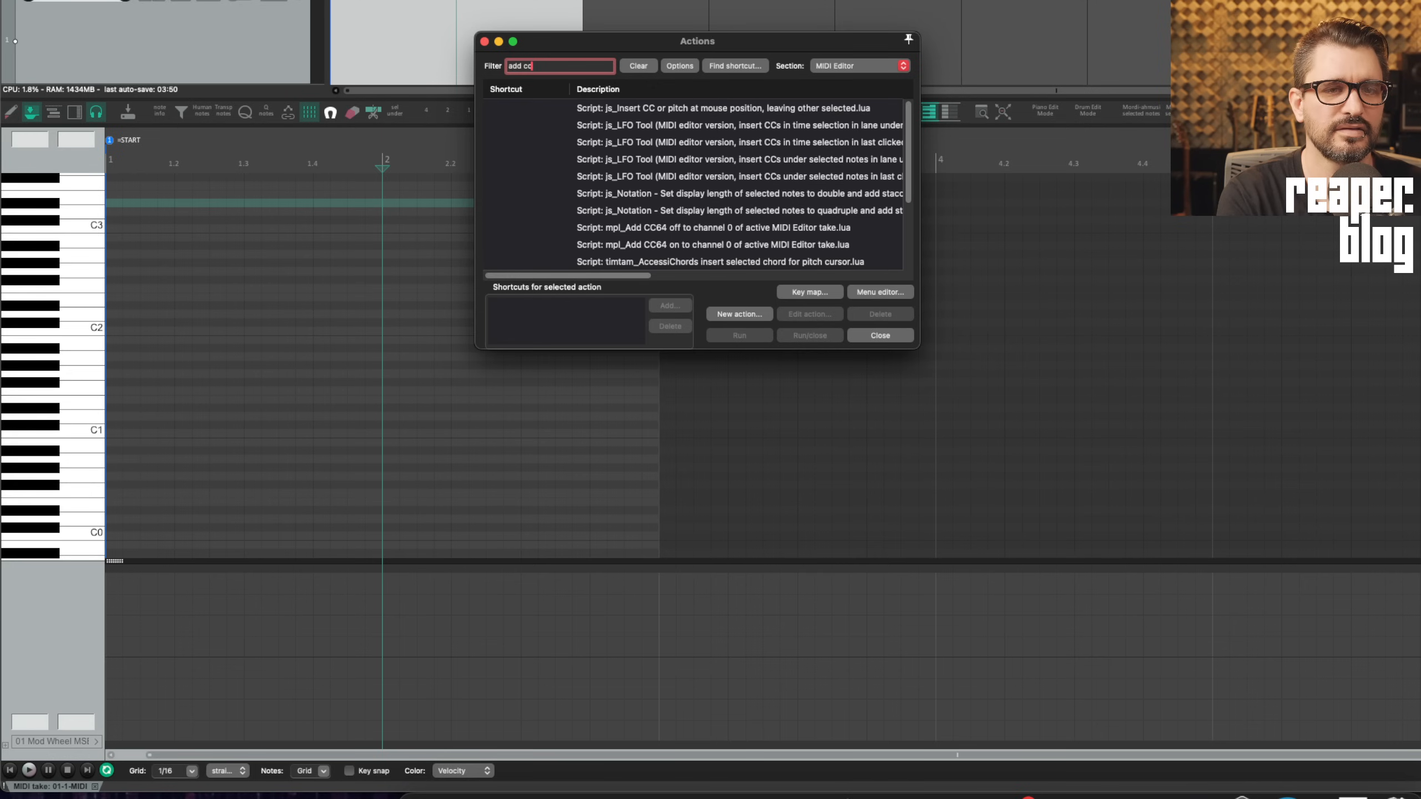
{"action": "scroll", "coordinate": [634, 180], "scroll_direction": "down", "scroll_amount": 3}
{"action": "left_click", "coordinate": [633, 177]}
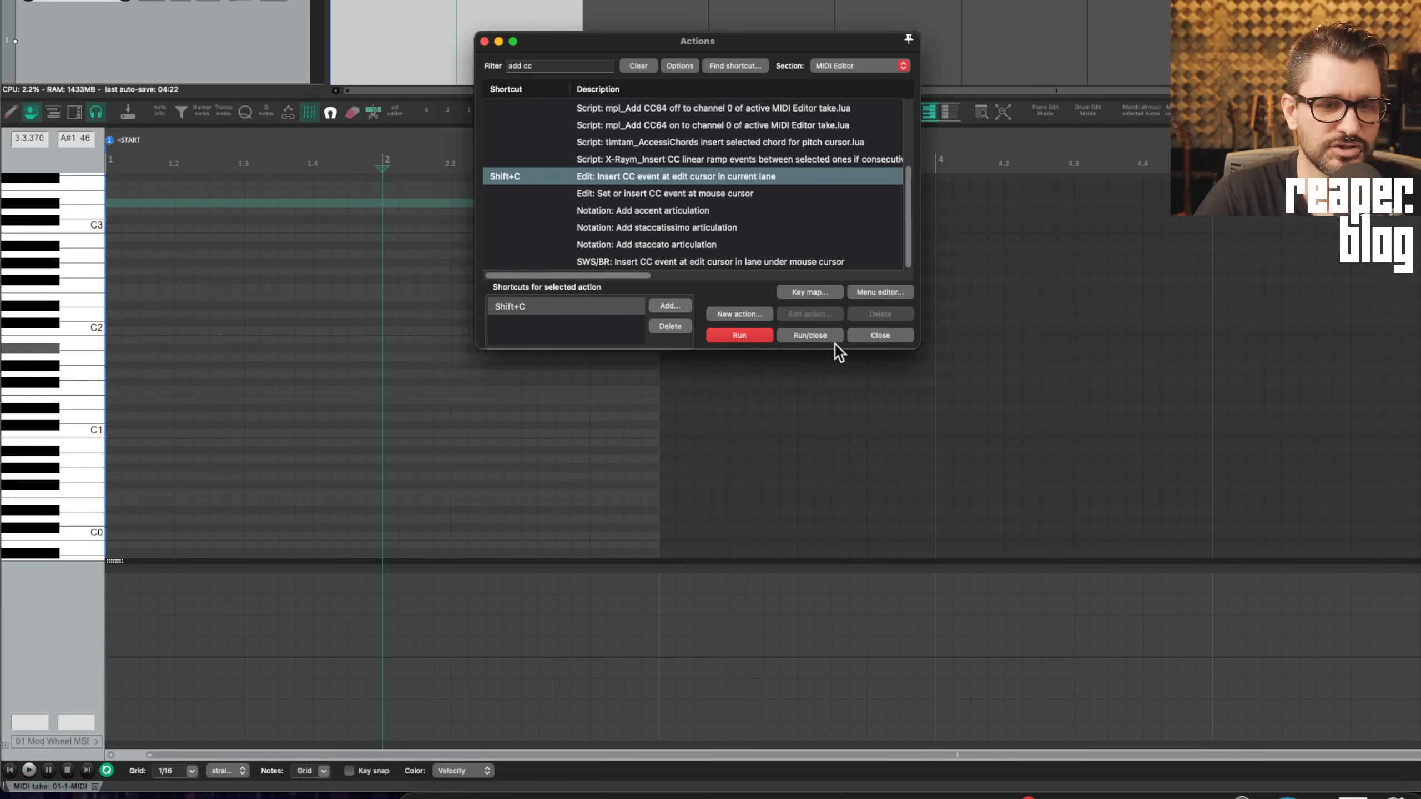
{"action": "left_click", "coordinate": [891, 337]}
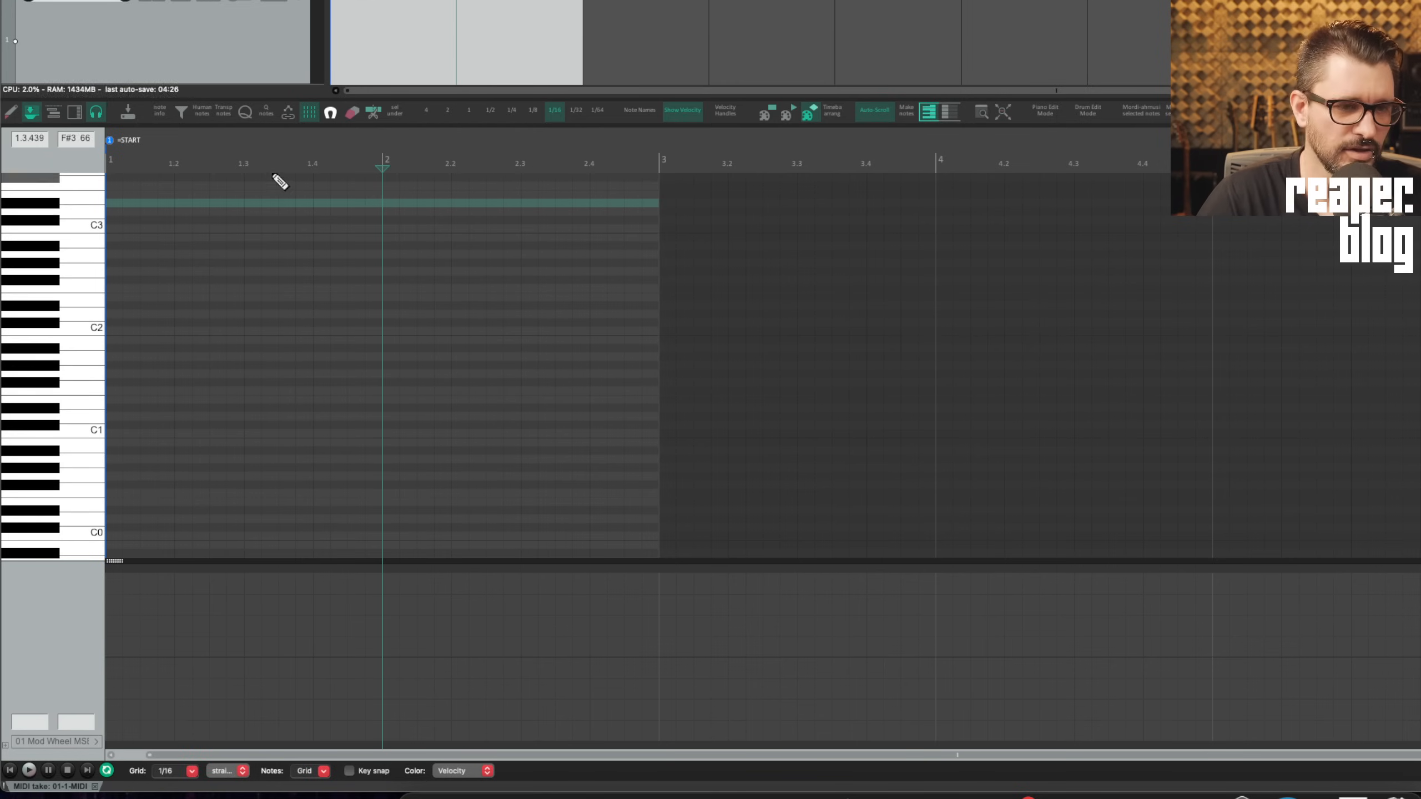
Insert Mod Wheel CC points at beats 1.3 and 1.4, raising the 1.4 point high
{"action": "left_click", "coordinate": [243, 165]}
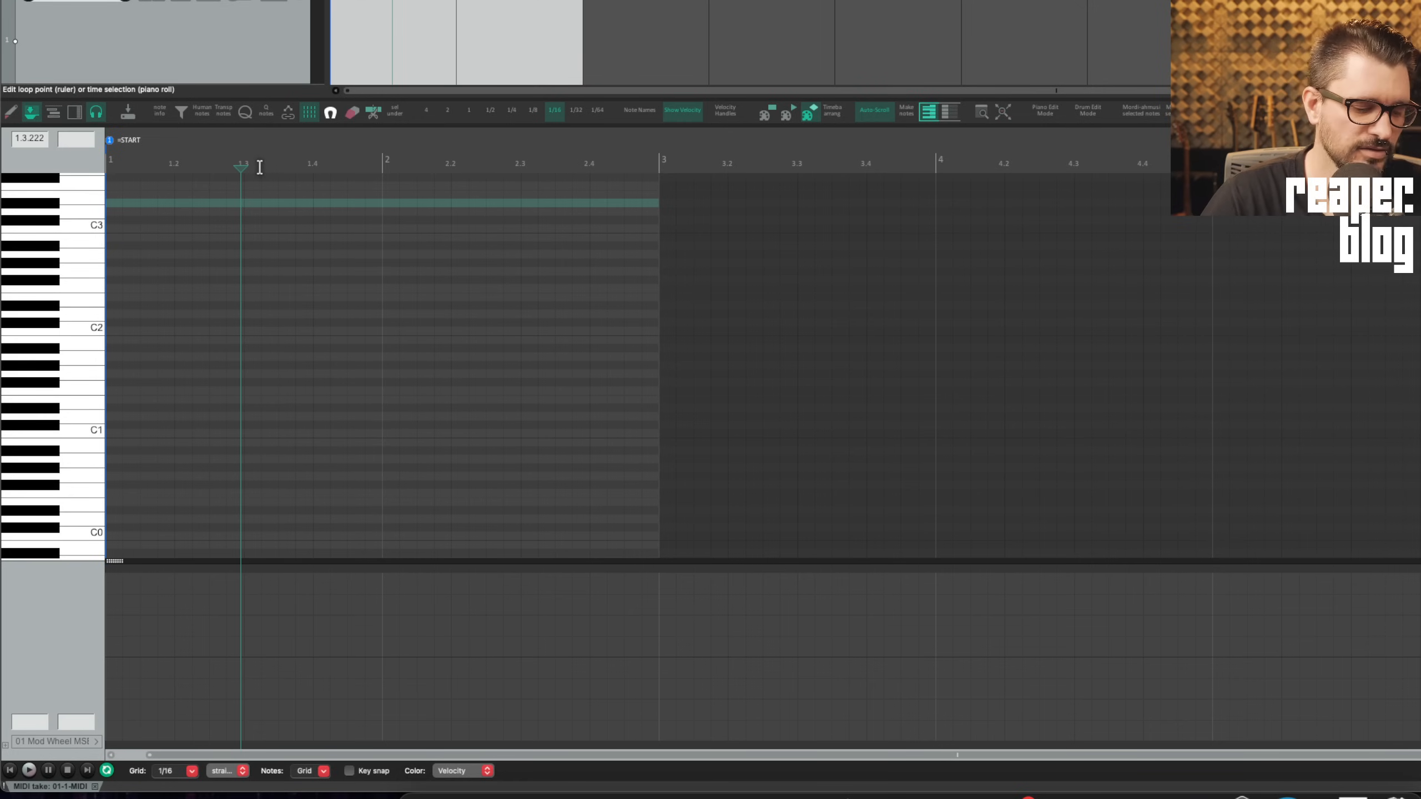
{"action": "key", "text": "c"}
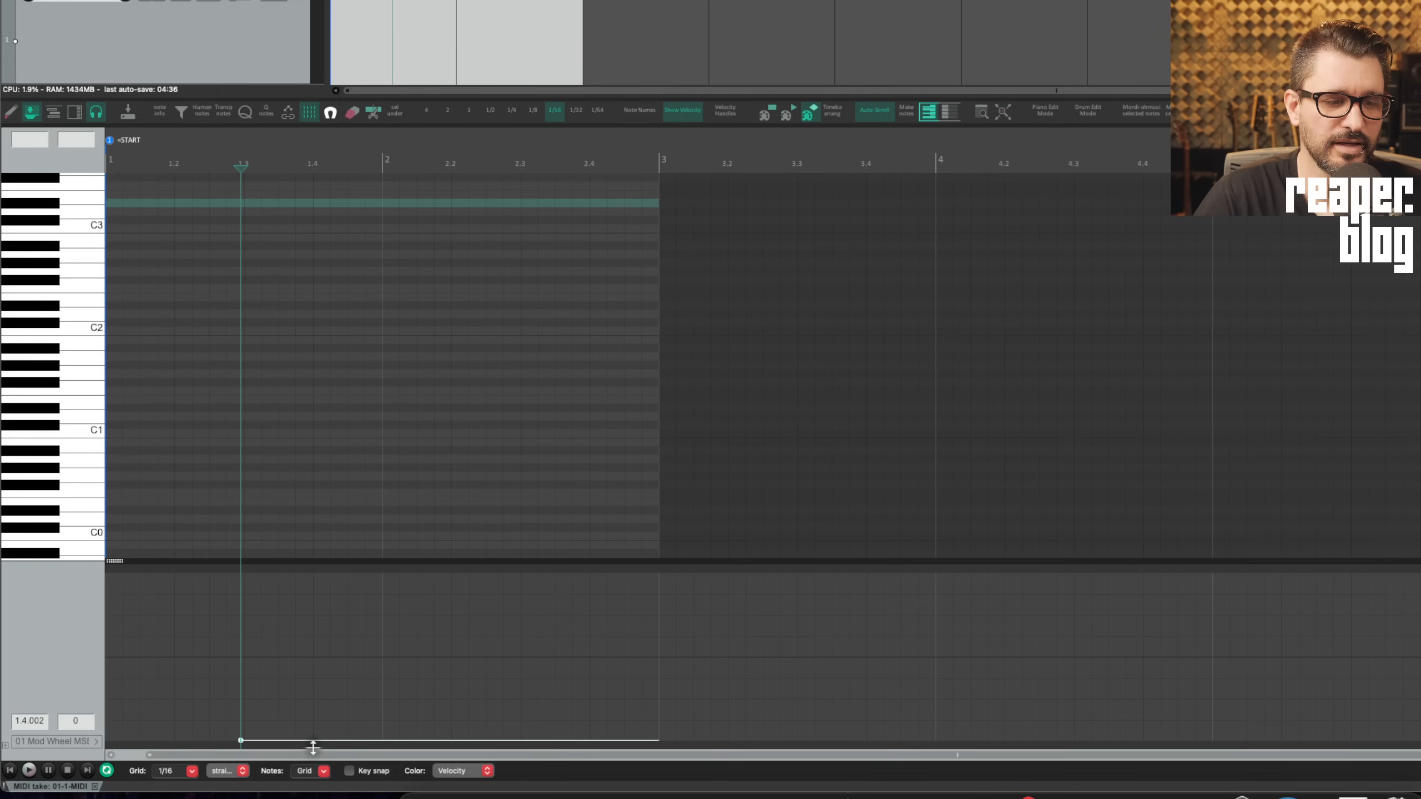
{"action": "left_click", "coordinate": [313, 160]}
{"action": "key", "text": "c"}
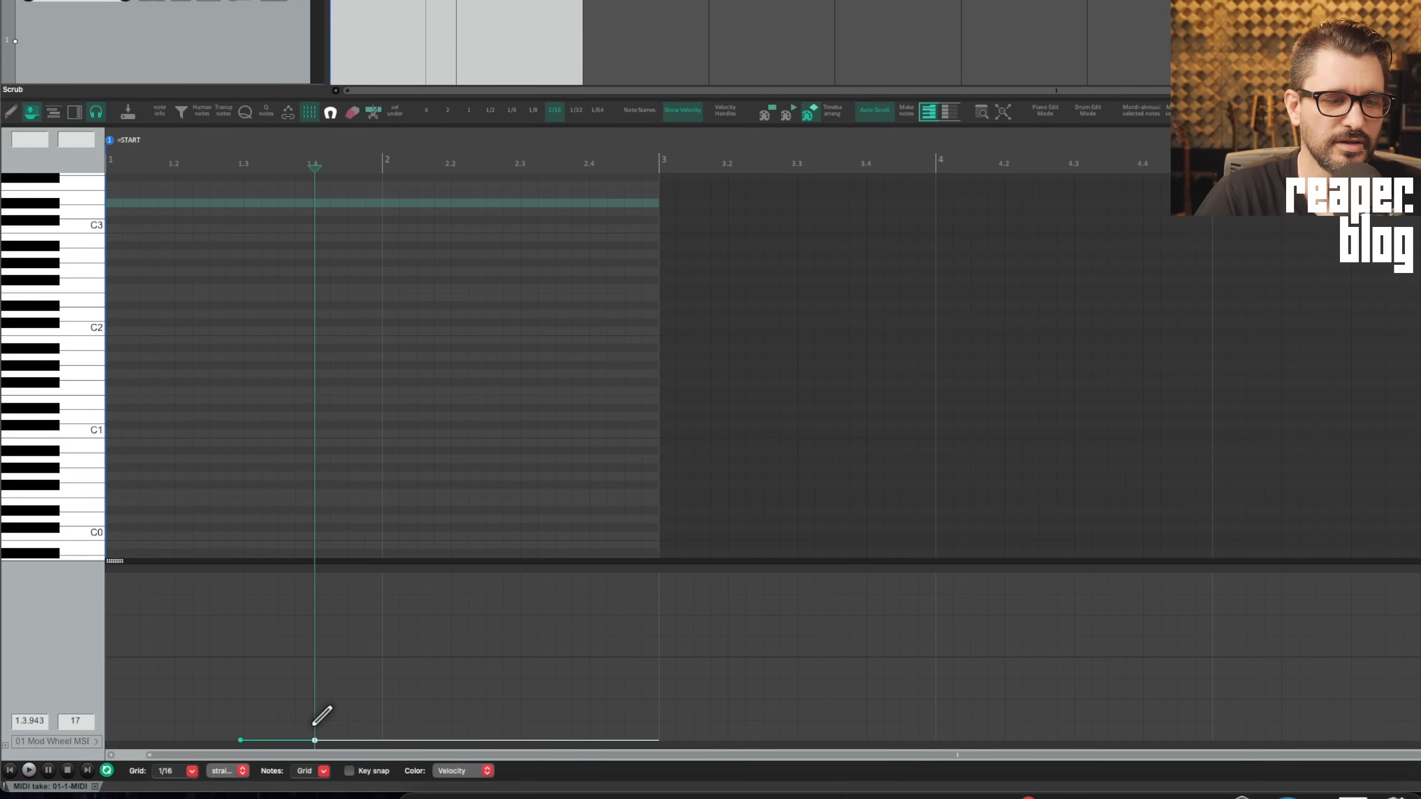
{"action": "left_click_drag", "start_coordinate": [316, 704], "coordinate": [314, 623]}
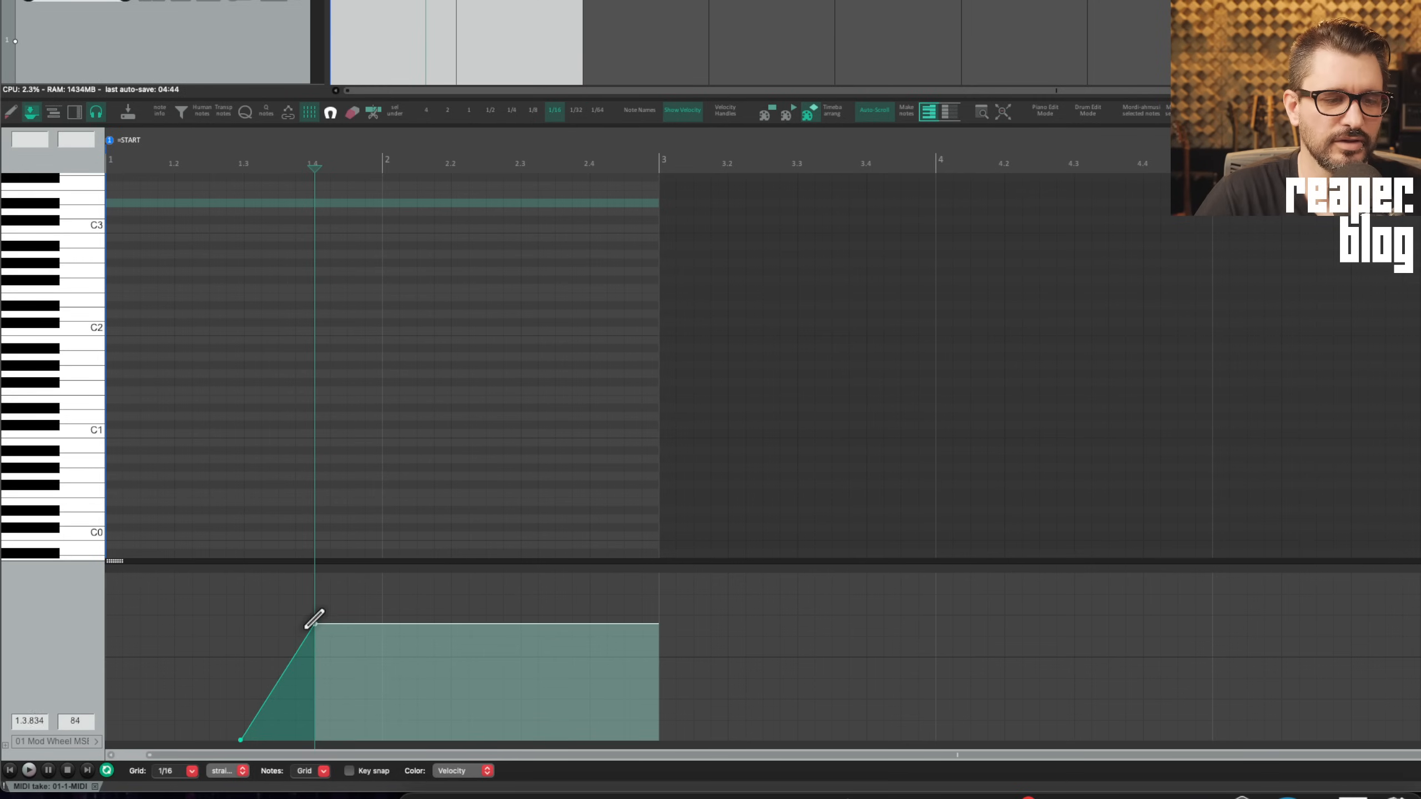
Insert a CC point just past beat 2.2 and look up the adjust-value-for-events action
{"action": "left_click", "coordinate": [458, 167]}
{"action": "key", "text": "i"}
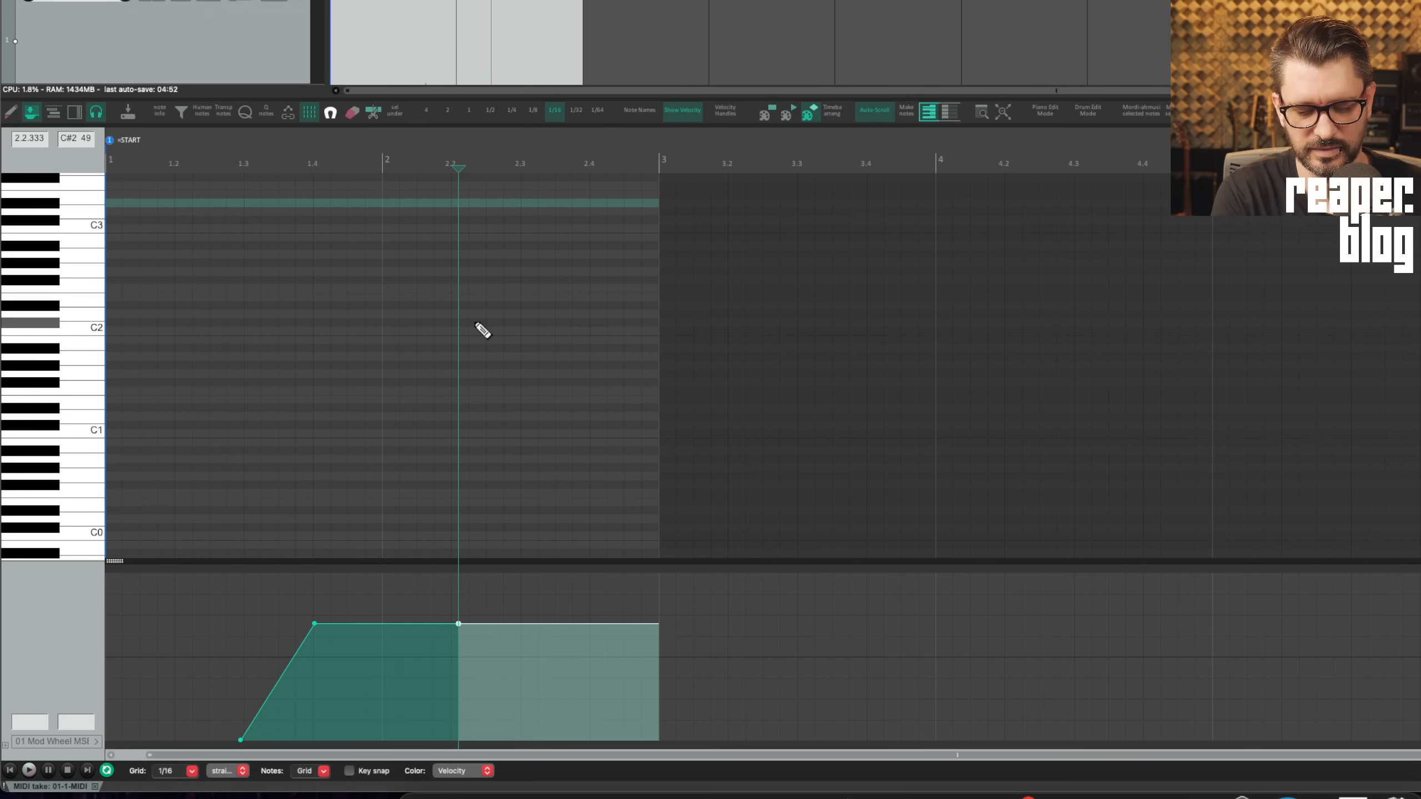
{"action": "key", "text": "question"}
{"action": "left_click", "coordinate": [626, 262]}
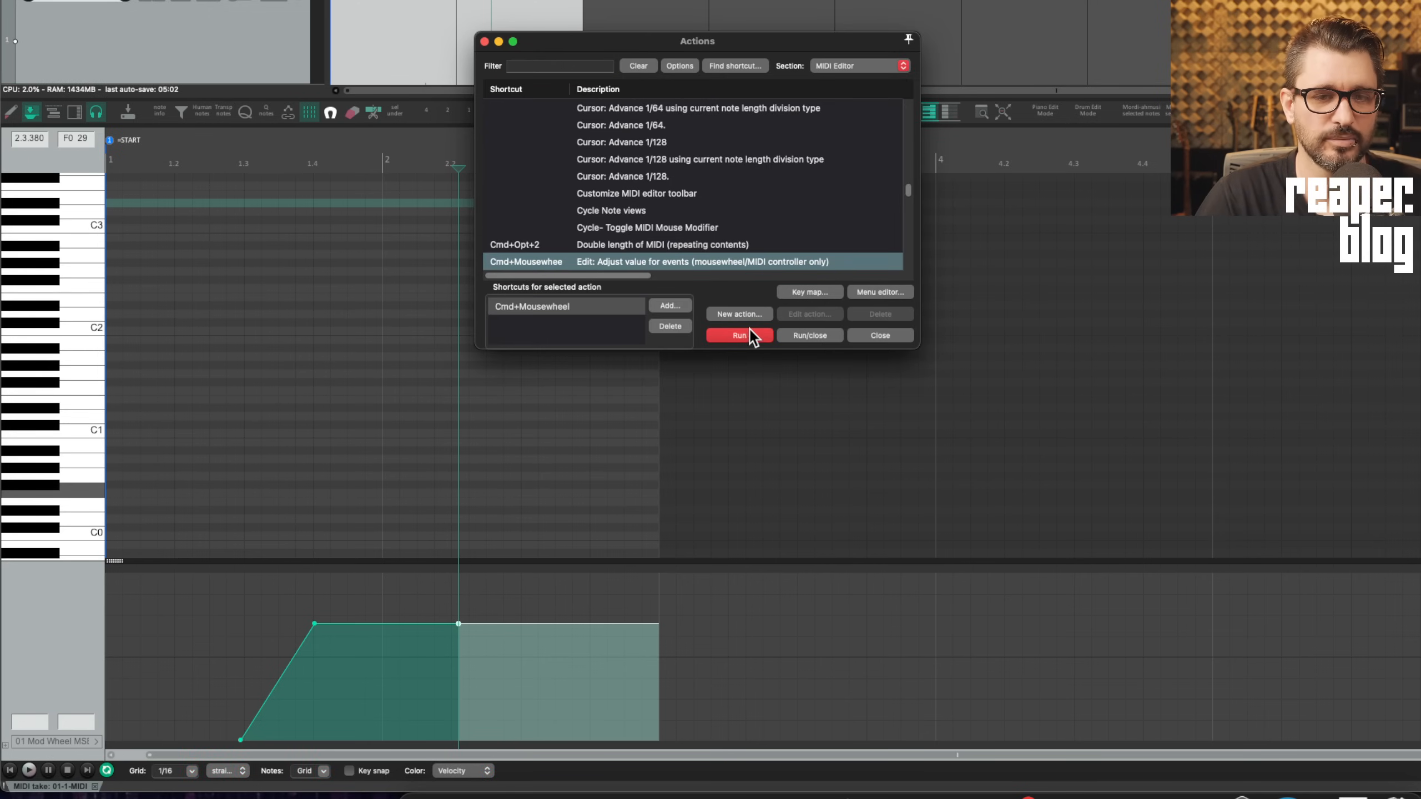
{"action": "left_click", "coordinate": [874, 338]}
Insert CC points at beats 2.3 and 2.4 while playing back from the edit cursor
{"action": "left_click", "coordinate": [520, 162]}
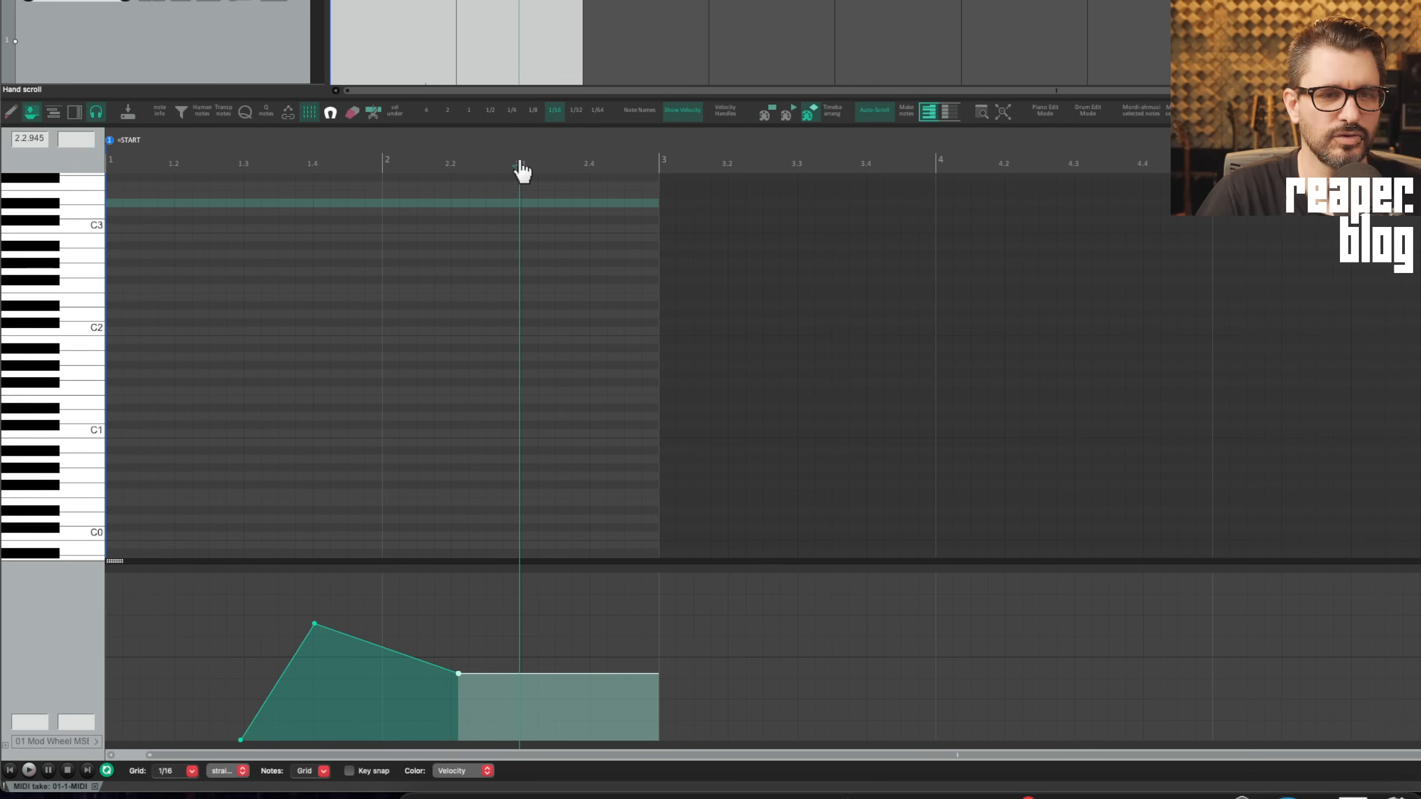
{"action": "key", "text": "i"}
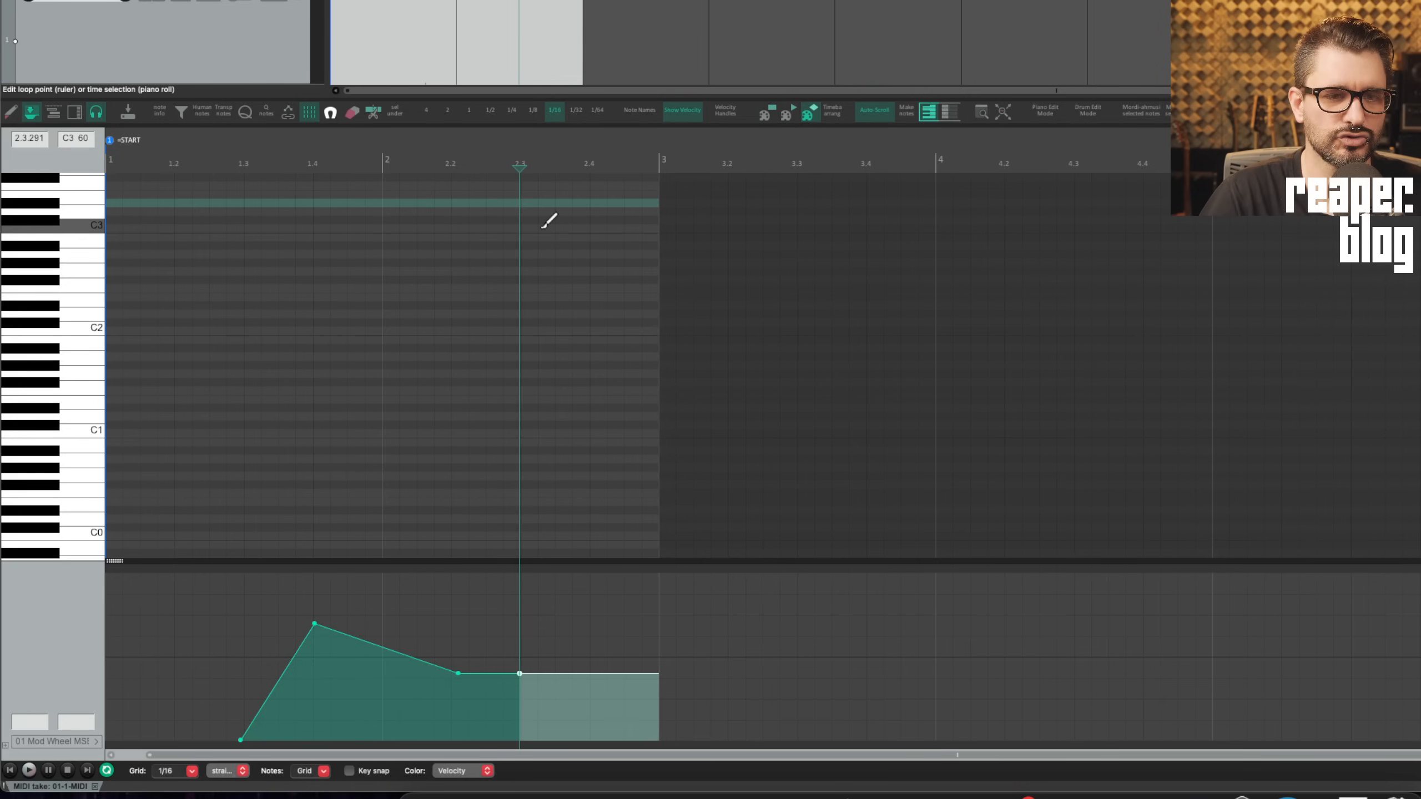
{"action": "scroll", "coordinate": [542, 229], "scroll_direction": "up", "scroll_amount": 3}
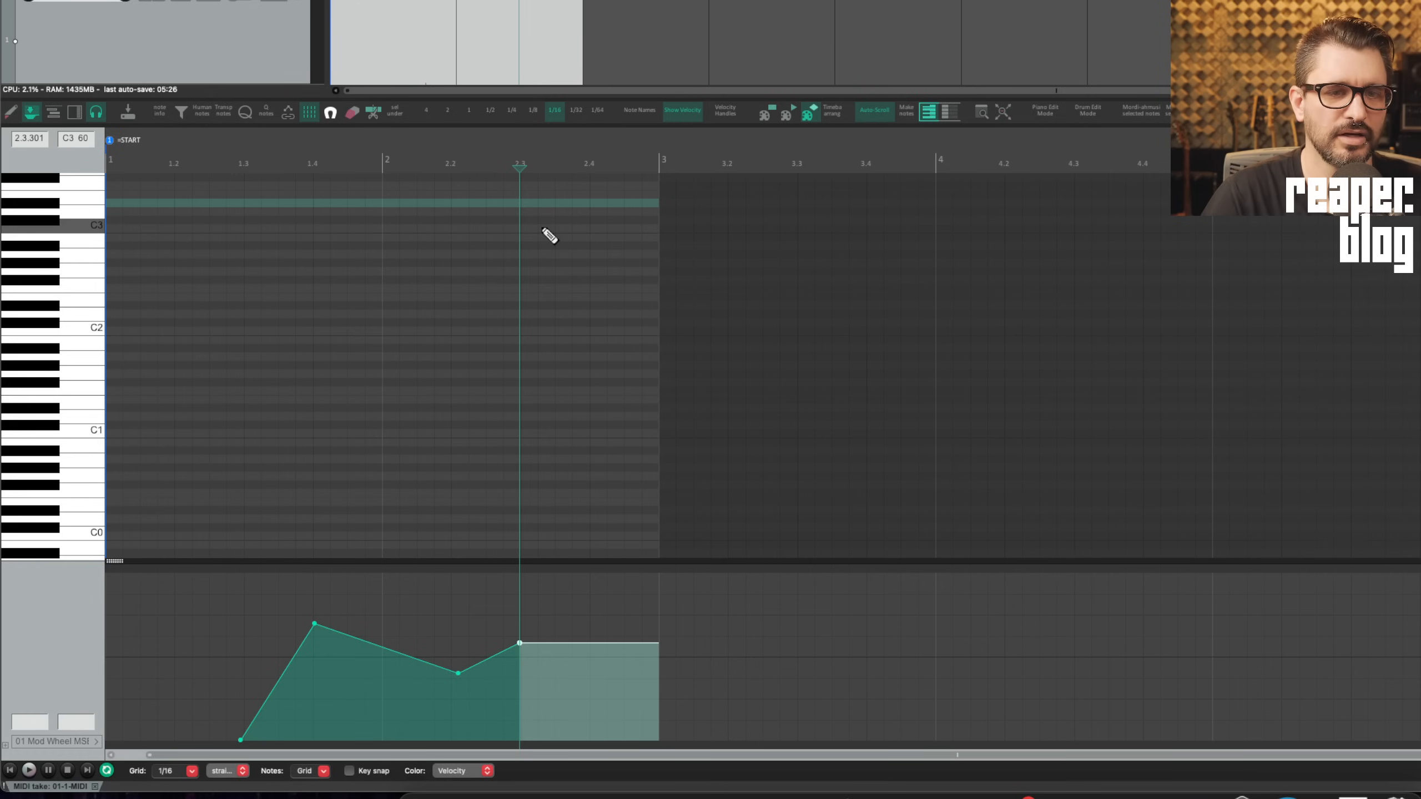
{"action": "key", "text": "space"}
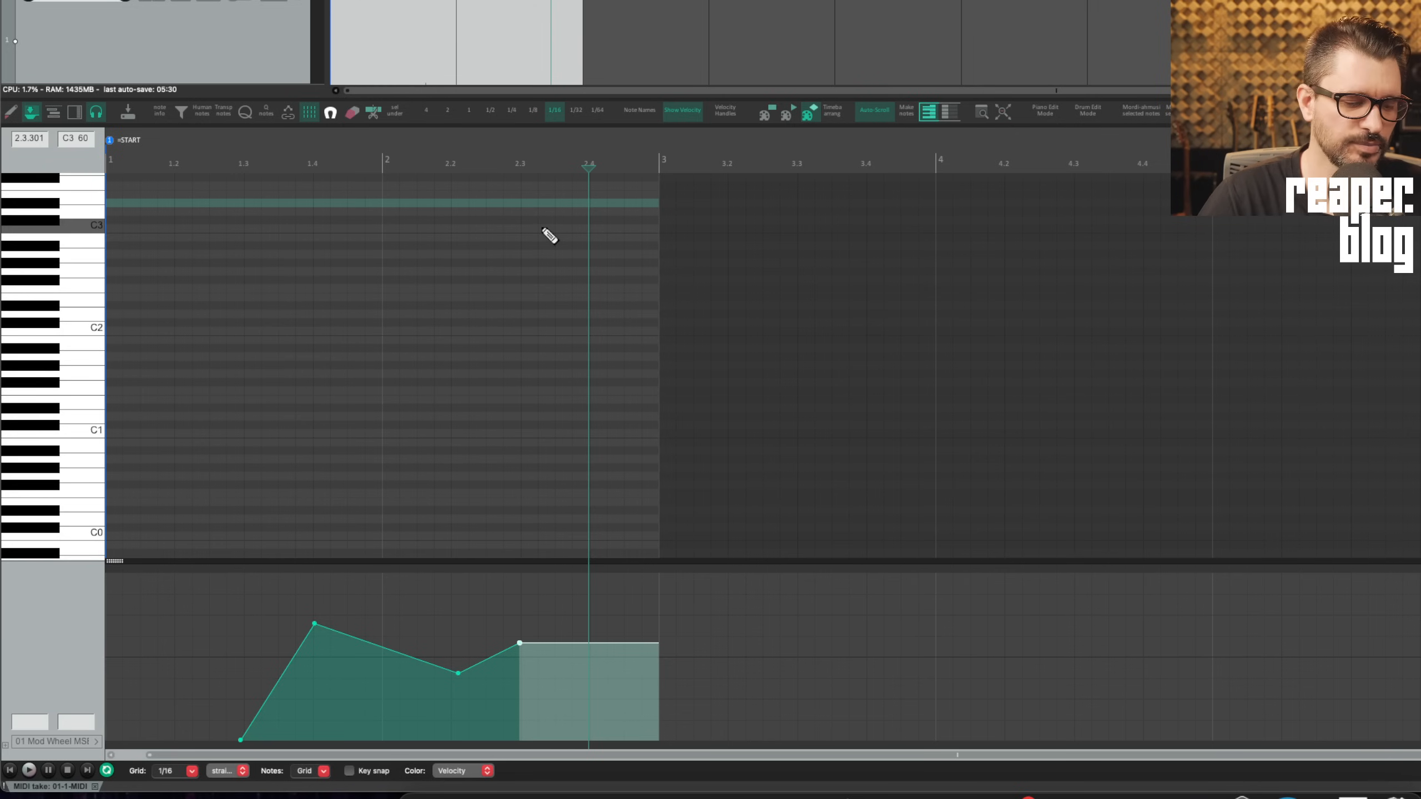
{"action": "key", "text": "i"}
{"action": "scroll", "coordinate": [542, 228], "scroll_direction": "down", "scroll_amount": 10}
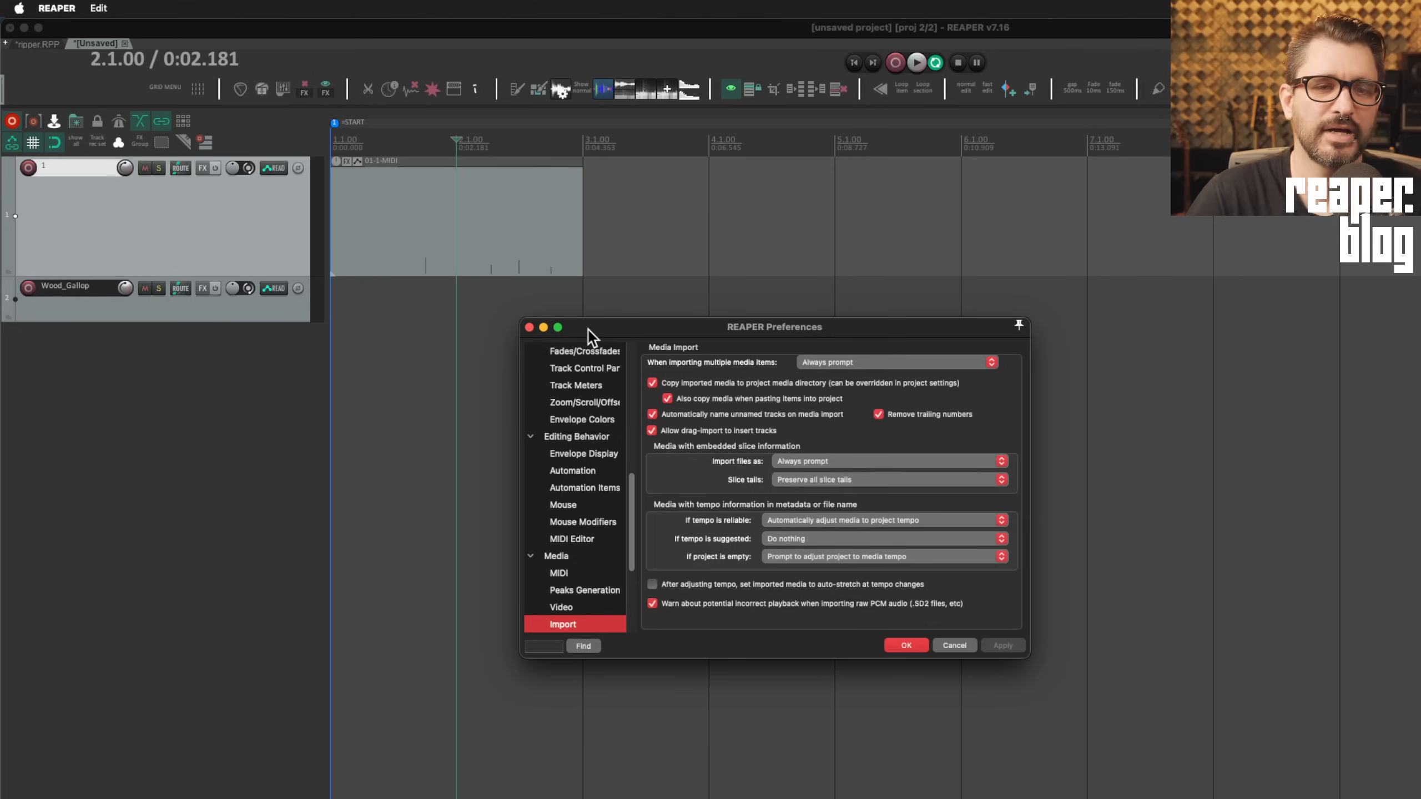
Move the Preferences window and stretch it larger, then shrink it back to minimum size
{"action": "left_click_drag", "start_coordinate": [588, 329], "coordinate": [521, 252]}
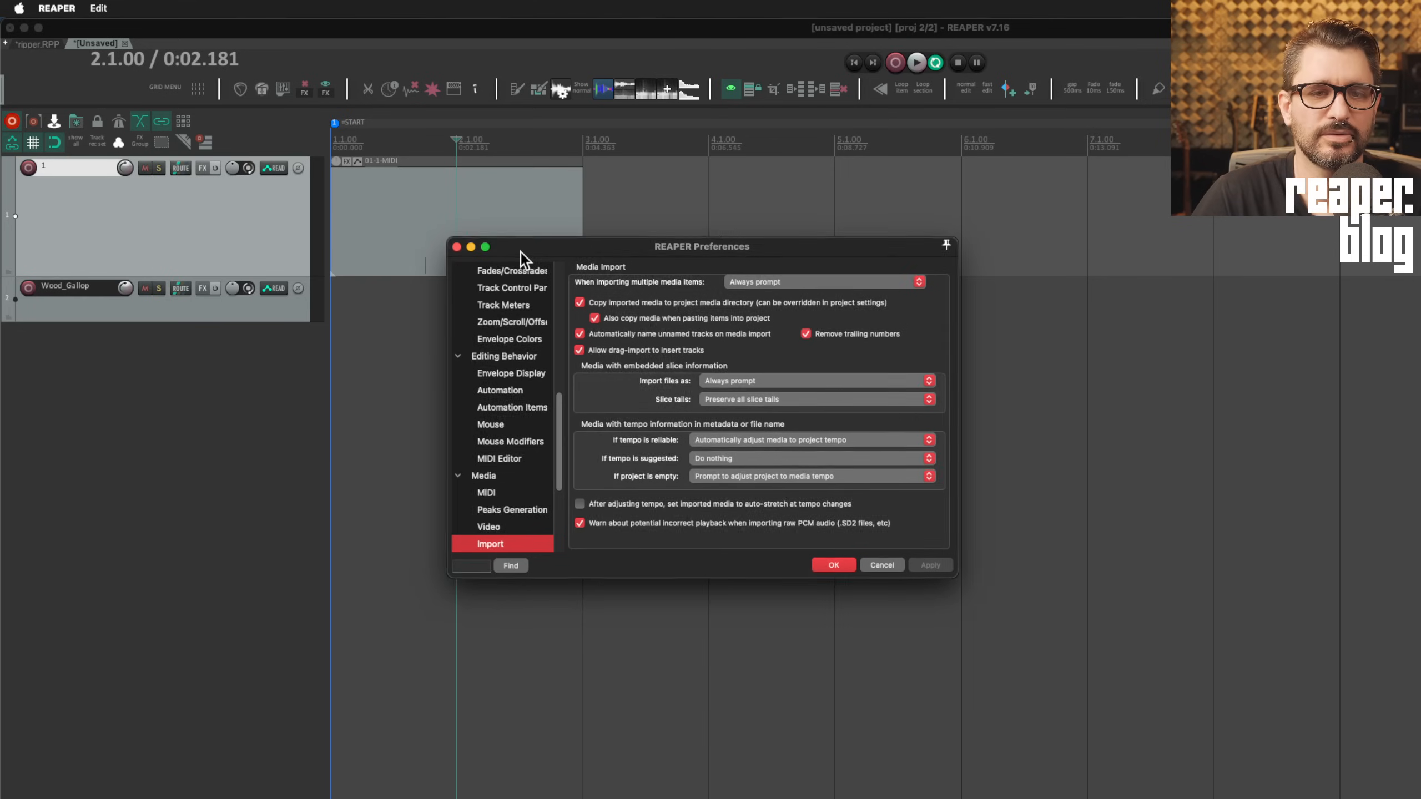
{"action": "left_click_drag", "start_coordinate": [1052, 582], "coordinate": [699, 480]}
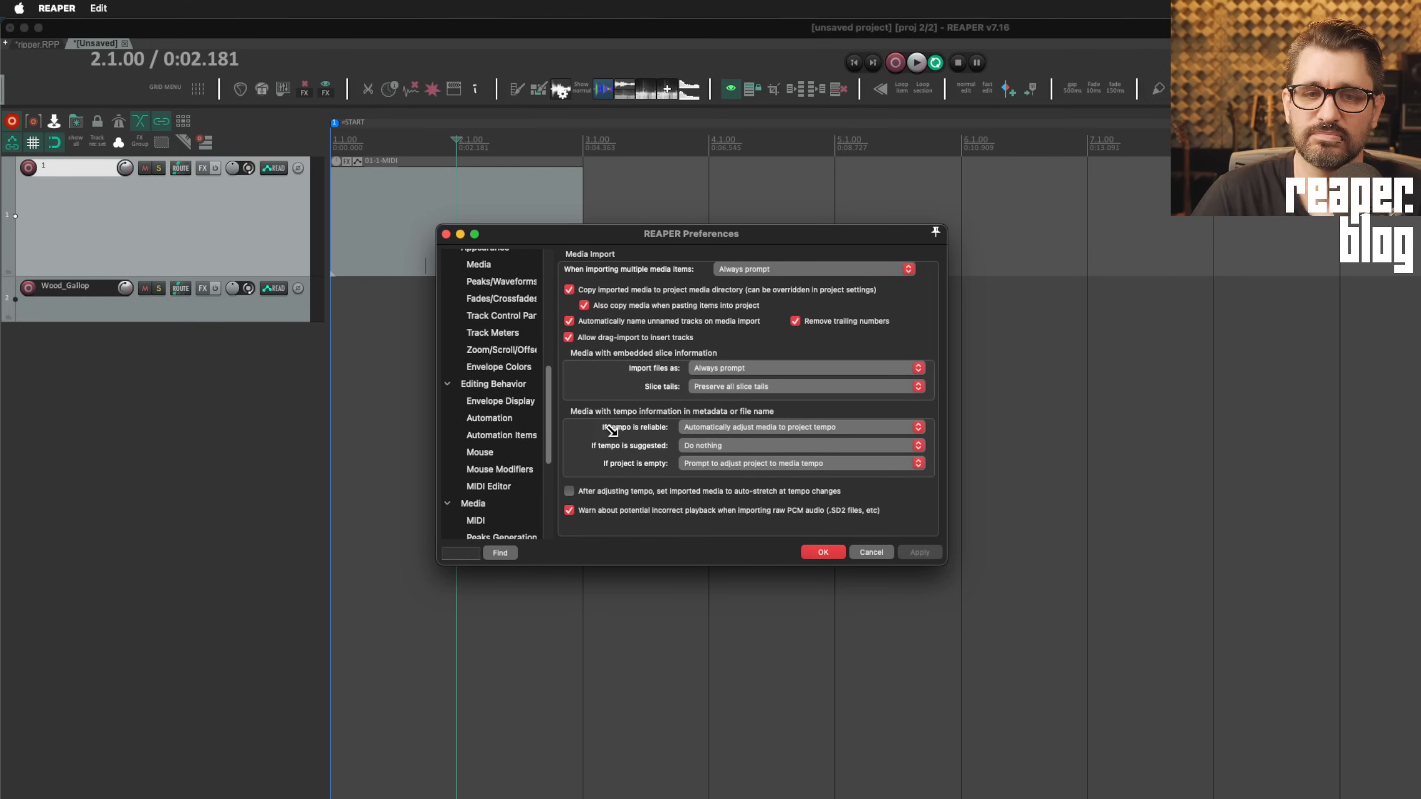
{"action": "left_click_drag", "start_coordinate": [611, 430], "coordinate": [742, 474]}
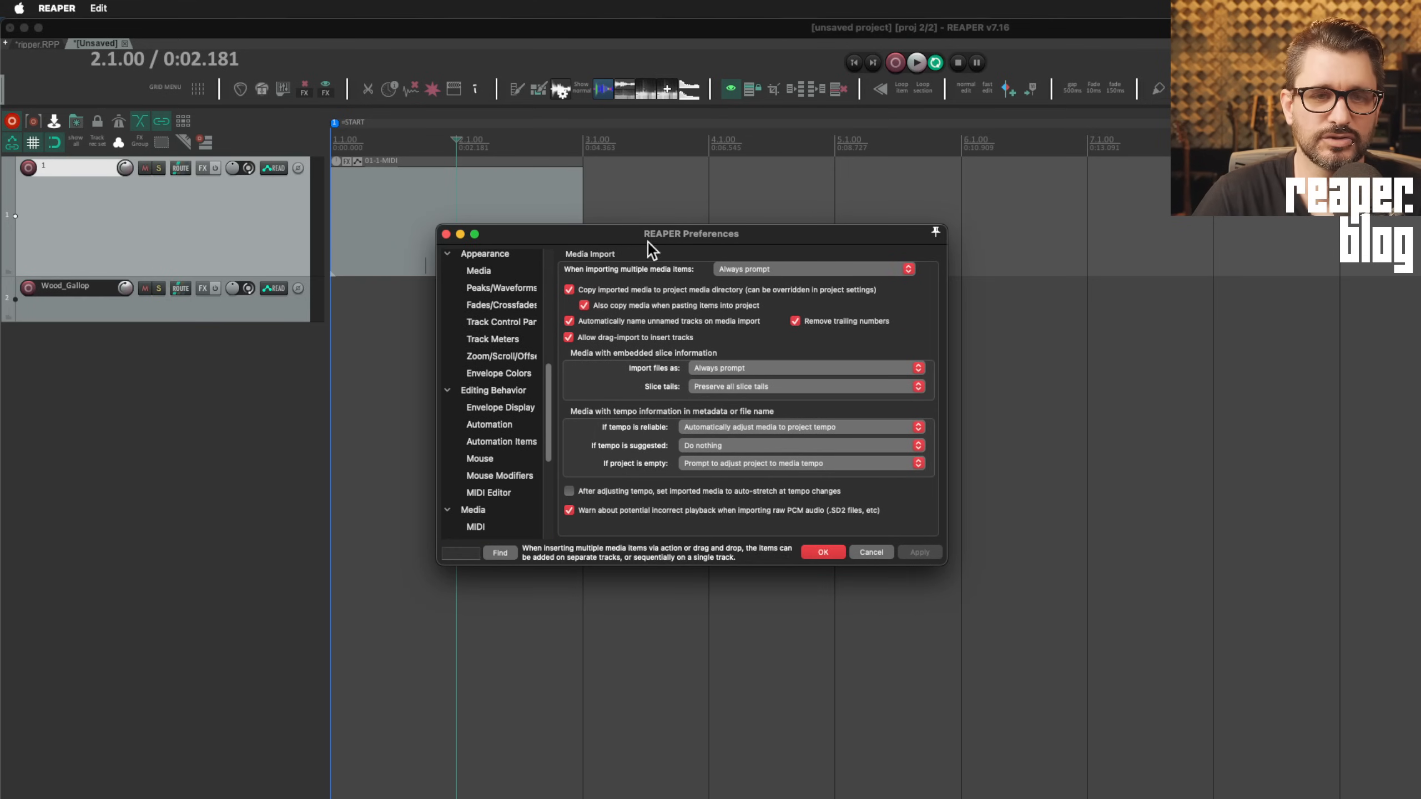
{"action": "left_click_drag", "start_coordinate": [653, 231], "coordinate": [592, 187]}
{"action": "left_click_drag", "start_coordinate": [940, 559], "coordinate": [901, 611]}
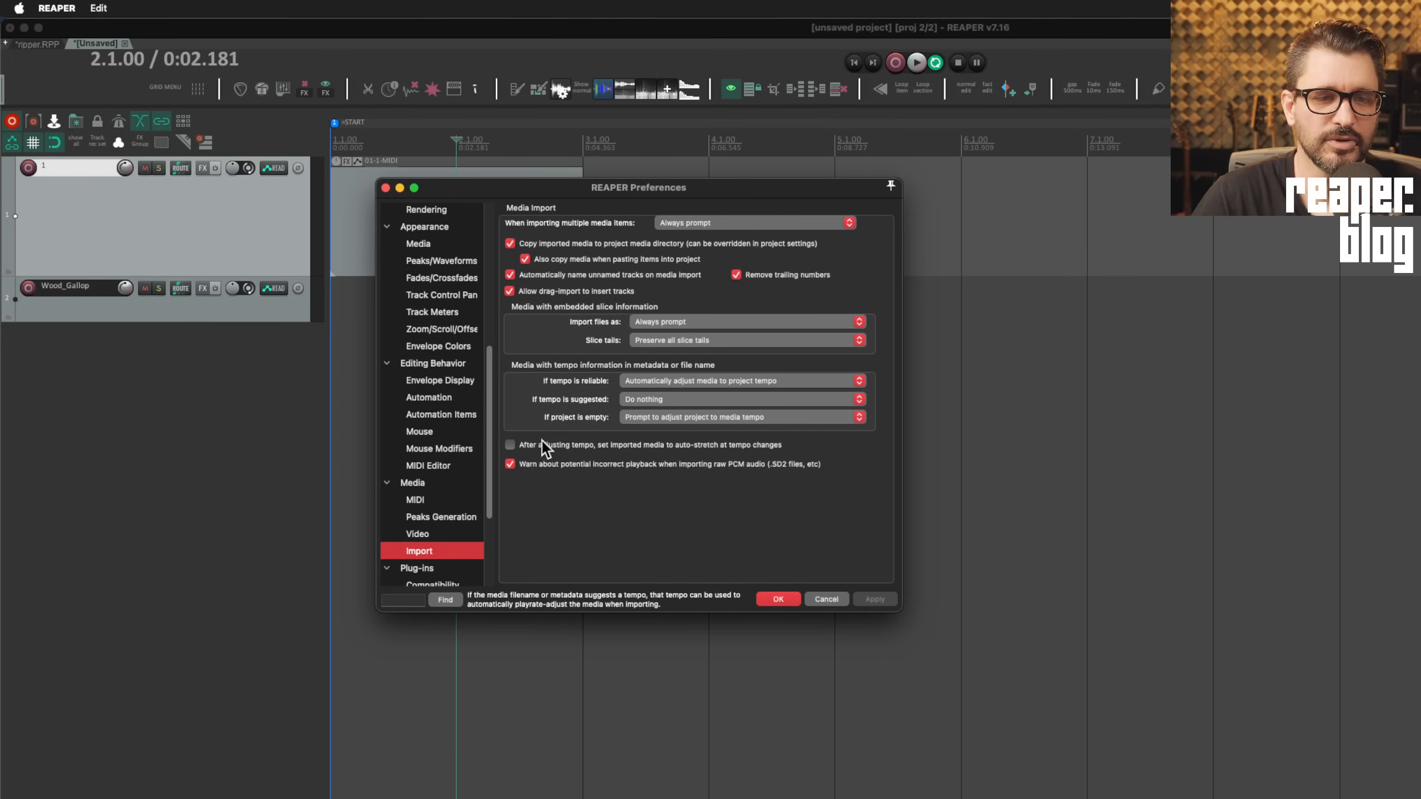
Browse the Automation, Envelope Display, Editing Behavior and Mouse Modifiers pages in a much larger window
{"action": "left_click", "coordinate": [440, 398]}
{"action": "left_click", "coordinate": [443, 411]}
{"action": "left_click", "coordinate": [446, 378]}
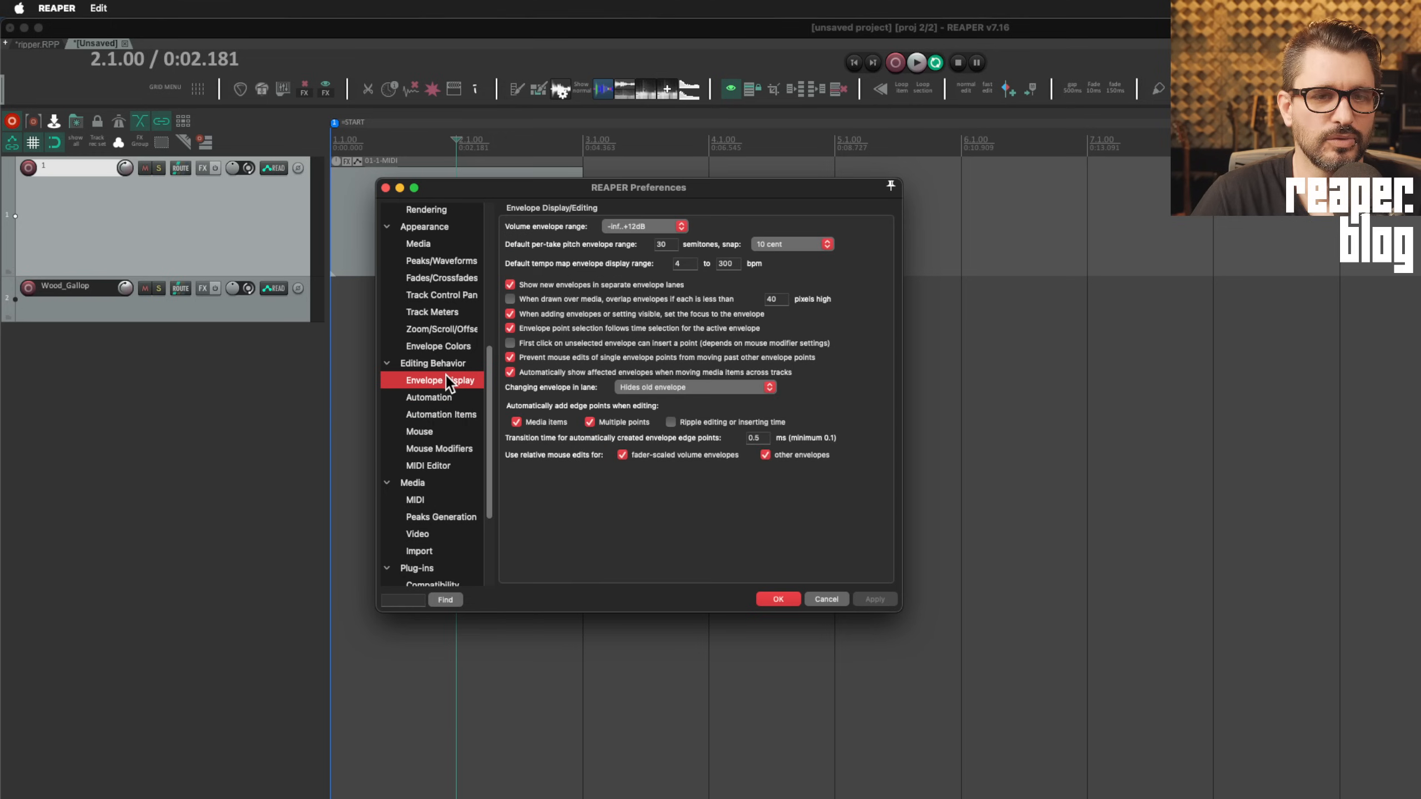
{"action": "left_click", "coordinate": [443, 369]}
{"action": "left_click", "coordinate": [437, 450]}
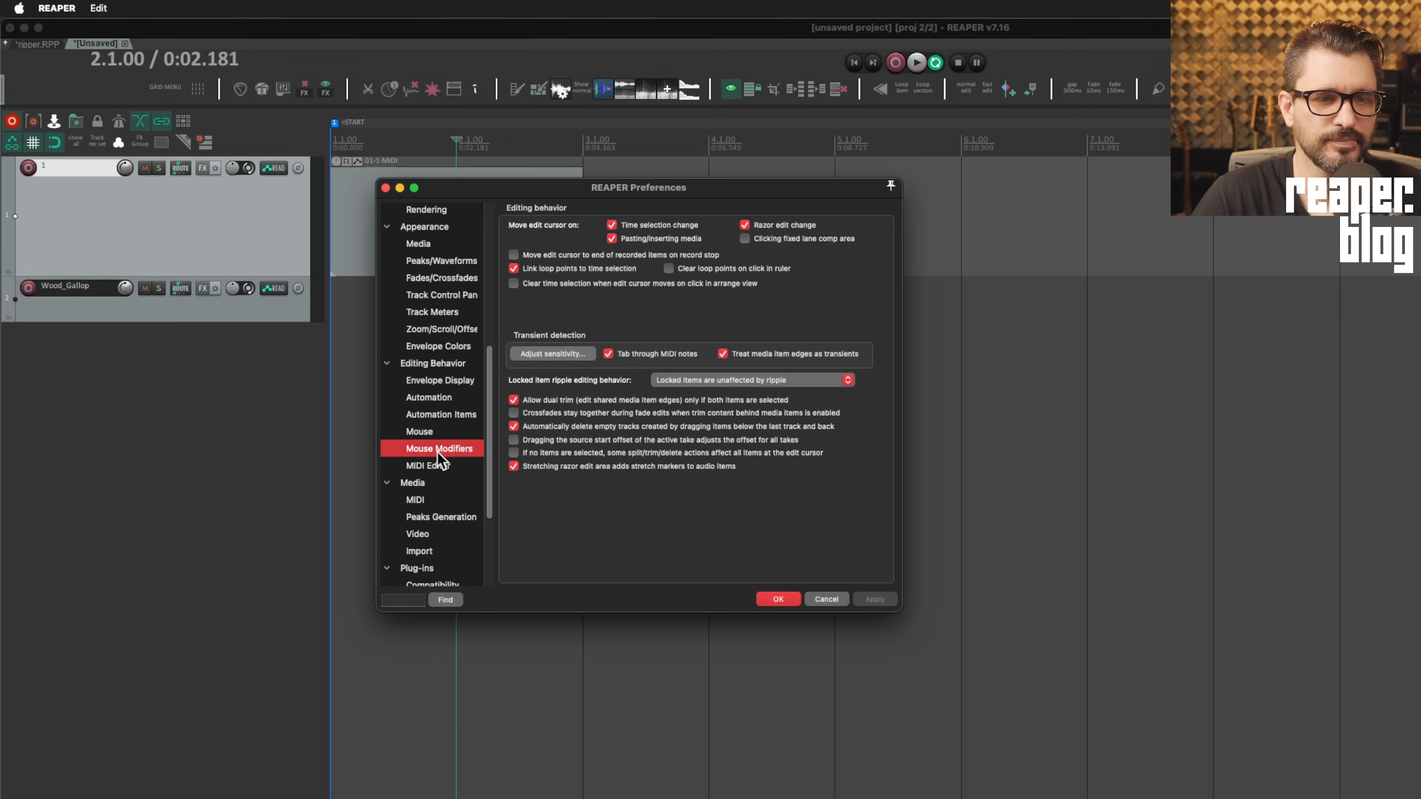
{"action": "left_click_drag", "start_coordinate": [894, 609], "coordinate": [1250, 798]}
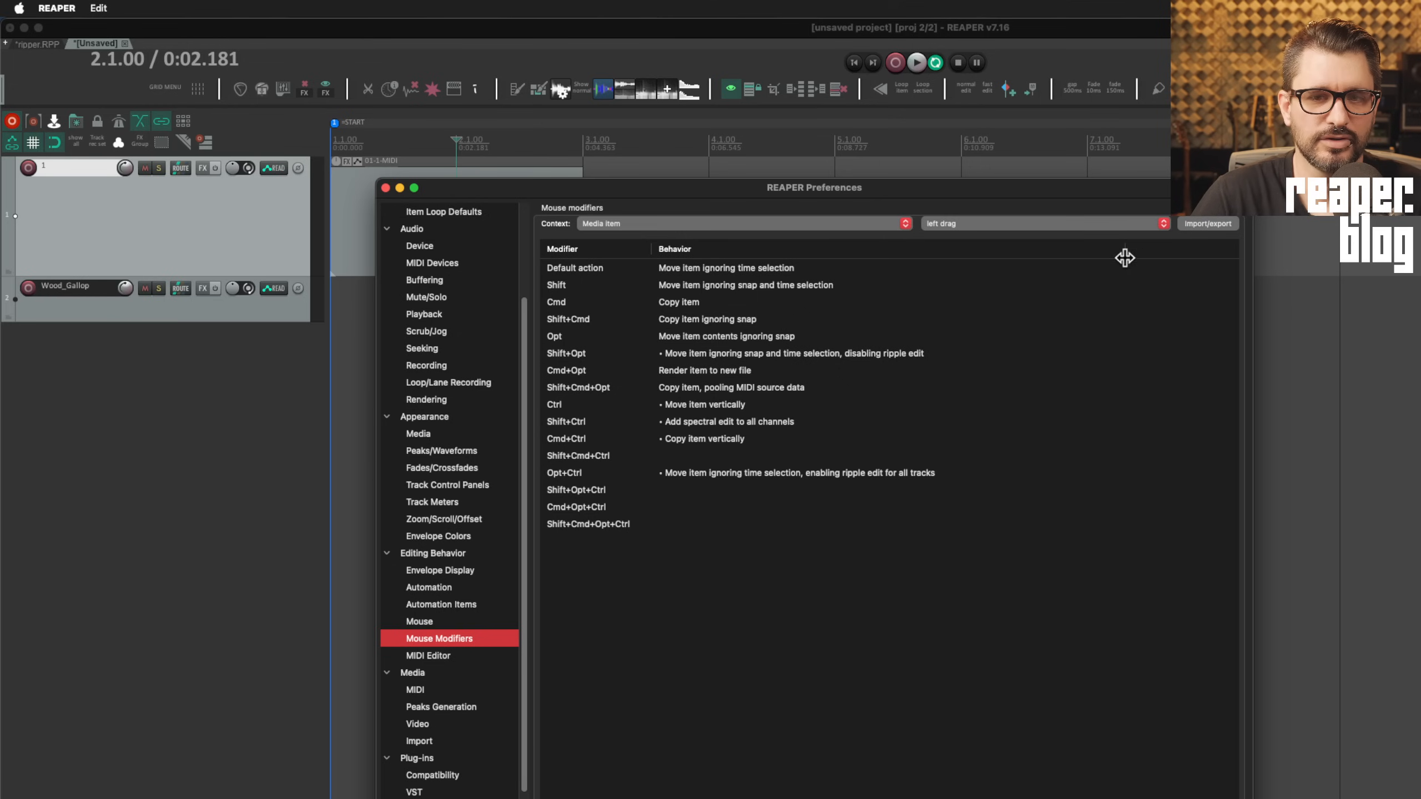
{"action": "left_click", "coordinate": [804, 223]}
{"action": "left_click", "coordinate": [806, 223]}
Show the MIDI Editor and MIDI Devices pages, widen the input columns, then shrink and centre the window
{"action": "left_click", "coordinate": [460, 656]}
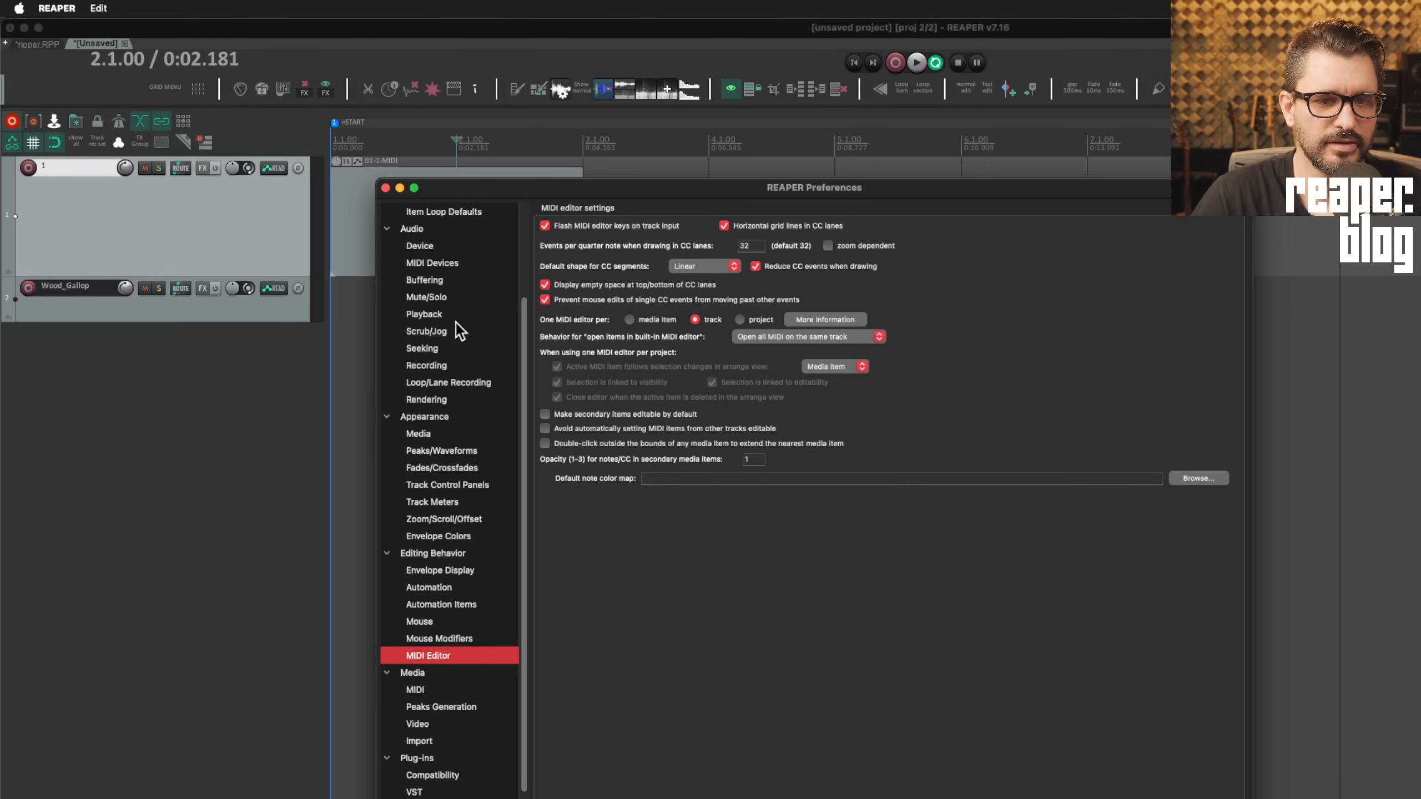
{"action": "left_click", "coordinate": [431, 262]}
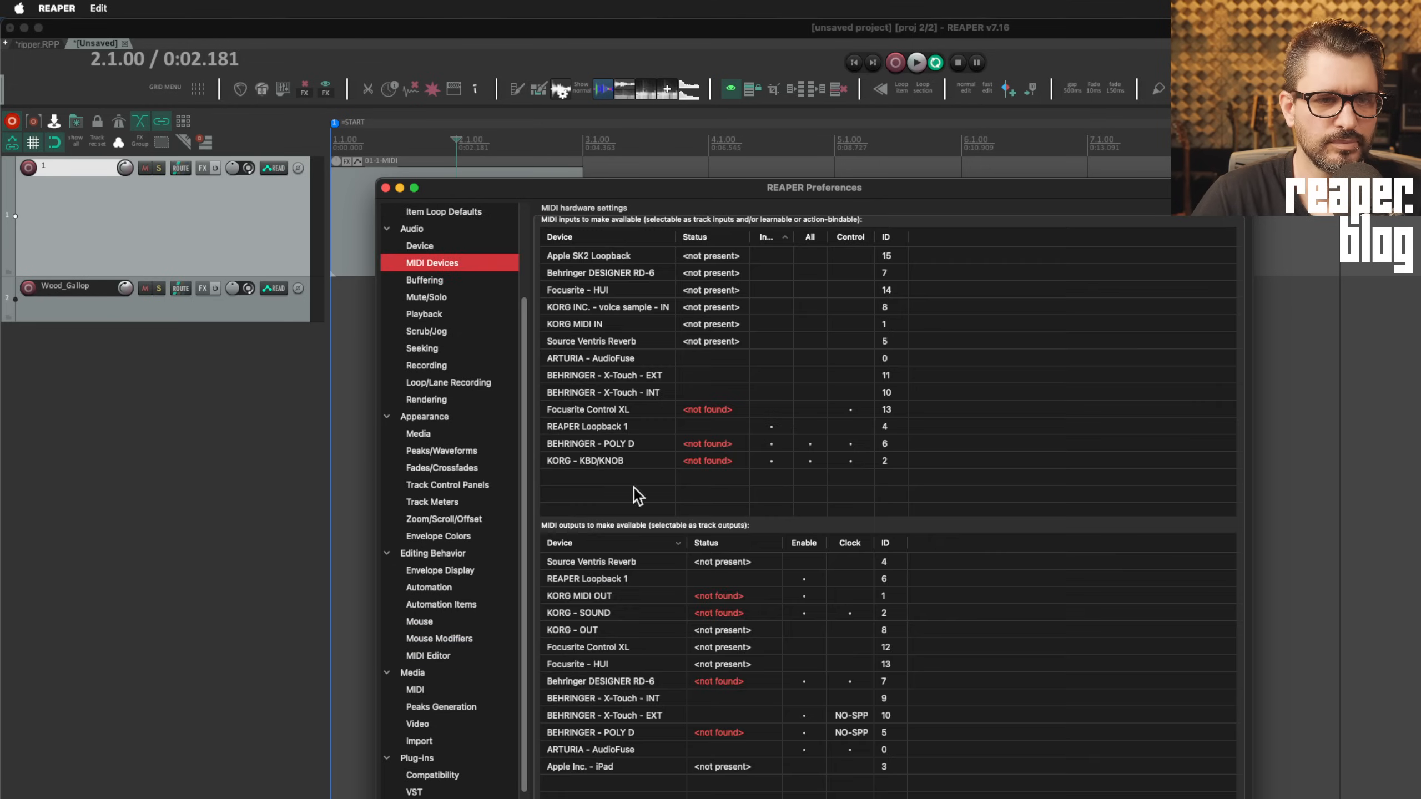
{"action": "left_click_drag", "start_coordinate": [952, 189], "coordinate": [871, 41]}
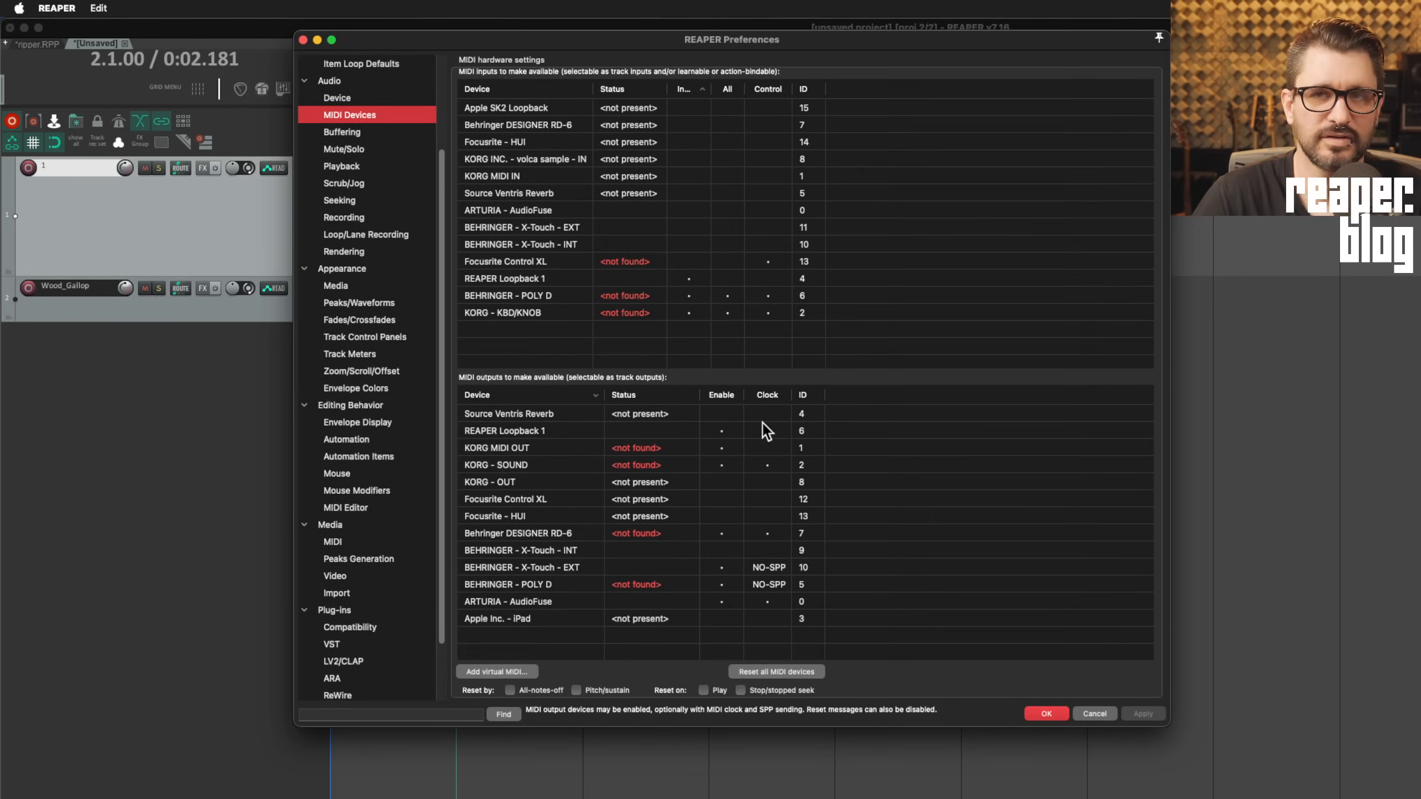
{"action": "left_click_drag", "start_coordinate": [707, 727], "coordinate": [706, 798]}
{"action": "left_click_drag", "start_coordinate": [711, 90], "coordinate": [942, 96]}
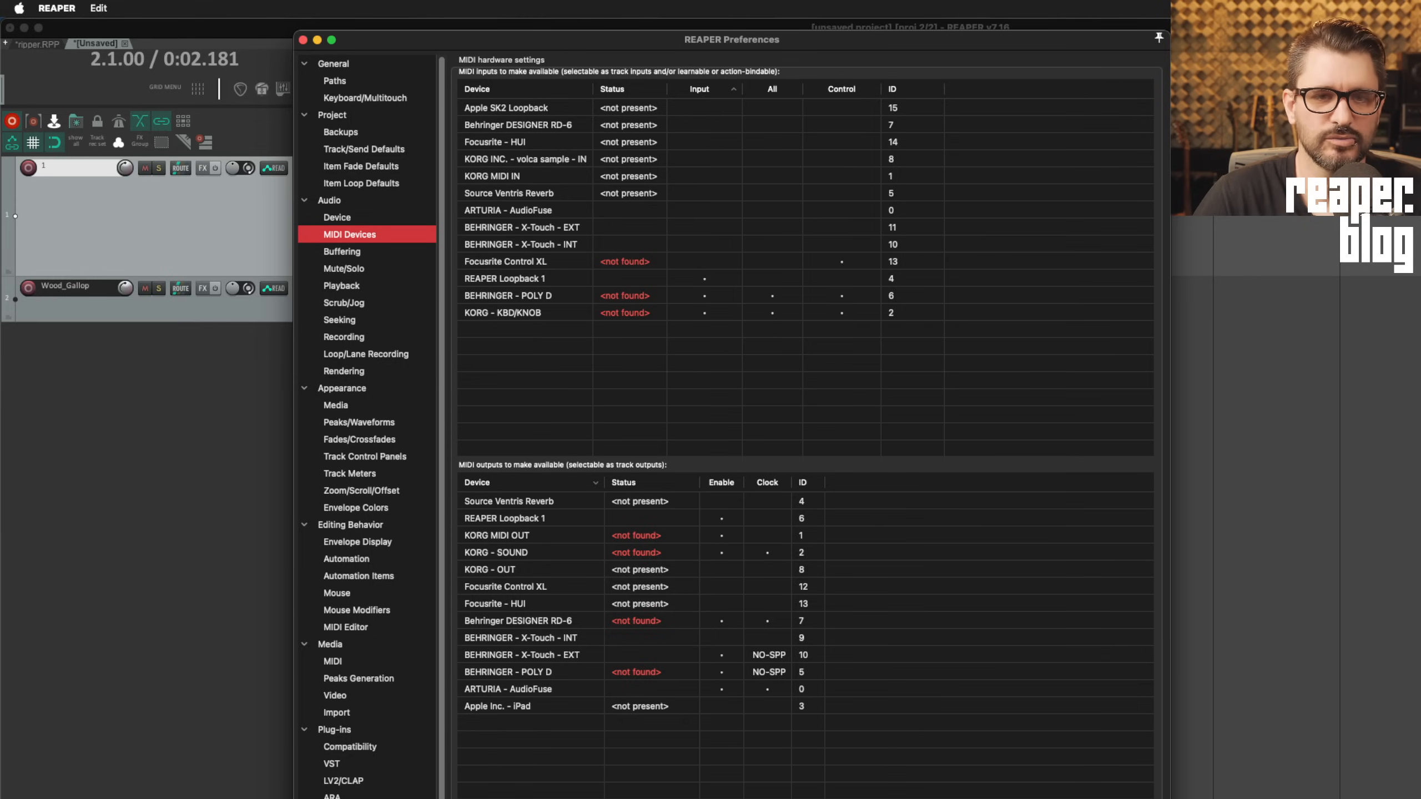
{"action": "left_click_drag", "start_coordinate": [1169, 798], "coordinate": [629, 249]}
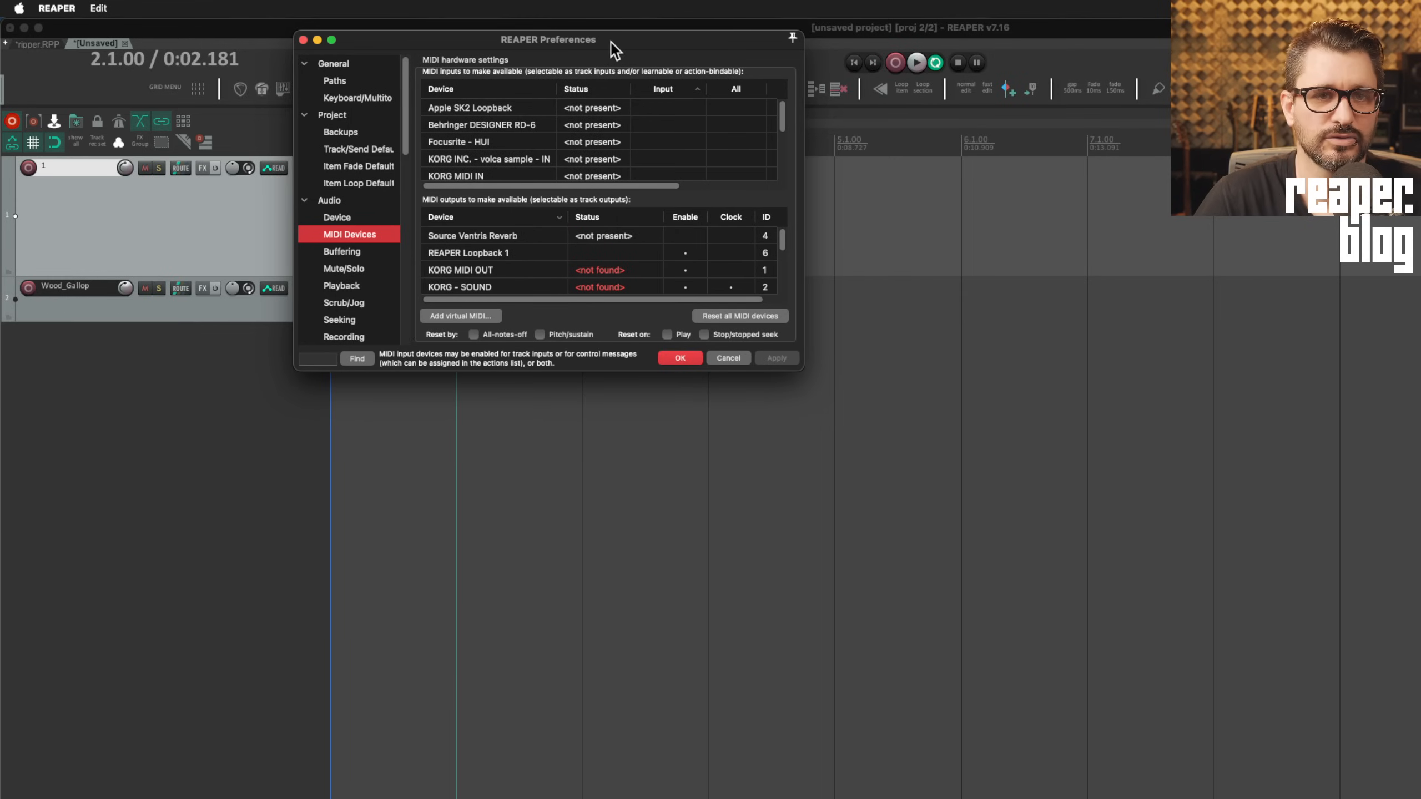
{"action": "left_click_drag", "start_coordinate": [610, 42], "coordinate": [808, 240]}
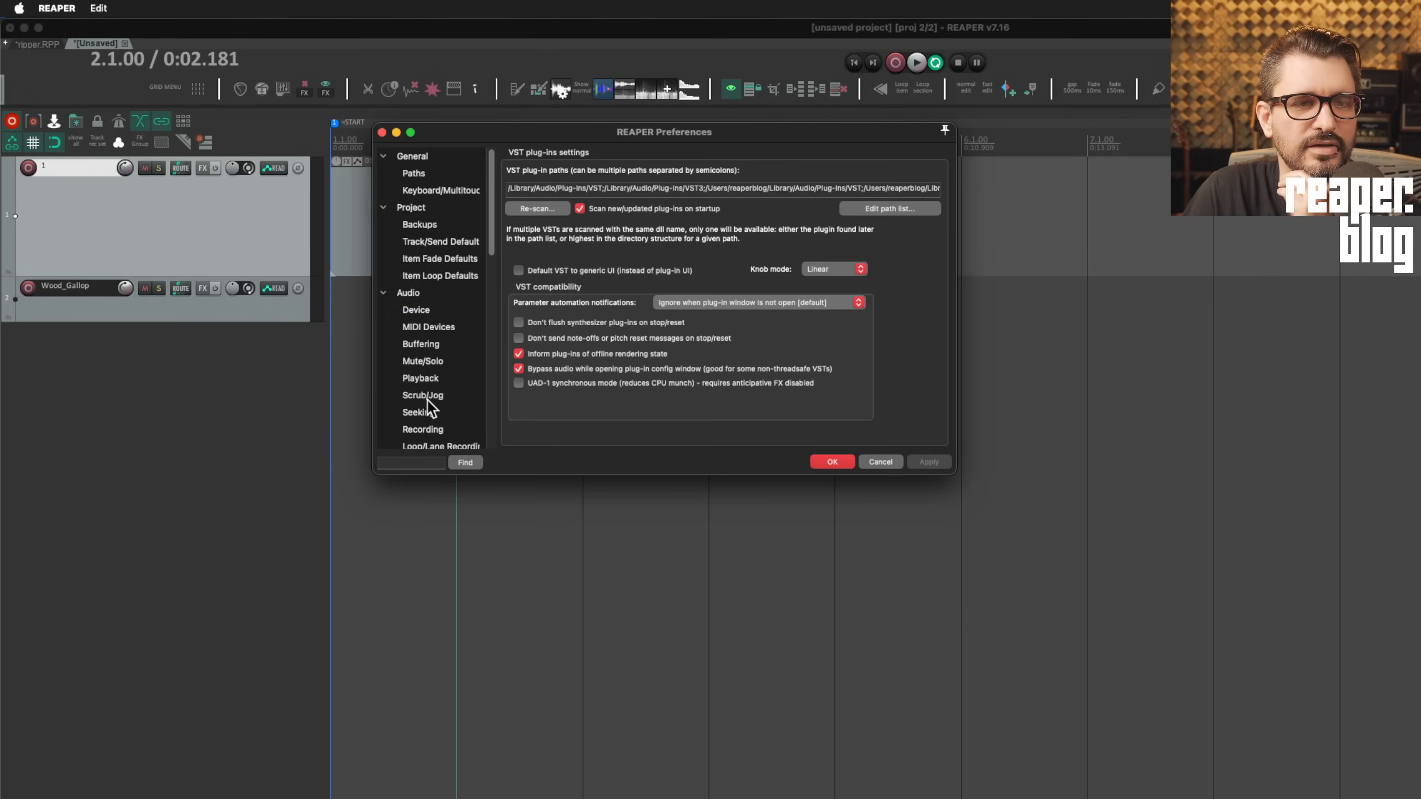
Search Preferences for 'stretch' and change the maximum stretch marker handle size from 15 to 6 pixels
{"action": "left_click", "coordinate": [405, 463]}
{"action": "type", "text": "stretch"}
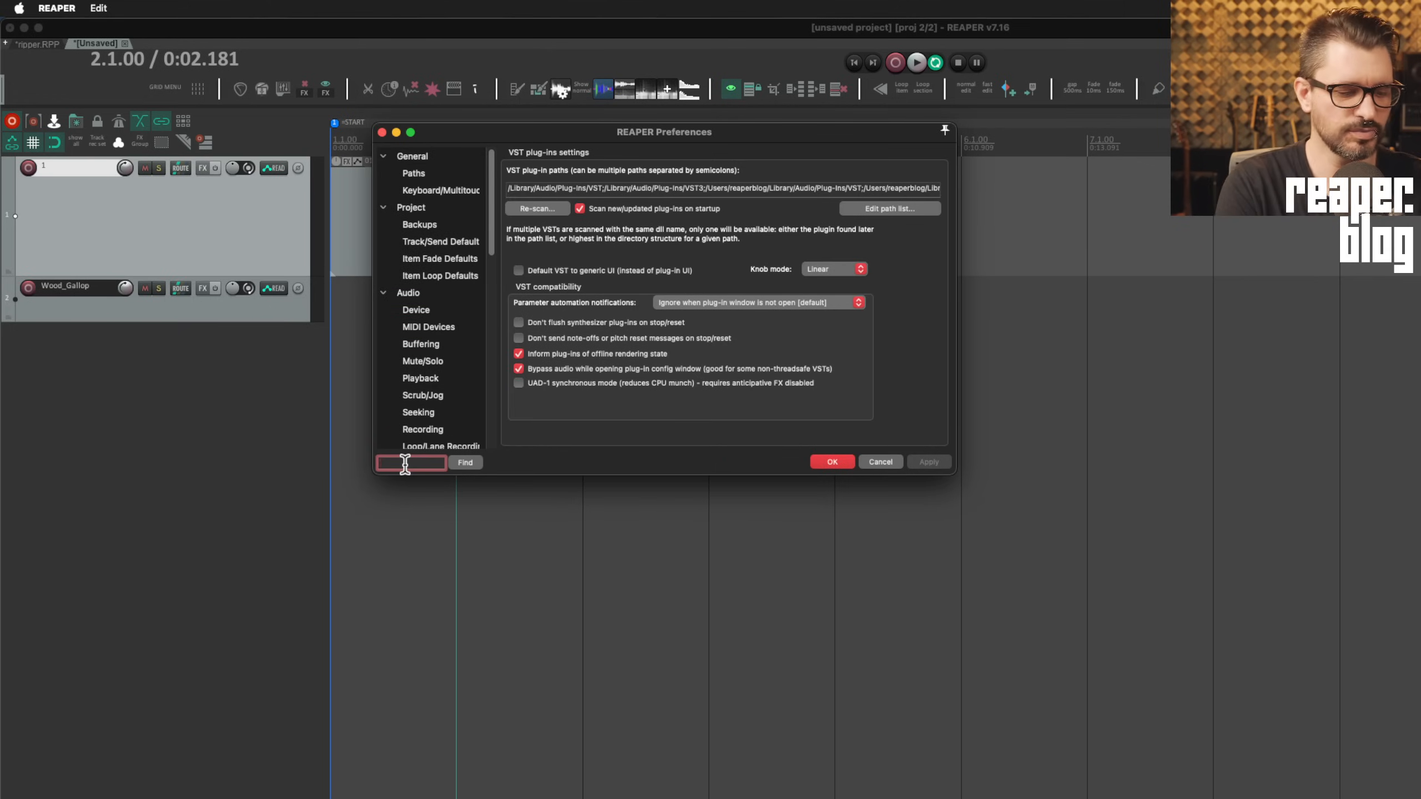
{"action": "key", "text": "Return"}
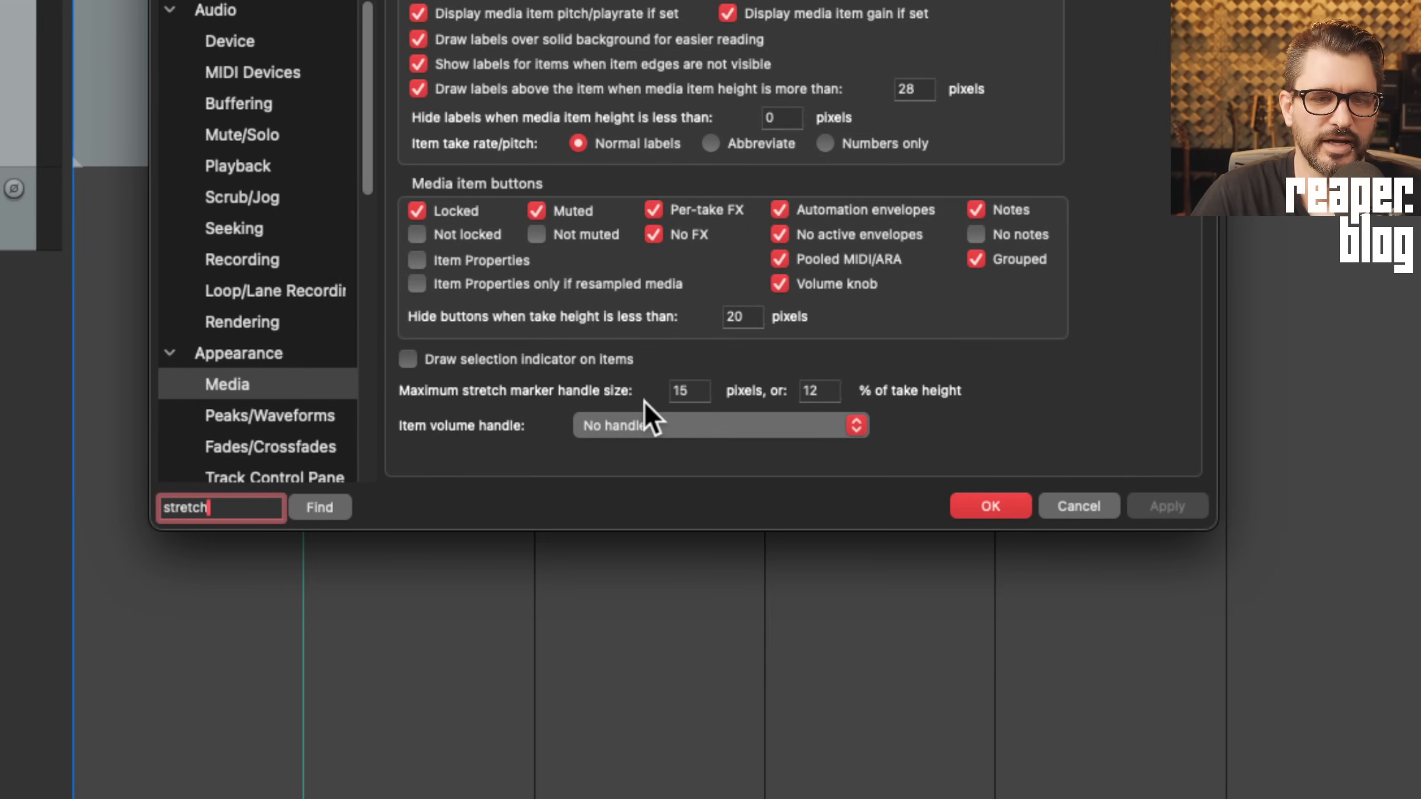
{"action": "left_click", "coordinate": [701, 392]}
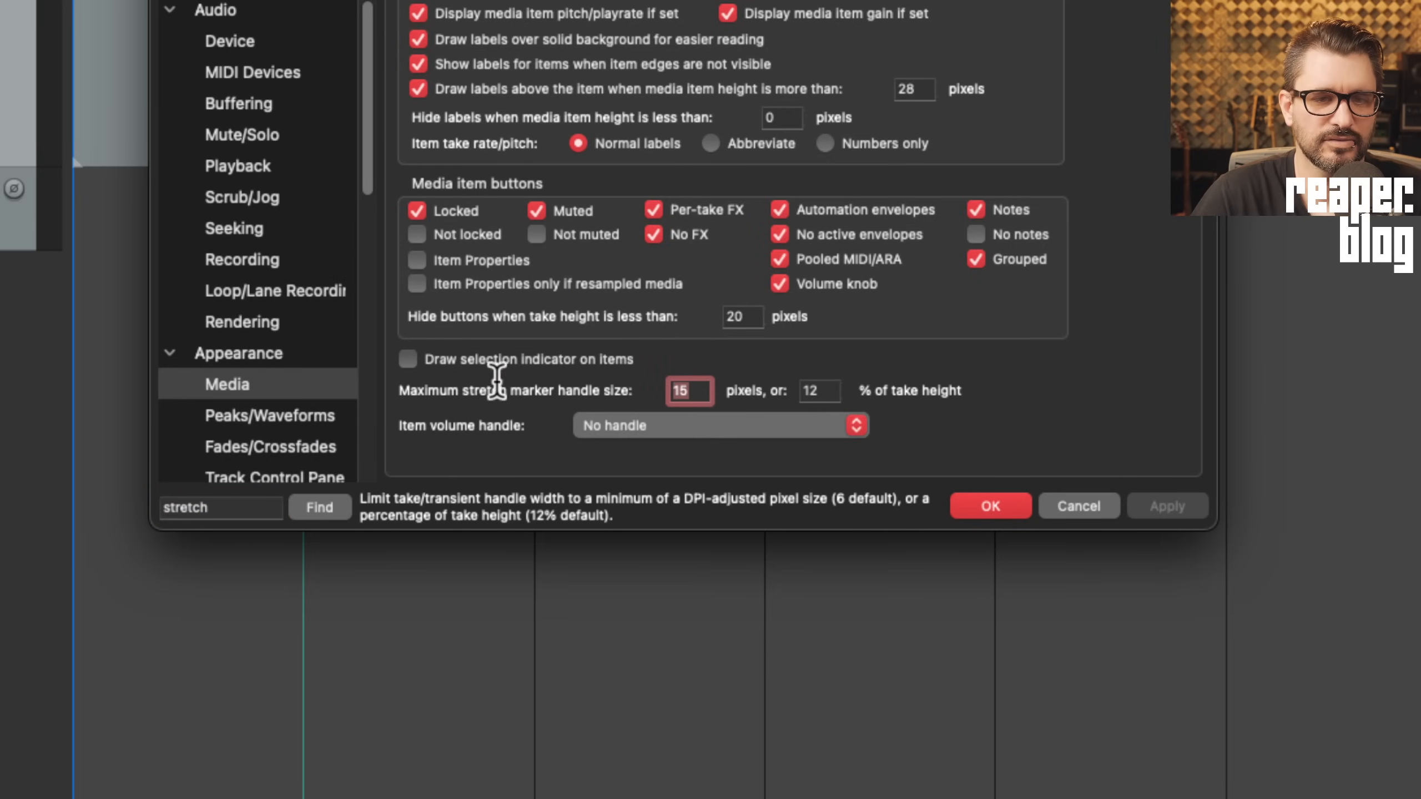
{"action": "key", "text": "BackSpace"}
{"action": "key", "text": "BackSpace"}
{"action": "type", "text": "6"}
Keep 12% of take height, apply the setting, and drag a tambourine loop onto the timeline
{"action": "left_click", "coordinate": [820, 388]}
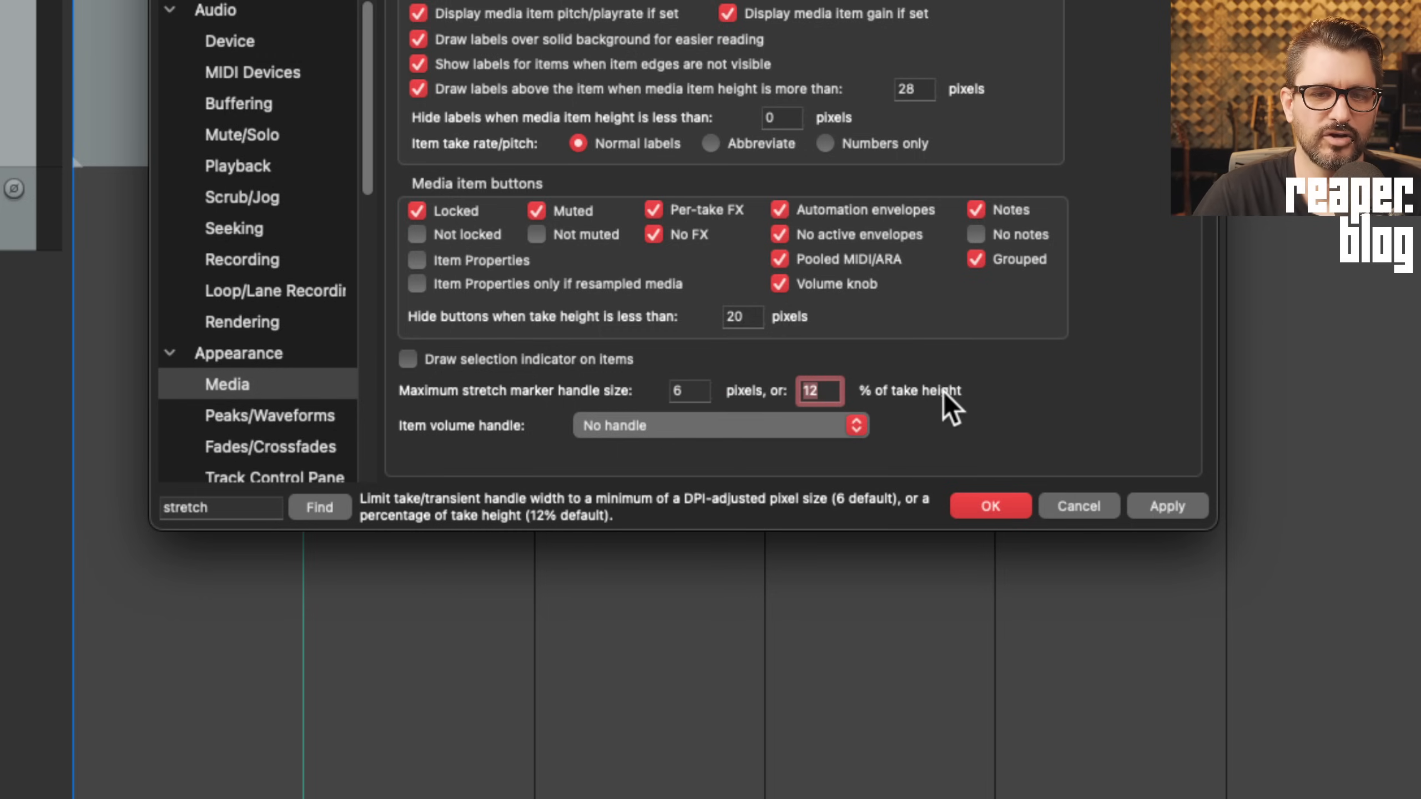
{"action": "left_click", "coordinate": [1165, 507]}
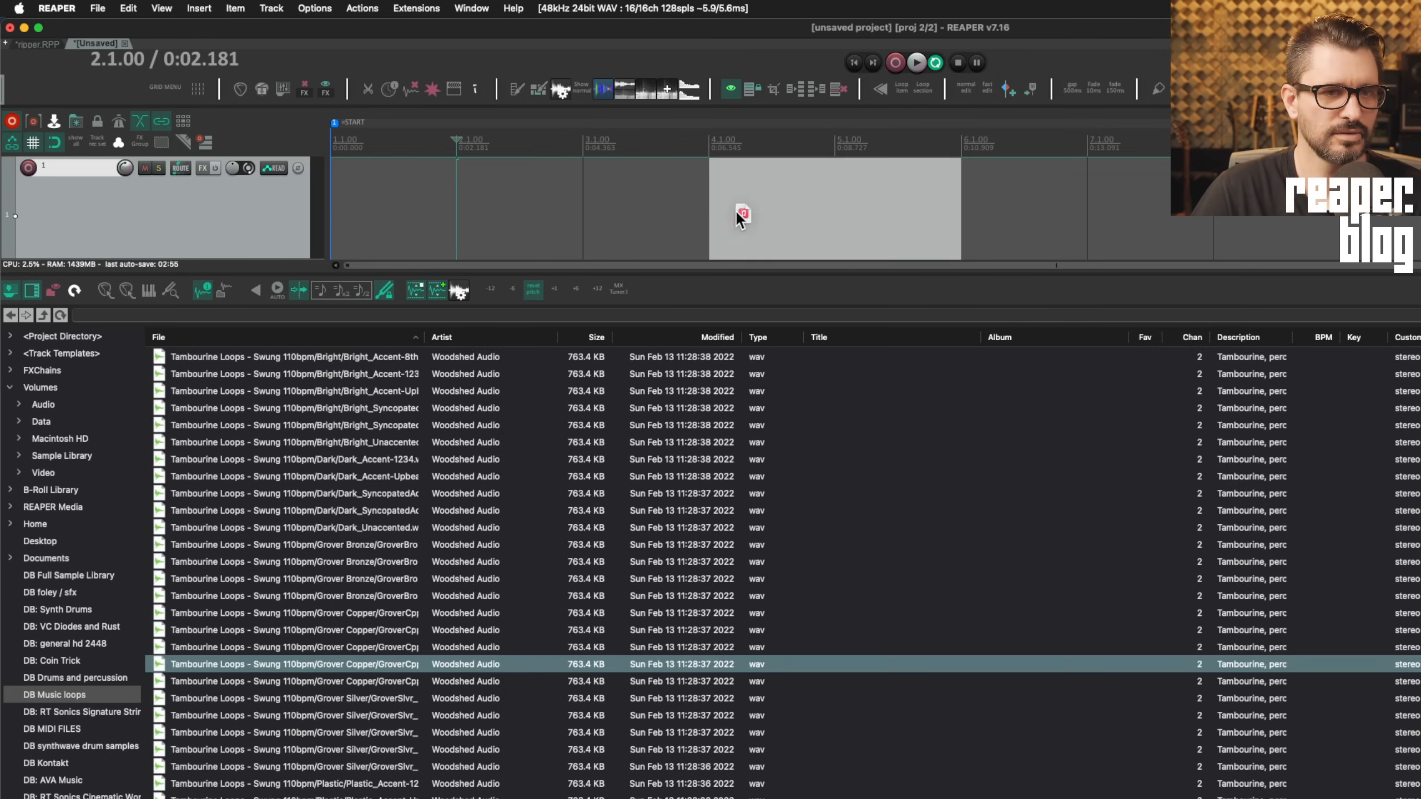
{"action": "left_click_drag", "start_coordinate": [735, 209], "coordinate": [487, 199]}
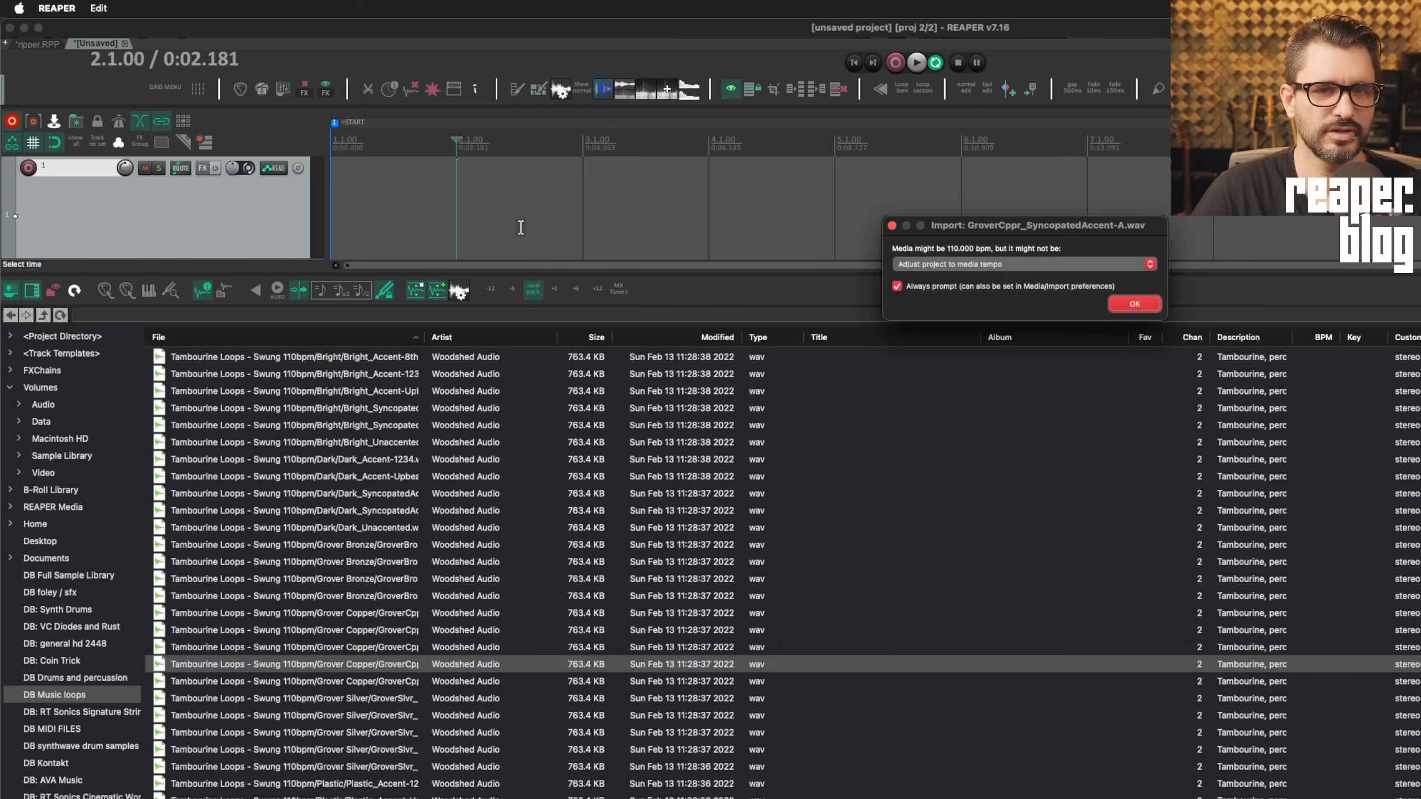
Import the GroverCppr_SyncopatedAccent-A loop onto track 1, mark a transient, and resize track 1's height
{"action": "left_click", "coordinate": [1001, 263]}
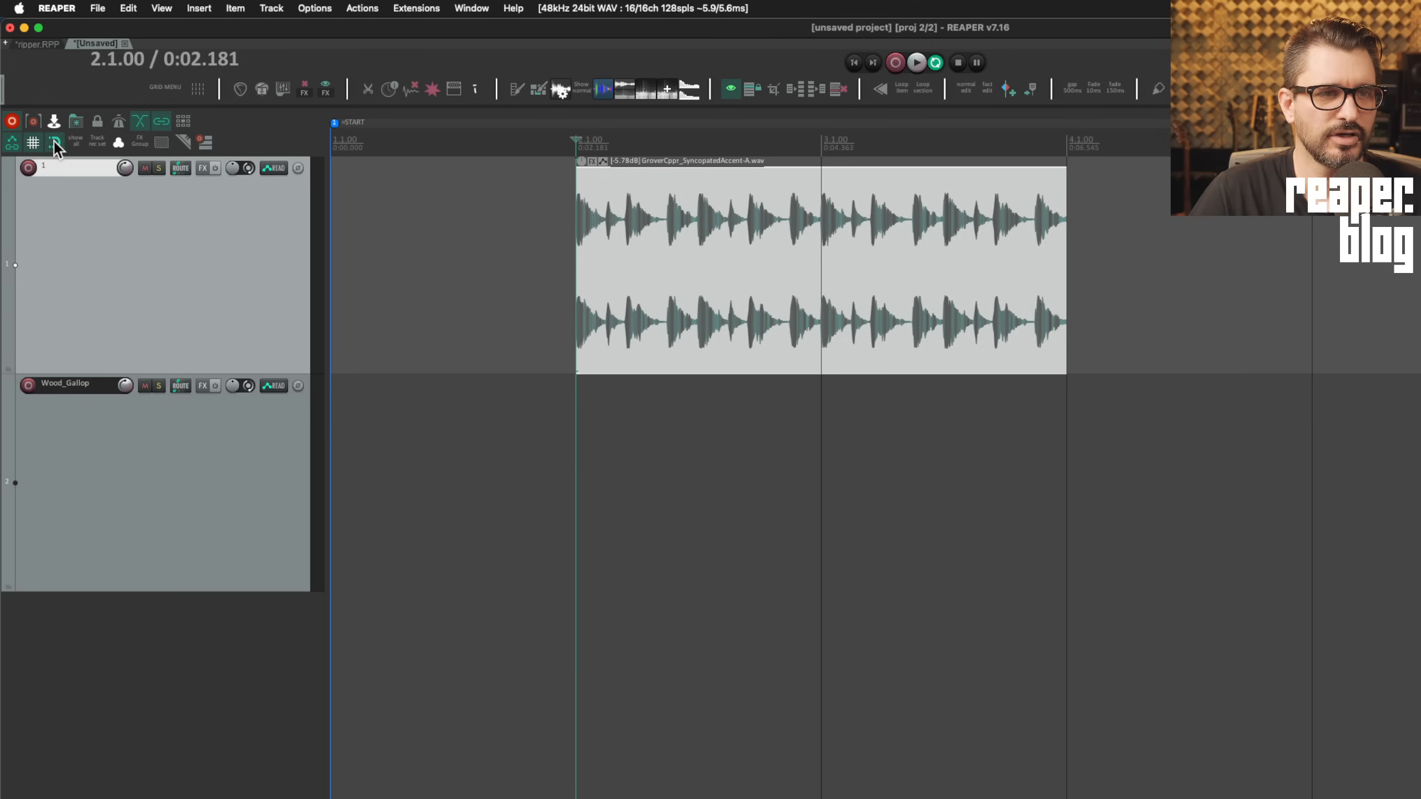
{"action": "right_click", "coordinate": [627, 231]}
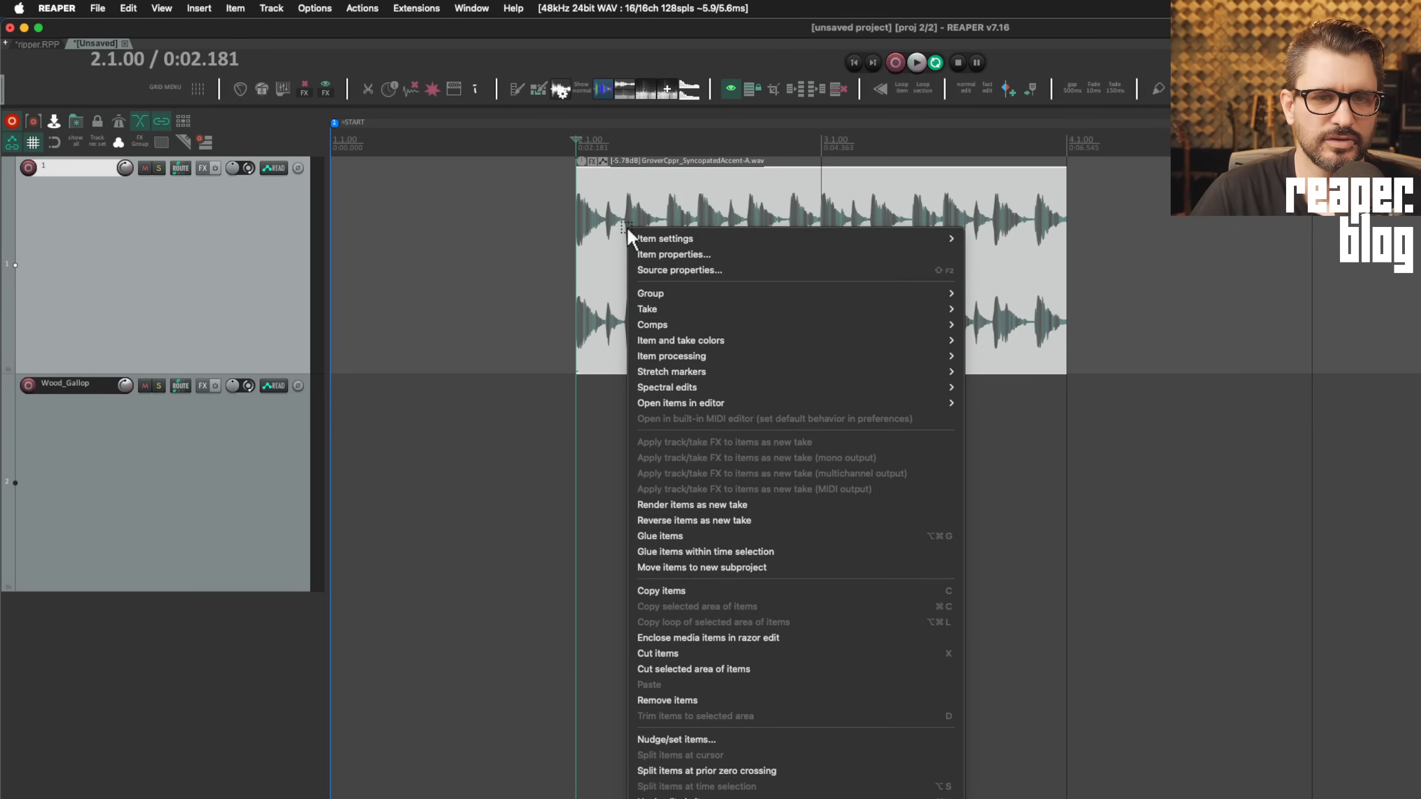
{"action": "mouse_move", "coordinate": [895, 371]}
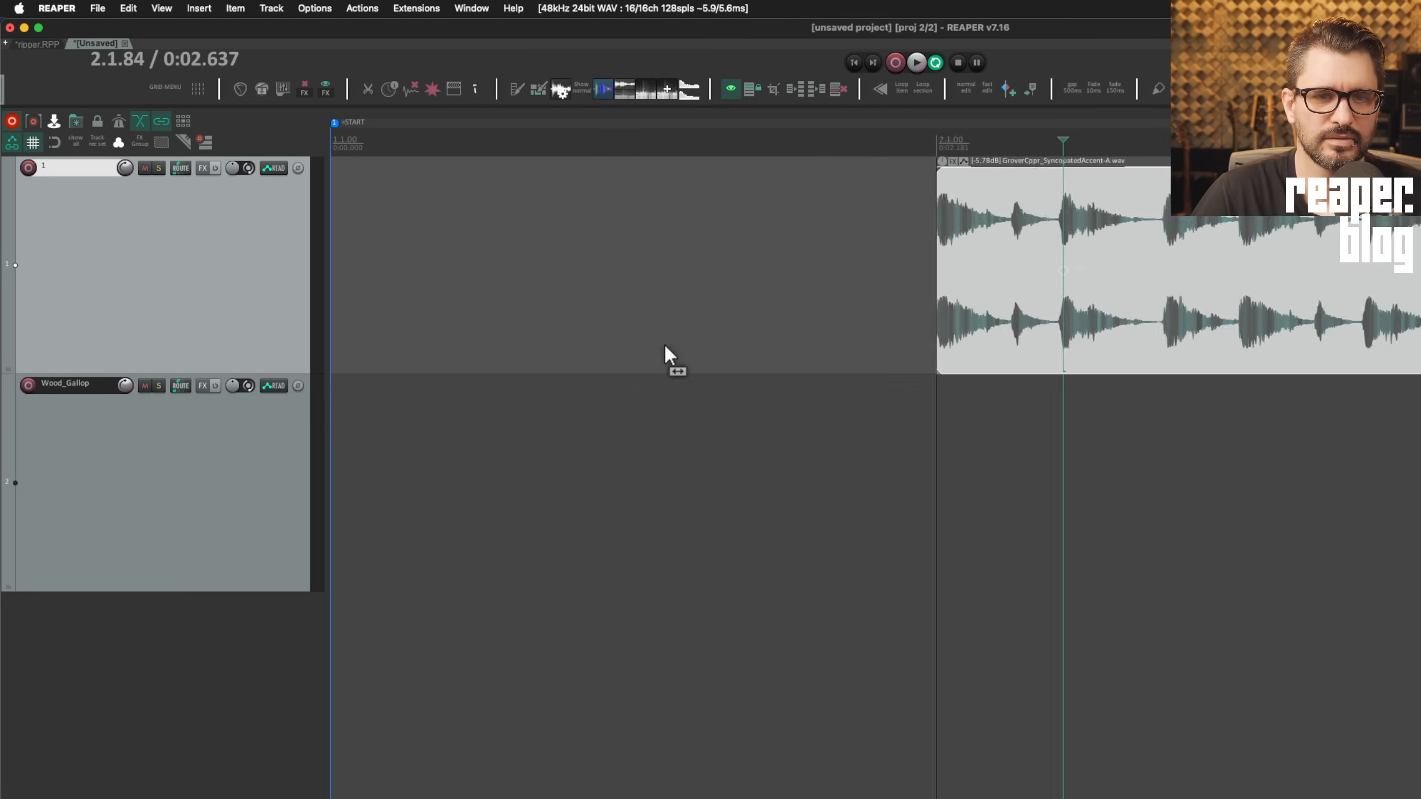
{"action": "scroll", "coordinate": [666, 356], "scroll_direction": "right", "scroll_amount": 5}
{"action": "left_click", "coordinate": [1069, 273]}
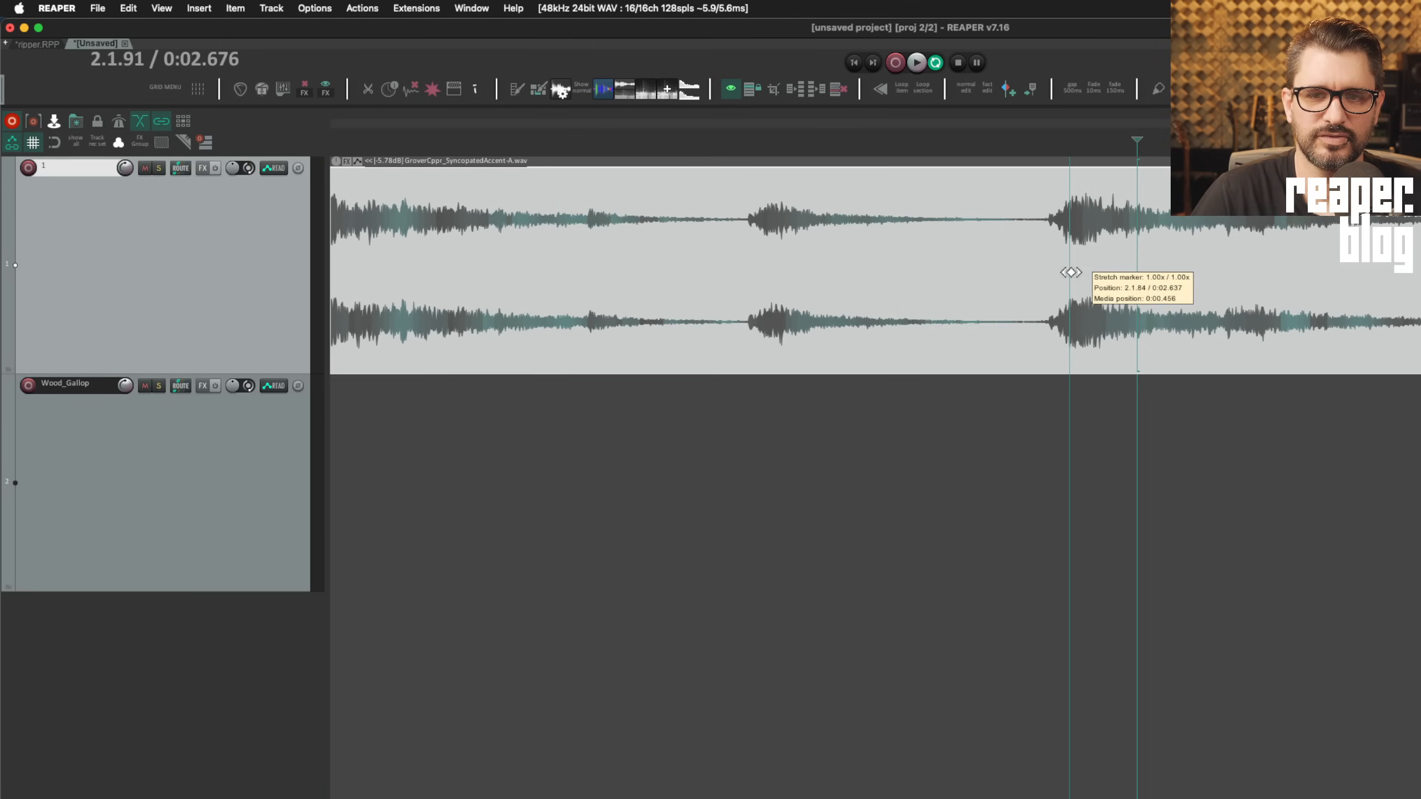
{"action": "scroll", "coordinate": [1122, 349], "scroll_direction": "right", "scroll_amount": 5}
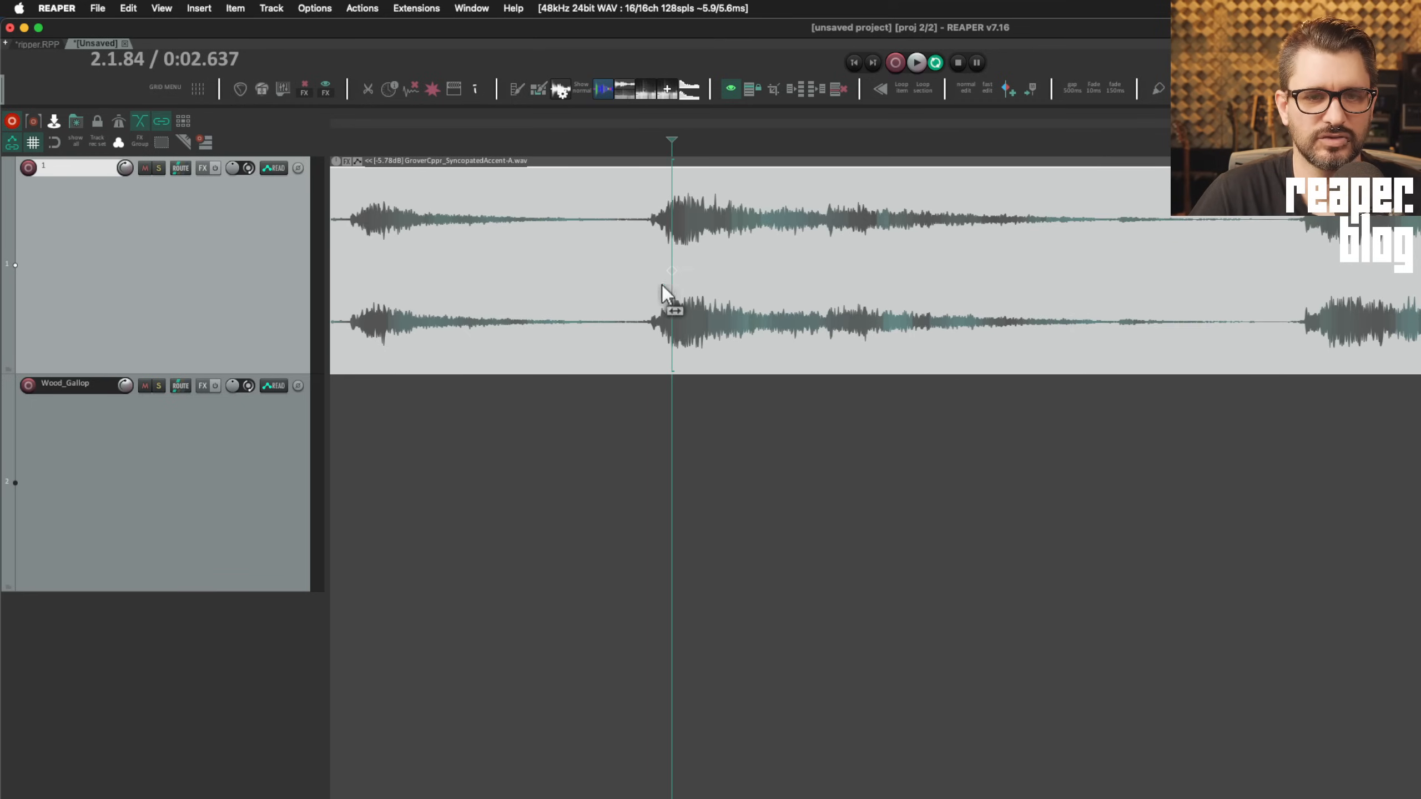
{"action": "left_click_drag", "start_coordinate": [311, 373], "coordinate": [302, 417]}
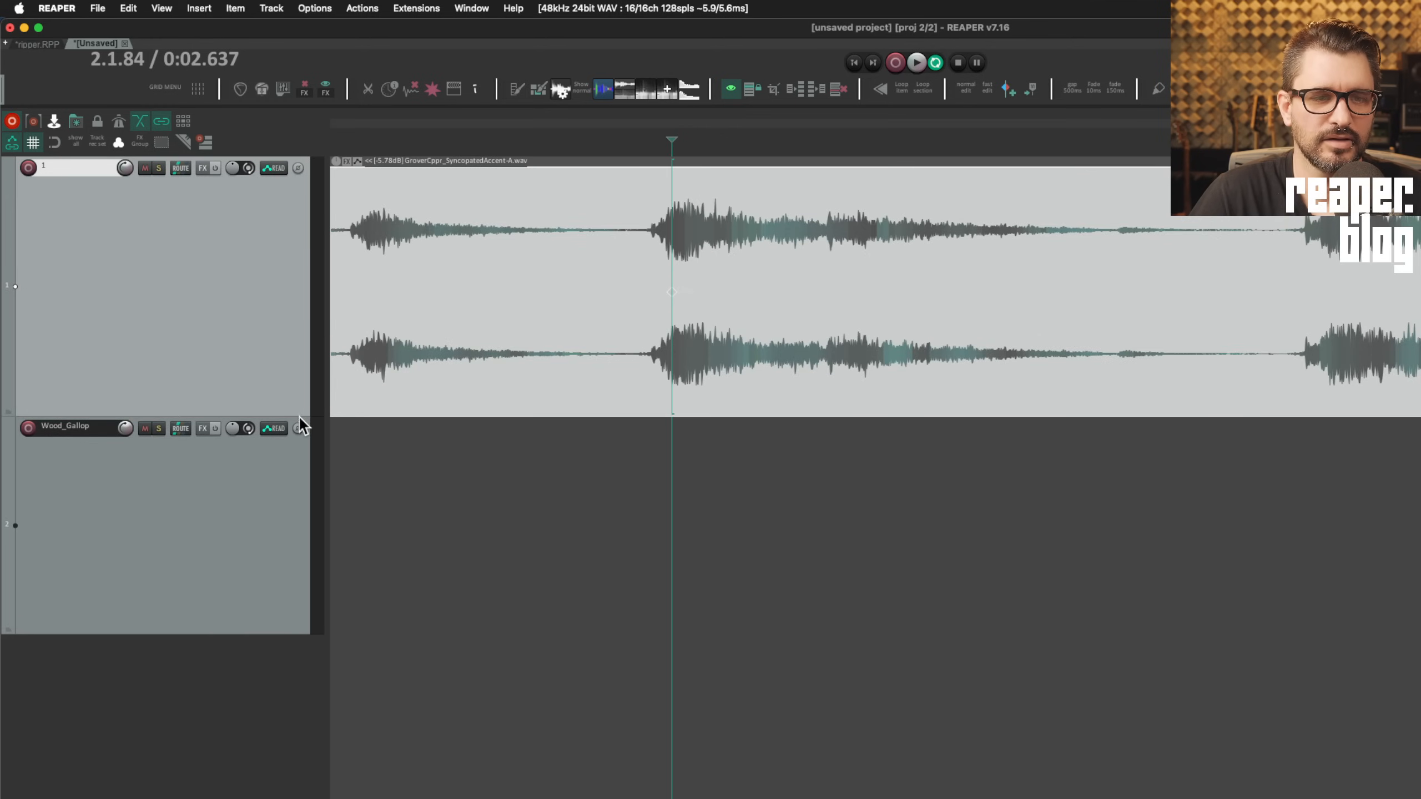
{"action": "left_click_drag", "start_coordinate": [300, 417], "coordinate": [333, 190]}
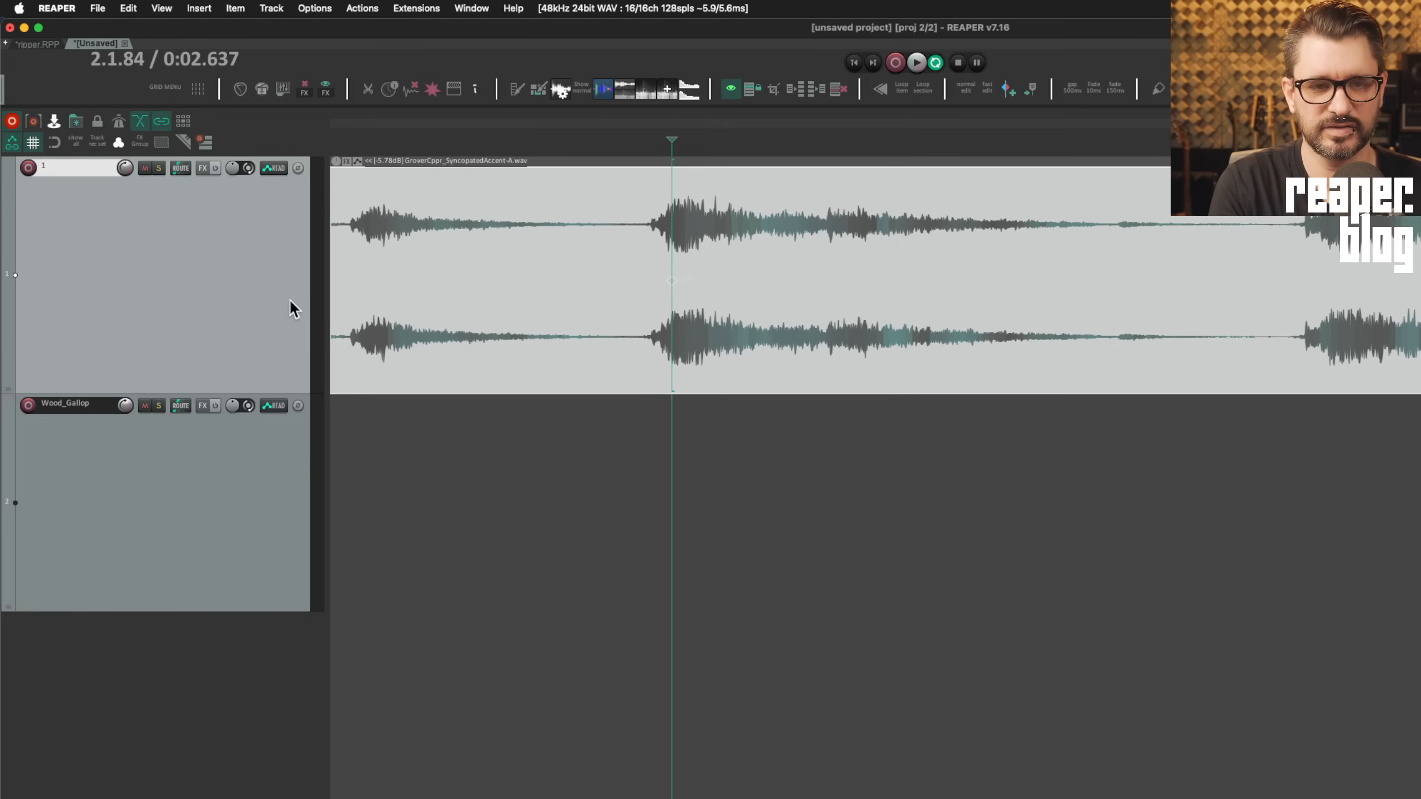
Set the maximum stretch marker handle size to 15 pixels in media preferences and apply it
{"action": "key", "text": "super+comma"}
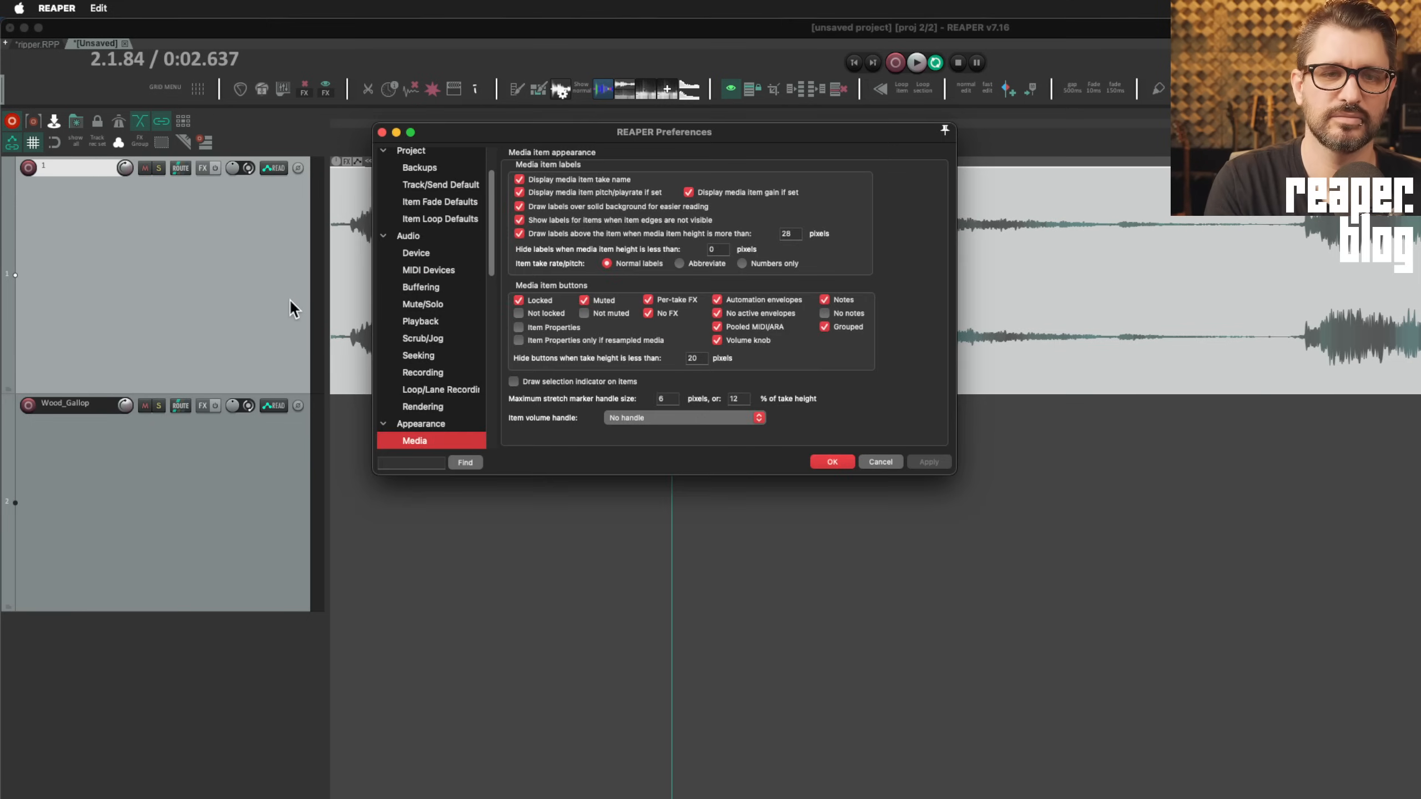
{"action": "left_click", "coordinate": [668, 398]}
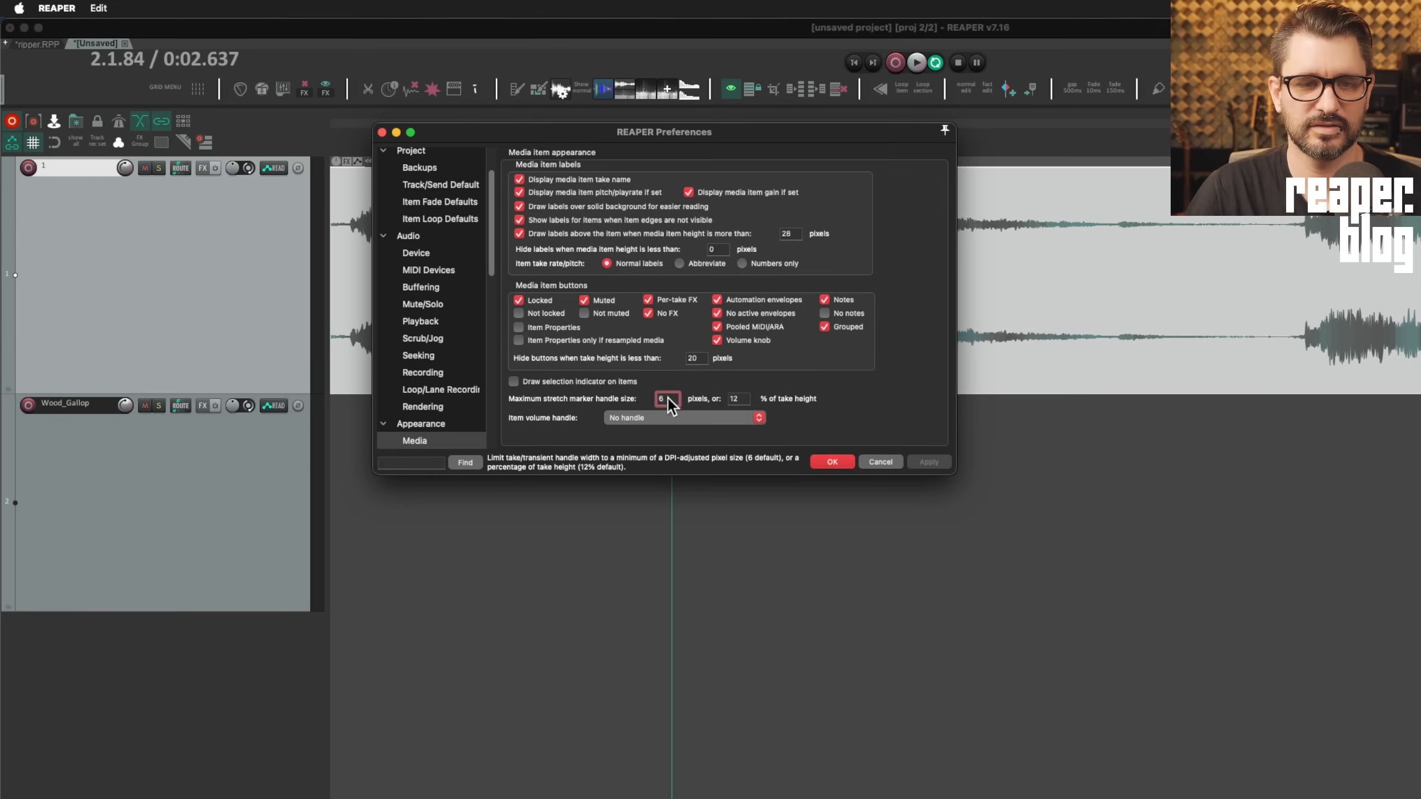
{"action": "type", "text": "15"}
{"action": "left_click", "coordinate": [928, 462]}
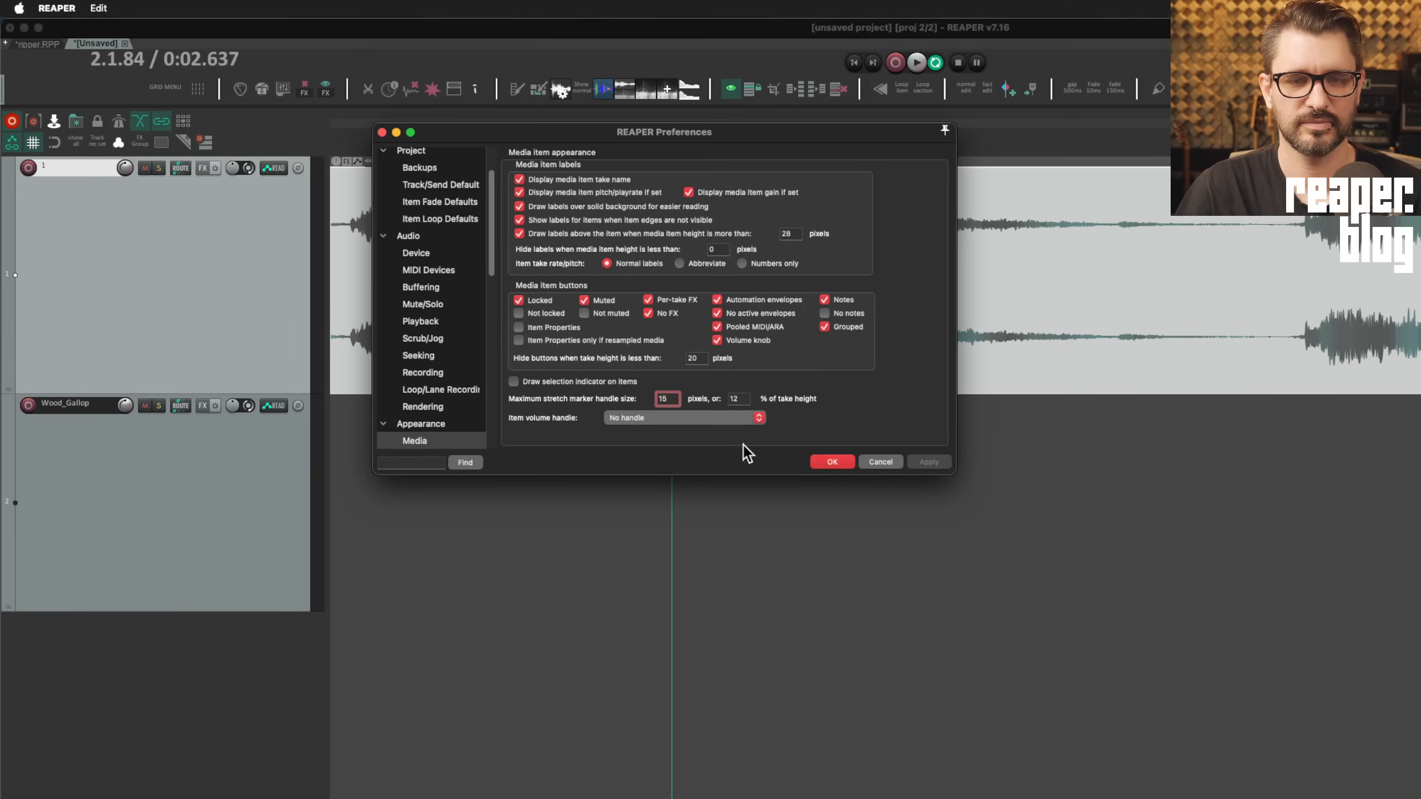
{"action": "mouse_move", "coordinate": [747, 127]}
{"action": "left_mouse_down"}
{"action": "mouse_move", "coordinate": [756, 519]}
{"action": "mouse_move", "coordinate": [745, 514]}
{"action": "left_mouse_up"}
Nudge a stretch marker later, add one at the edit position, and pull it earlier
{"action": "mouse_move", "coordinate": [672, 280]}
{"action": "left_mouse_down"}
{"action": "mouse_move", "coordinate": [683, 337]}
{"action": "mouse_move", "coordinate": [872, 339]}
{"action": "mouse_move", "coordinate": [528, 335]}
{"action": "mouse_move", "coordinate": [638, 328]}
{"action": "mouse_move", "coordinate": [725, 278]}
{"action": "left_mouse_up"}
{"action": "right_click", "coordinate": [1327, 296]}
{"action": "mouse_move", "coordinate": [1407, 446]}
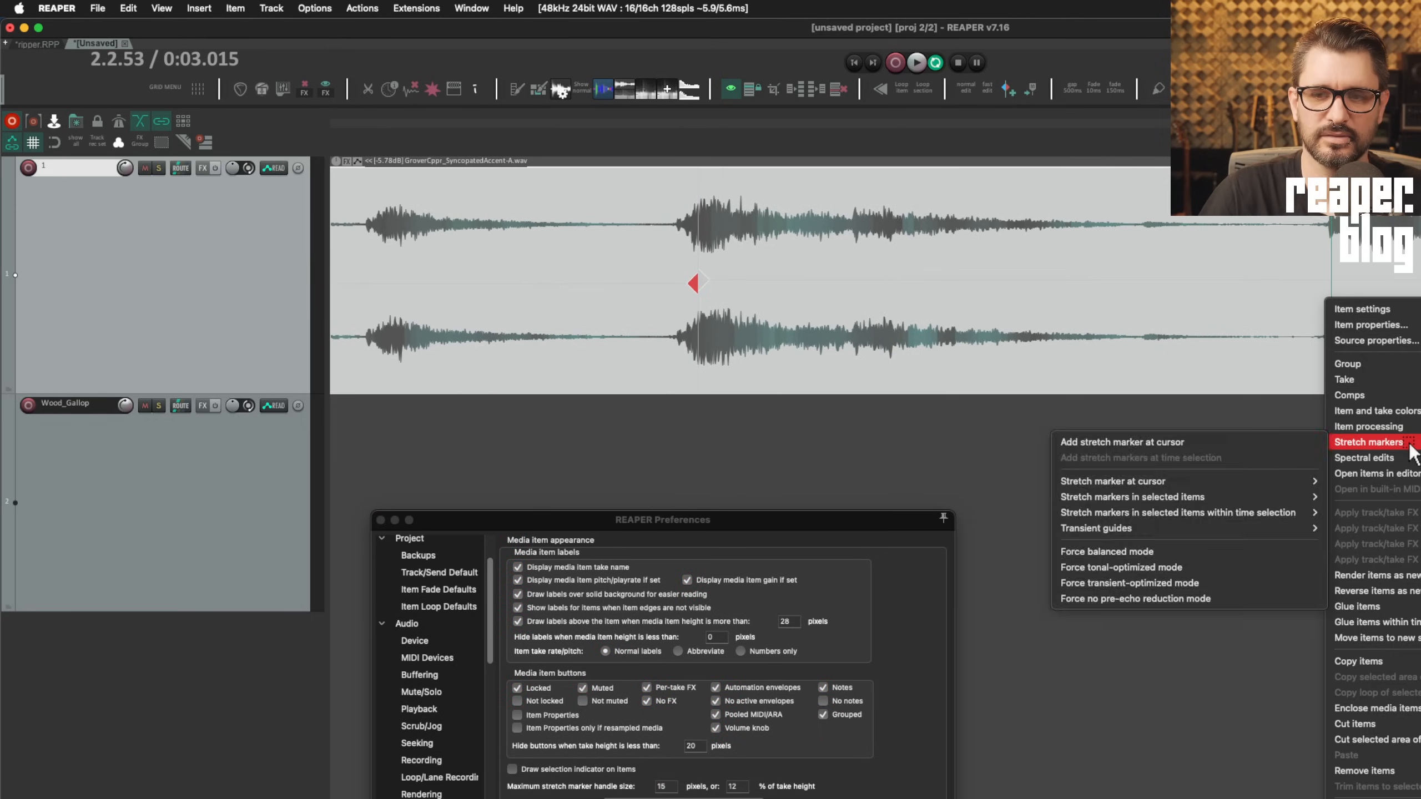
{"action": "left_click", "coordinate": [1143, 444]}
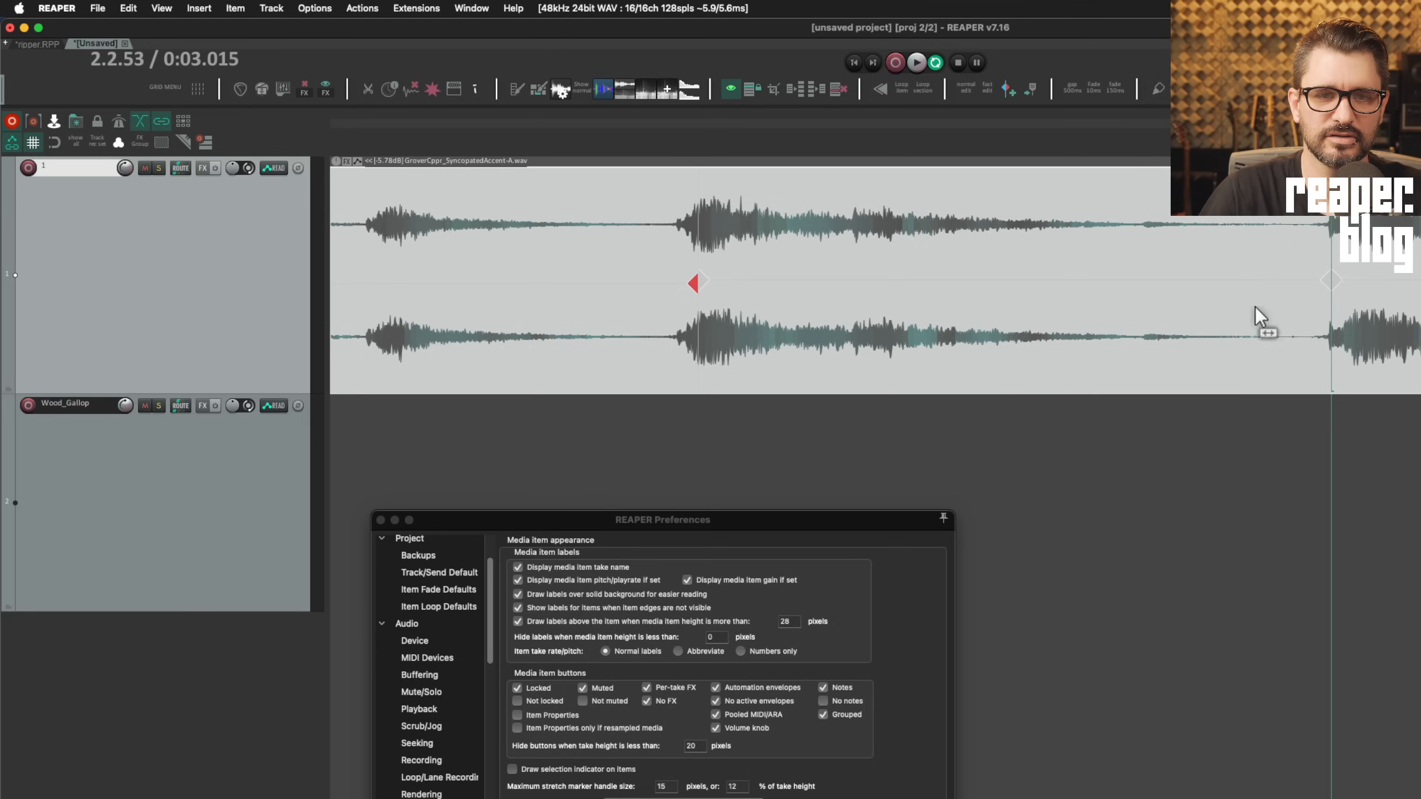
{"action": "mouse_move", "coordinate": [1327, 282]}
{"action": "left_mouse_down"}
{"action": "mouse_move", "coordinate": [1181, 281]}
{"action": "mouse_move", "coordinate": [1164, 258]}
{"action": "left_mouse_up"}
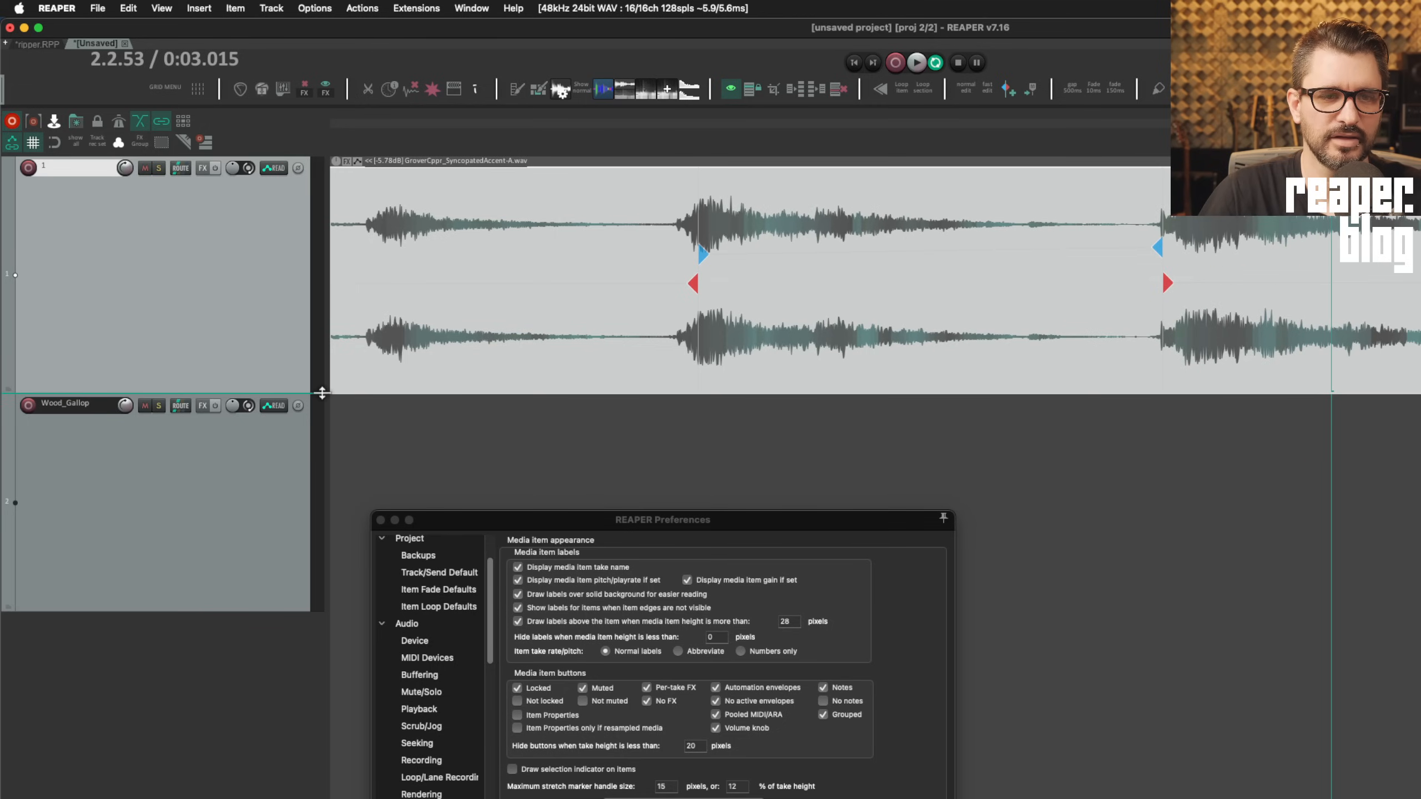
Resize track 1 and set the handle size limits to 50 pixels and 50% of take height
{"action": "mouse_move", "coordinate": [321, 393]}
{"action": "left_mouse_down"}
{"action": "mouse_move", "coordinate": [338, 183]}
{"action": "mouse_move", "coordinate": [341, 393]}
{"action": "left_mouse_up"}
{"action": "left_click_drag", "start_coordinate": [566, 528], "coordinate": [597, 368]}
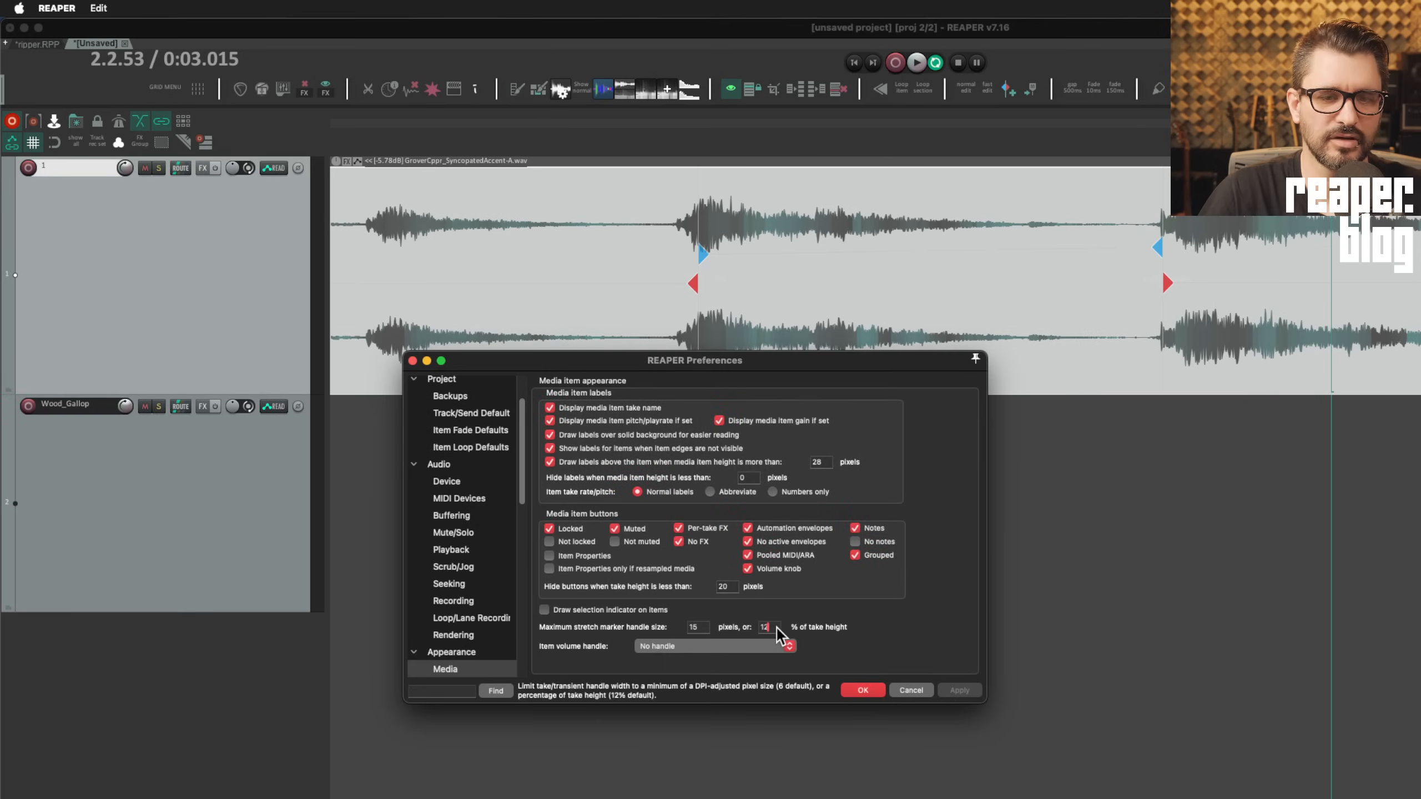
{"action": "type", "text": "50"}
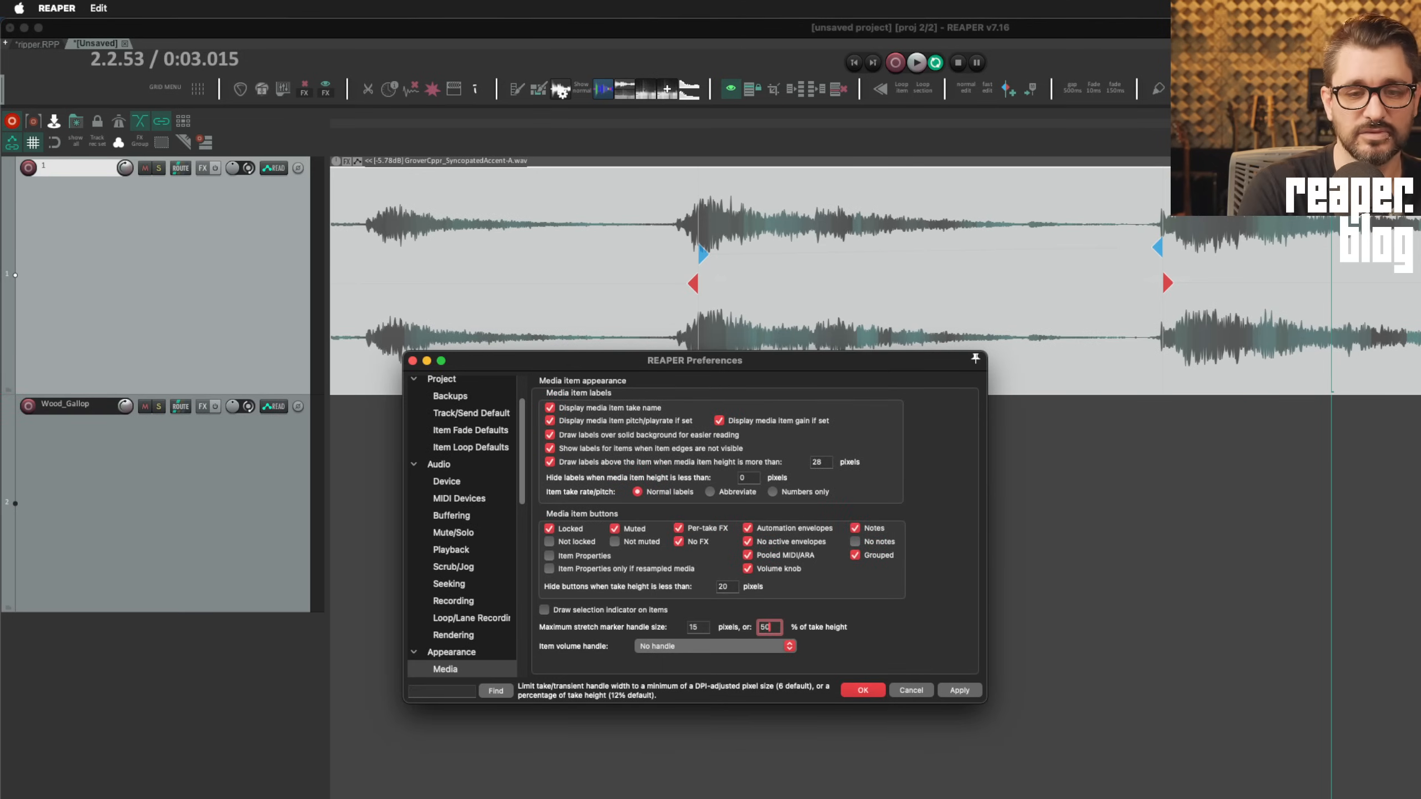
{"action": "double_click", "coordinate": [696, 628]}
{"action": "type", "text": "50"}
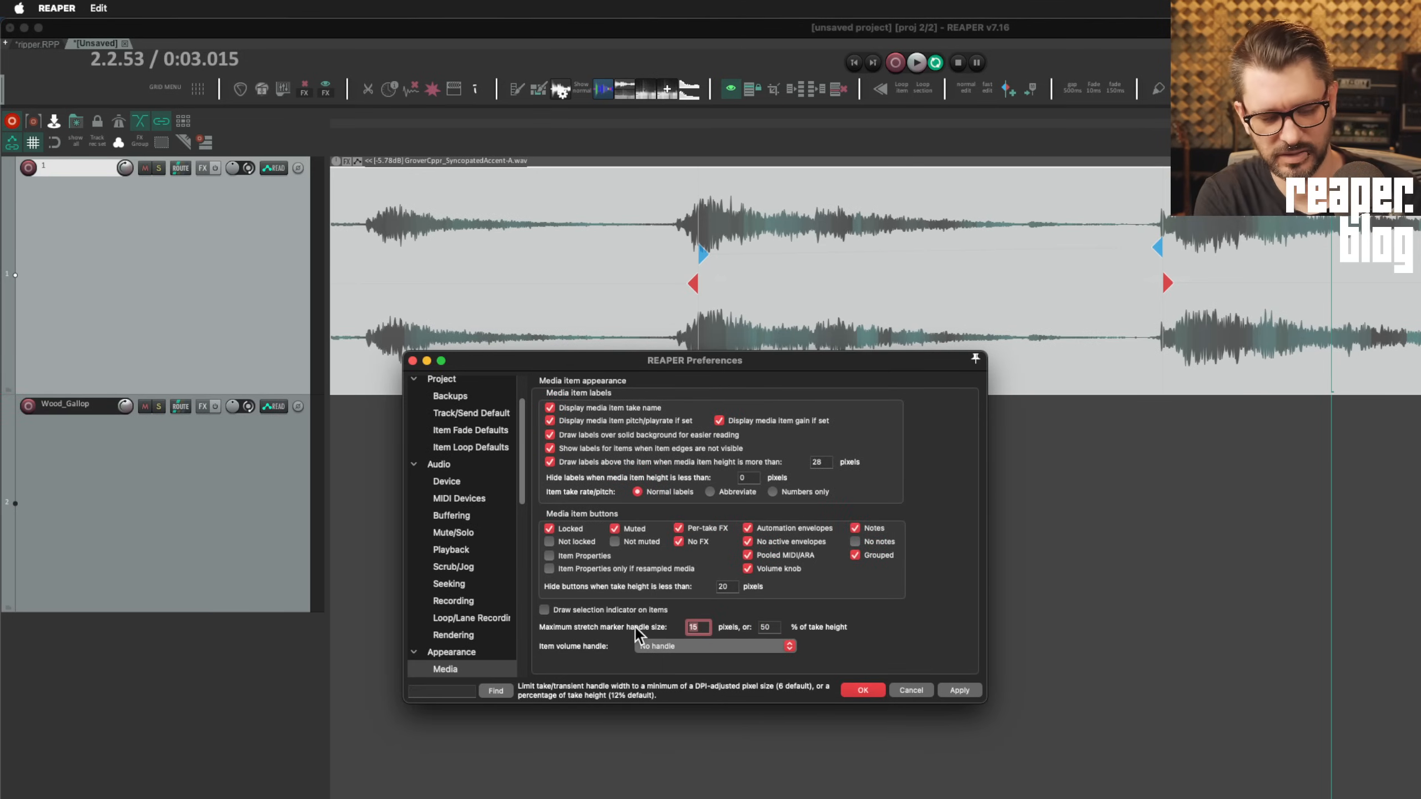
{"action": "left_click", "coordinate": [863, 690]}
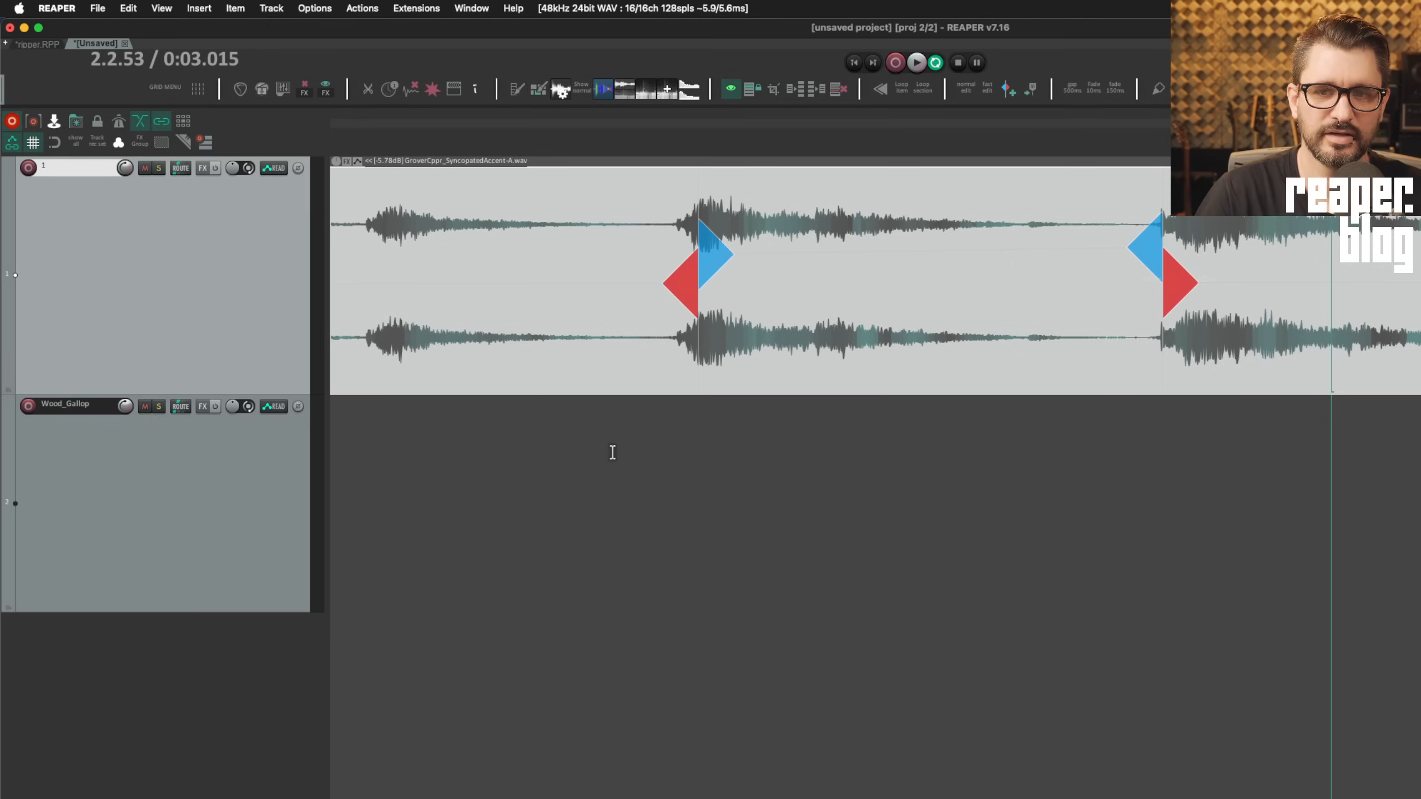
Make track 1 much taller and drag a stretch marker earlier in the loop
{"action": "left_click_drag", "start_coordinate": [317, 394], "coordinate": [381, 248]}
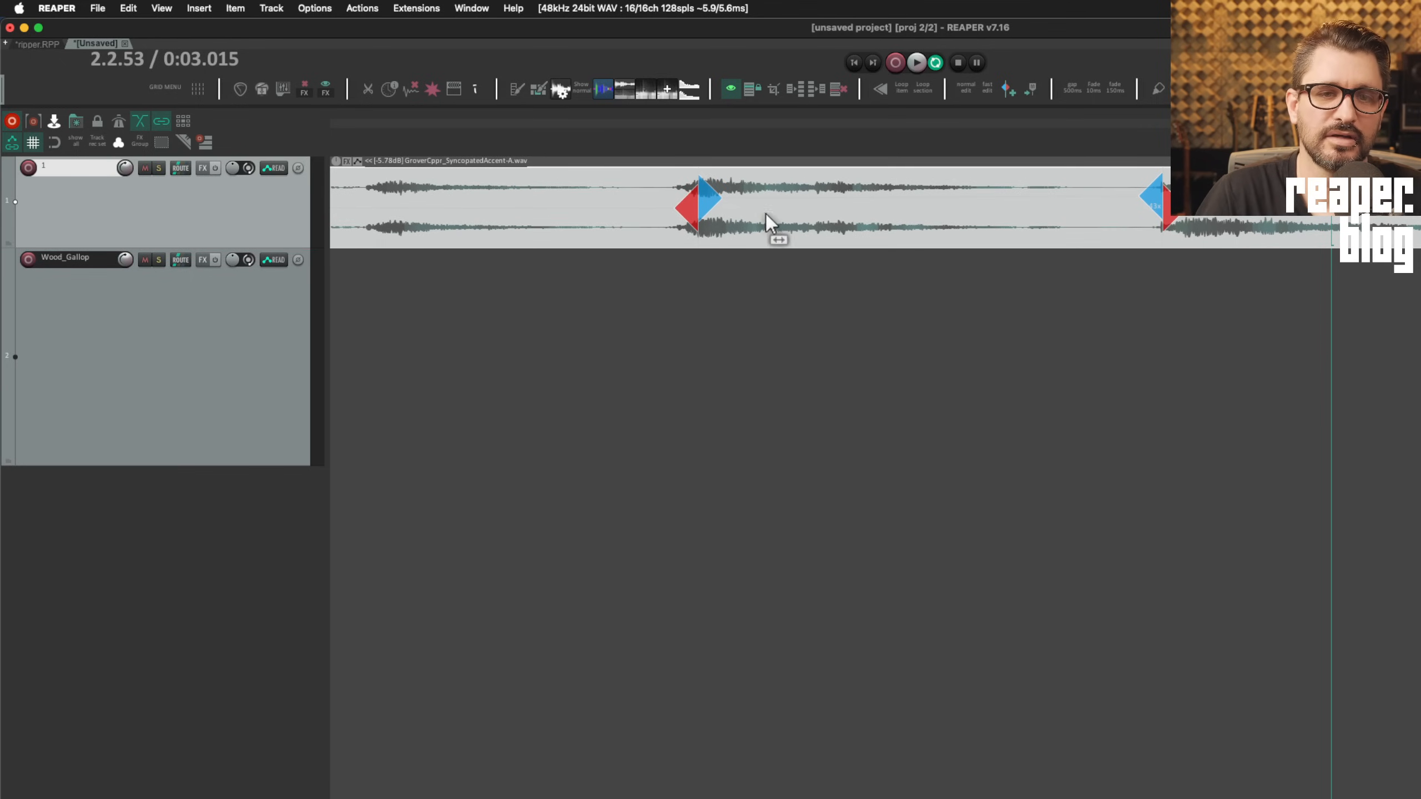
{"action": "mouse_move", "coordinate": [699, 200]}
{"action": "left_mouse_down"}
{"action": "mouse_move", "coordinate": [650, 210]}
{"action": "mouse_move", "coordinate": [644, 228]}
{"action": "mouse_move", "coordinate": [668, 283]}
{"action": "mouse_move", "coordinate": [732, 276]}
{"action": "mouse_move", "coordinate": [604, 271]}
{"action": "left_mouse_up"}
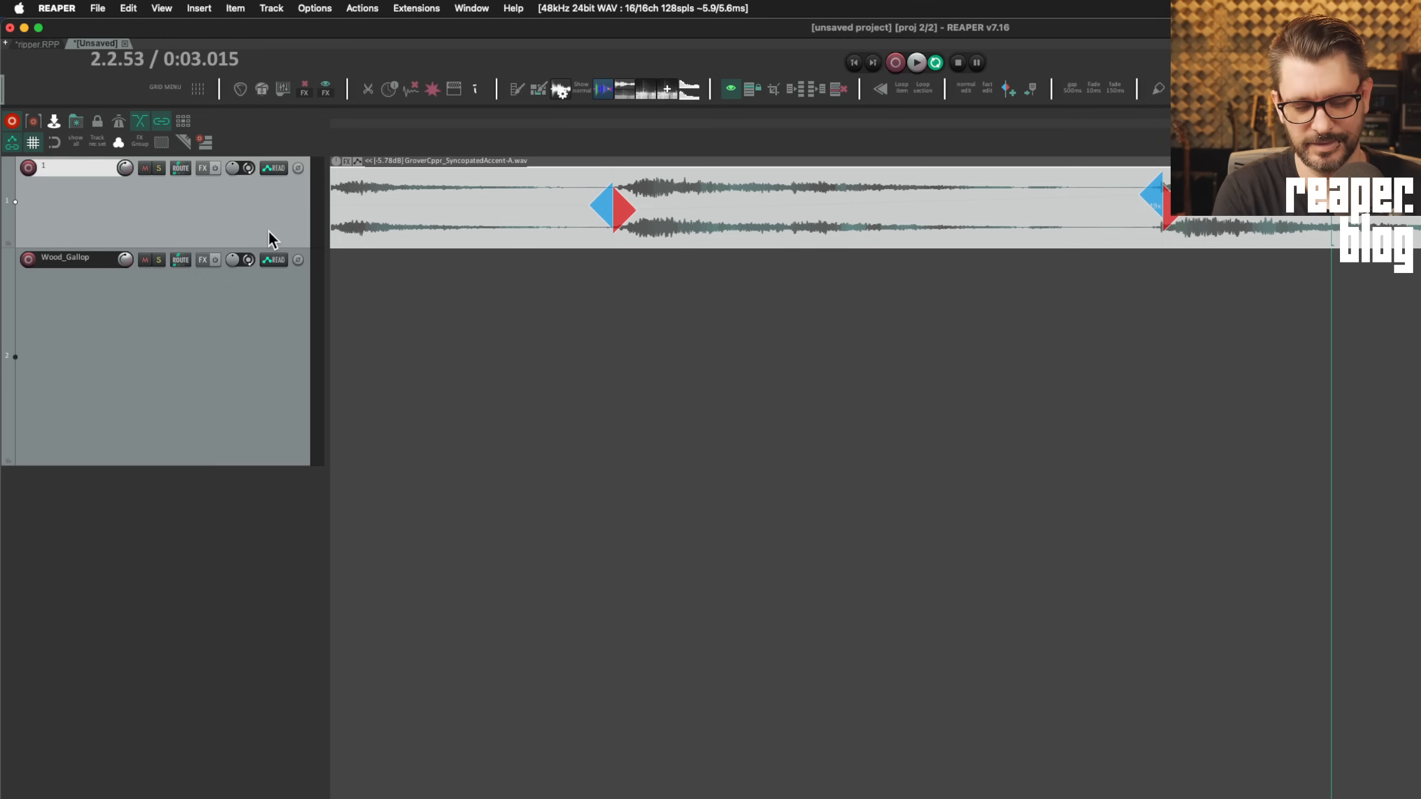
{"action": "key", "text": "super+comma"}
Enter 100 pixels and 30% of take height, apply with Enter, and shrink track 1 to a thin lane
{"action": "left_click", "coordinate": [702, 631]}
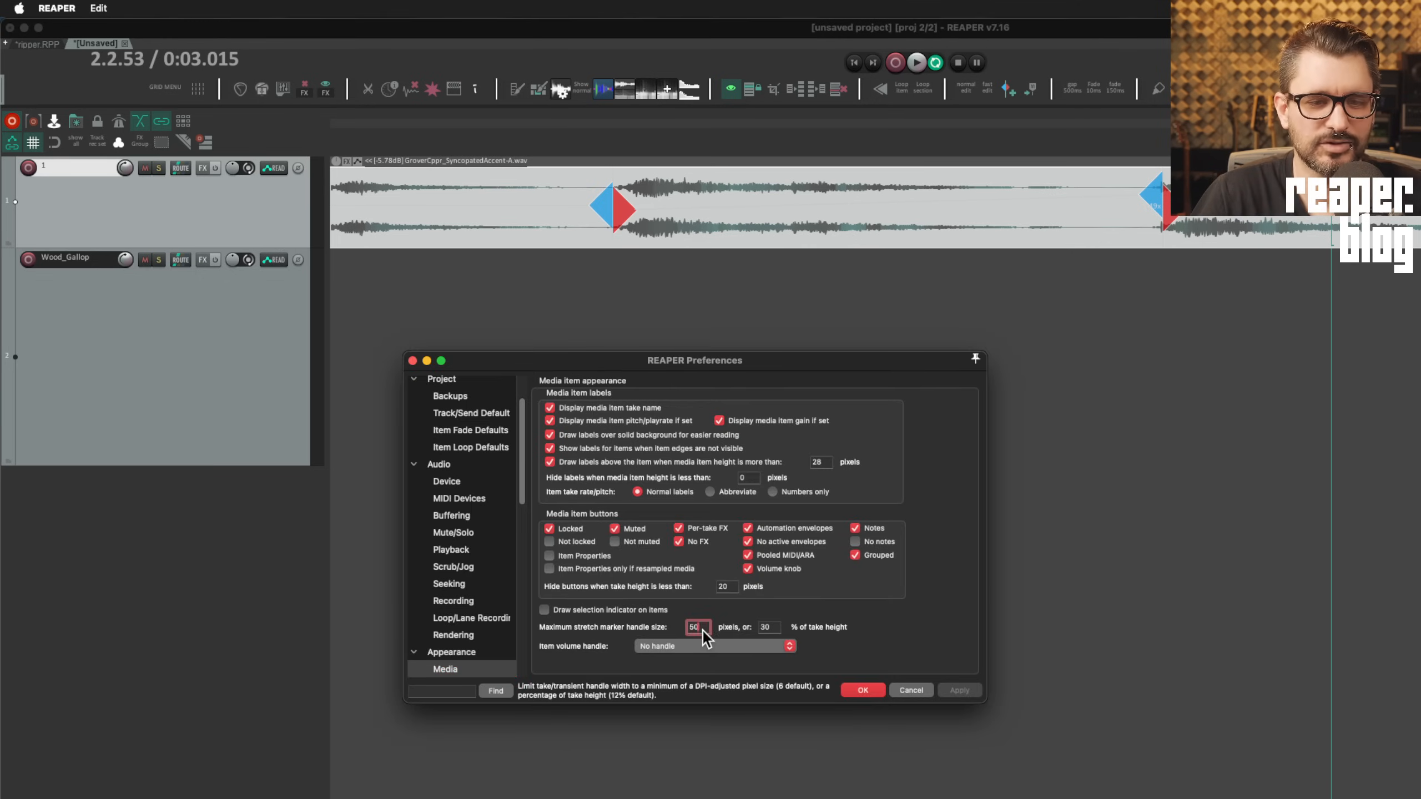
{"action": "left_click", "coordinate": [767, 630]}
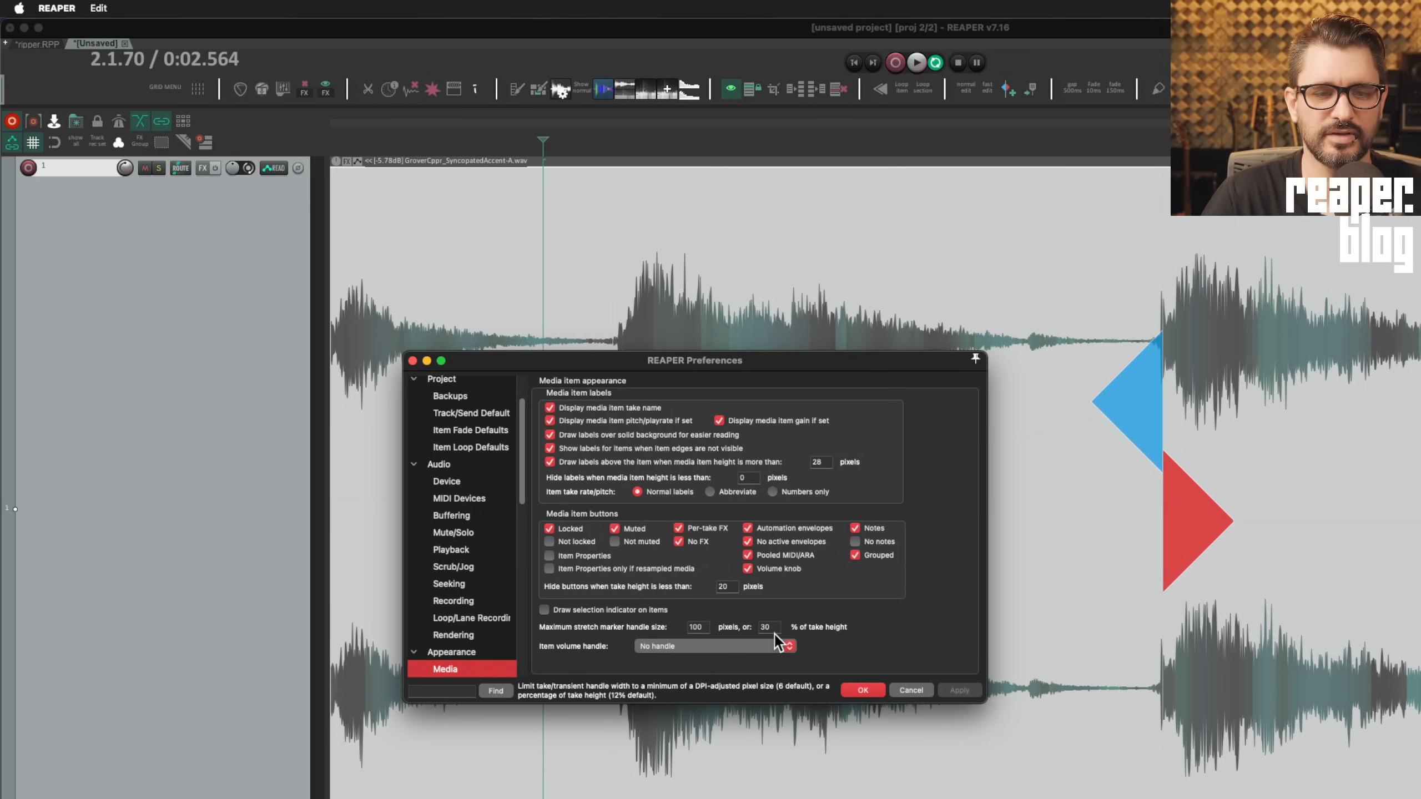
{"action": "left_click", "coordinate": [772, 630]}
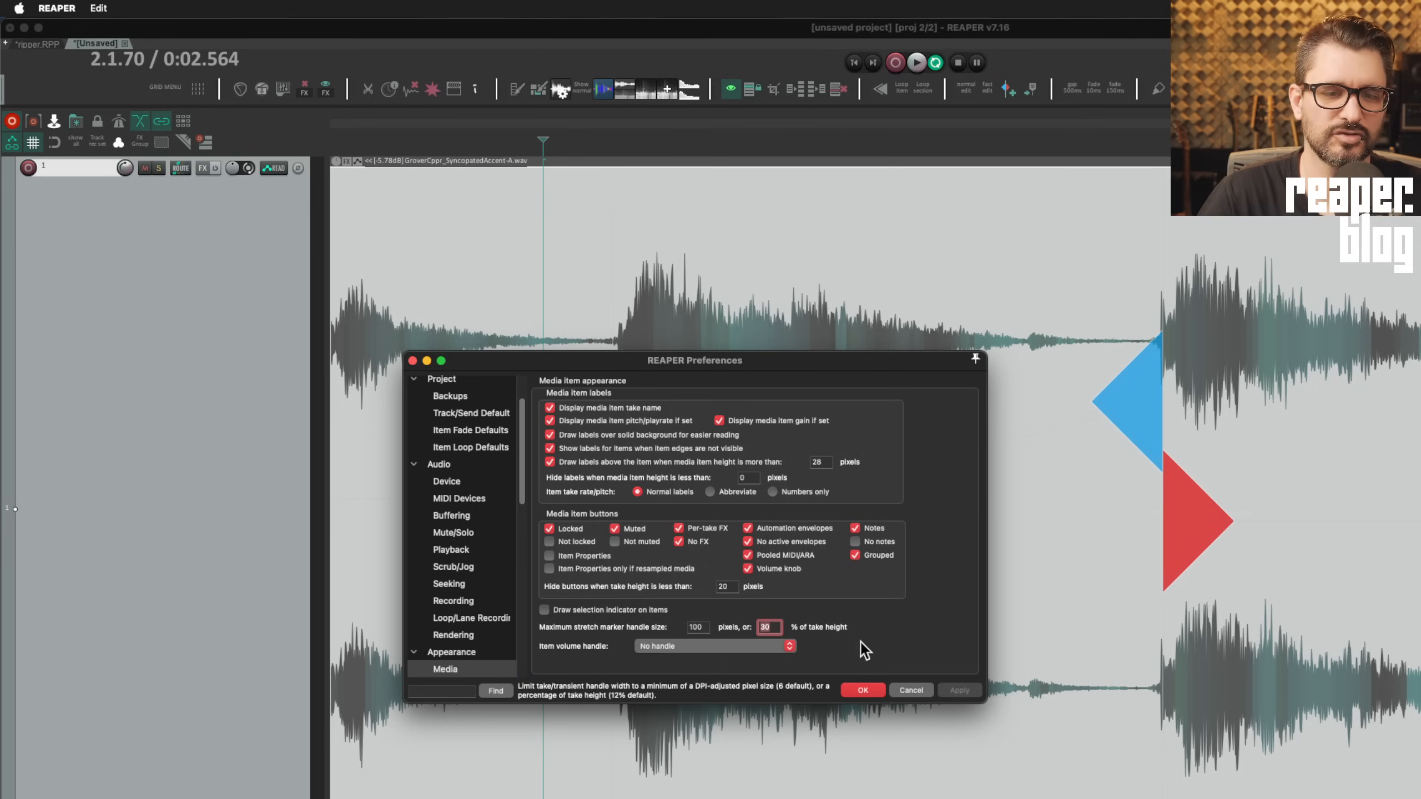
{"action": "key", "text": "Return"}
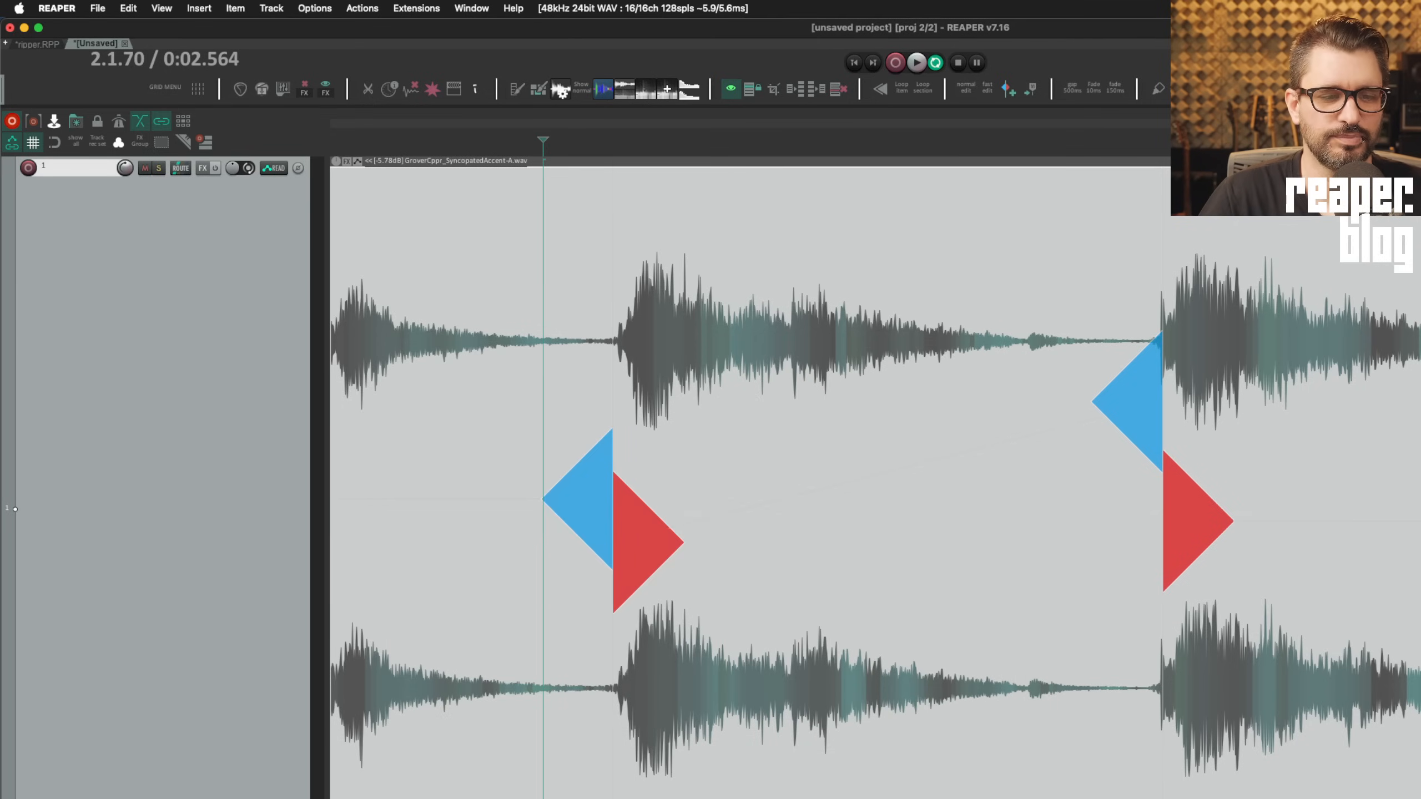
{"action": "left_click_drag", "start_coordinate": [307, 778], "coordinate": [394, 539]}
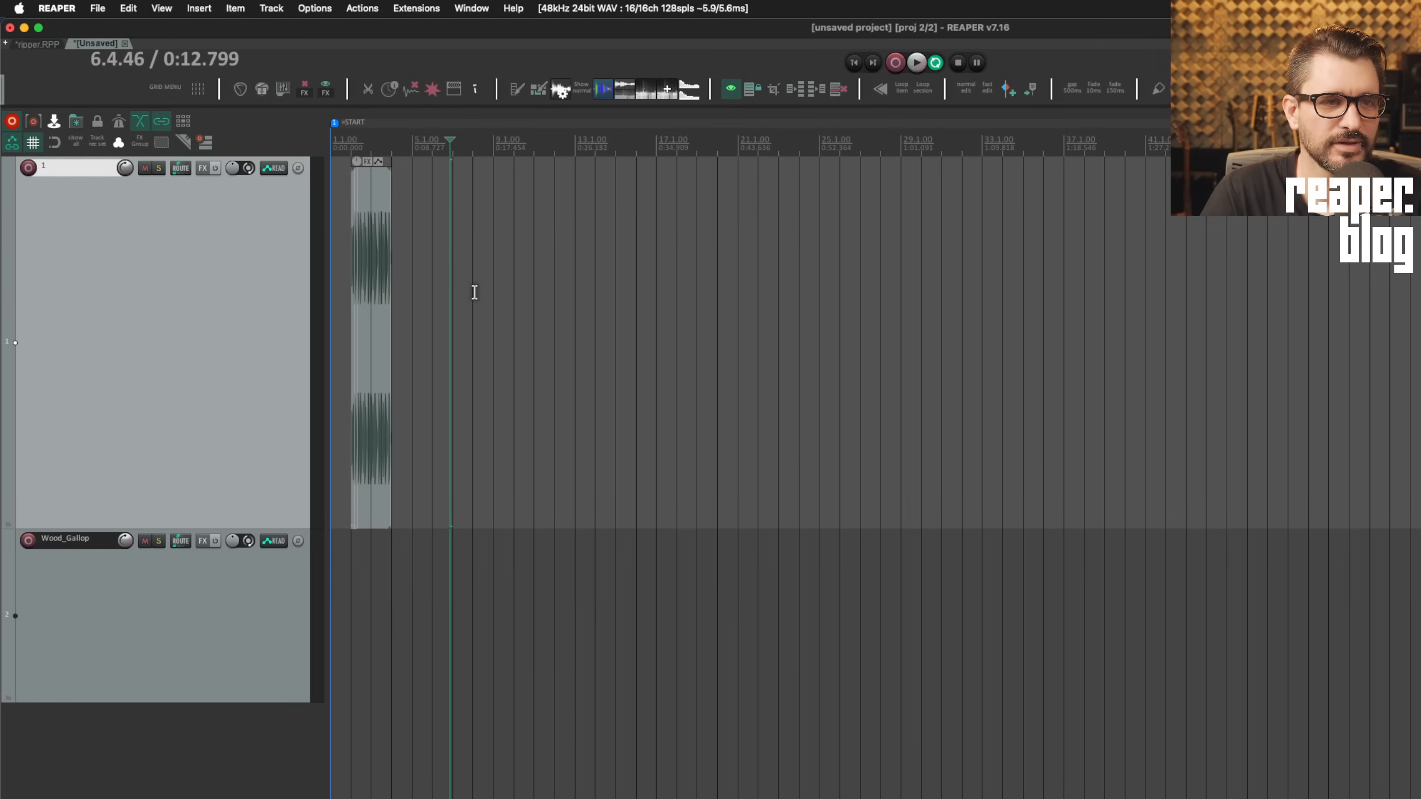
In Project Settings > Advanced, enable 'Limit project length' at 0:36.000 and confirm with OK
{"action": "left_click", "coordinate": [56, 7]}
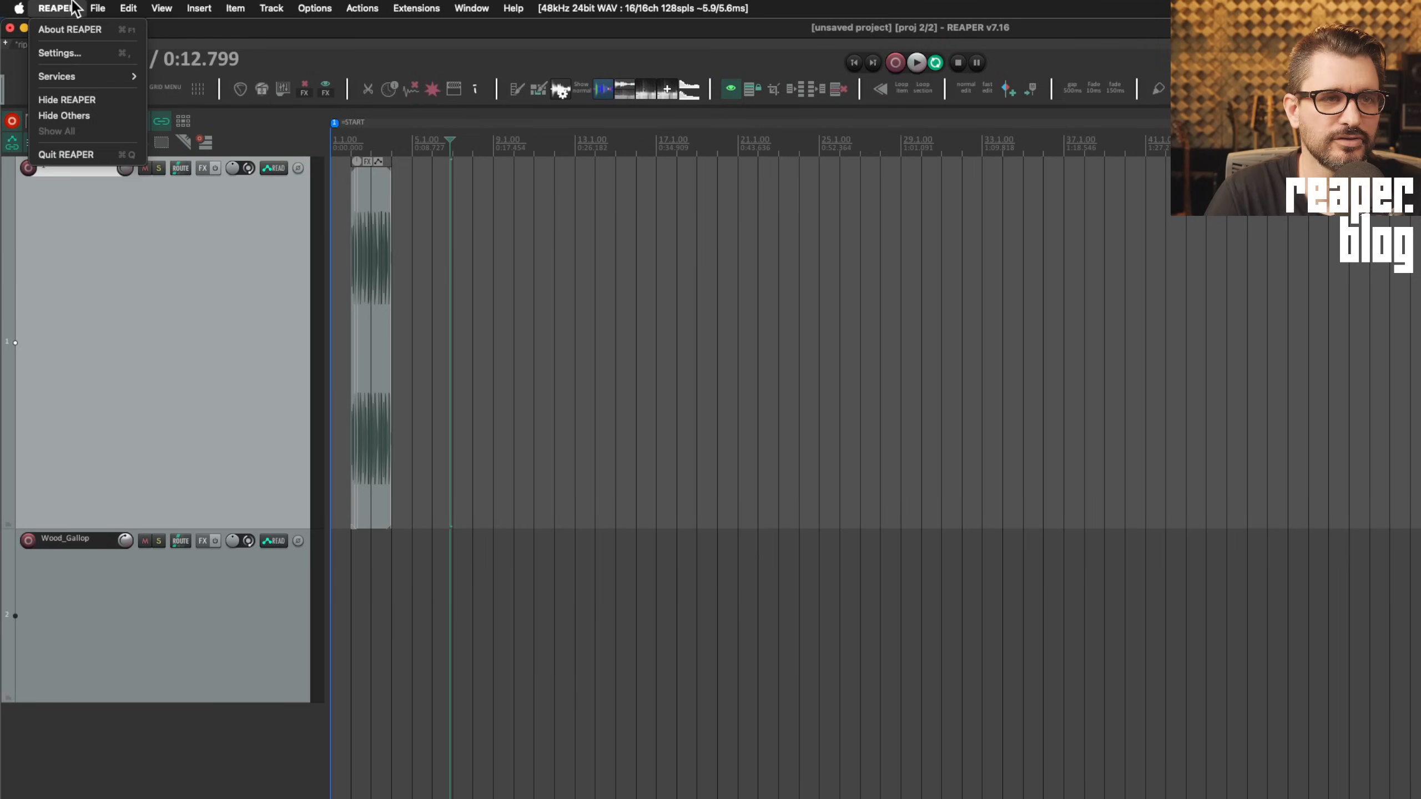
{"action": "mouse_move", "coordinate": [111, 5]}
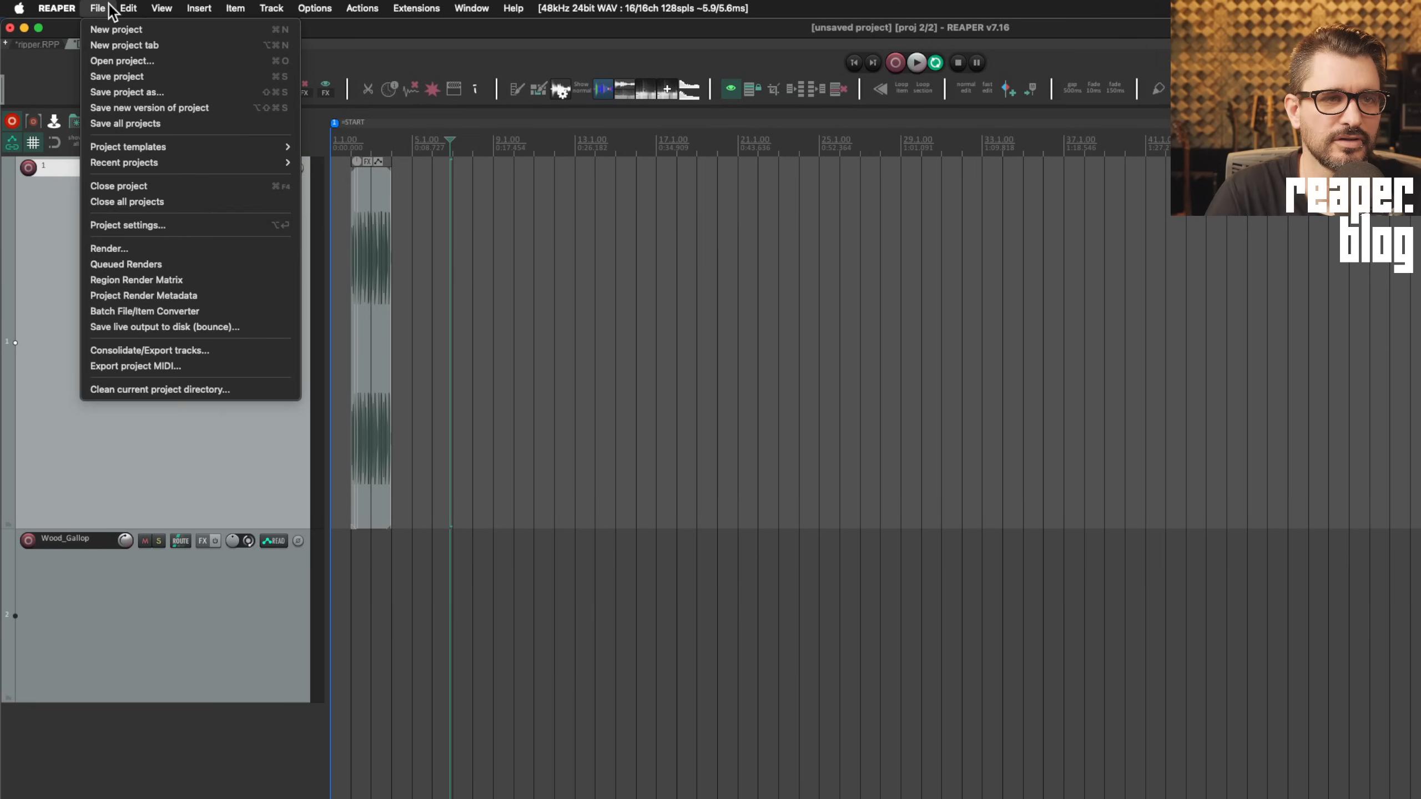
{"action": "left_click", "coordinate": [142, 226]}
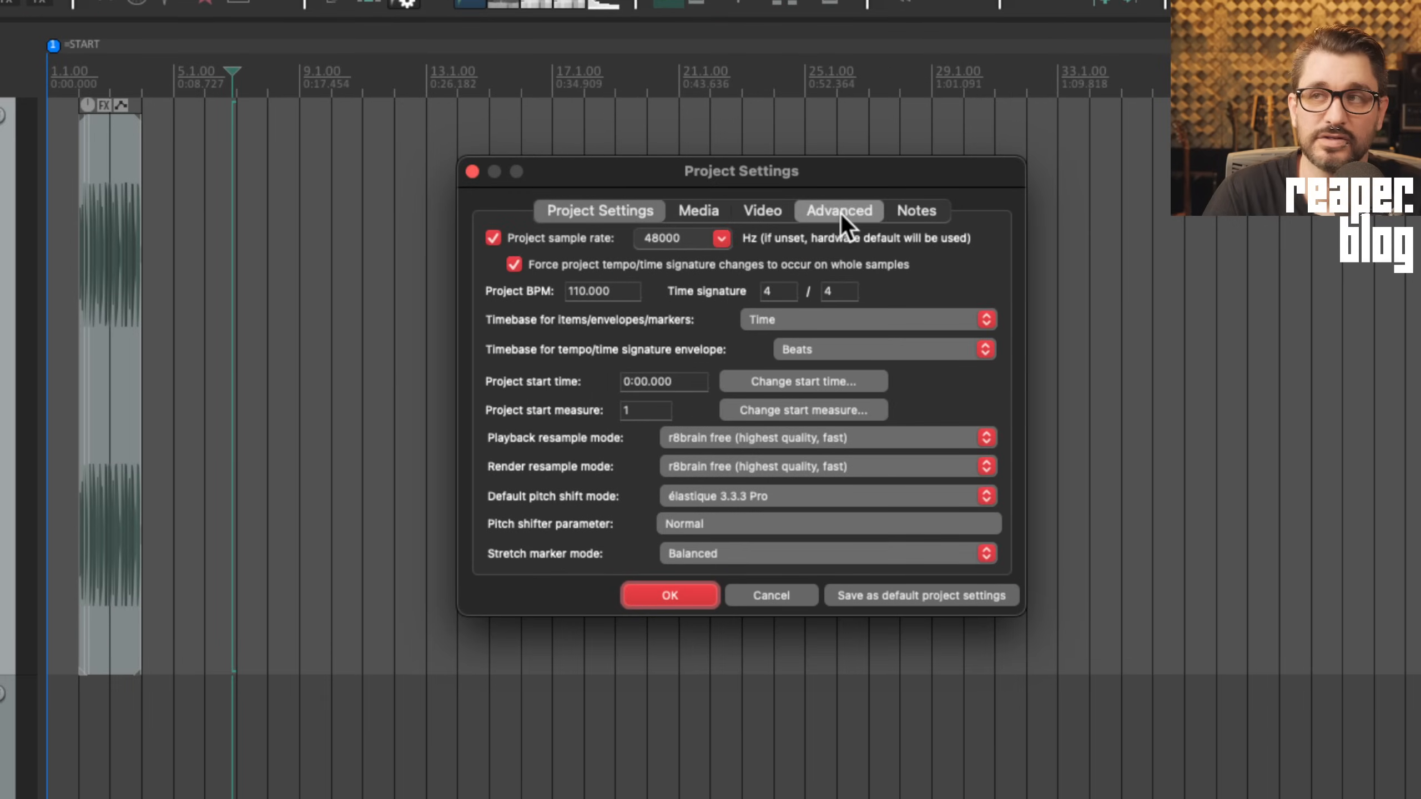
{"action": "left_click", "coordinate": [840, 213]}
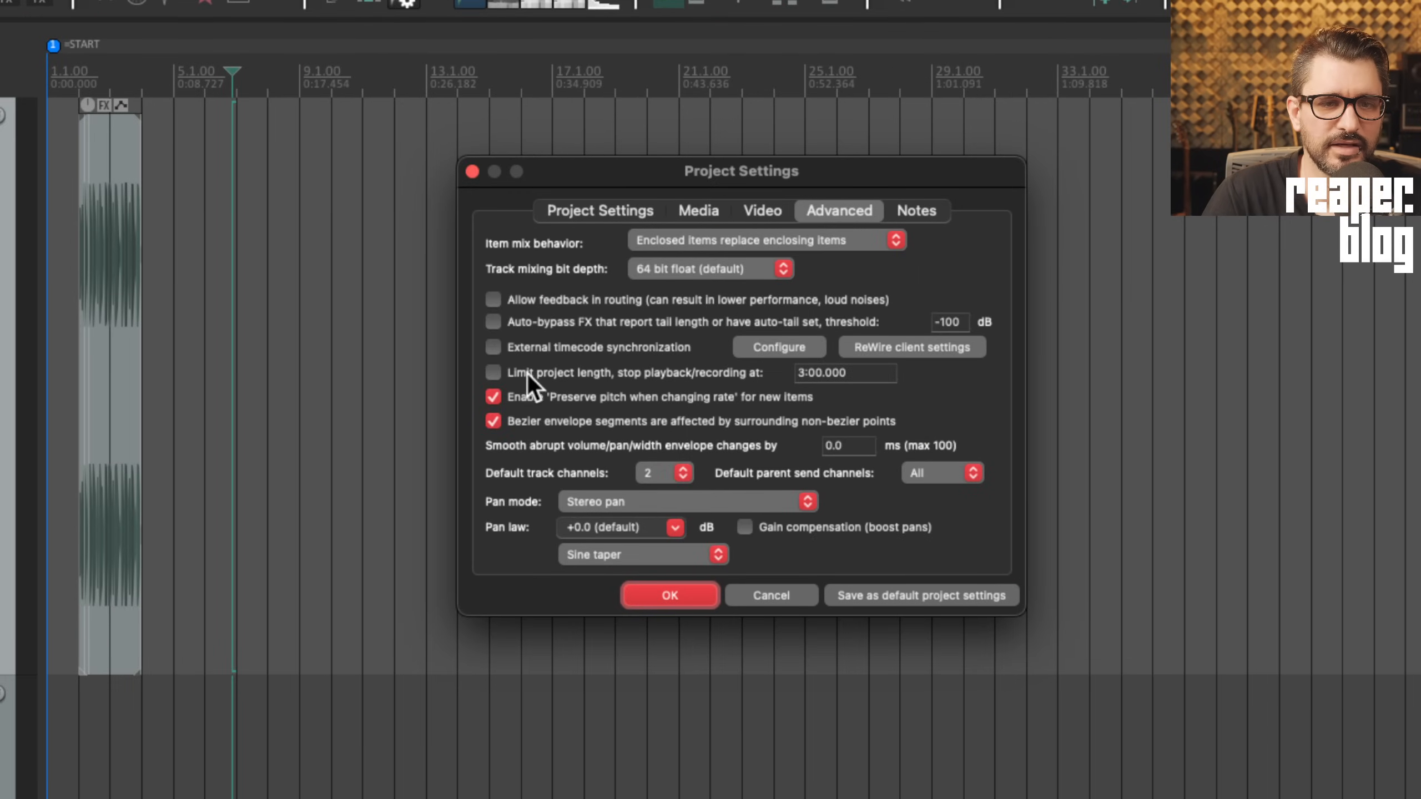
{"action": "left_click", "coordinate": [551, 374]}
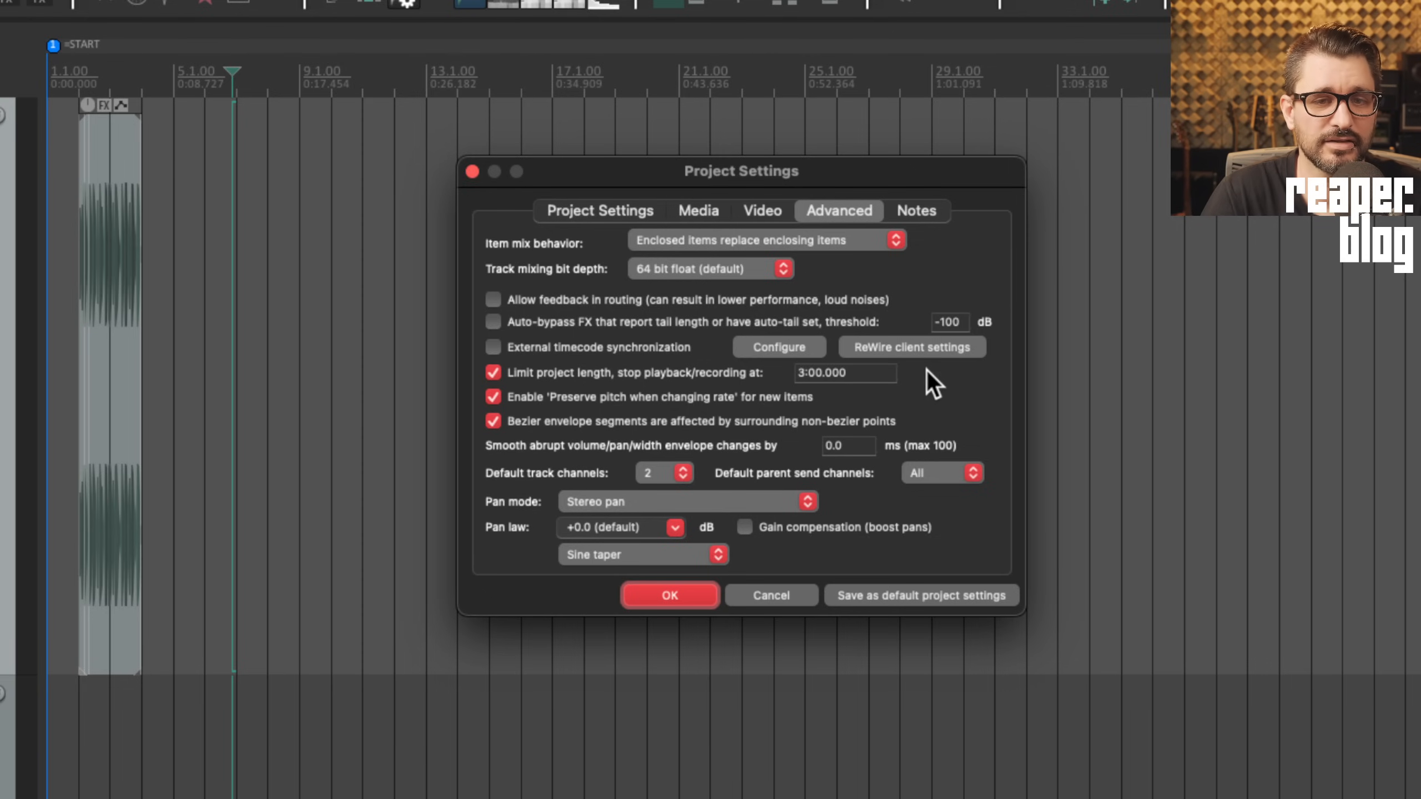
{"action": "left_click", "coordinate": [870, 374]}
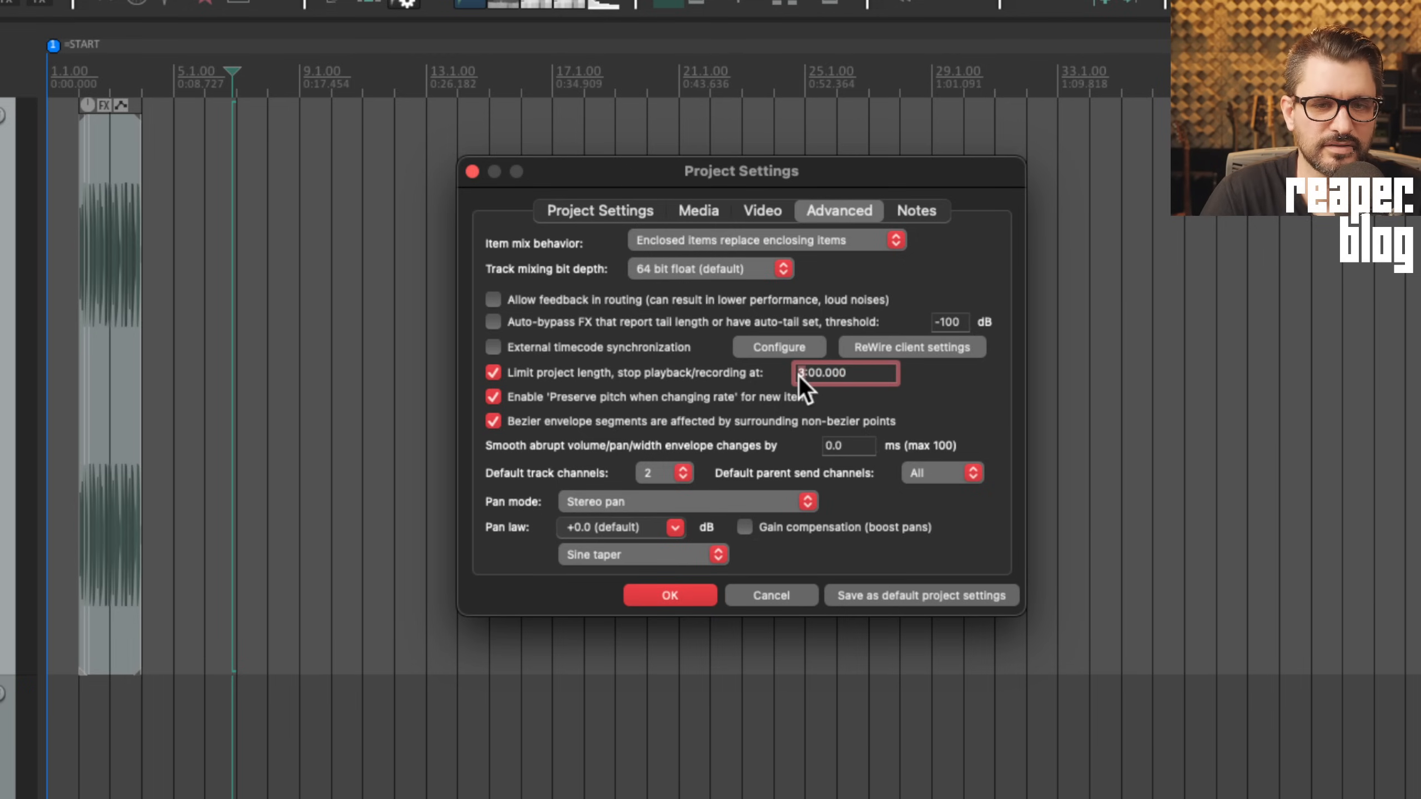
{"action": "type", "text": "0:"}
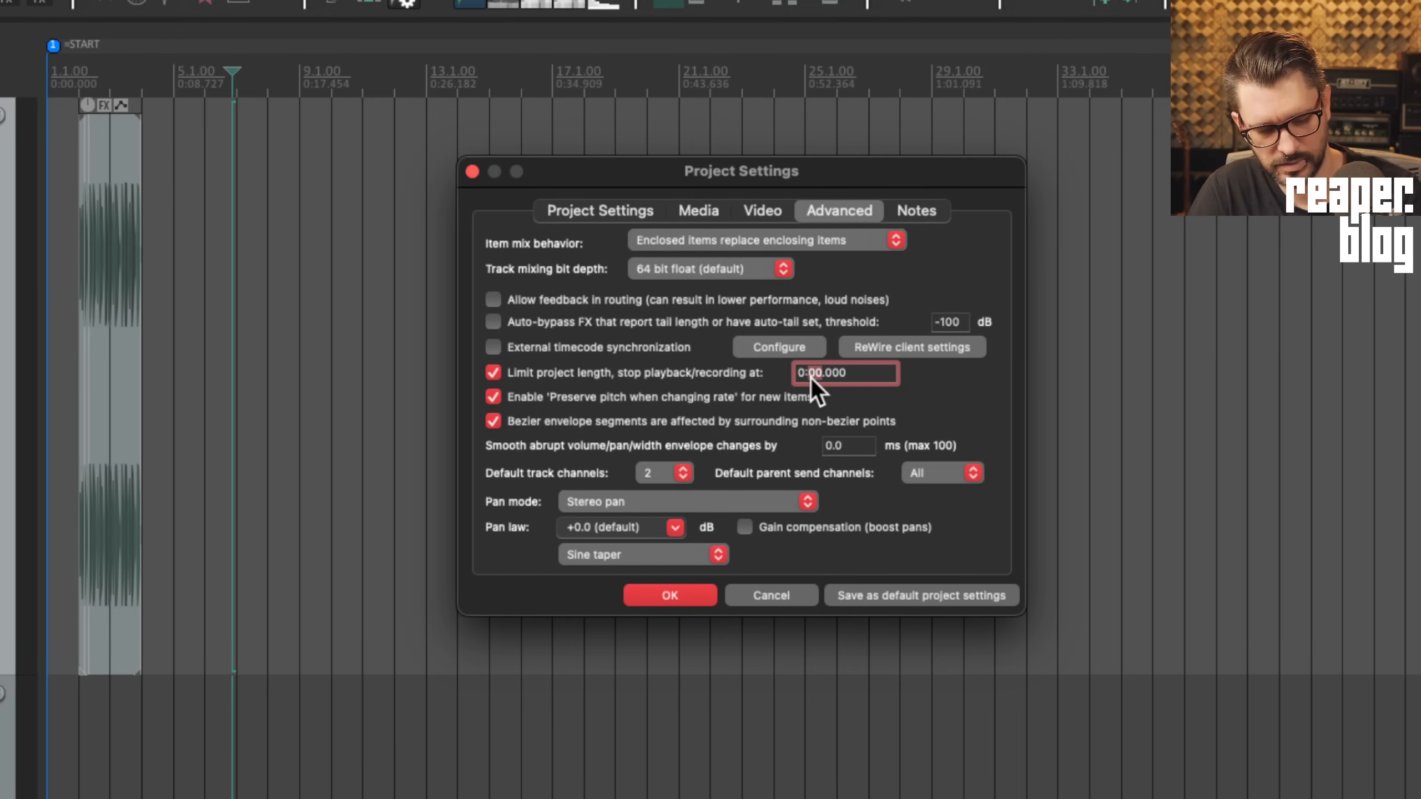
{"action": "type", "text": "36"}
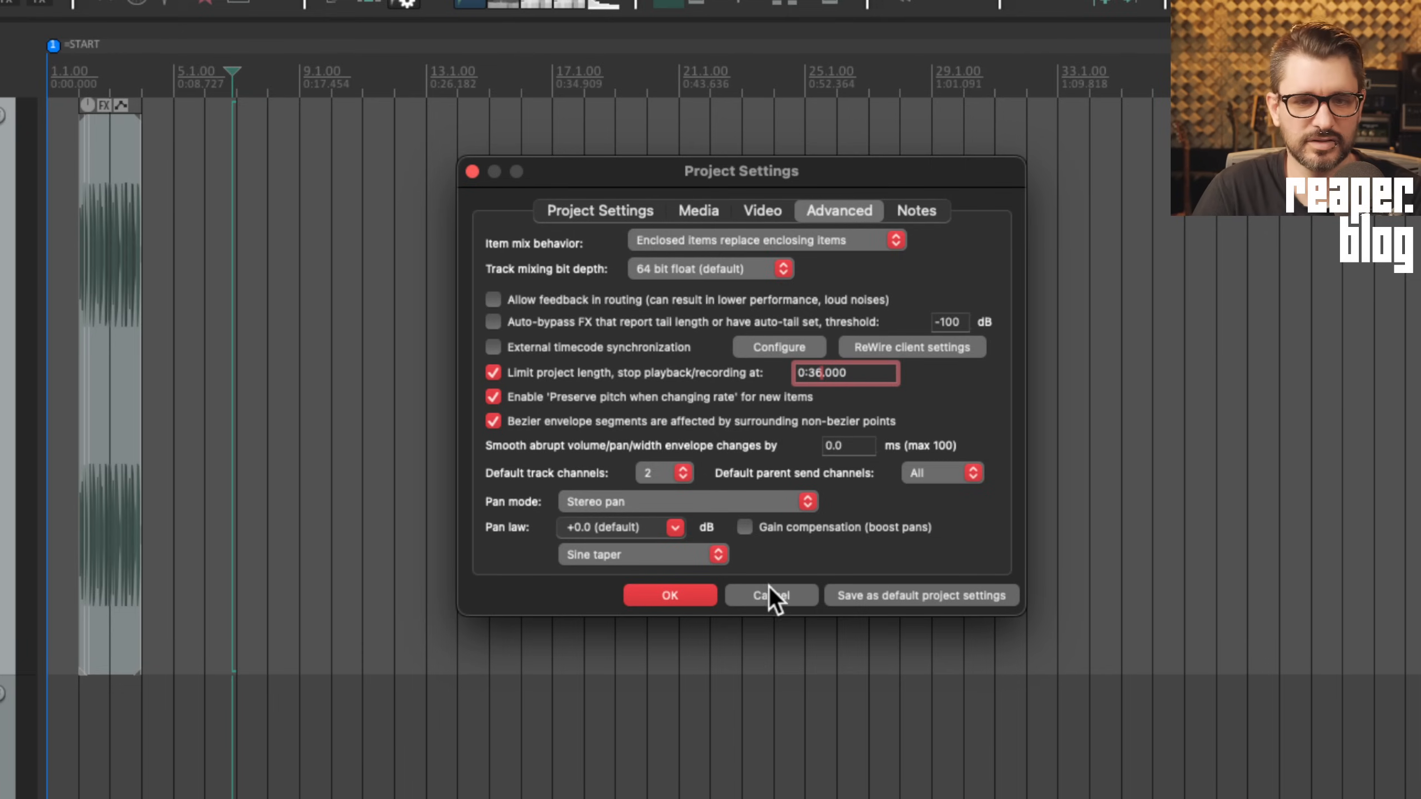
{"action": "left_click", "coordinate": [676, 596]}
Place the edit cursor just before the 0:36 project end marker
{"action": "left_click", "coordinate": [572, 368]}
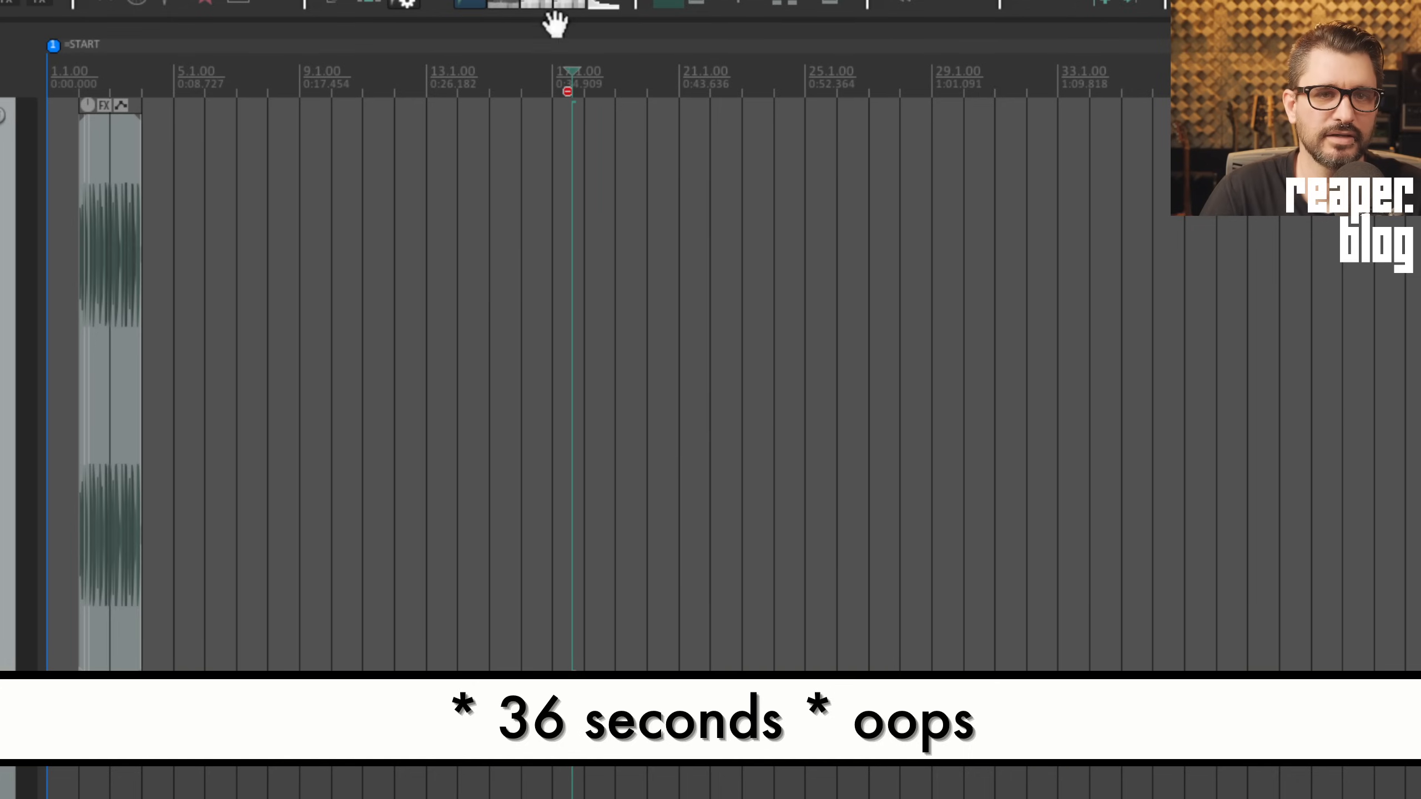
{"action": "left_click", "coordinate": [548, 90]}
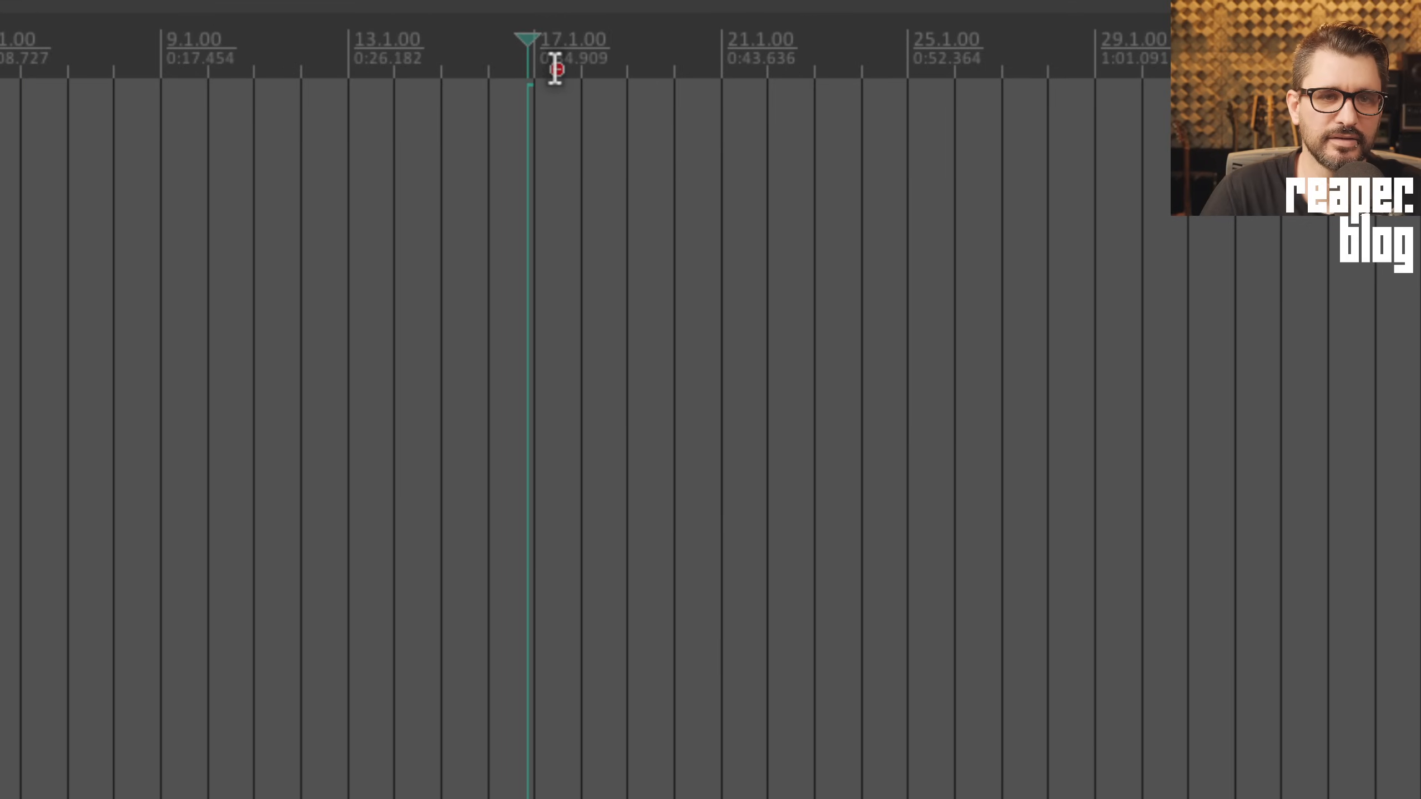
{"action": "left_click_drag", "start_coordinate": [555, 67], "coordinate": [570, 70]}
{"action": "left_click", "coordinate": [482, 76]}
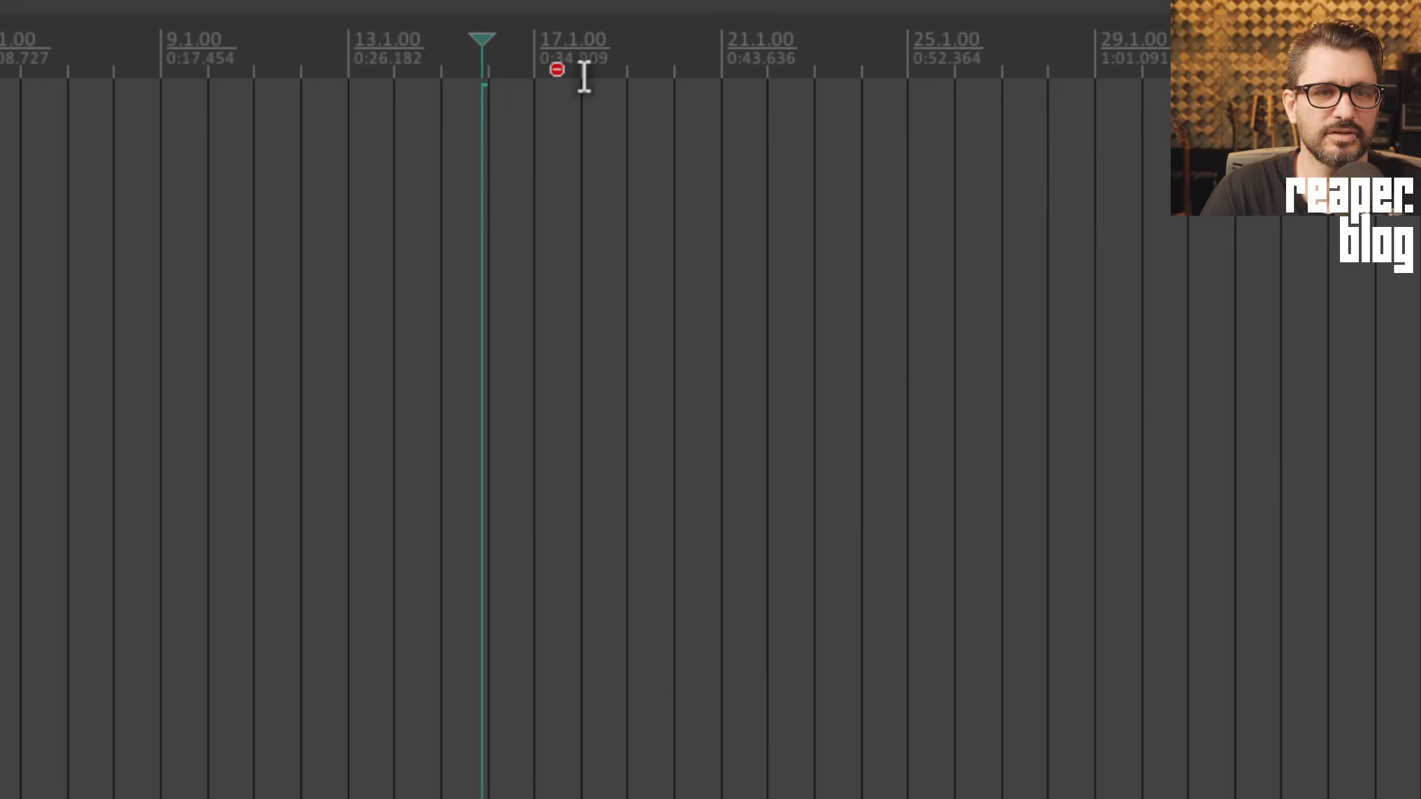
{"action": "left_click", "coordinate": [521, 146]}
{"action": "scroll", "coordinate": [543, 196], "scroll_direction": "up", "scroll_amount": 8}
{"action": "scroll", "coordinate": [1181, 207], "scroll_direction": "right", "scroll_amount": 12}
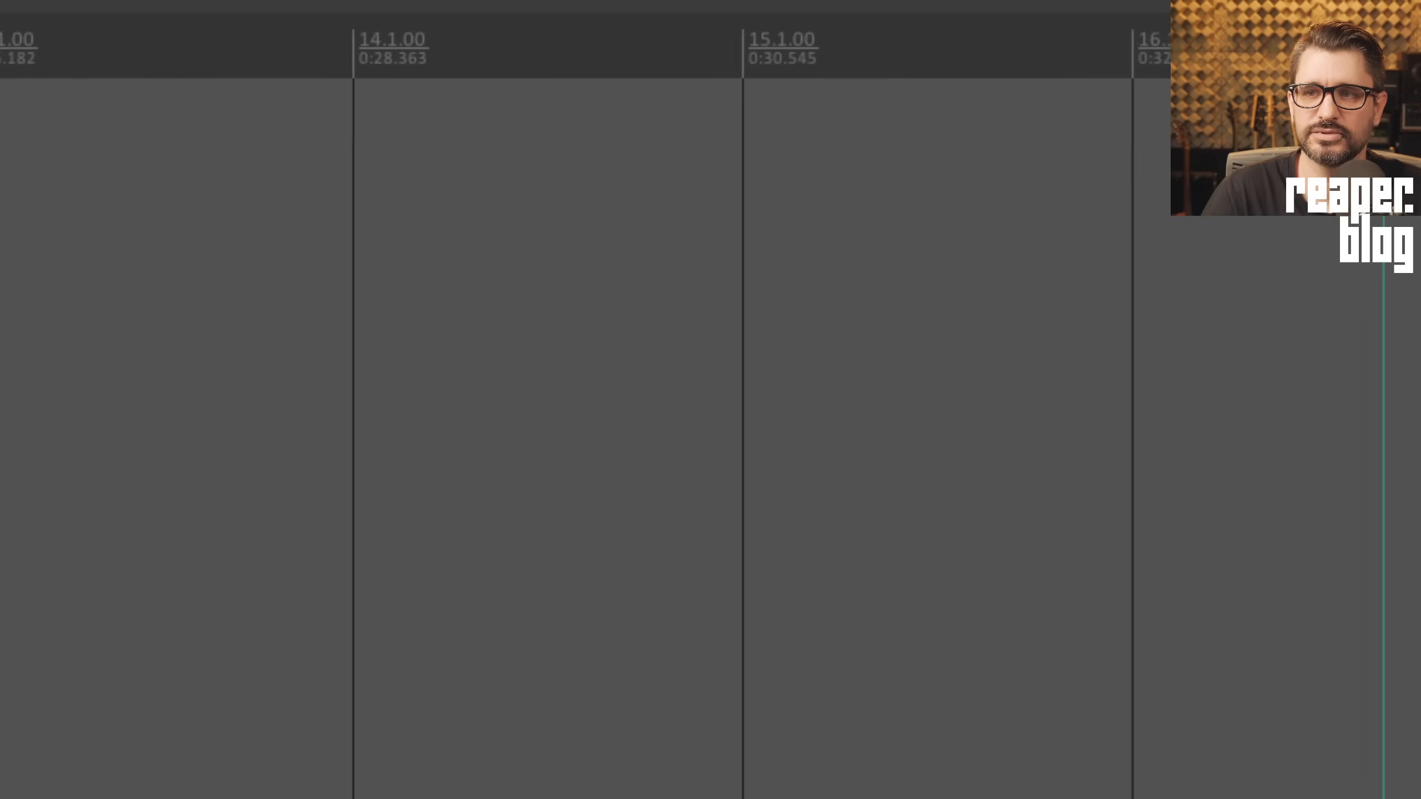
{"action": "scroll", "coordinate": [590, 137], "scroll_direction": "left", "scroll_amount": 6}
{"action": "left_click", "coordinate": [803, 129]}
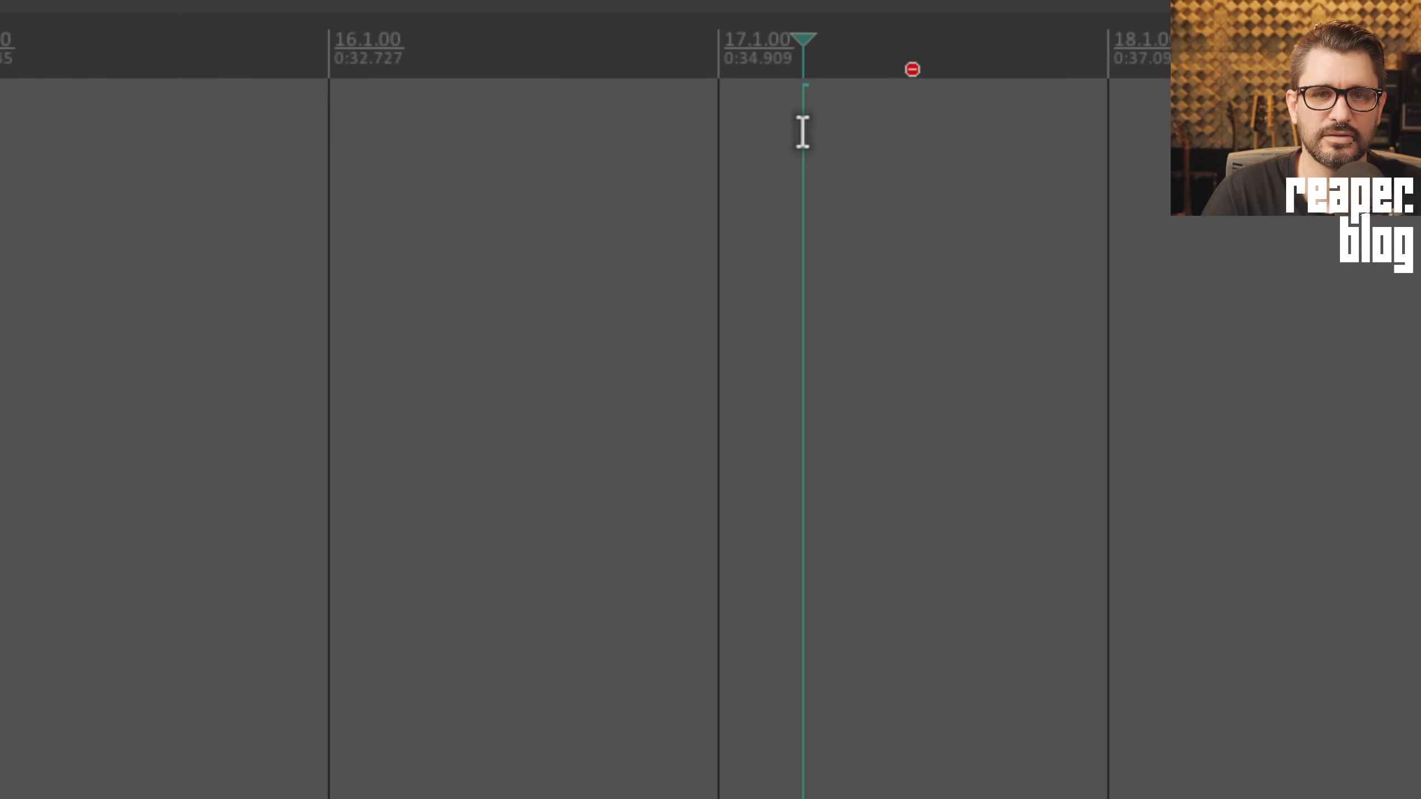
{"action": "left_click", "coordinate": [859, 127]}
{"action": "left_click", "coordinate": [821, 134]}
Play from there twice to confirm playback stops at the project end
{"action": "key", "text": "space"}
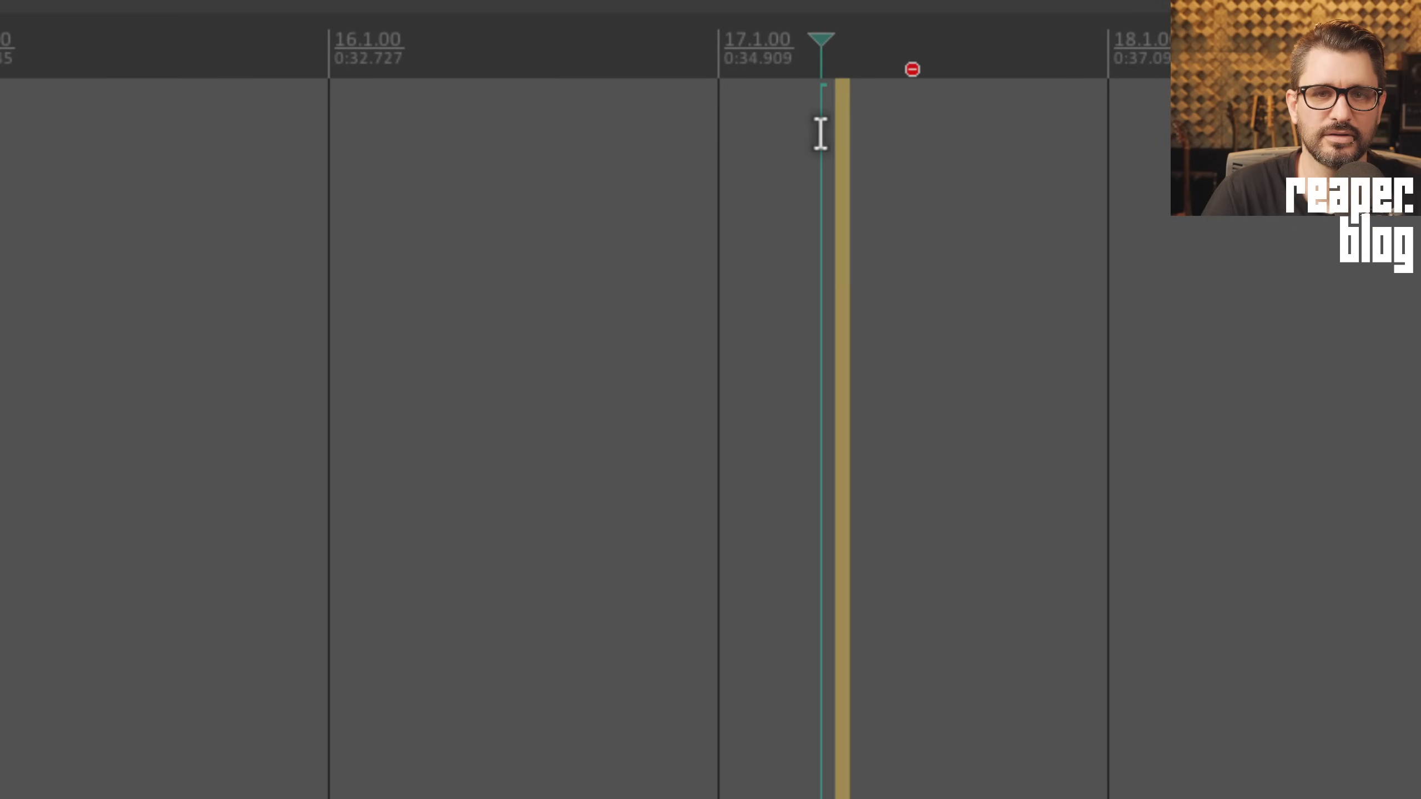
{"action": "key", "text": "space"}
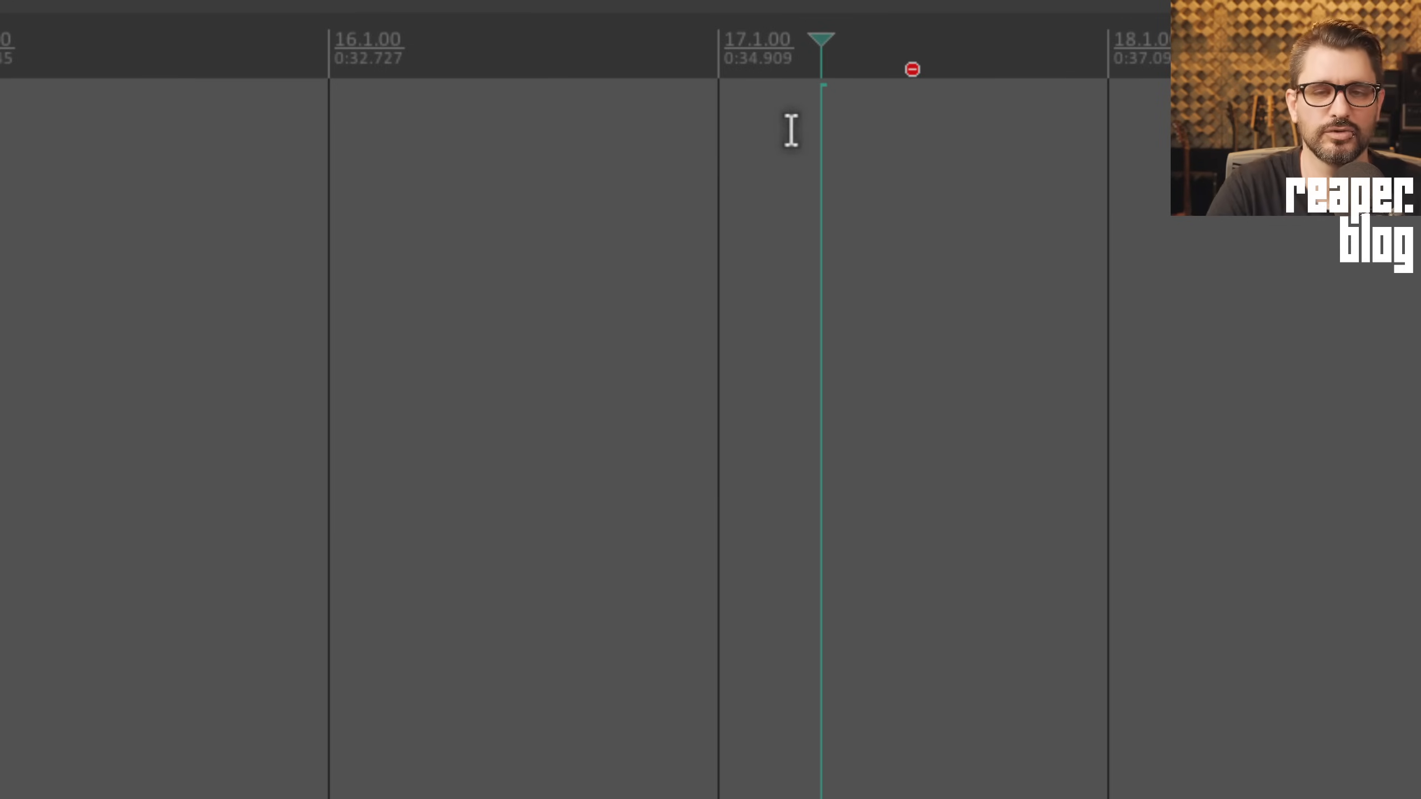
{"action": "key", "text": "space"}
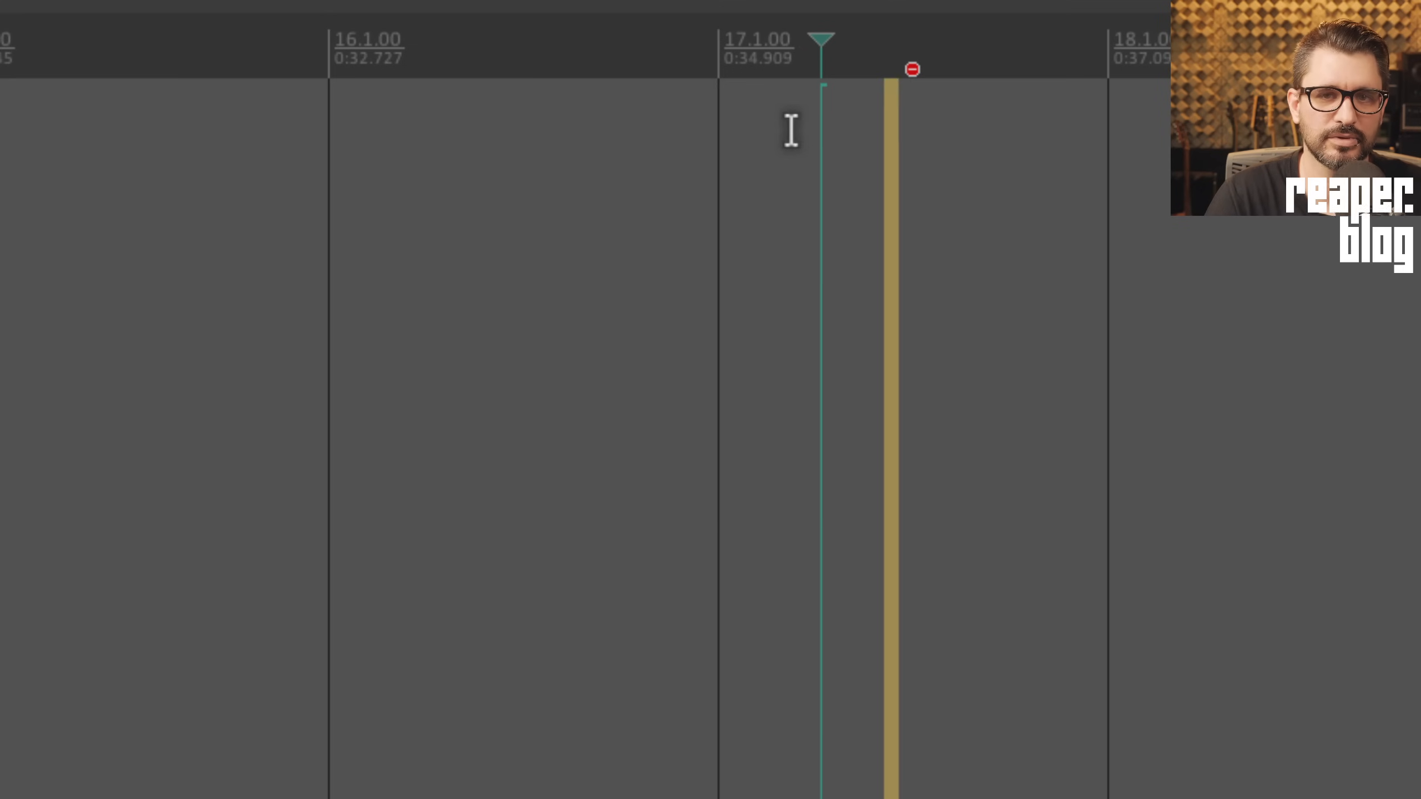
{"action": "key", "text": "space"}
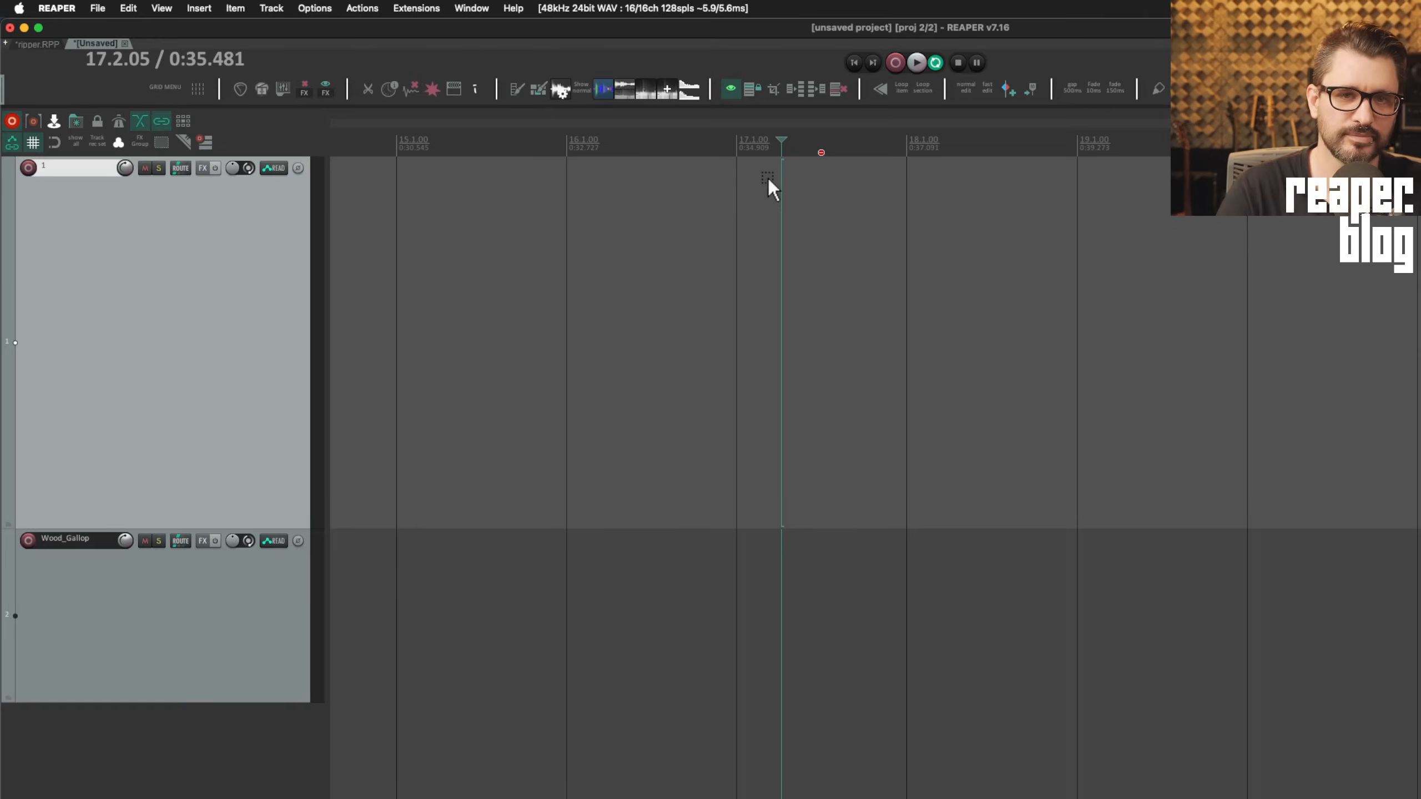
Make a time selection back to 16.1.45 near the project end, then clear it
{"action": "left_click_drag", "start_coordinate": [935, 68], "coordinate": [913, 68]}
{"action": "left_click_drag", "start_coordinate": [821, 152], "coordinate": [586, 151]}
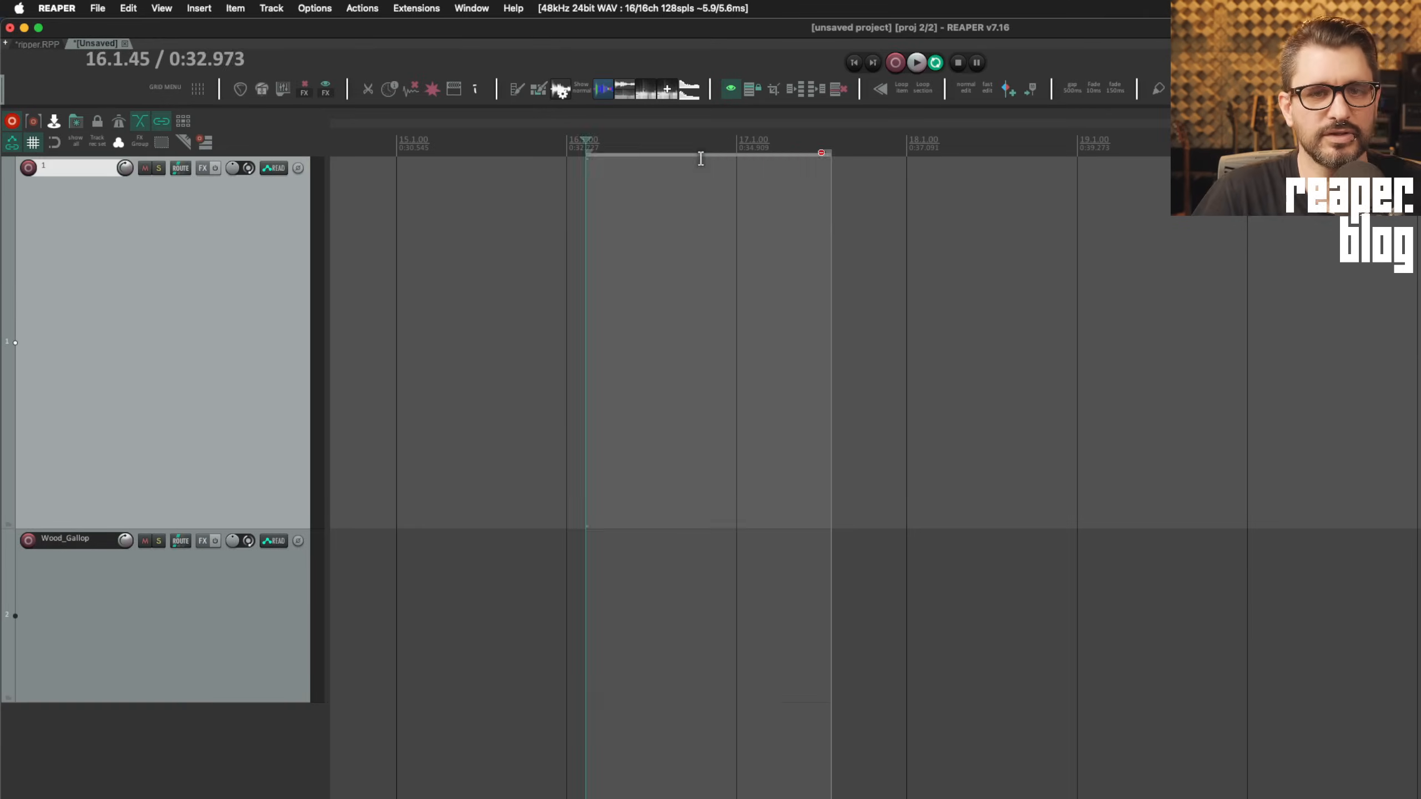
{"action": "key", "text": "Escape"}
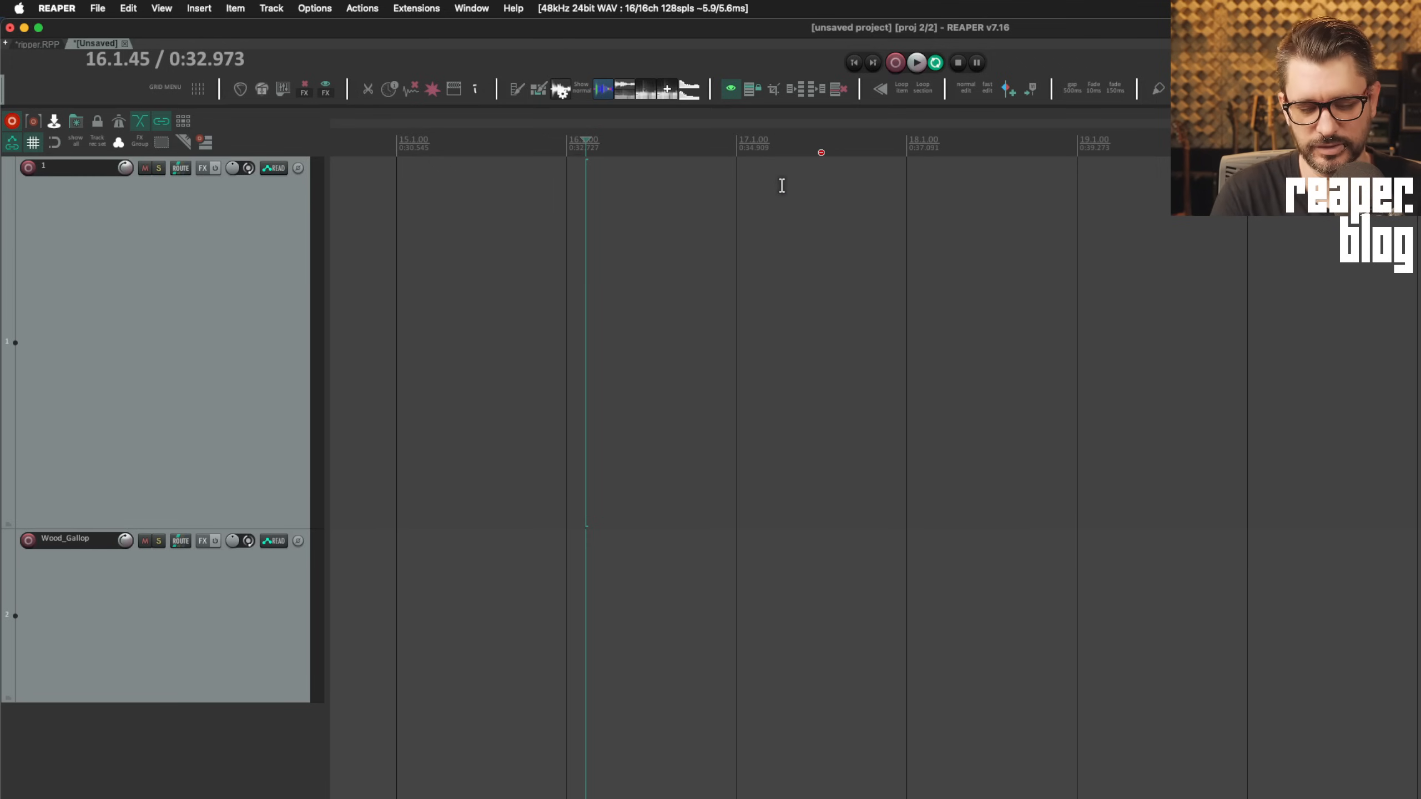
{"action": "key", "text": "alt+Return"}
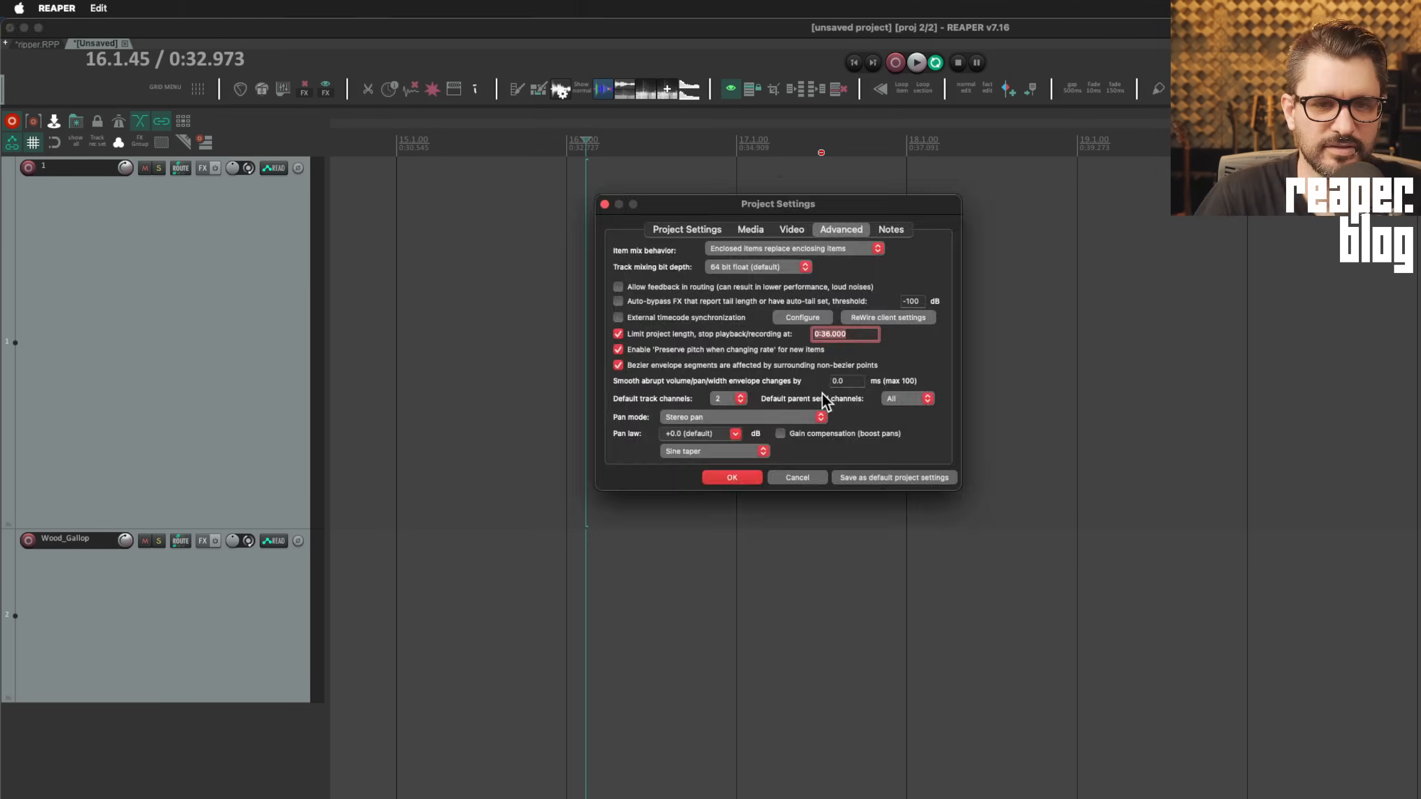
Untick 'Limit project length' in Project Settings and confirm with OK
{"action": "left_click", "coordinate": [690, 333]}
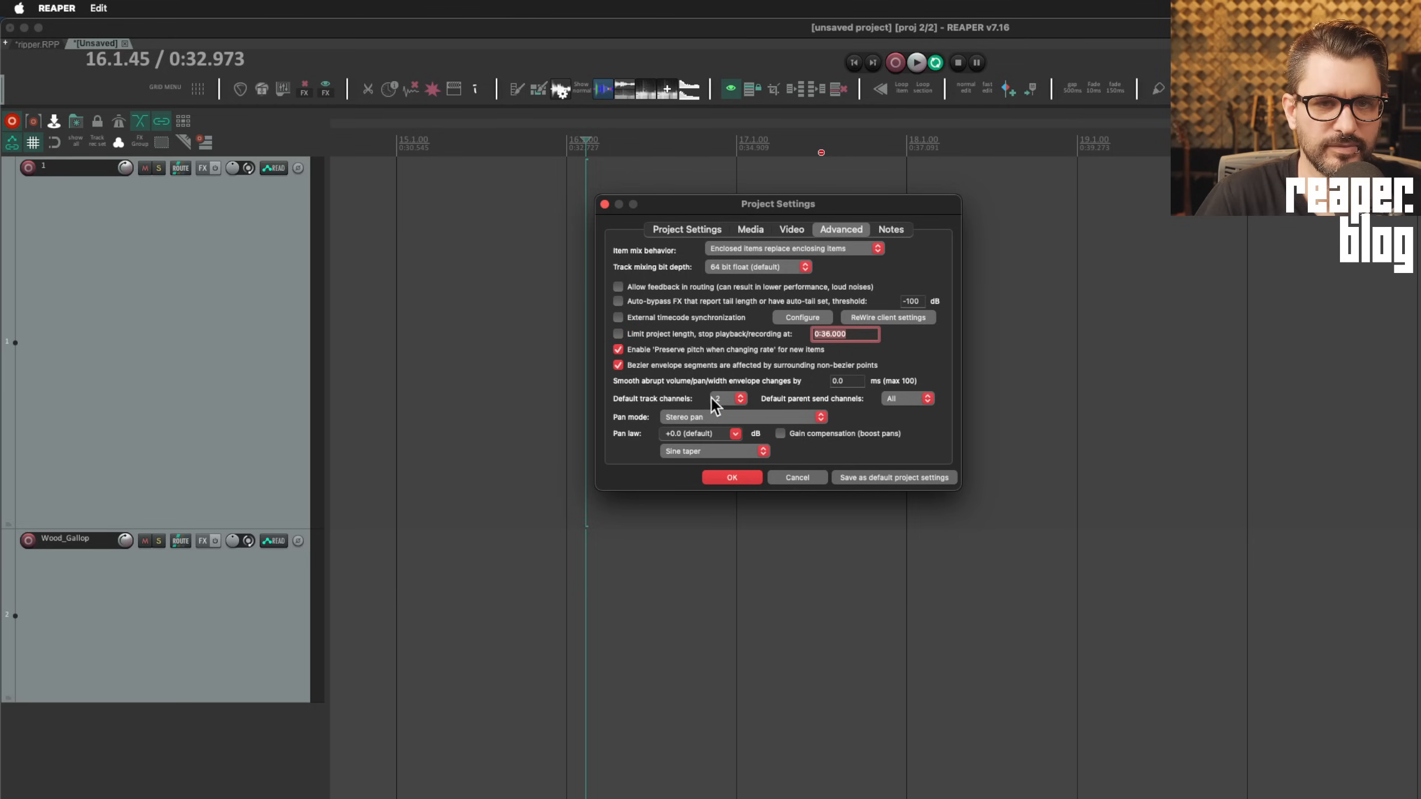
{"action": "left_click", "coordinate": [730, 477]}
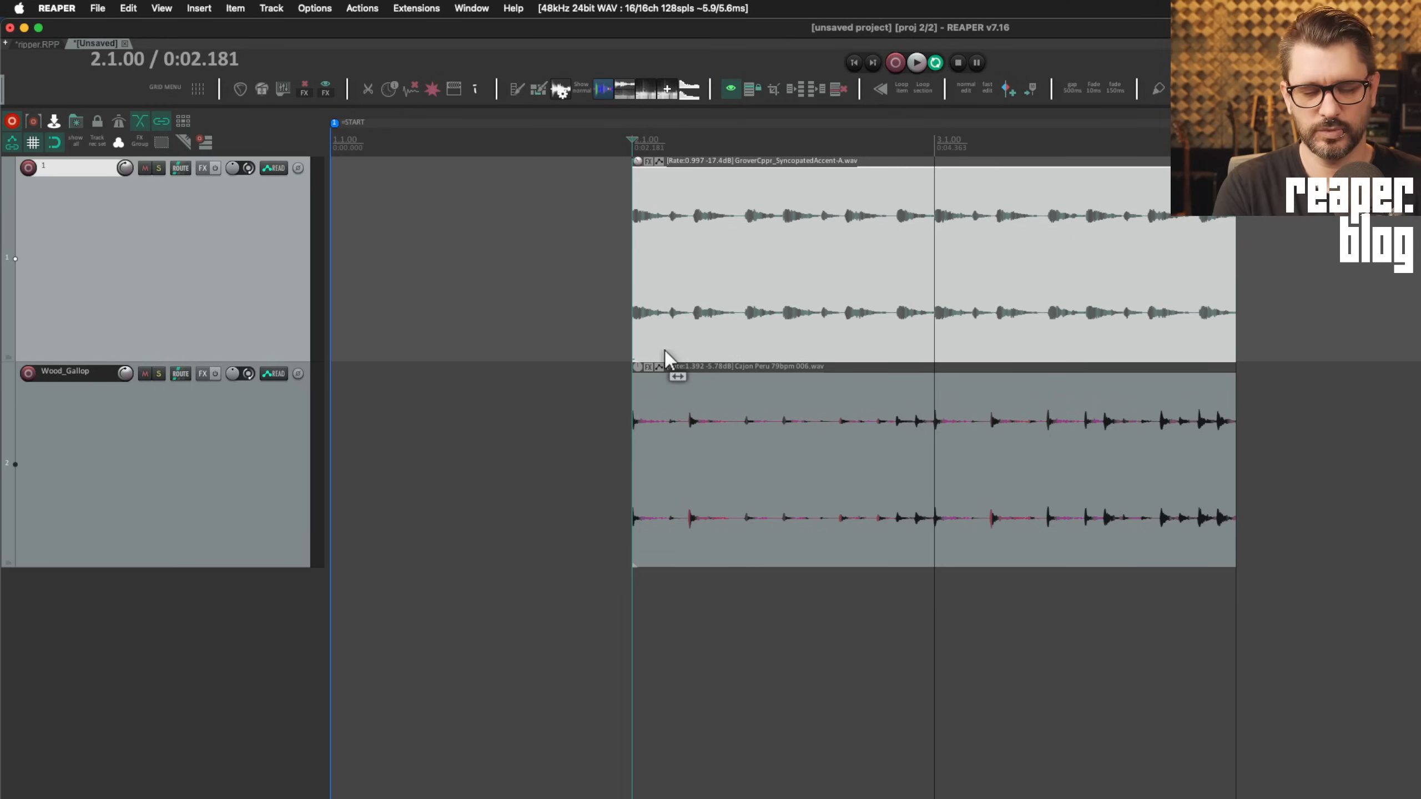
Show the Actions list filtered to 'split under mouse' and look over its split variants
{"action": "key", "text": "question"}
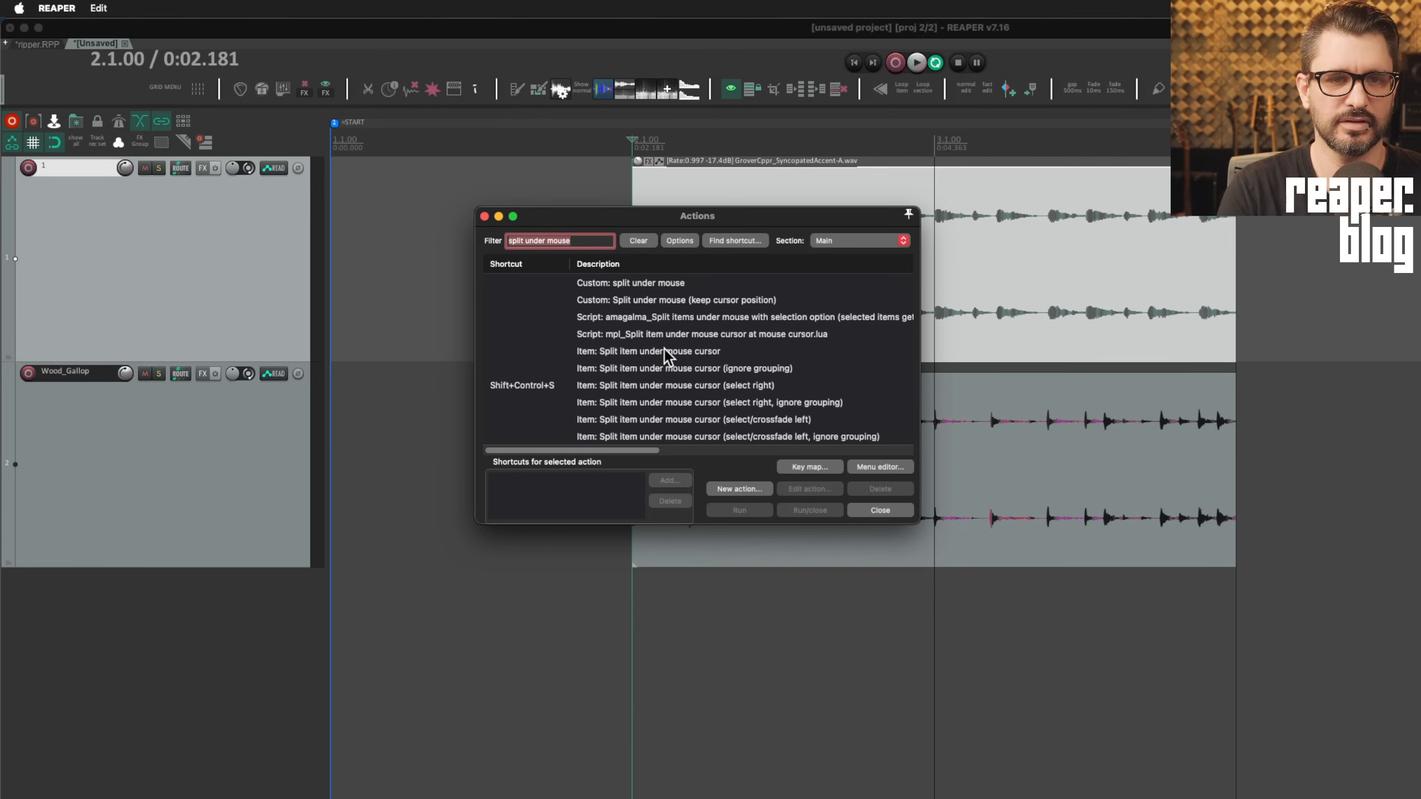
{"action": "left_click_drag", "start_coordinate": [650, 533], "coordinate": [650, 525]}
{"action": "left_click", "coordinate": [711, 355]}
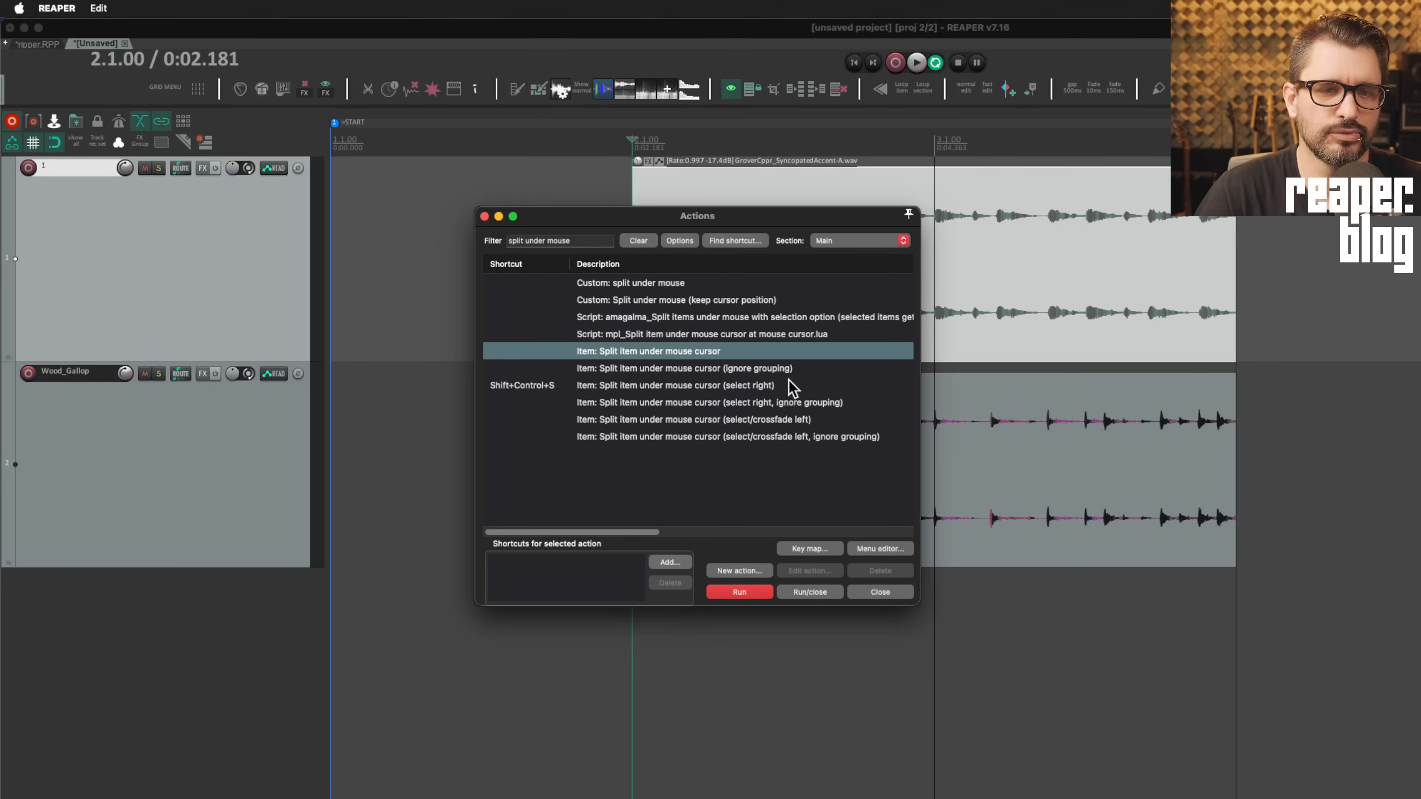
{"action": "left_click", "coordinate": [740, 372]}
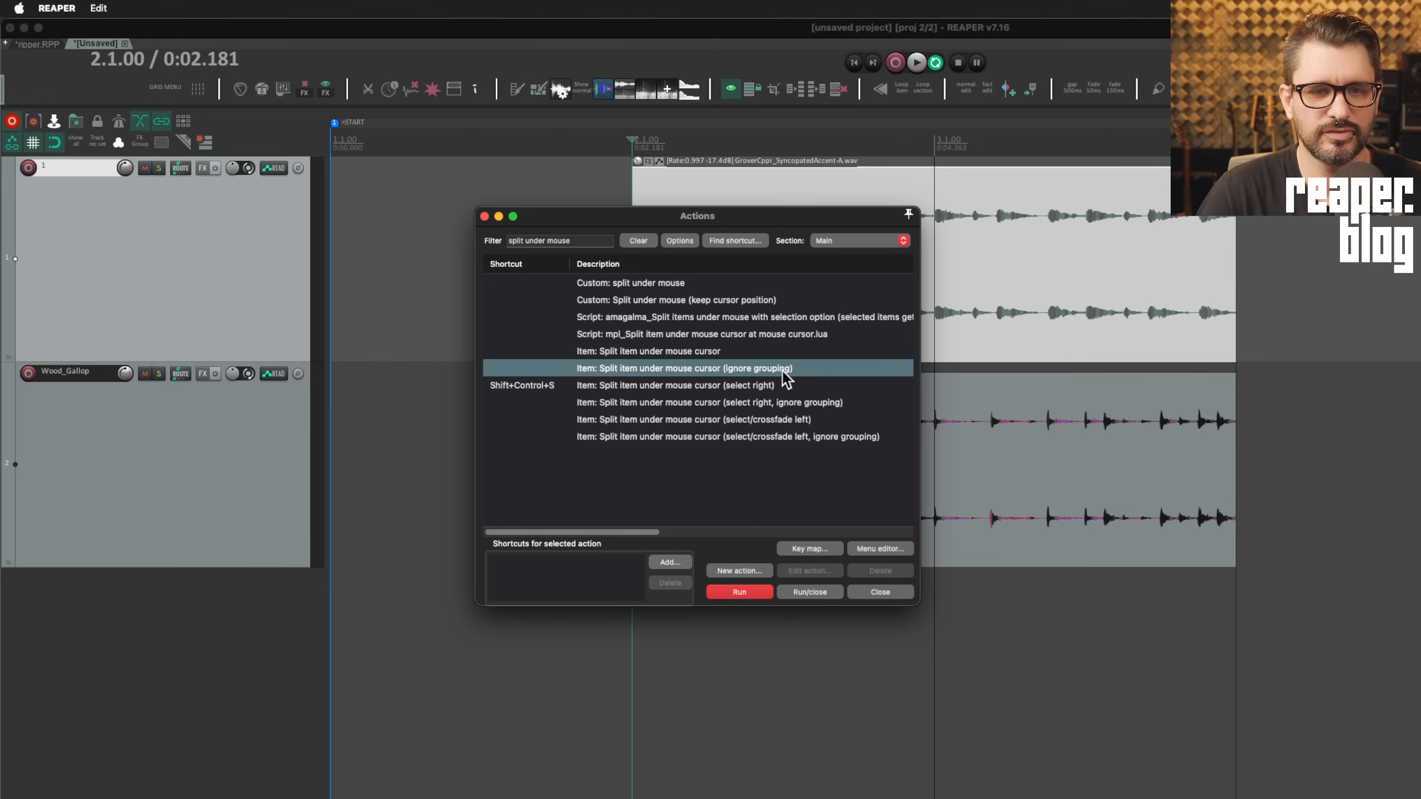
Select the items on both tracks and group them with Ctrl+G
{"action": "left_click_drag", "start_coordinate": [769, 214], "coordinate": [769, 213]}
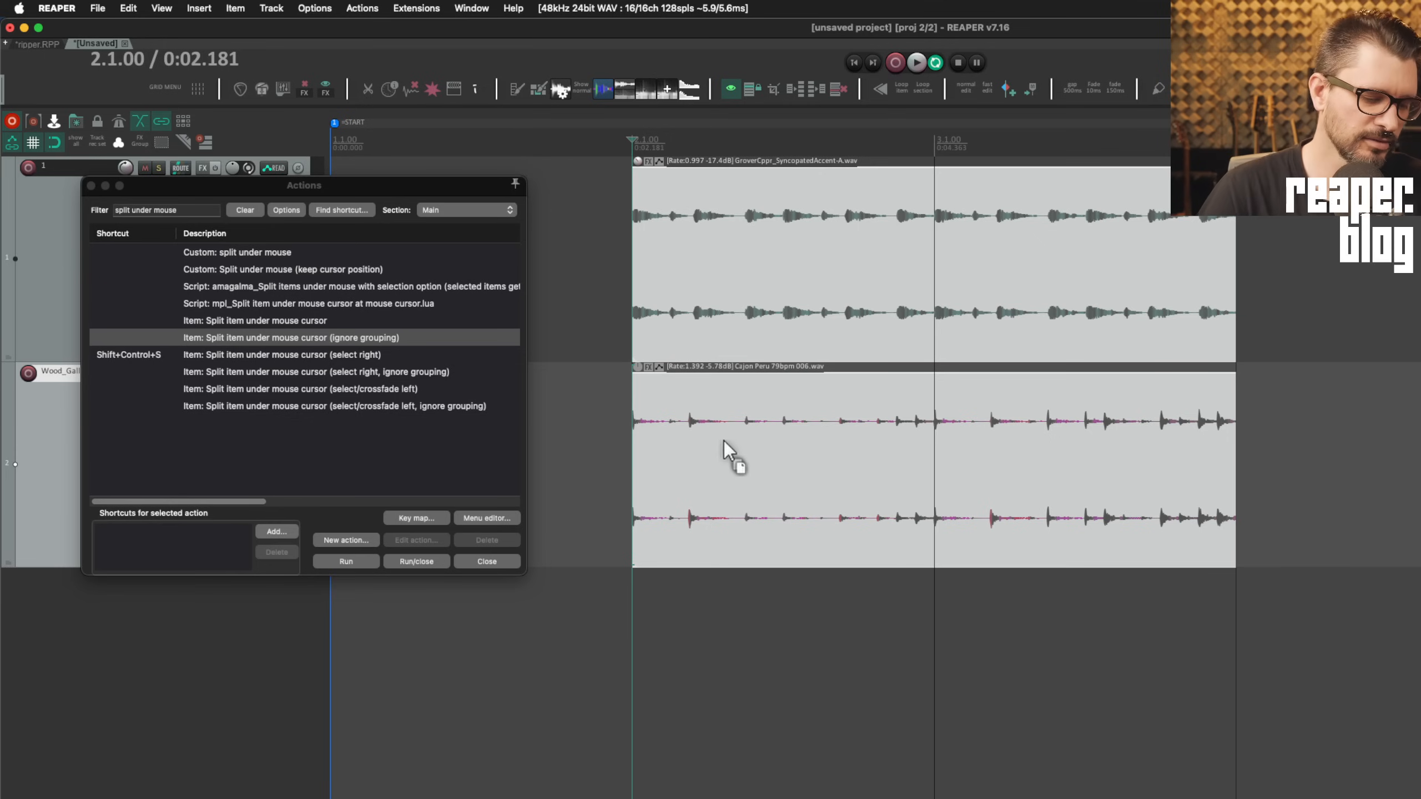
{"action": "key", "text": "g"}
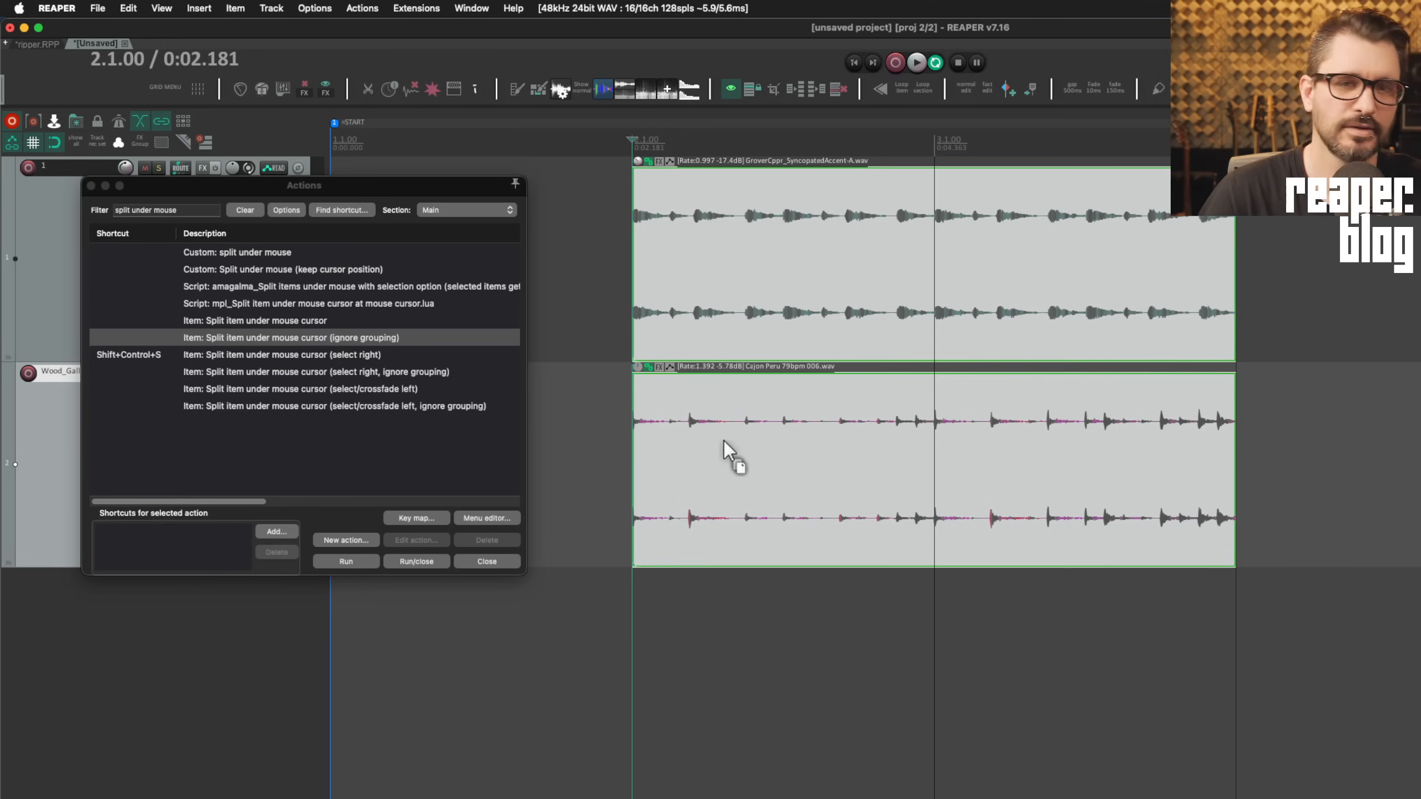
{"action": "left_click", "coordinate": [727, 261]}
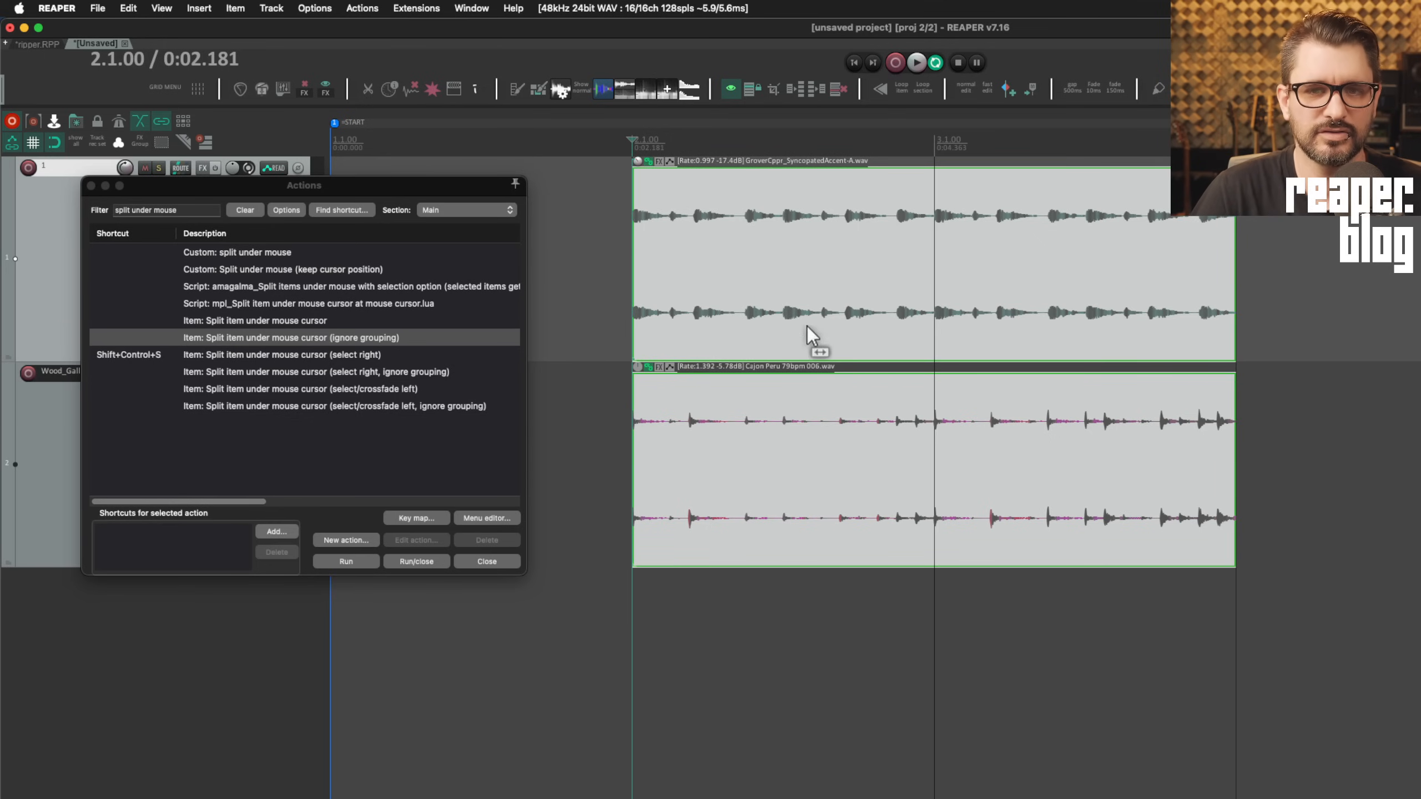
{"action": "left_click", "coordinate": [258, 322]}
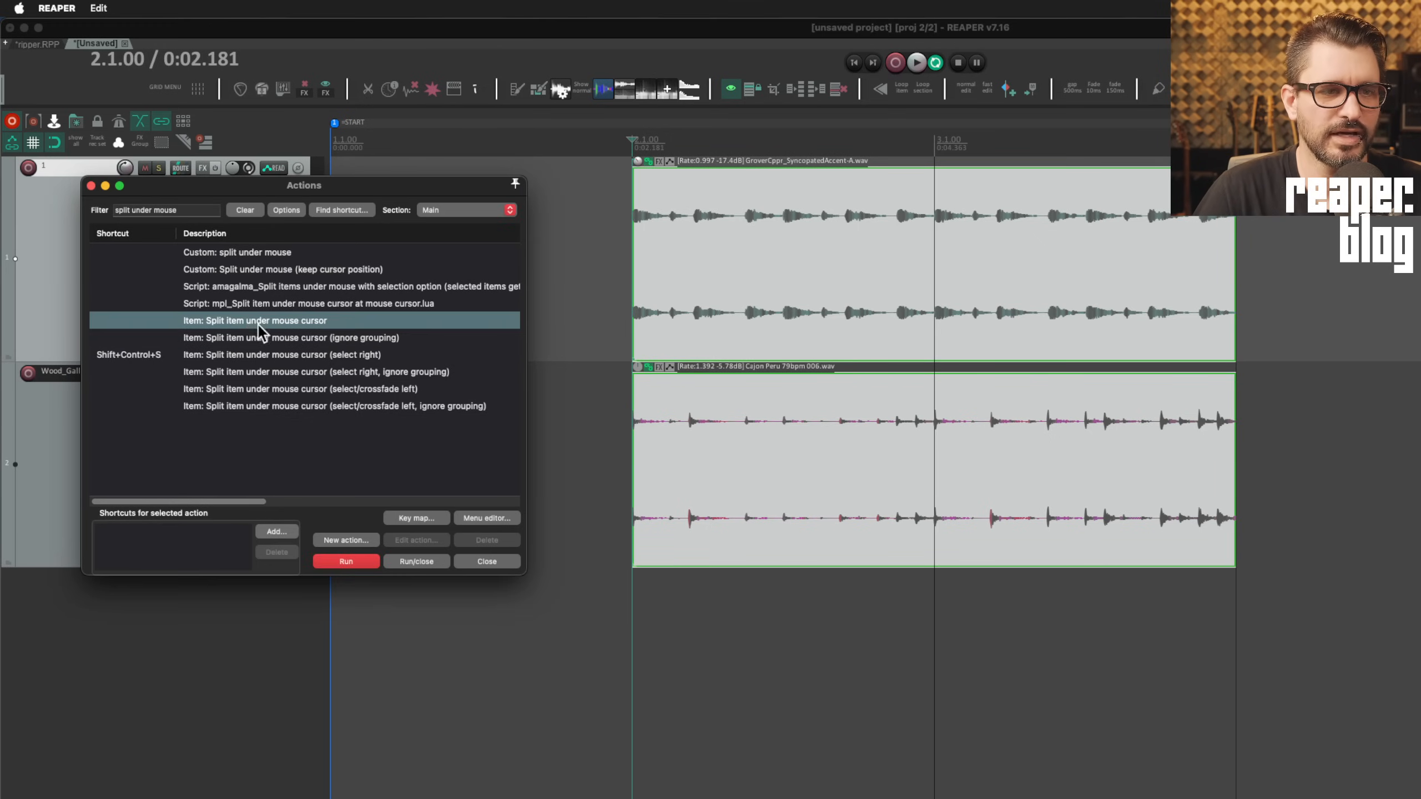
Bind Shift+Control+S to 'Item: Split item under mouse cursor (ignore grouping)'
{"action": "left_click", "coordinate": [342, 338]}
{"action": "left_click", "coordinate": [279, 532]}
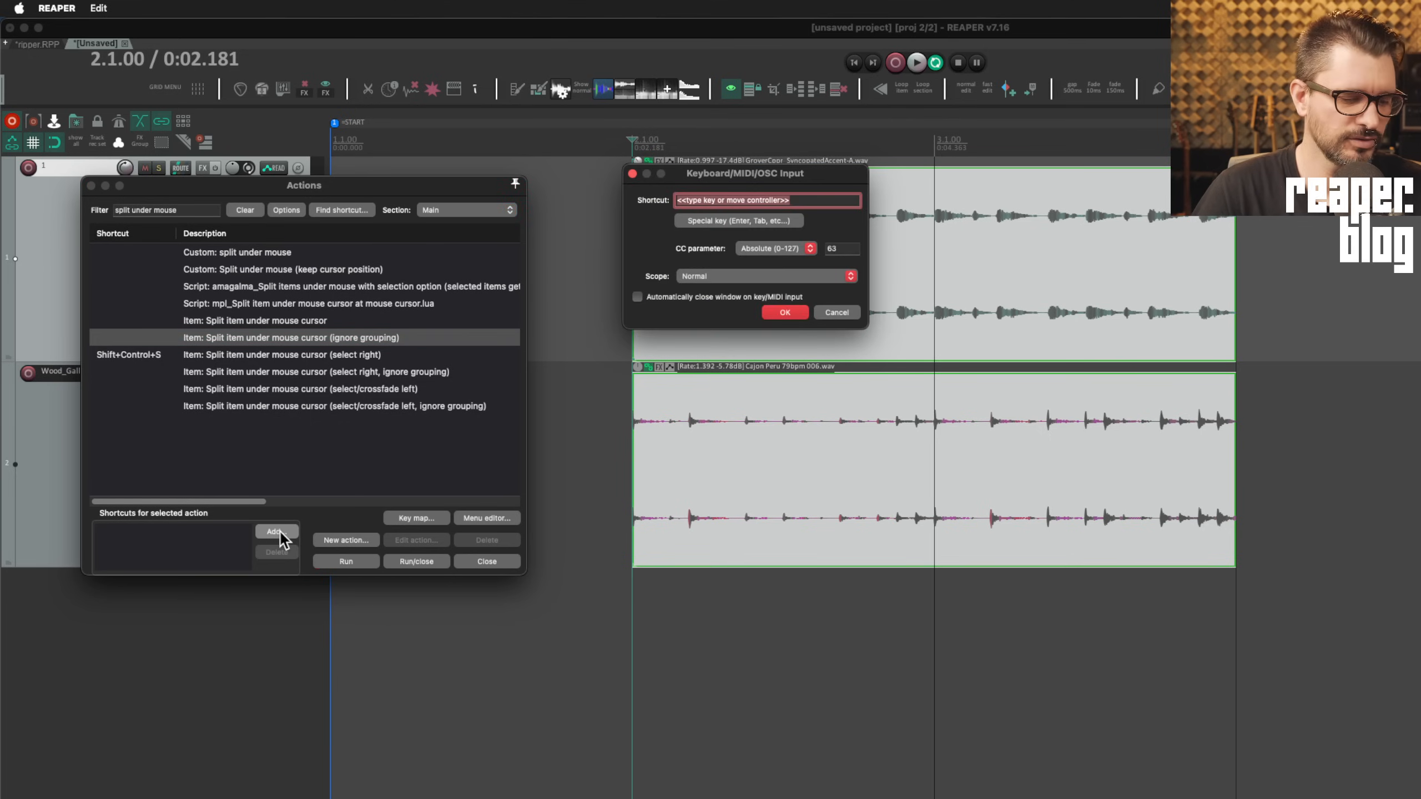
{"action": "key", "text": "shift+ctrl+s"}
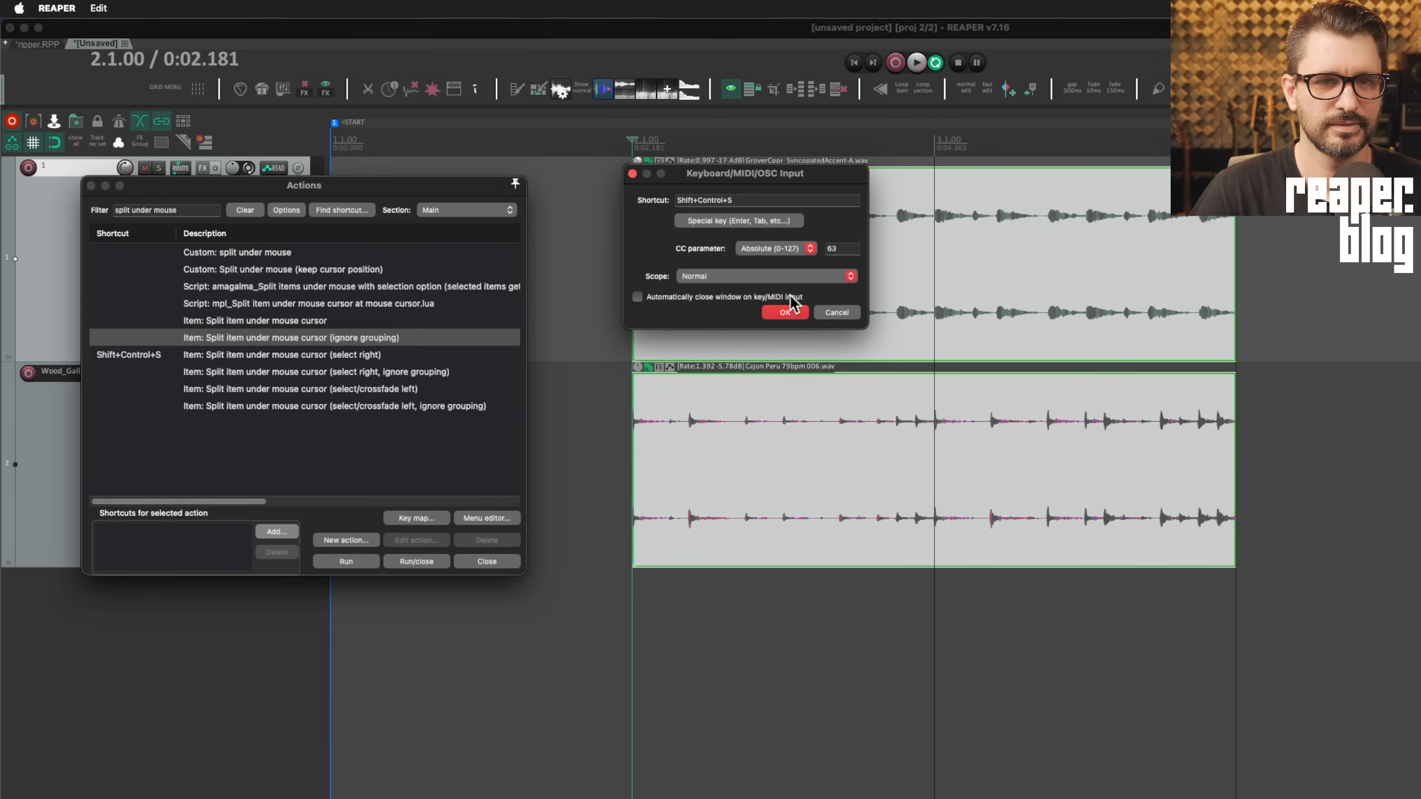
{"action": "left_click", "coordinate": [786, 314]}
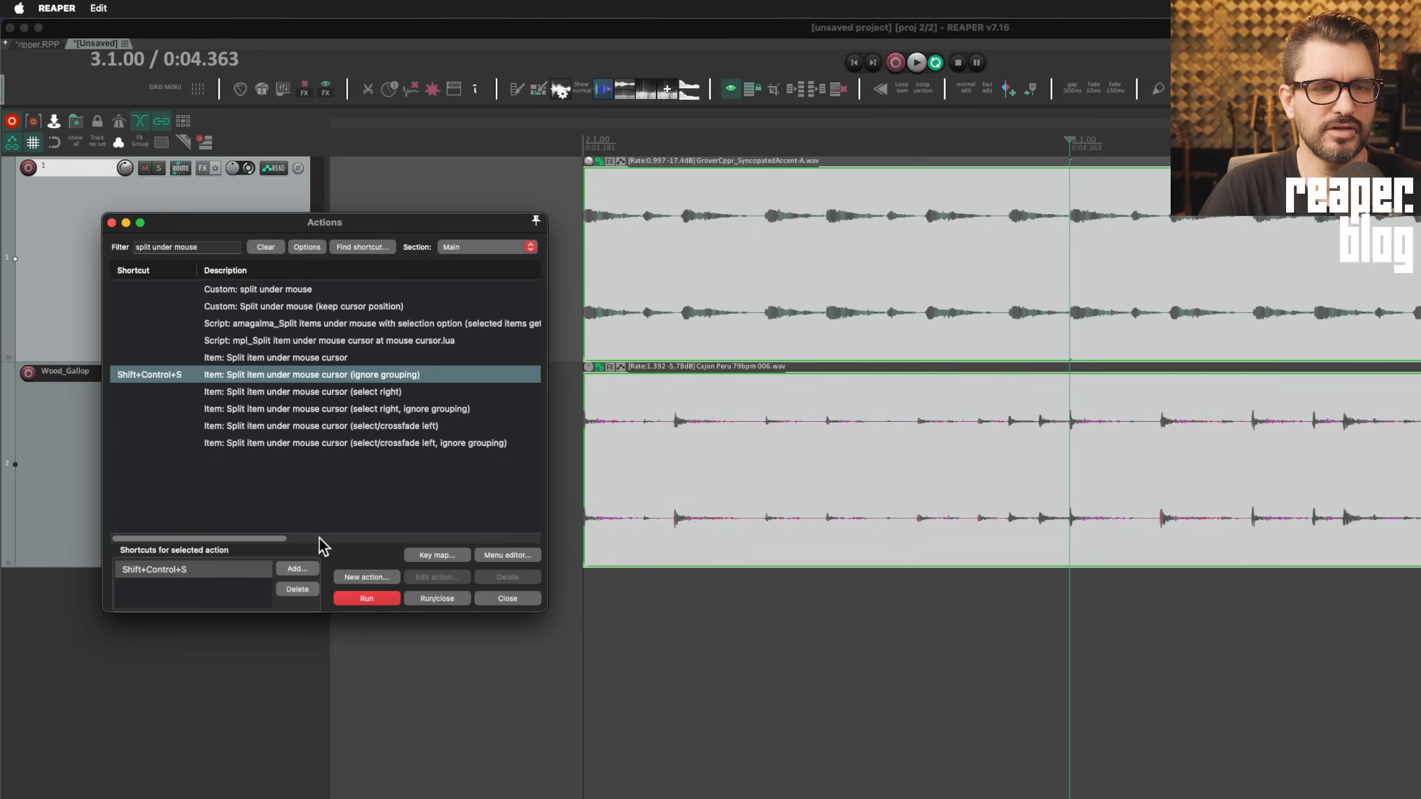
{"action": "left_click_drag", "start_coordinate": [262, 538], "coordinate": [413, 538]}
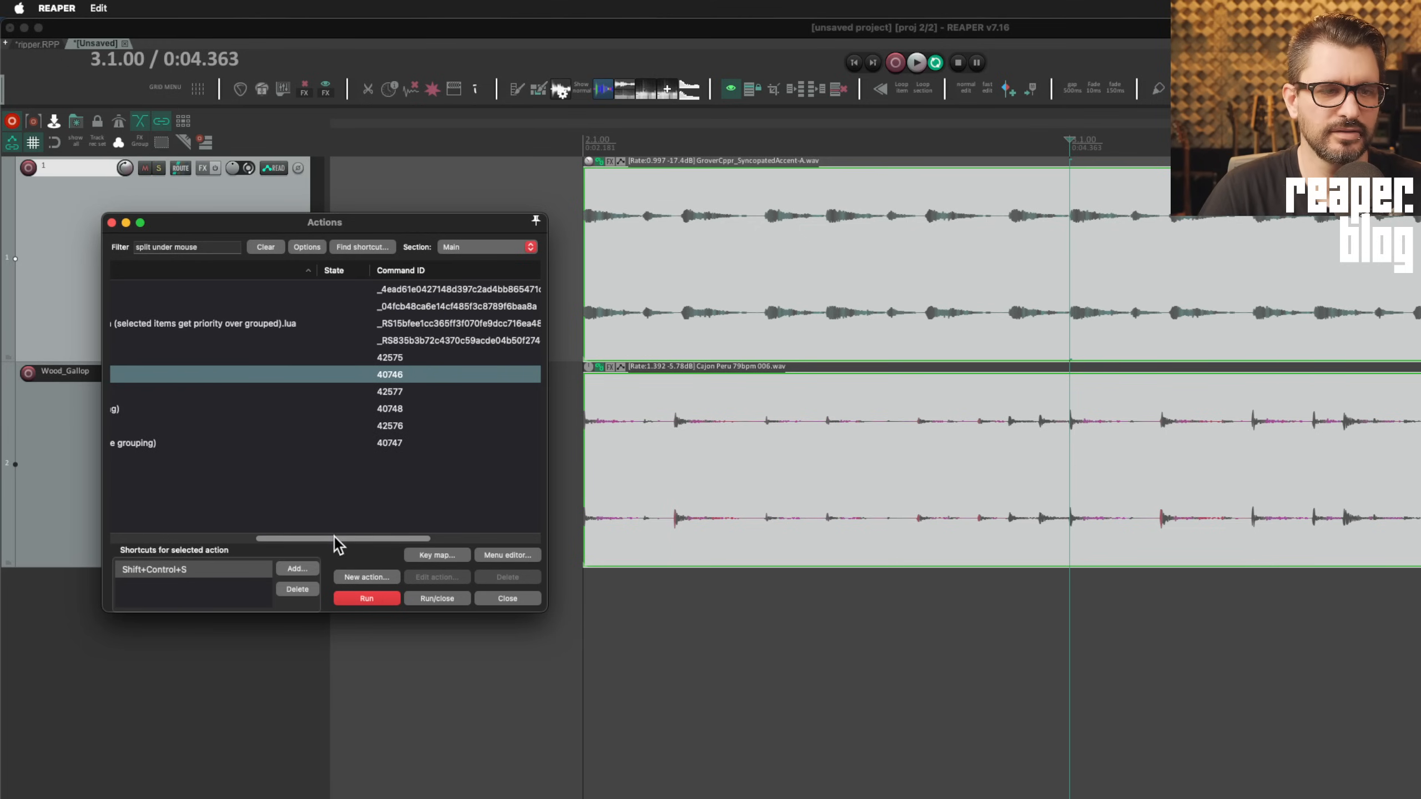
{"action": "left_click_drag", "start_coordinate": [334, 537], "coordinate": [192, 535]}
{"action": "left_click", "coordinate": [761, 219]}
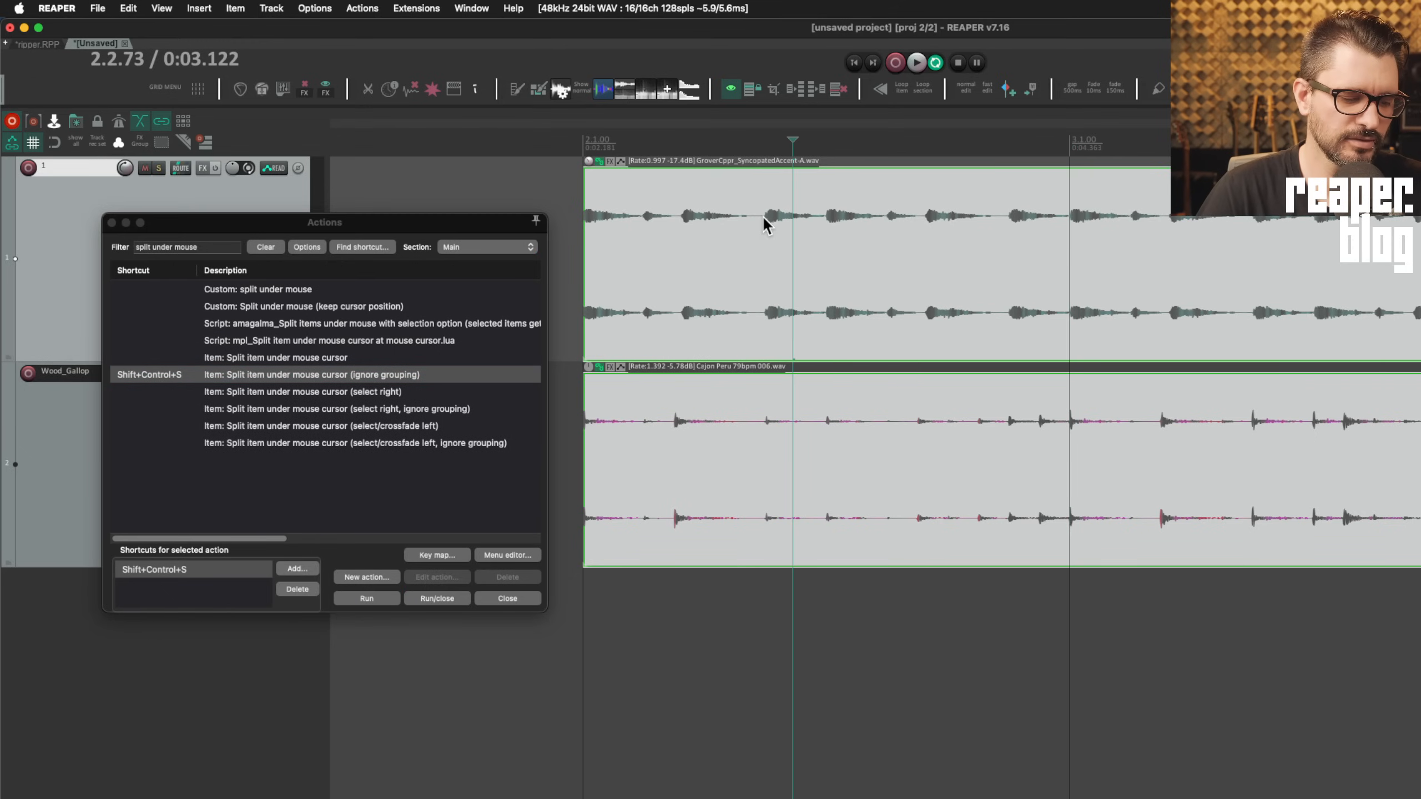
Make four test splits across both items, then undo them
{"action": "key", "text": "shift+ctrl+s"}
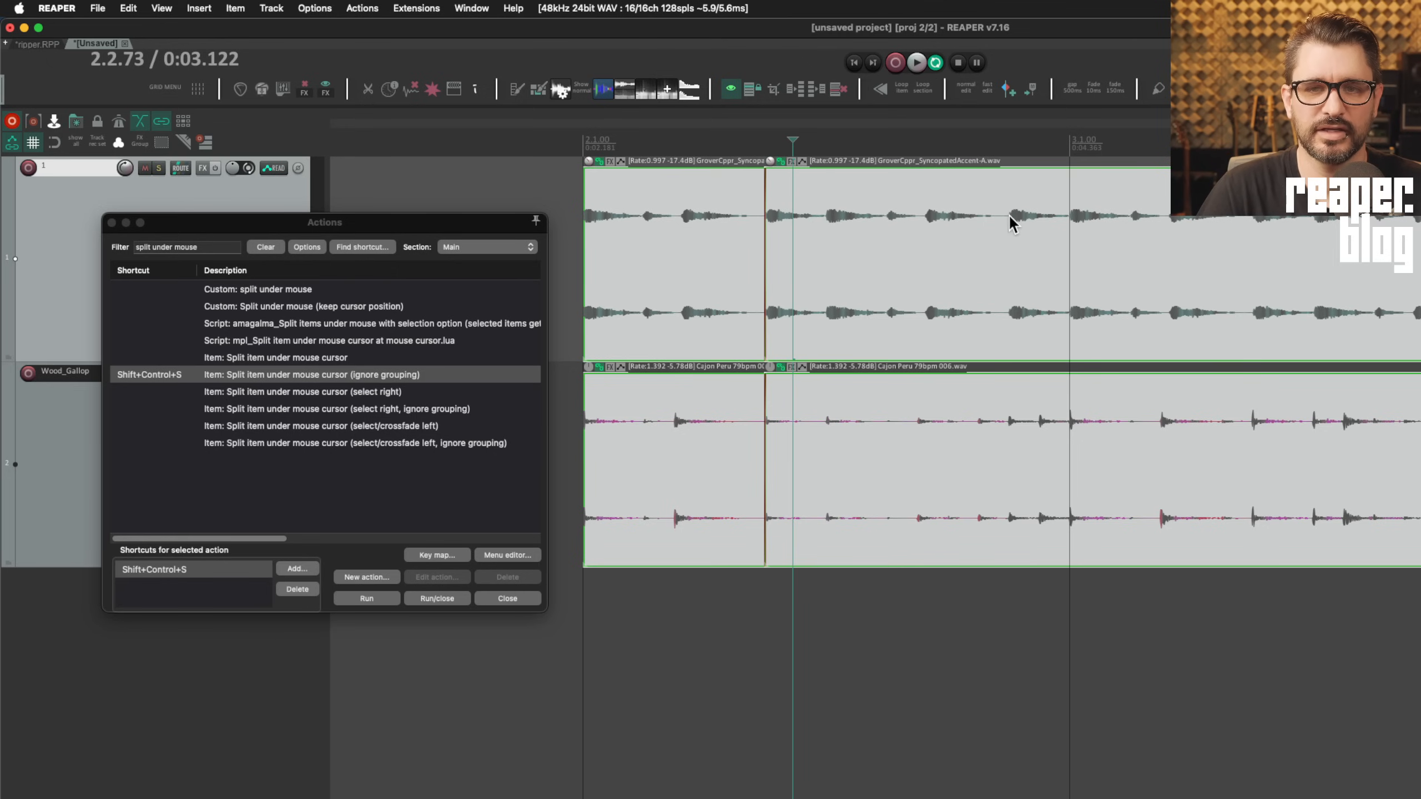
{"action": "key", "text": "shift+ctrl+s"}
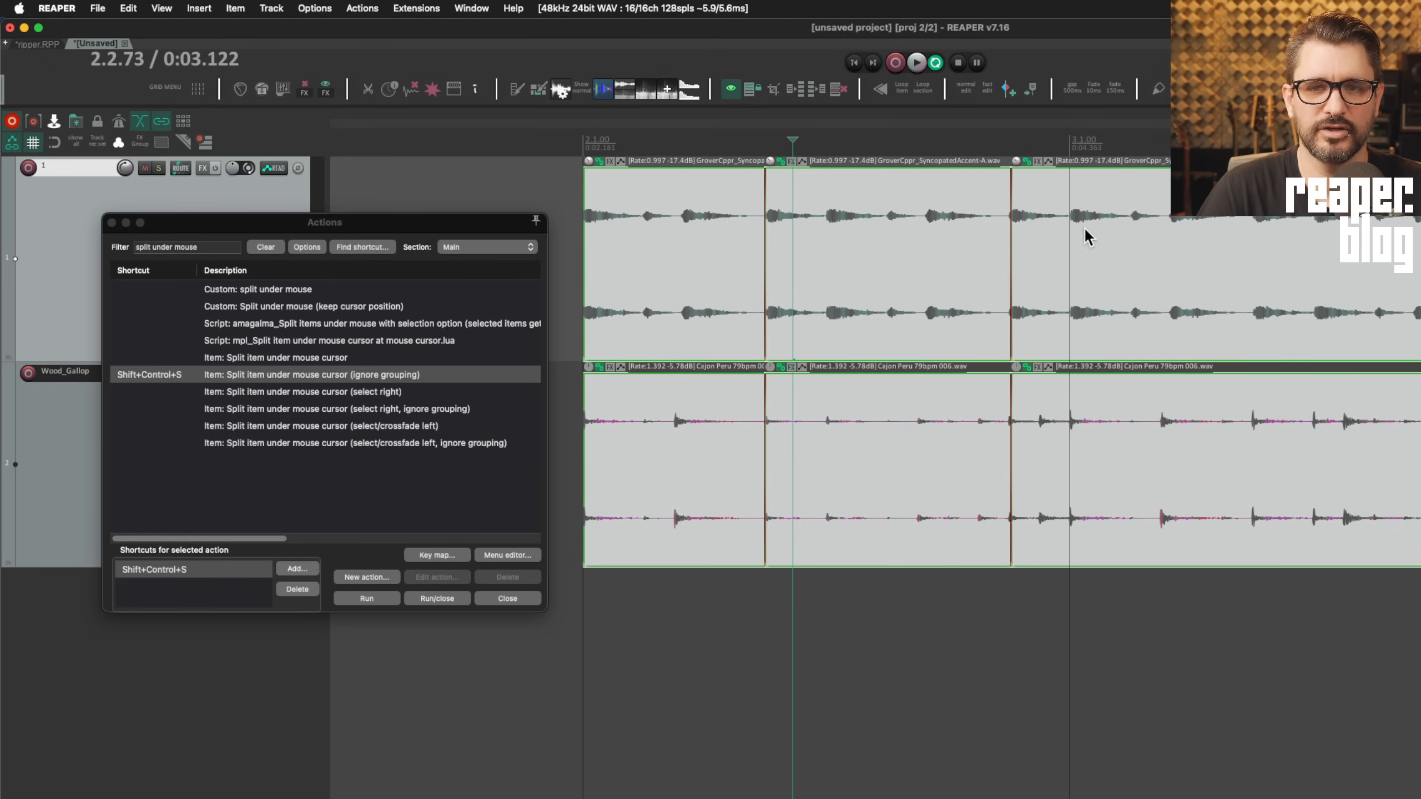
{"action": "key", "text": "shift+ctrl+s"}
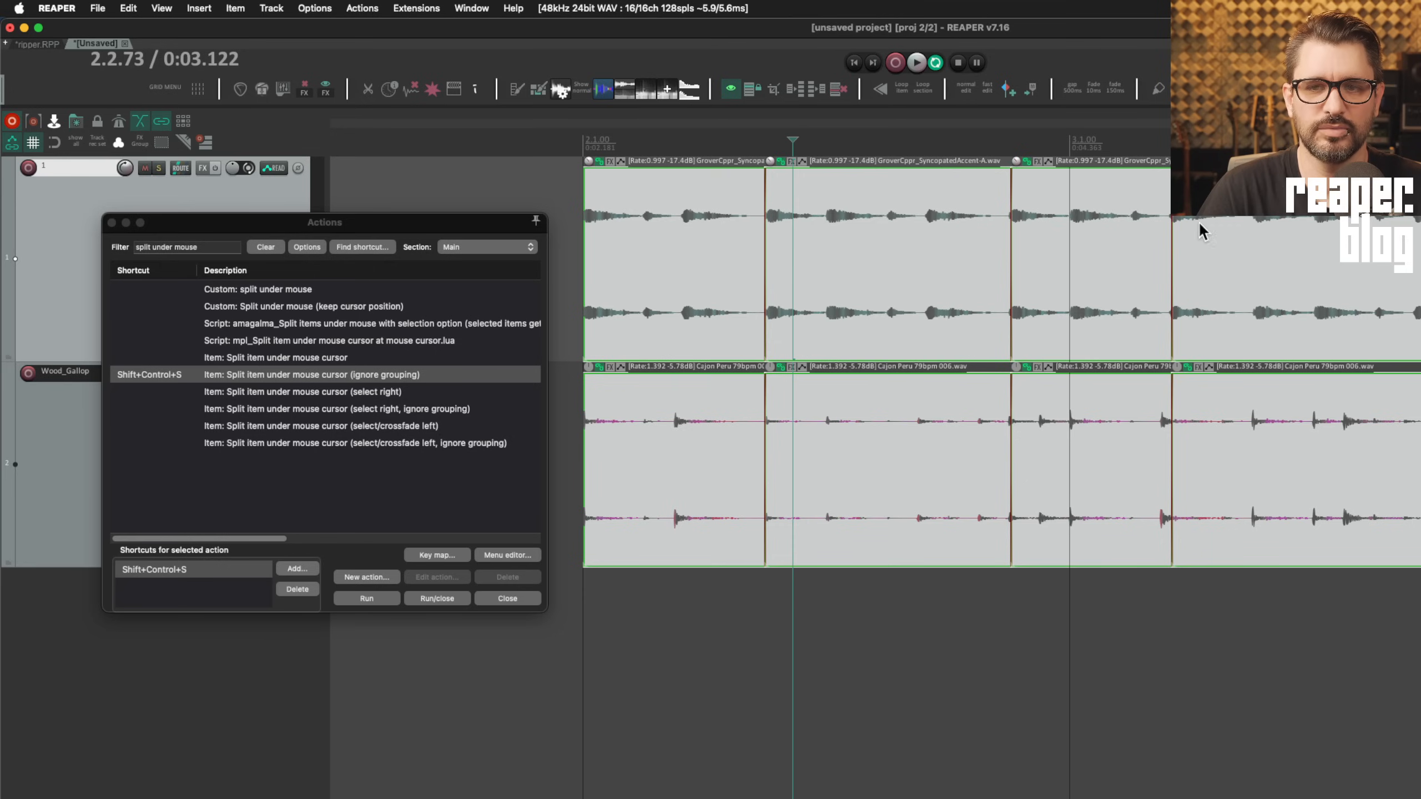
{"action": "key", "text": "shift+ctrl+s"}
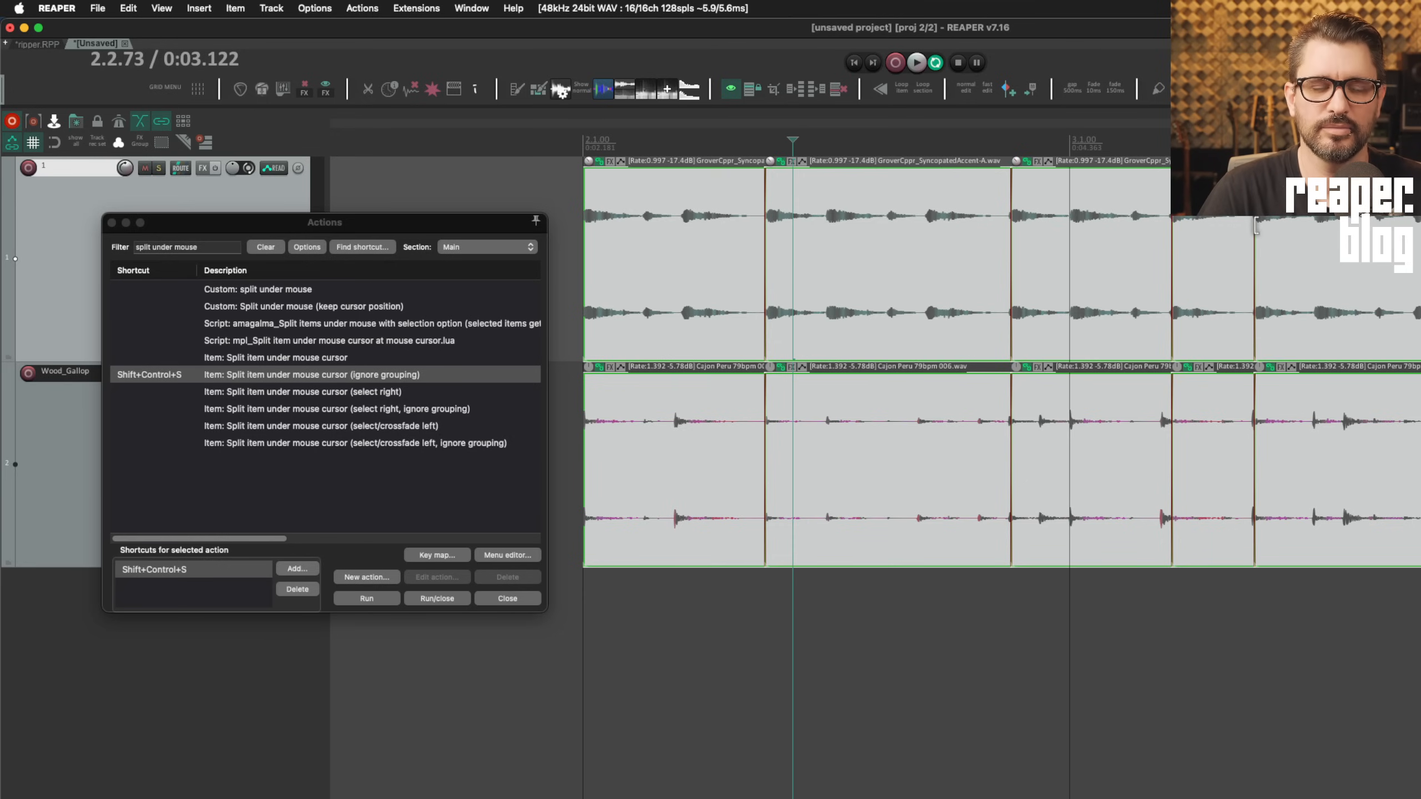
{"action": "key", "text": "super+z"}
{"action": "key", "text": "super+z"}
{"action": "key", "text": "super+z"}
{"action": "key", "text": "super+z"}
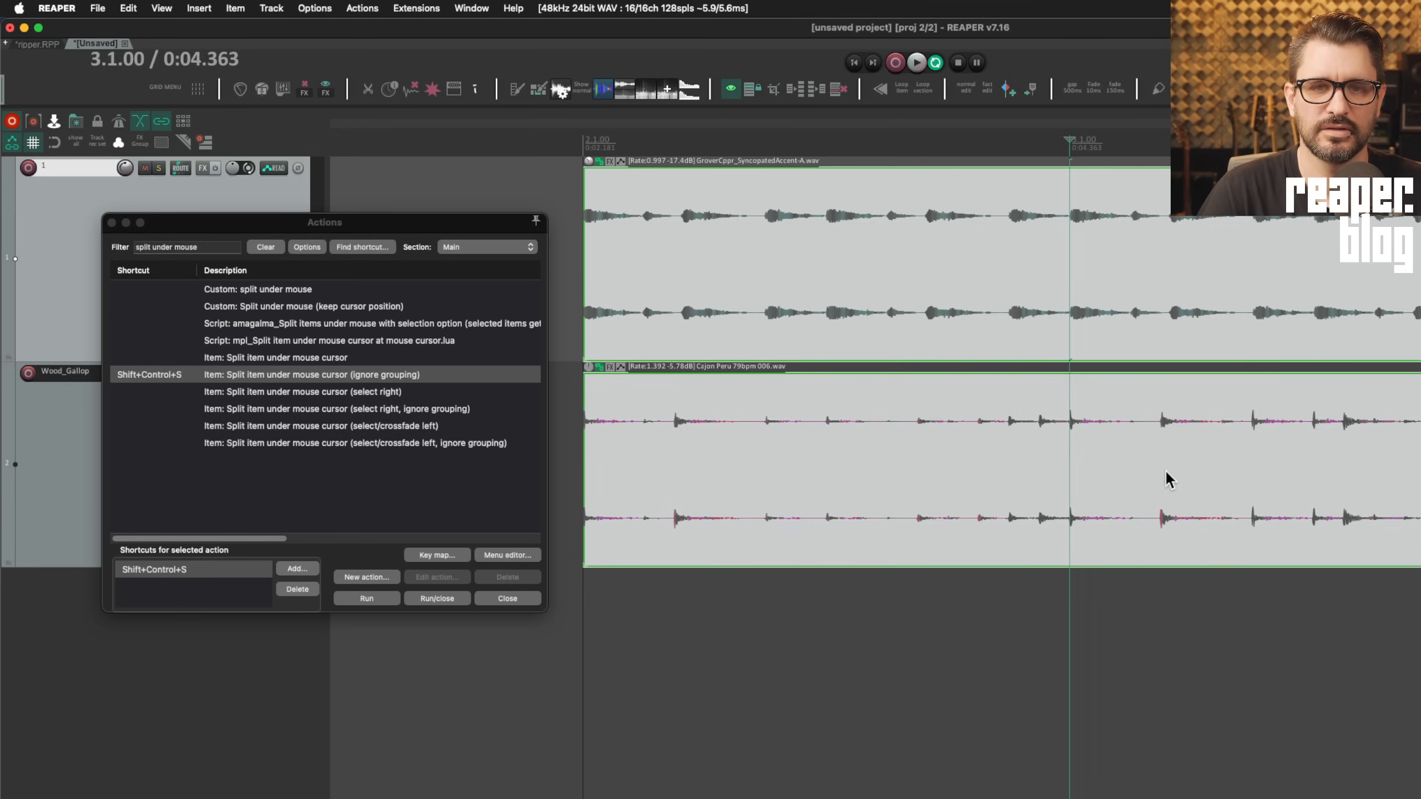
{"action": "key", "text": "super+z"}
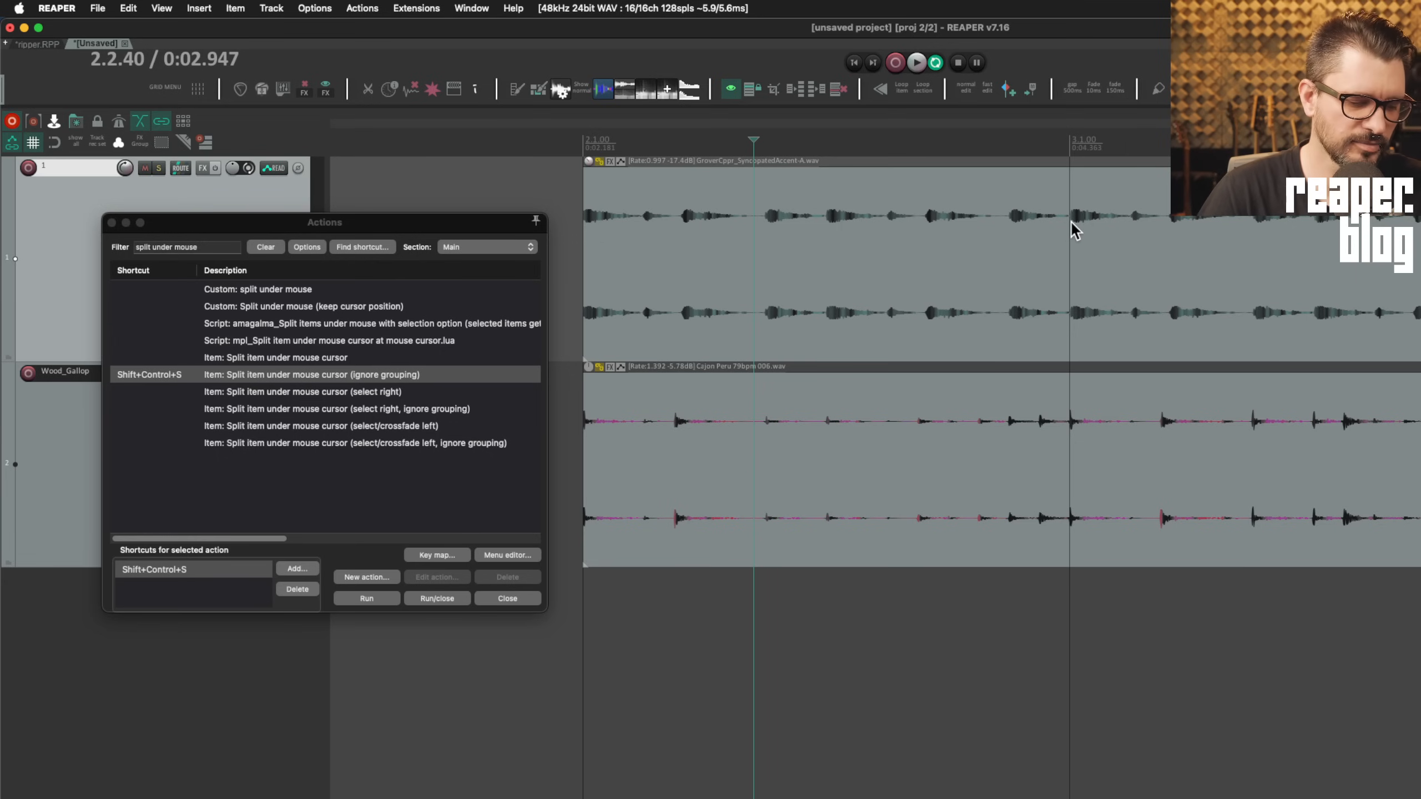
Split the top groove item at four points and the Cajon item once, independently
{"action": "key", "text": "ctrl+shift+s"}
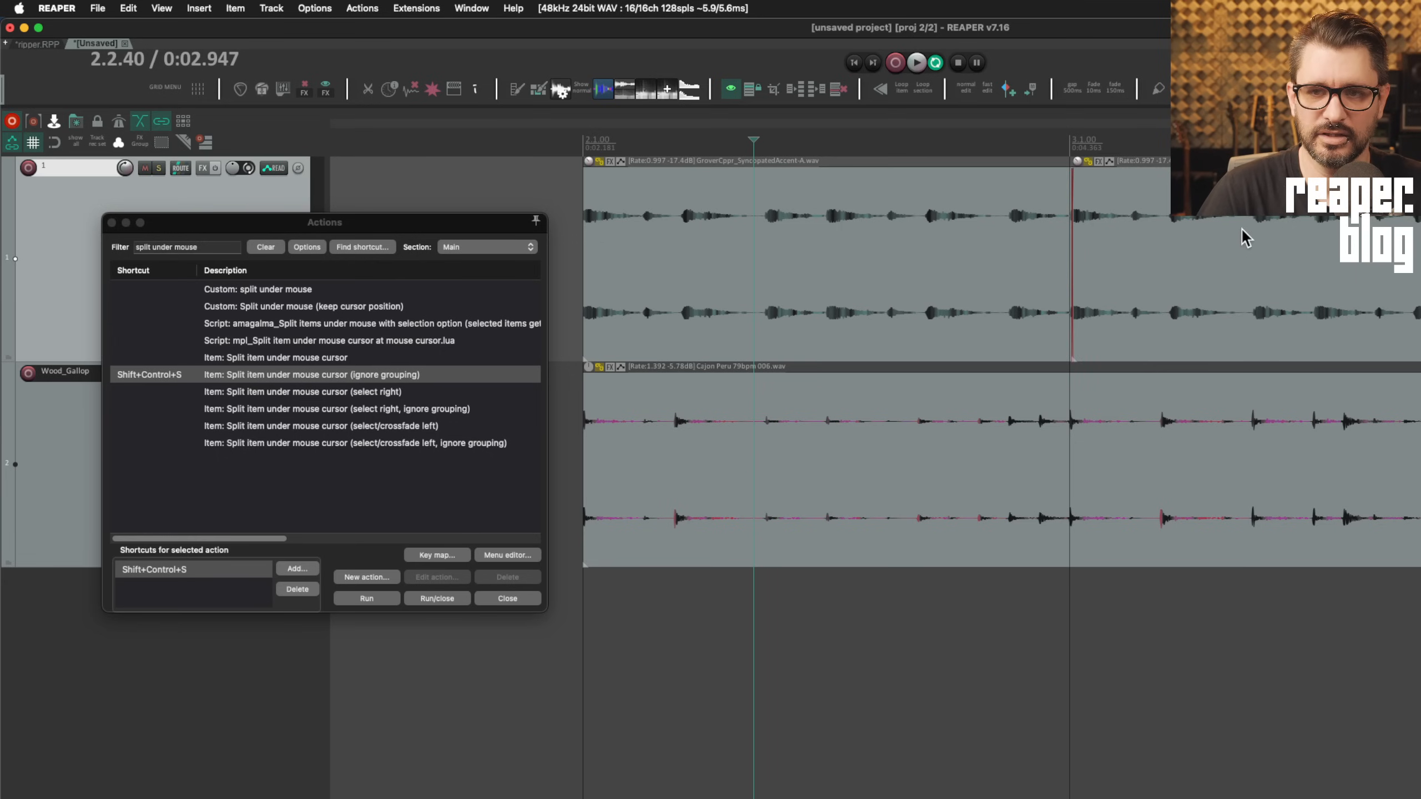
{"action": "key", "text": "ctrl+shift+s"}
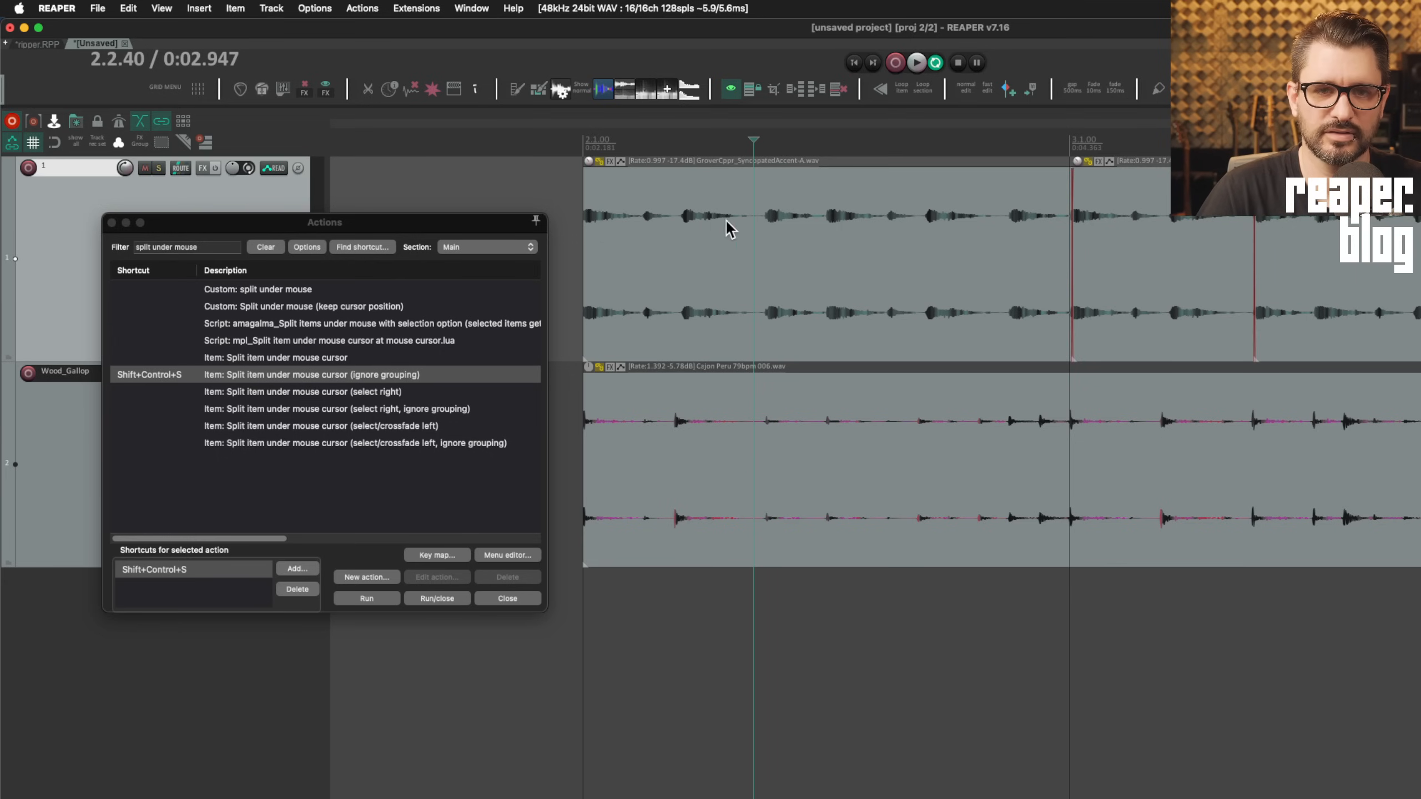
{"action": "key", "text": "ctrl+shift+s"}
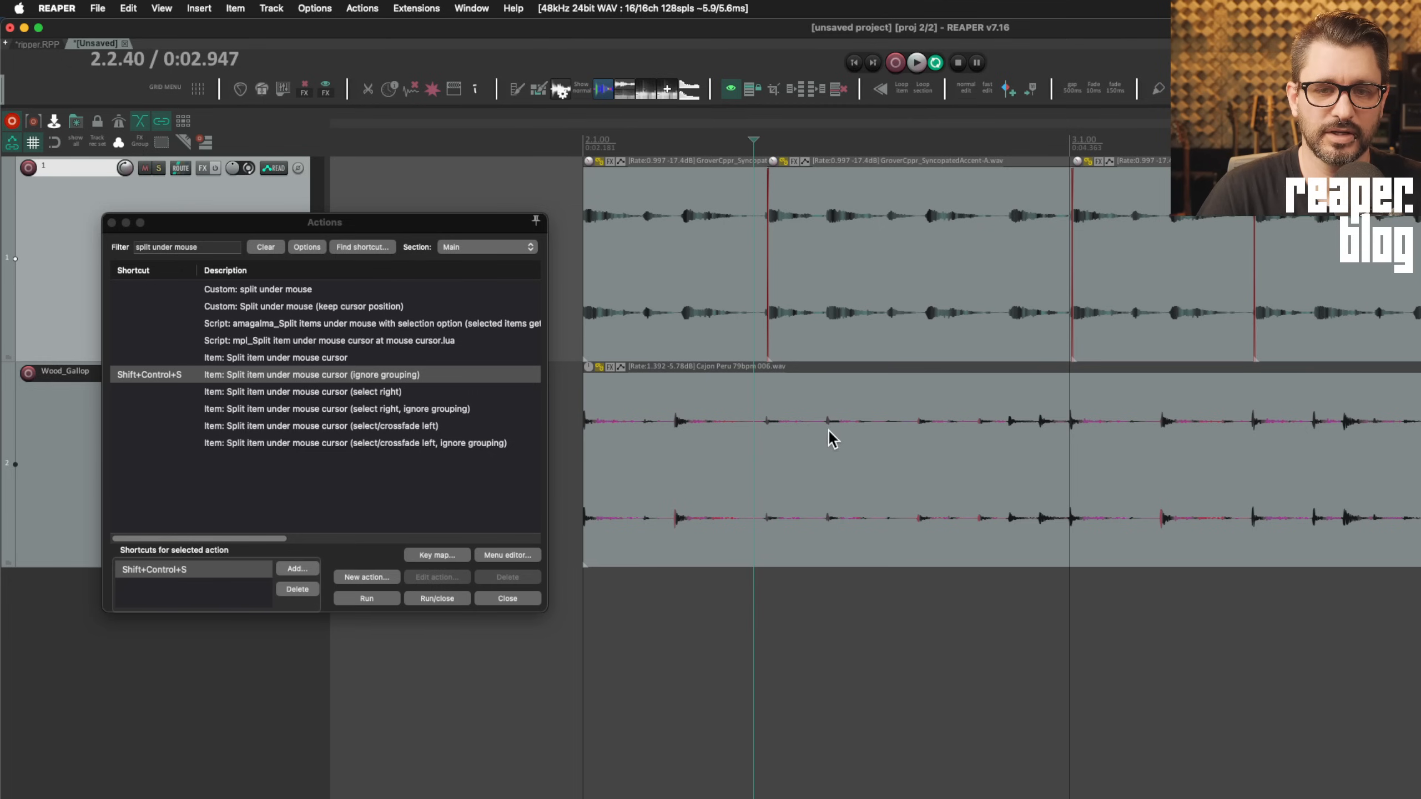
{"action": "key", "text": "ctrl+shift+s"}
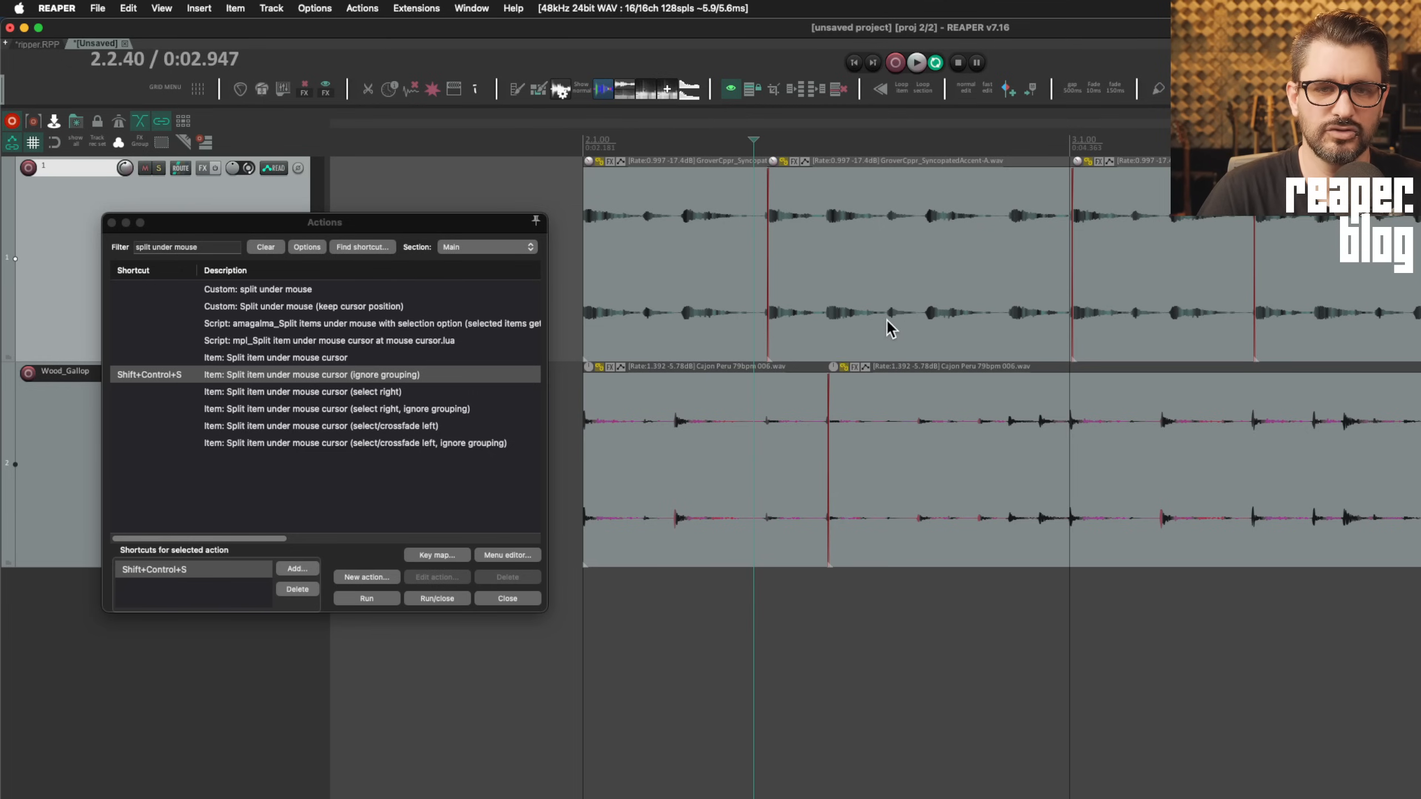
{"action": "key", "text": "ctrl+shift+s"}
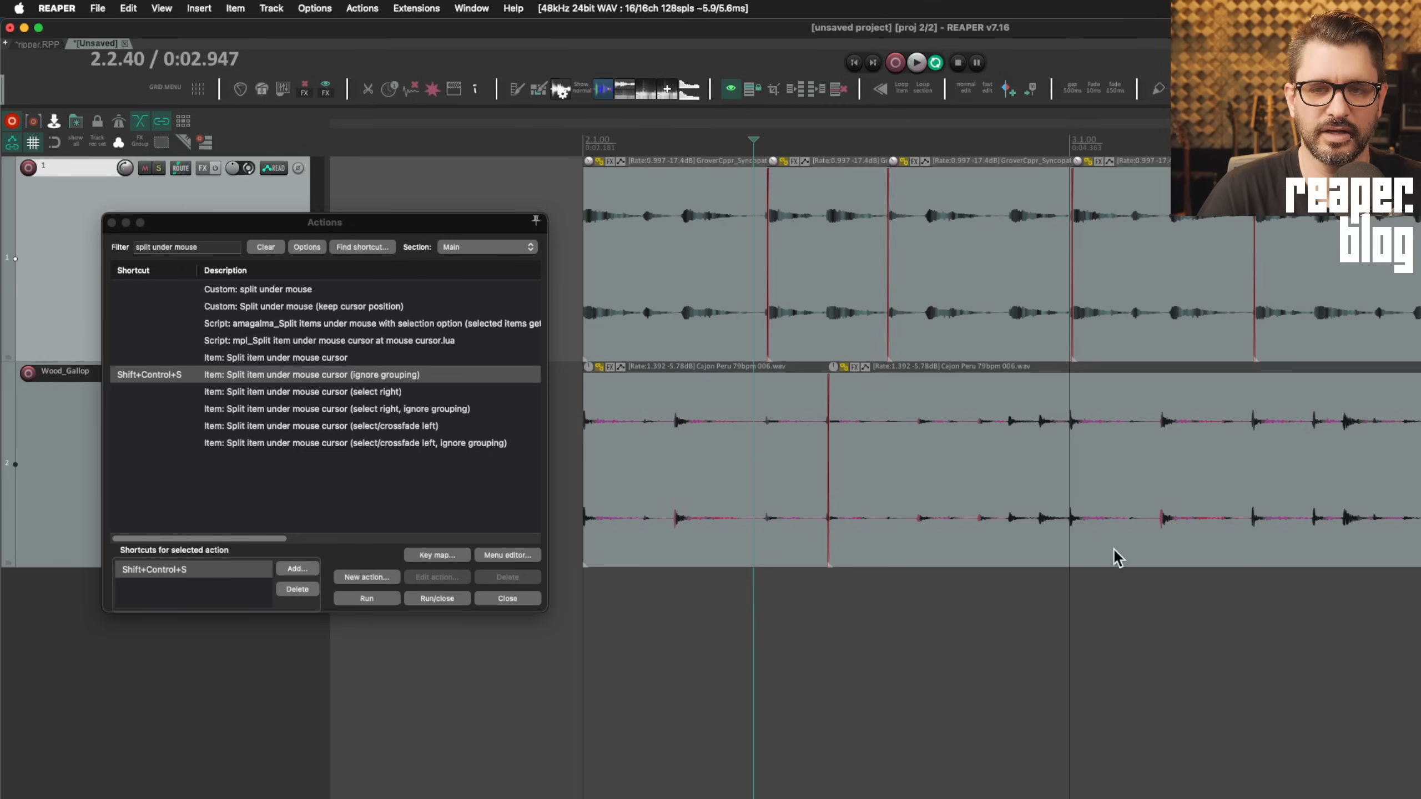
Assign Shift+Control+S to the plain 'Item: Split item under mouse cursor' action
{"action": "left_click", "coordinate": [314, 357]}
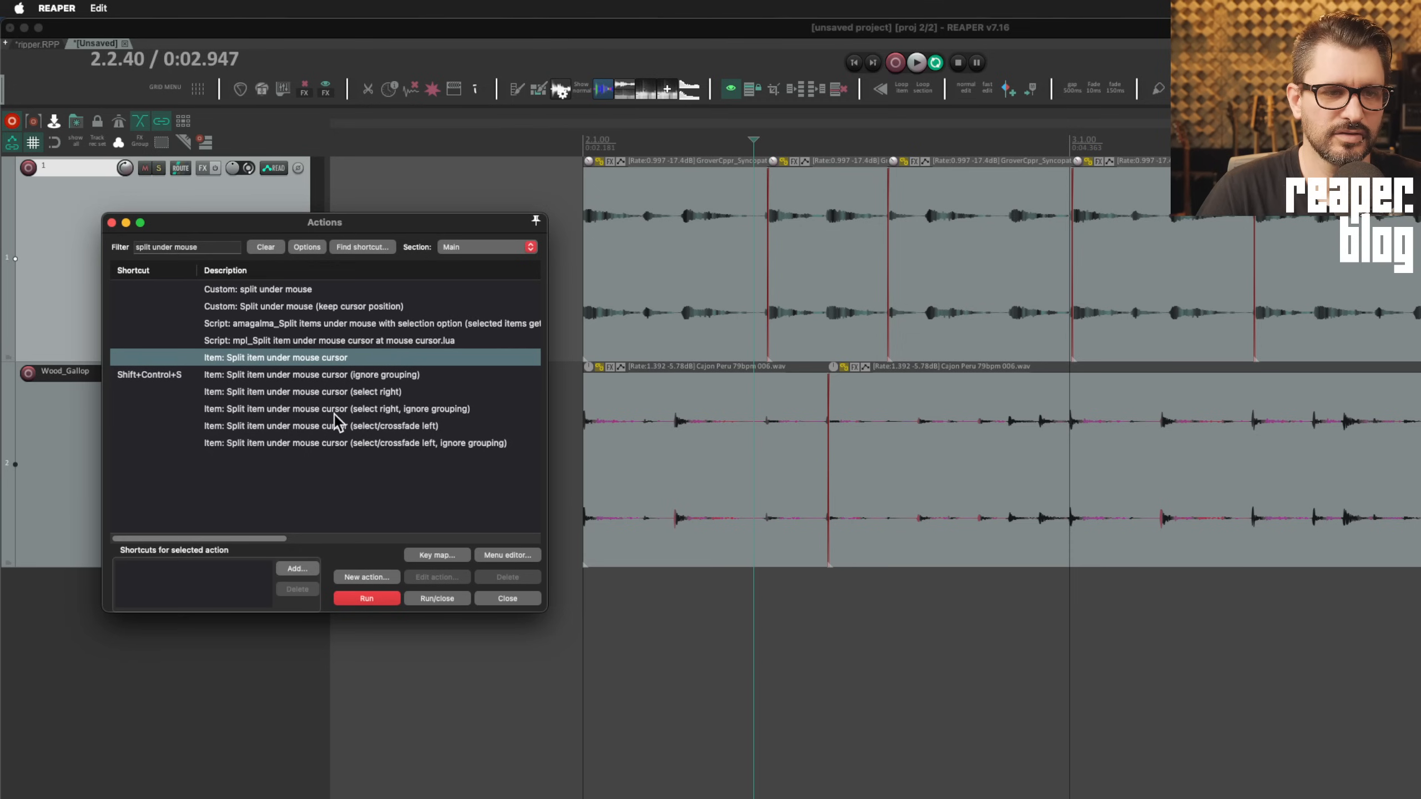
{"action": "left_click", "coordinate": [304, 569]}
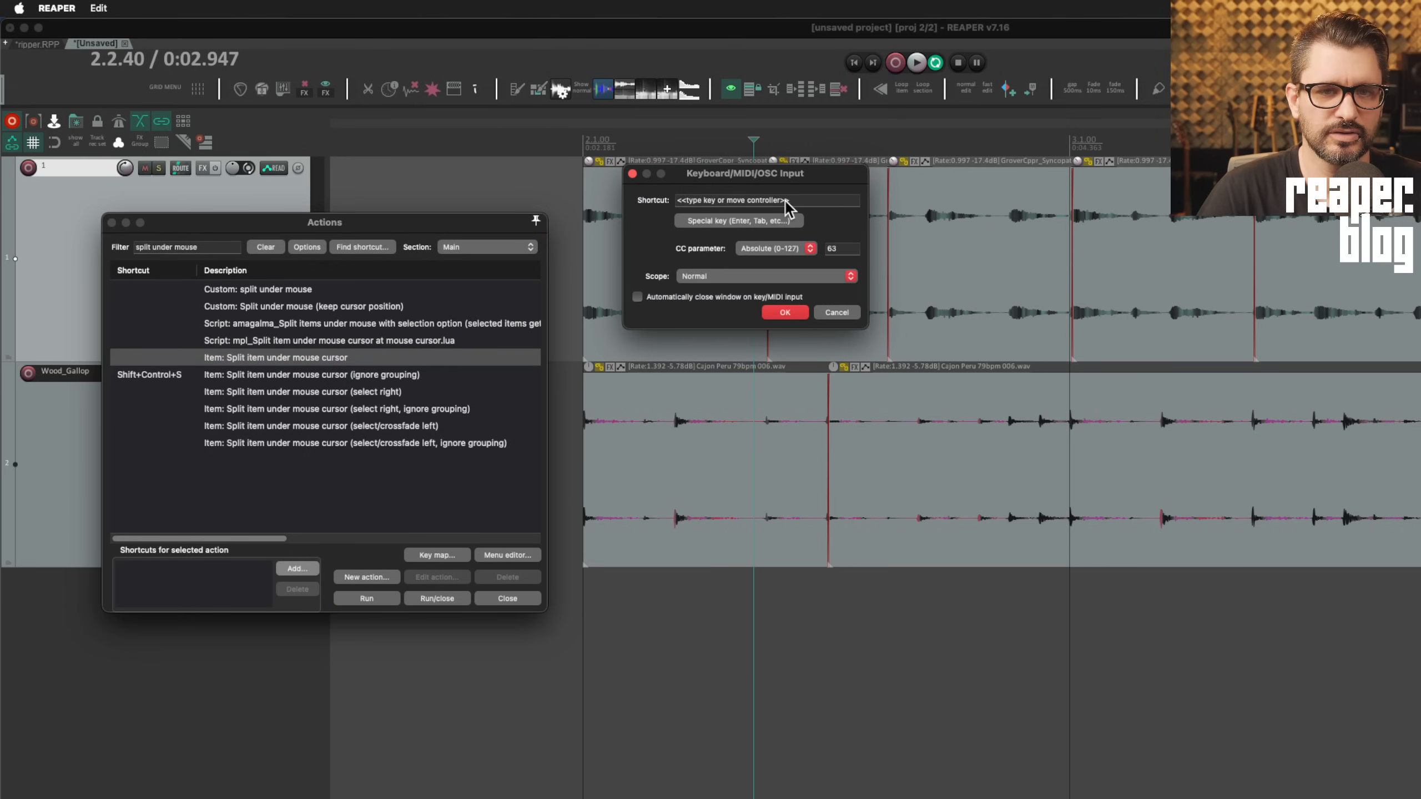
{"action": "key", "text": "shift+ctrl+s"}
{"action": "left_click", "coordinate": [785, 313]}
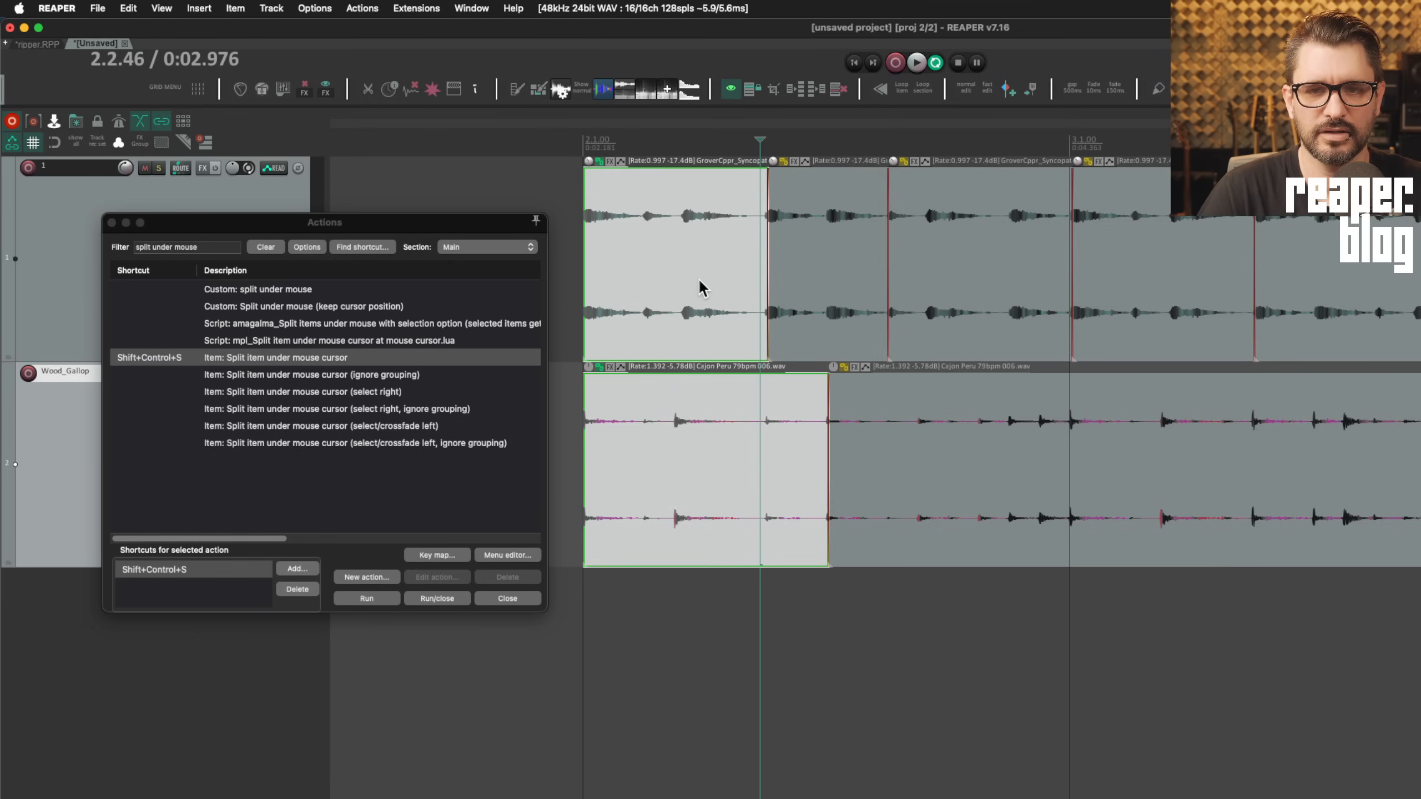
Undo the earlier cuts so both tracks hold whole items again
{"action": "left_click_drag", "start_coordinate": [698, 278], "coordinate": [1399, 488]}
{"action": "key", "text": "super+z"}
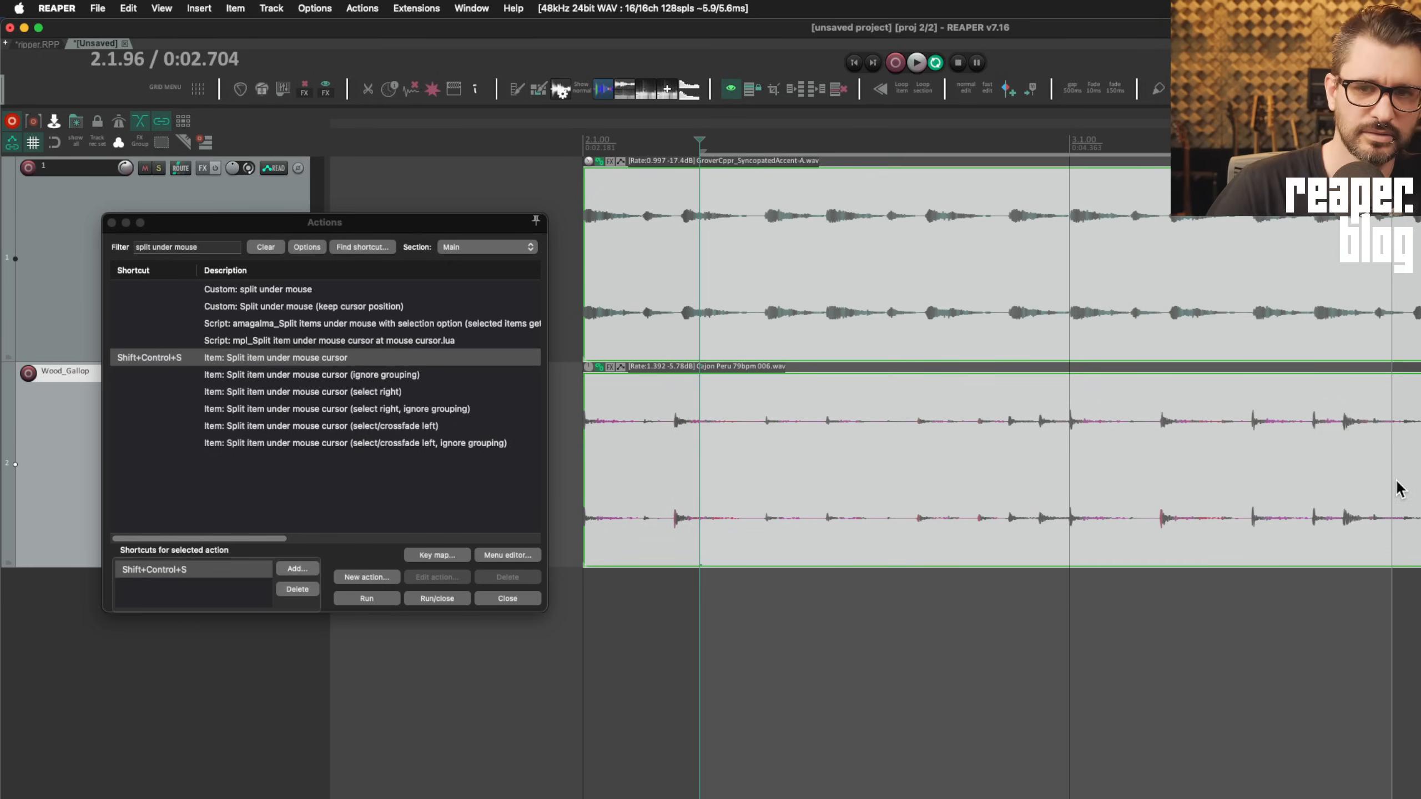
{"action": "left_click", "coordinate": [659, 272]}
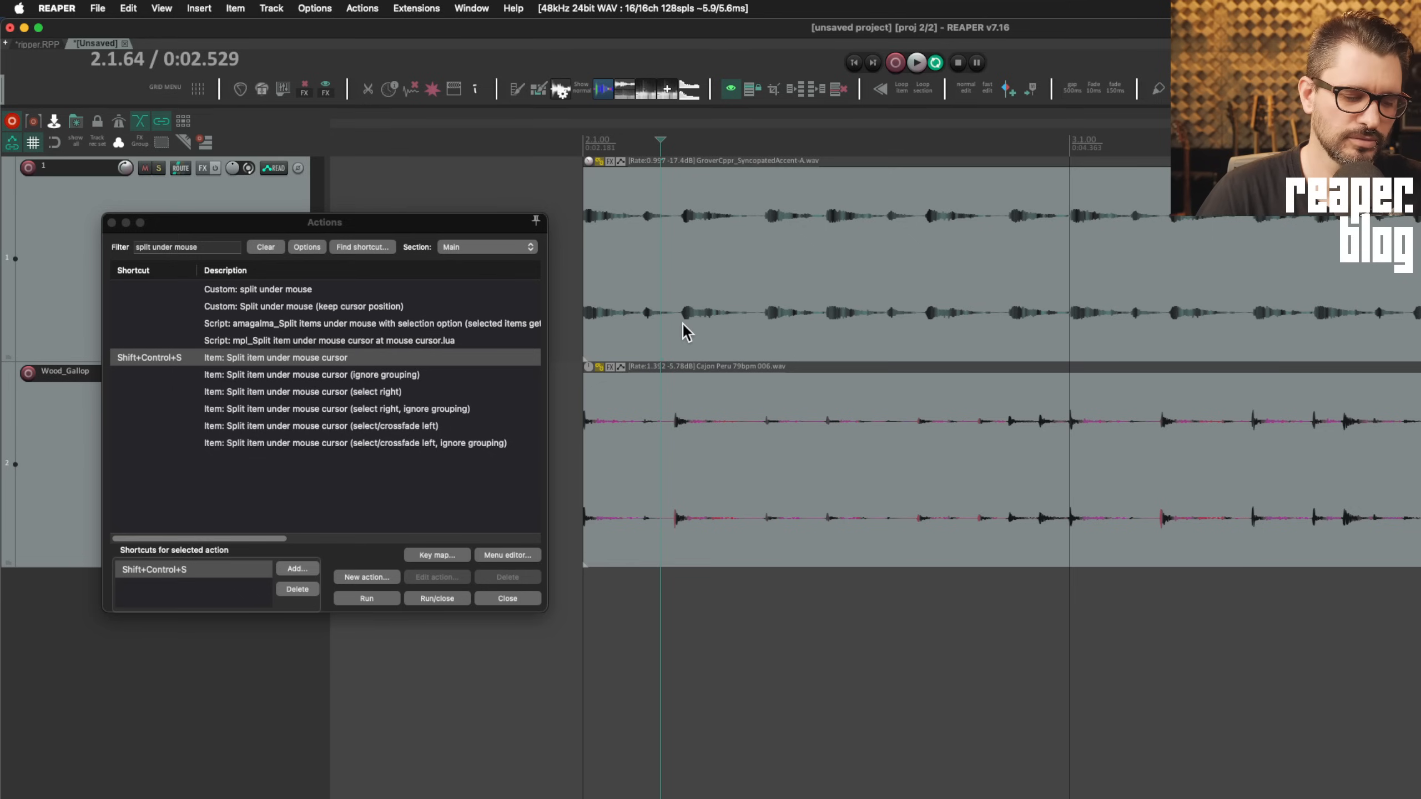
Split both tracks together at three points with the shortcut, then undo the splits
{"action": "key", "text": "ctrl+shift+s"}
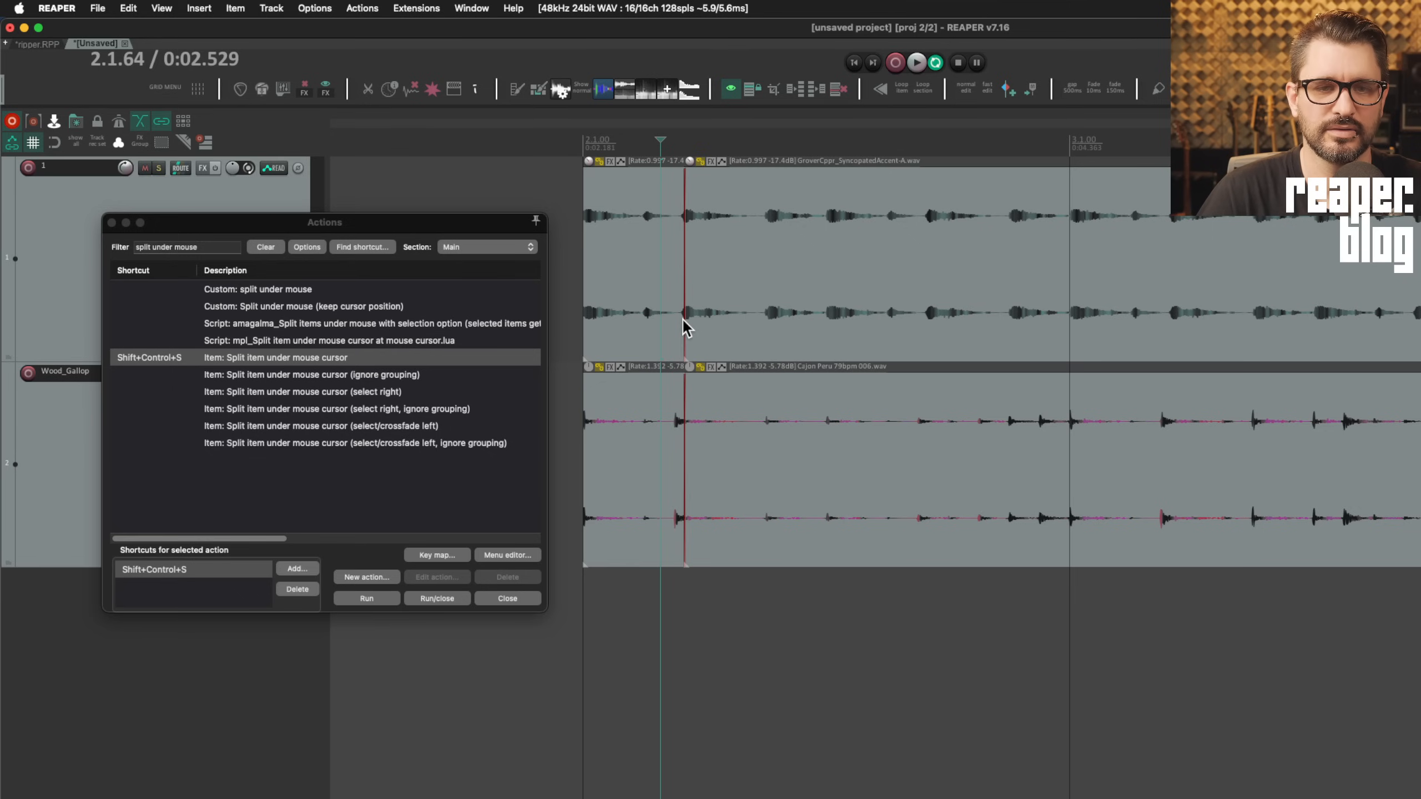
{"action": "key", "text": "ctrl+shift+s"}
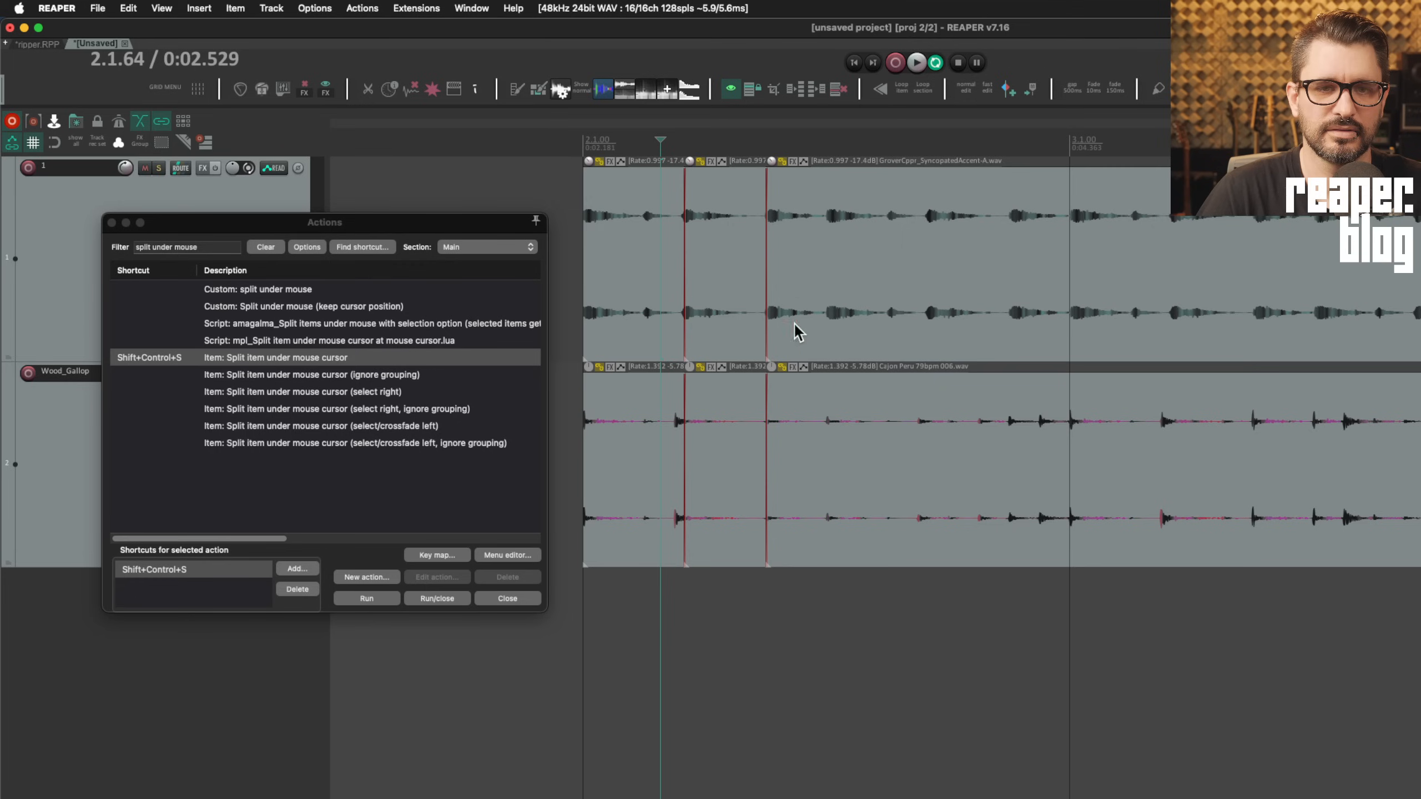
{"action": "key", "text": "ctrl+shift+s"}
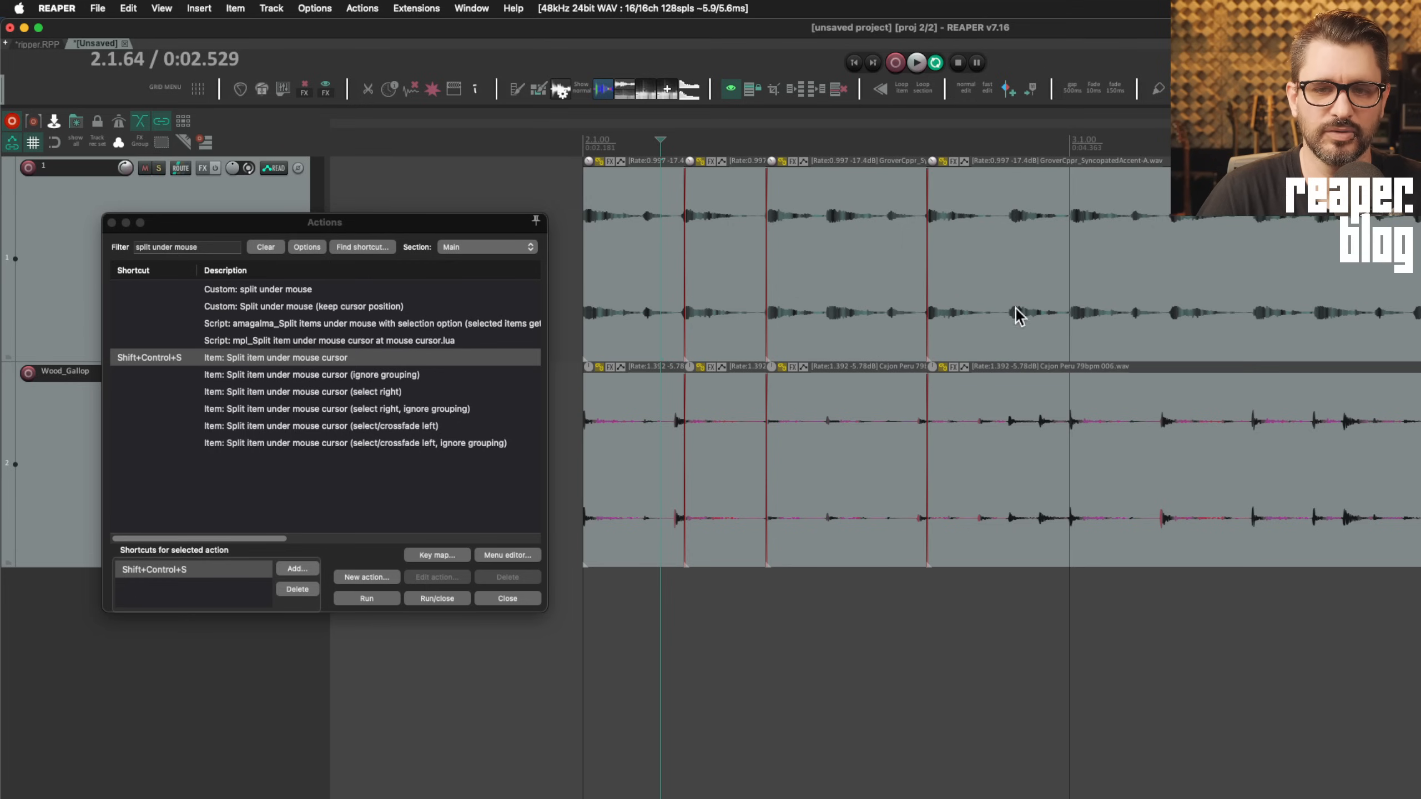
{"action": "left_click", "coordinate": [930, 144]}
{"action": "scroll", "coordinate": [951, 395], "scroll_direction": "up", "scroll_amount": 10}
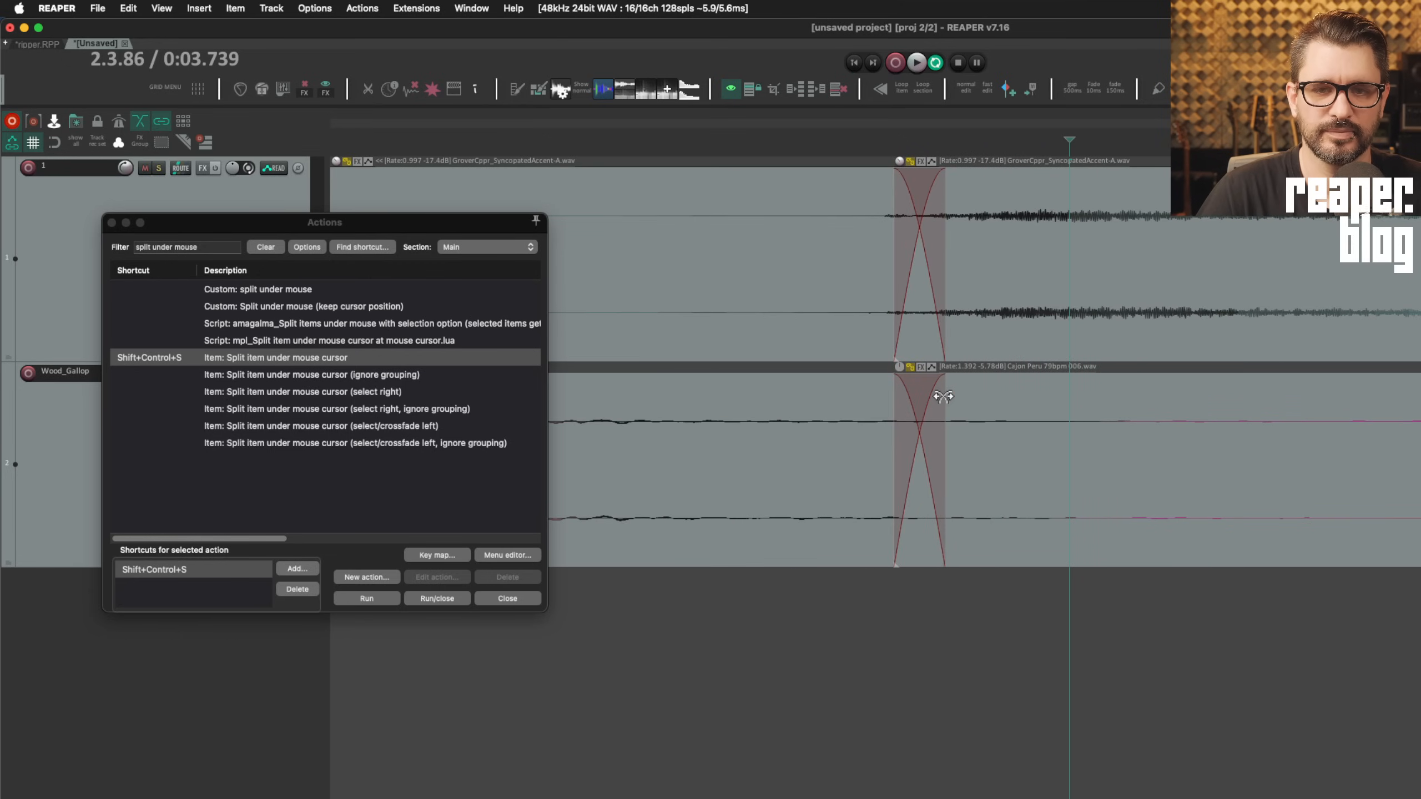
{"action": "scroll", "coordinate": [943, 396], "scroll_direction": "down", "scroll_amount": 8}
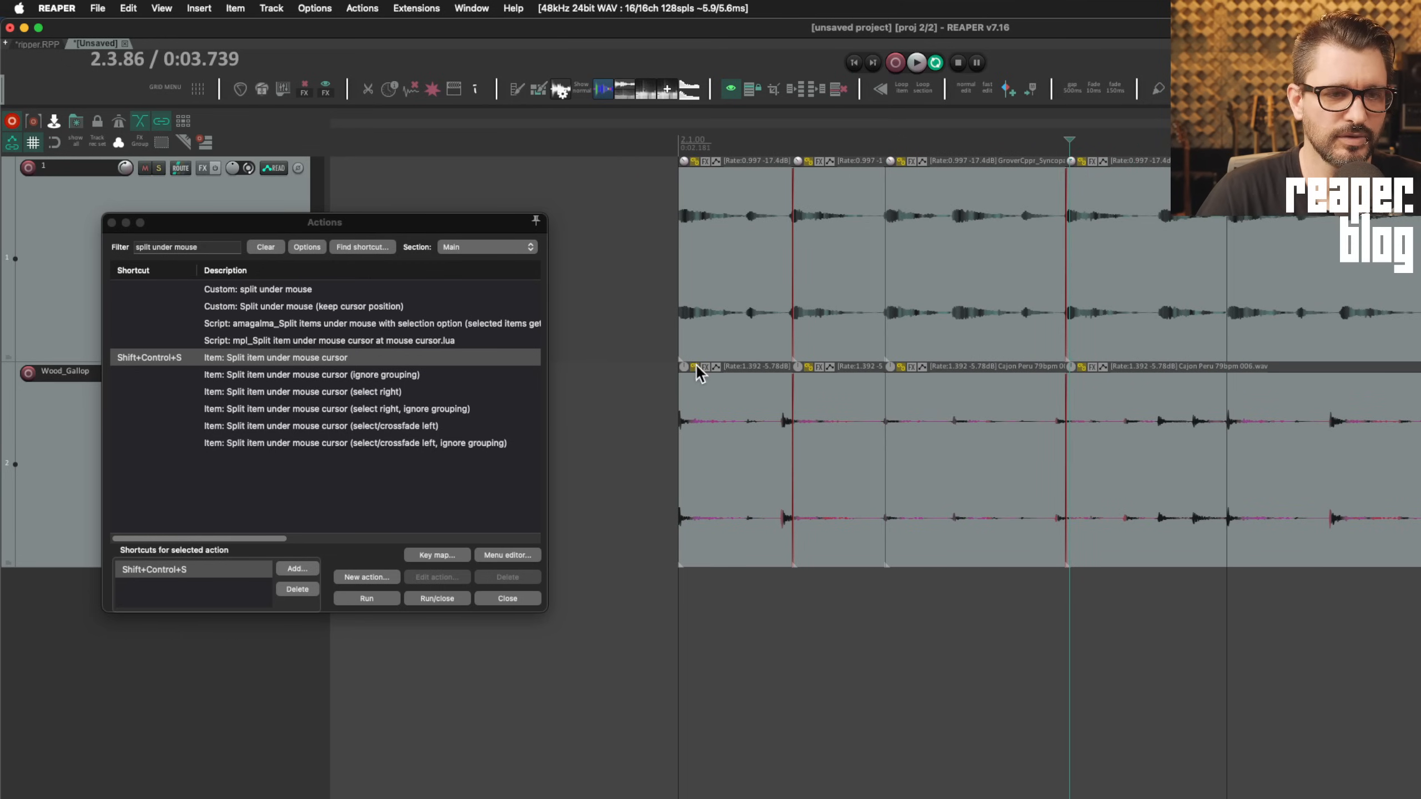
{"action": "scroll", "coordinate": [721, 364], "scroll_direction": "down", "scroll_amount": 3}
{"action": "left_click", "coordinate": [760, 363]}
{"action": "key", "text": "super+z"}
{"action": "key", "text": "super+z"}
{"action": "key", "text": "super+z"}
{"action": "left_click", "coordinate": [358, 393]}
{"action": "left_click_drag", "start_coordinate": [269, 540], "coordinate": [383, 542]}
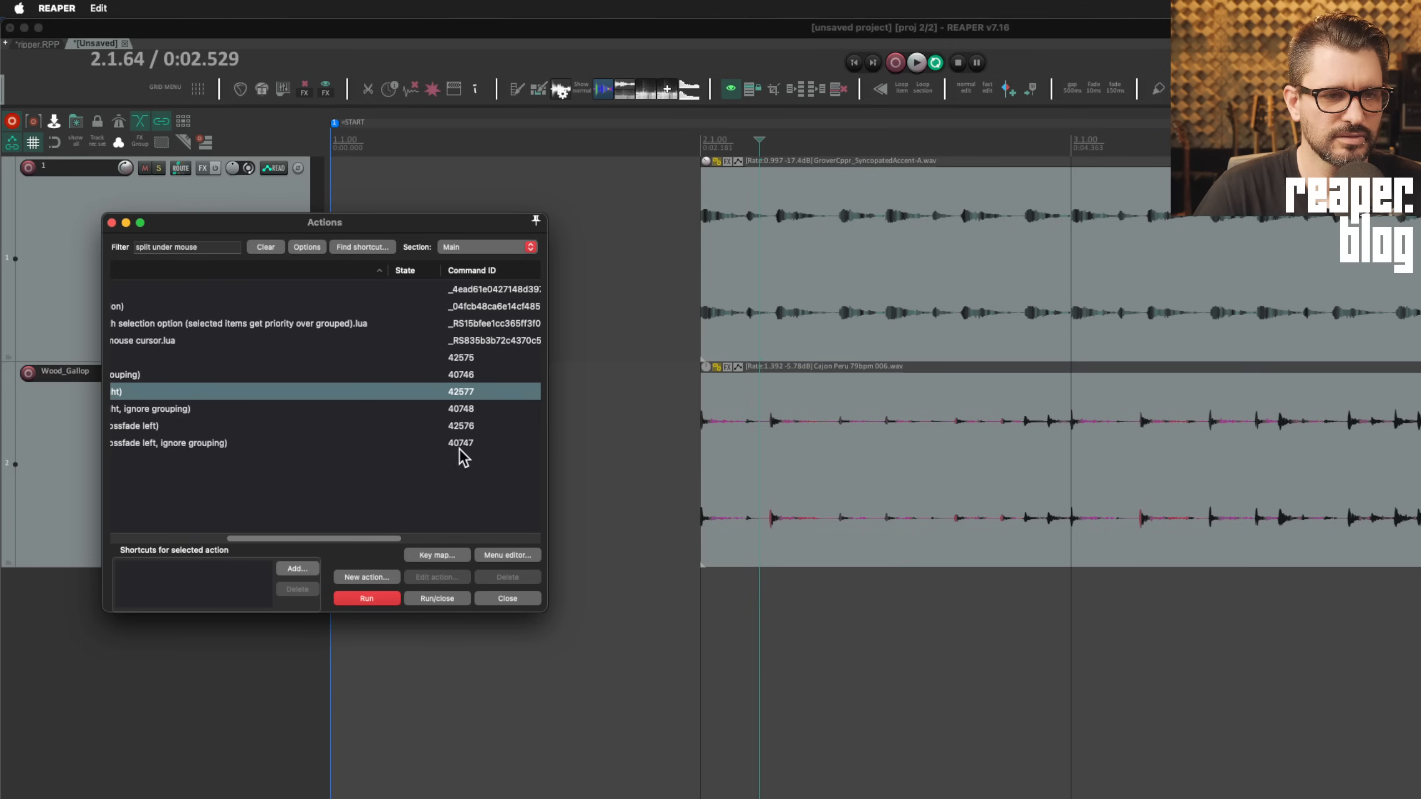
Reassign Shift+Control+S to 'Split item under mouse cursor (select right)', accepting the reassign warning
{"action": "scroll", "coordinate": [386, 396], "scroll_direction": "left", "scroll_amount": 5}
{"action": "left_click", "coordinate": [383, 427]}
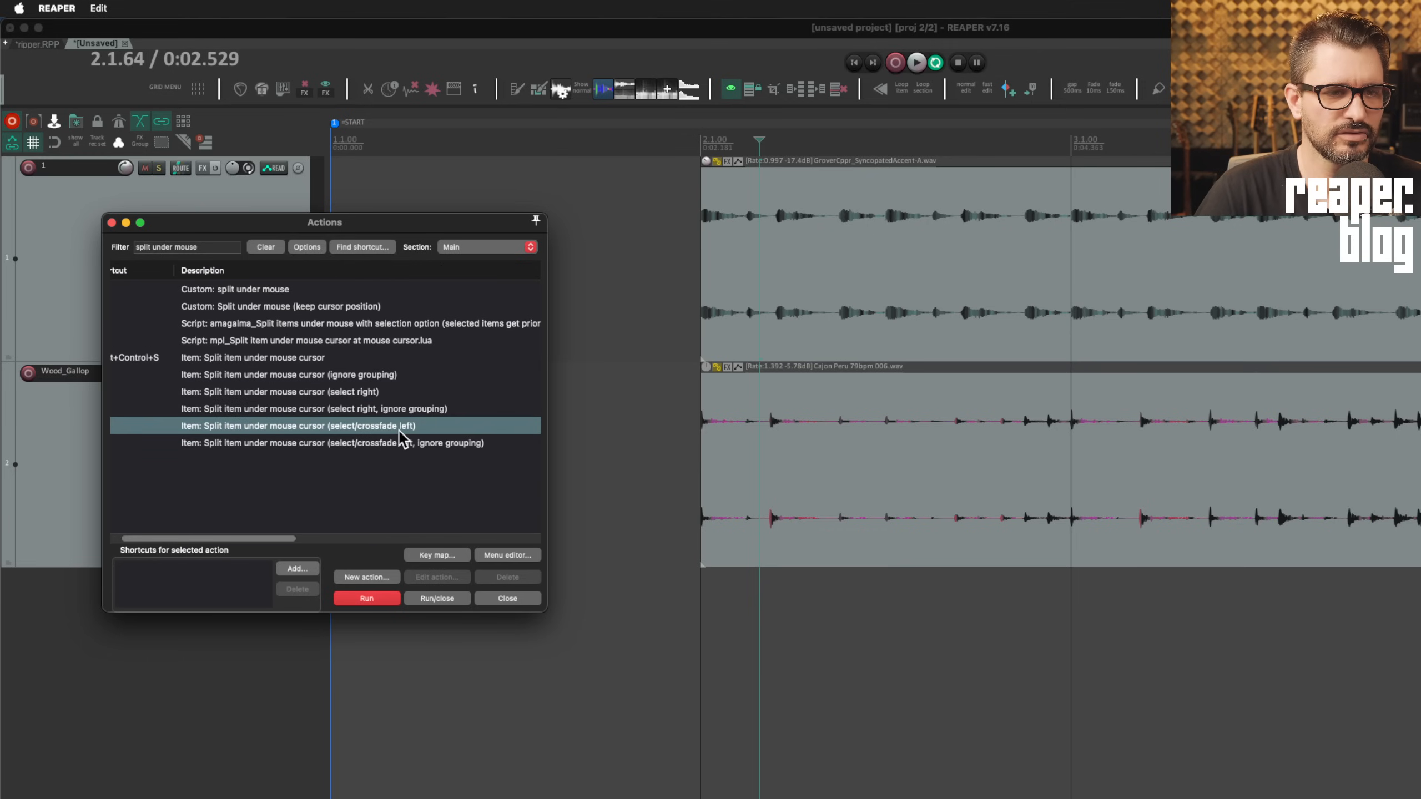
{"action": "left_click", "coordinate": [406, 393]}
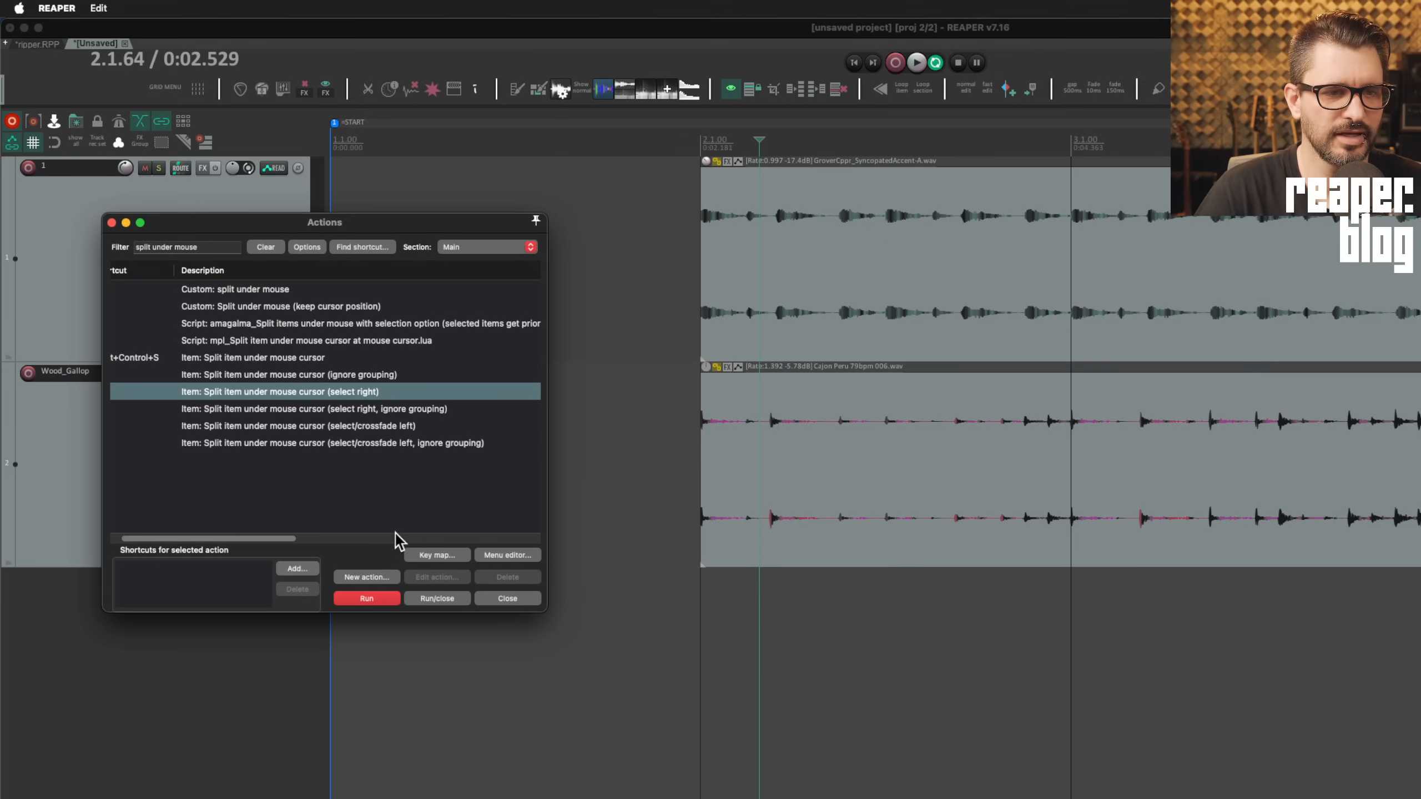
{"action": "left_click", "coordinate": [305, 571]}
{"action": "key", "text": "ctrl+shift+s"}
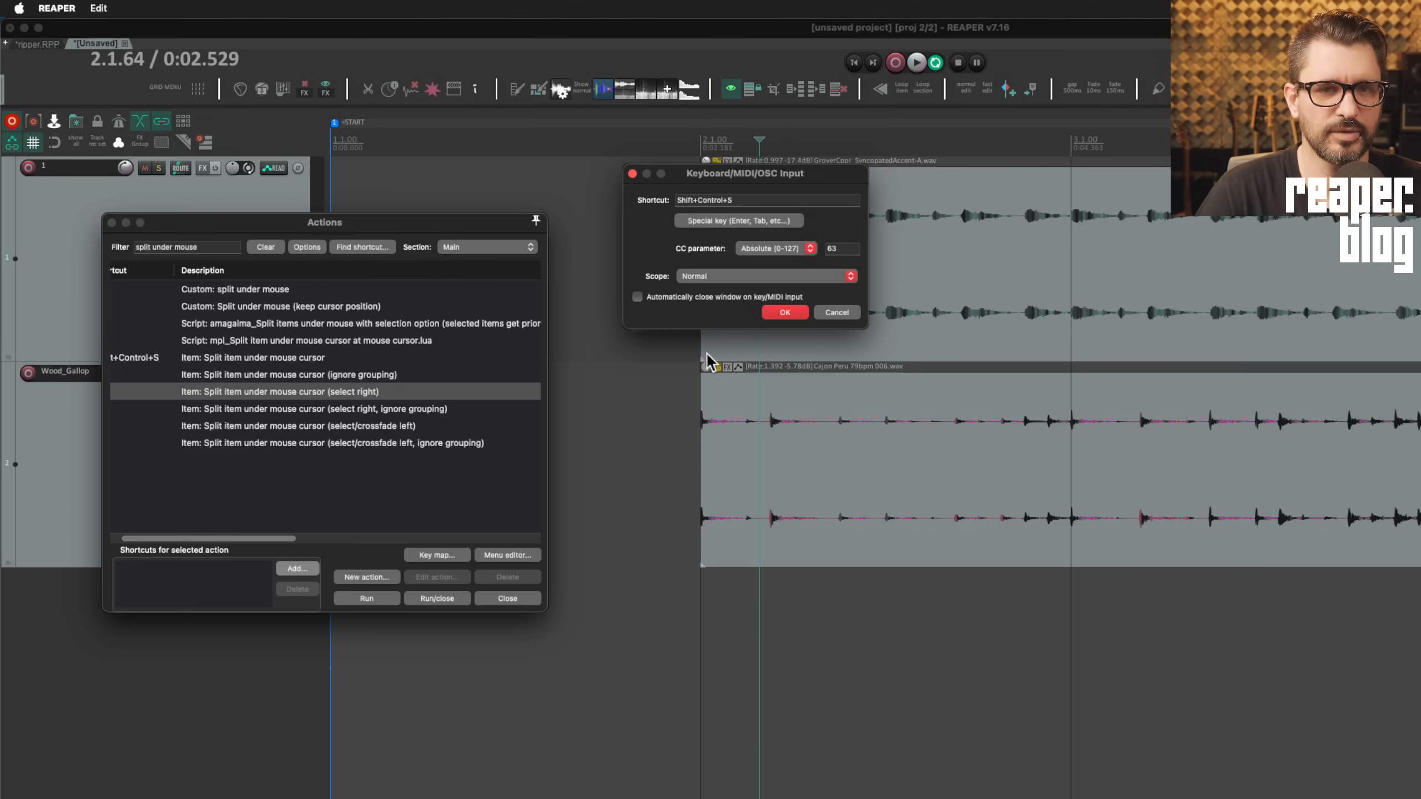
{"action": "left_click", "coordinate": [782, 314]}
{"action": "left_click", "coordinate": [964, 361]}
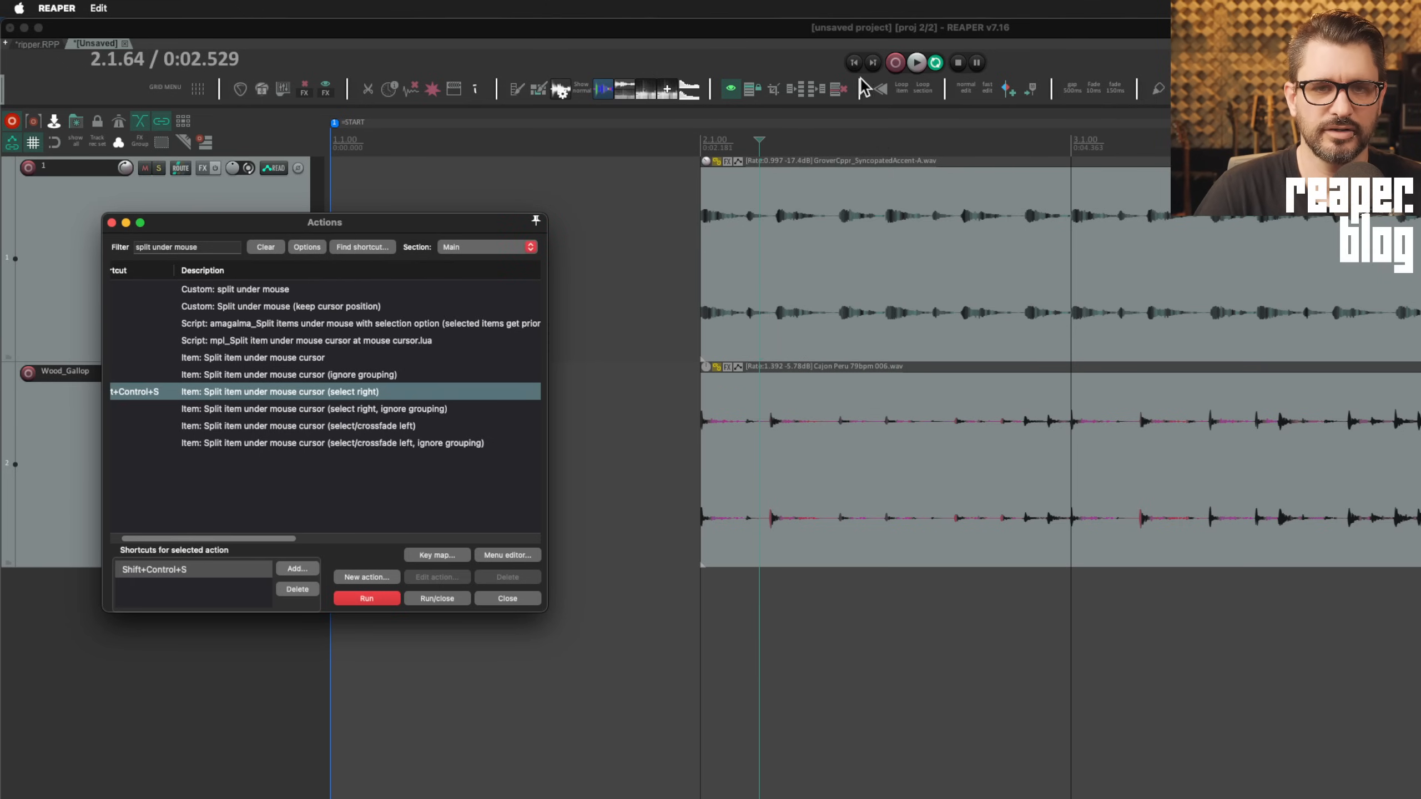
Split both tracks at three points, leaving each right-hand piece selected
{"action": "left_click", "coordinate": [648, 292]}
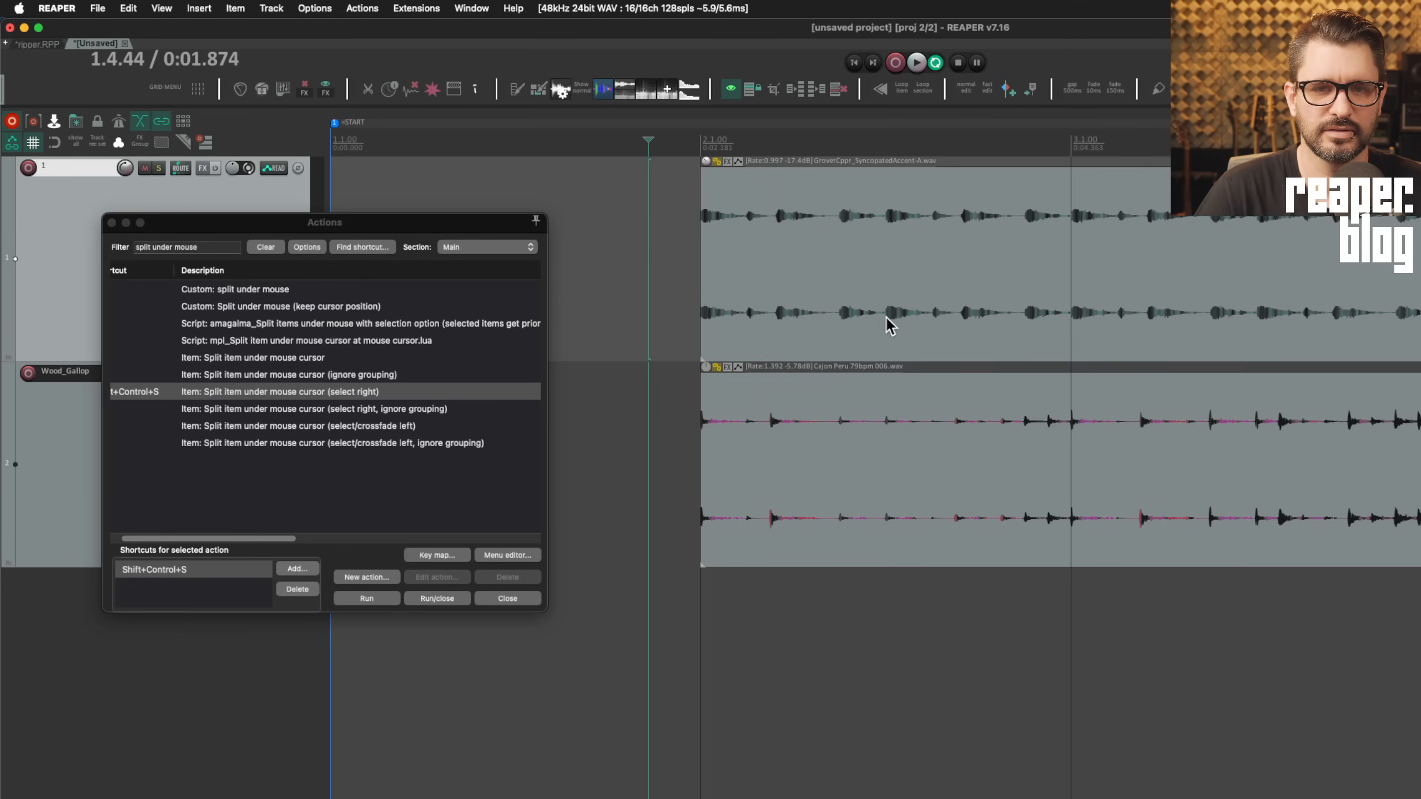
{"action": "key", "text": "ctrl+shift+s"}
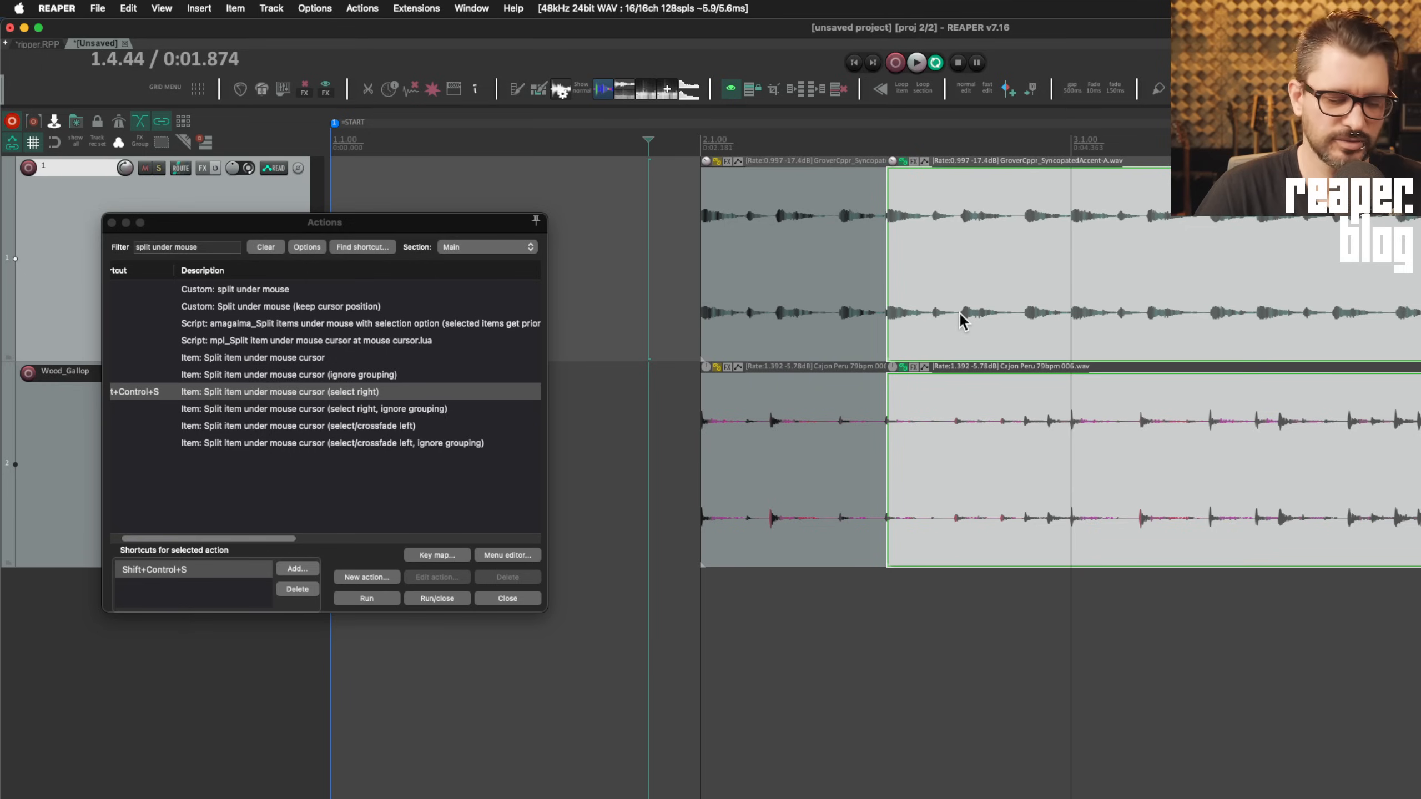
{"action": "key", "text": "ctrl+shift+s"}
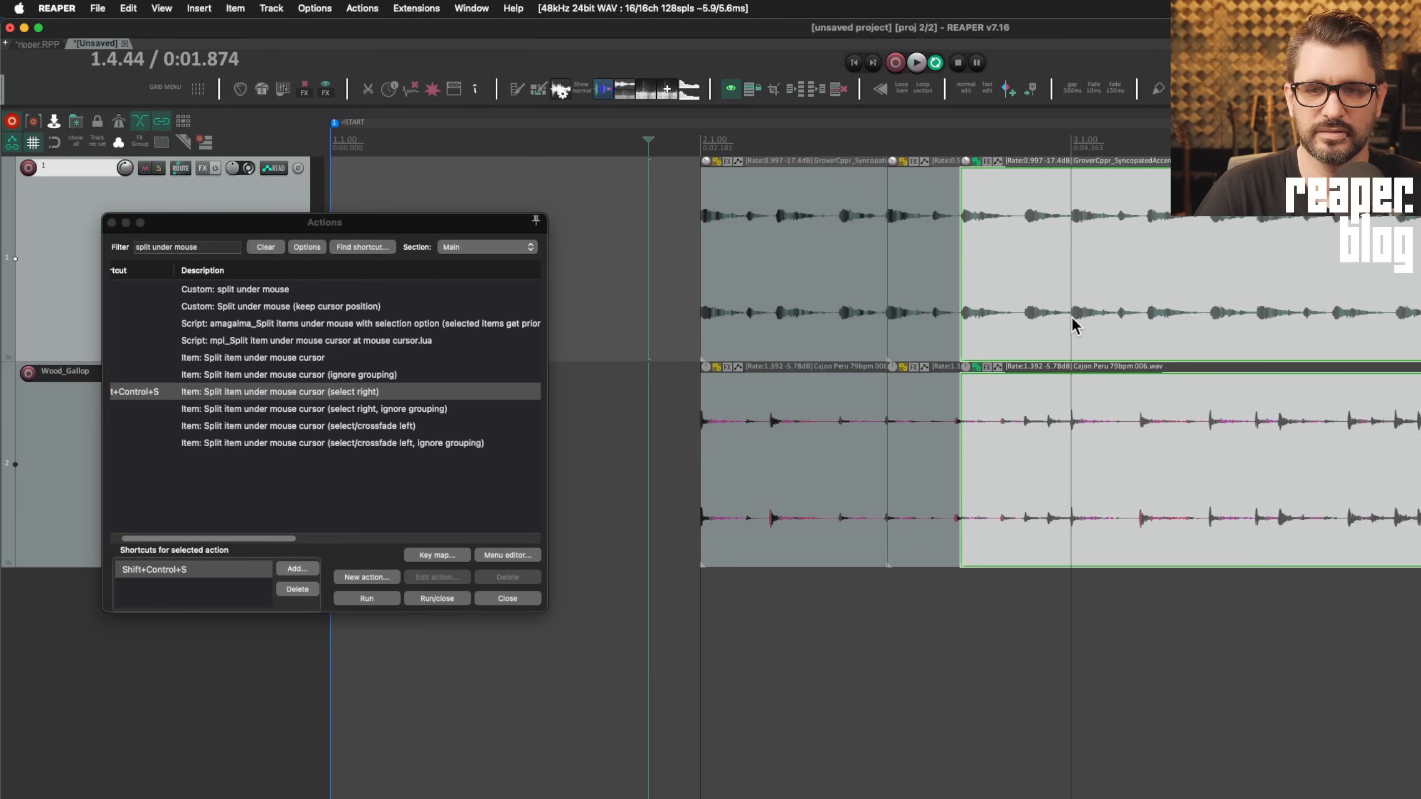
{"action": "key", "text": "ctrl+shift+s"}
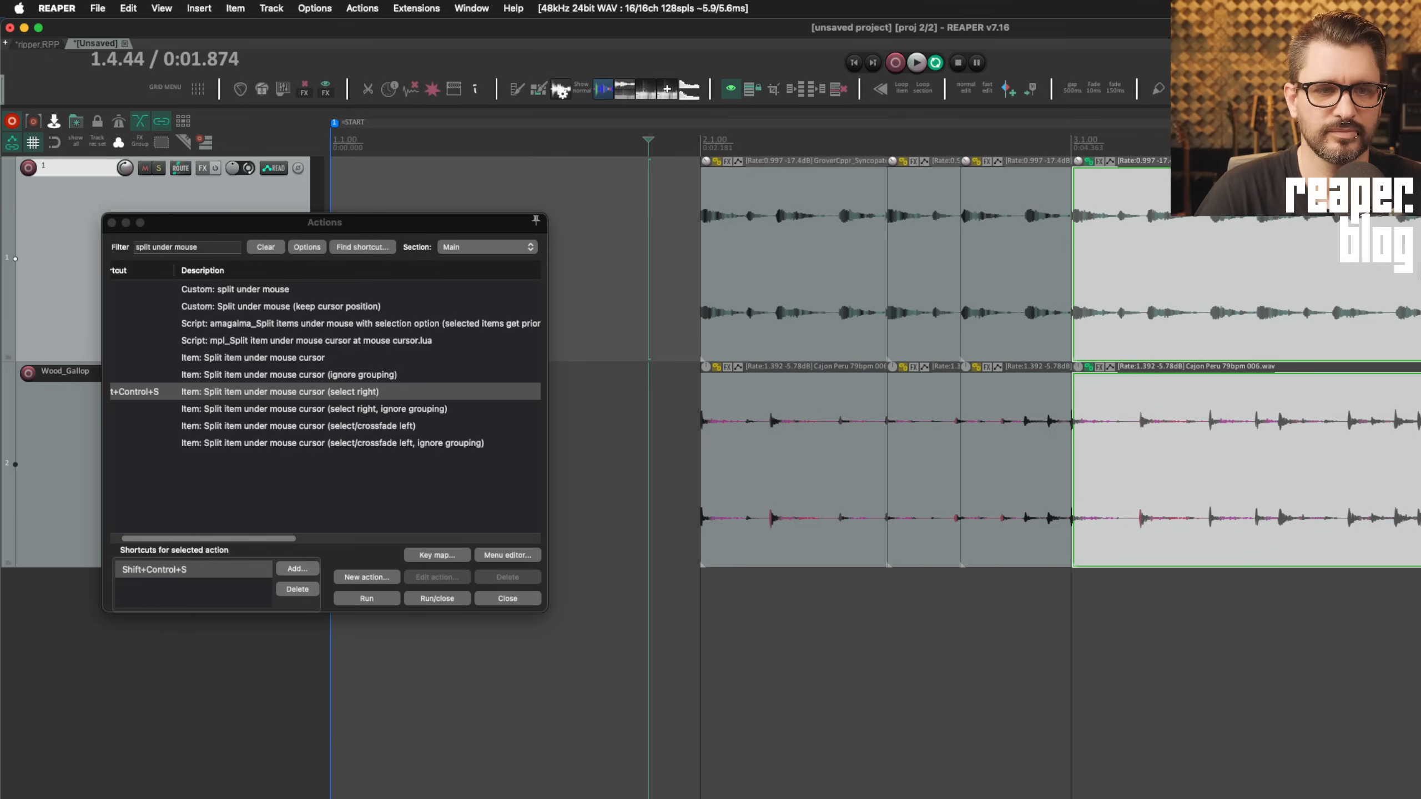
{"action": "left_click", "coordinate": [397, 427]}
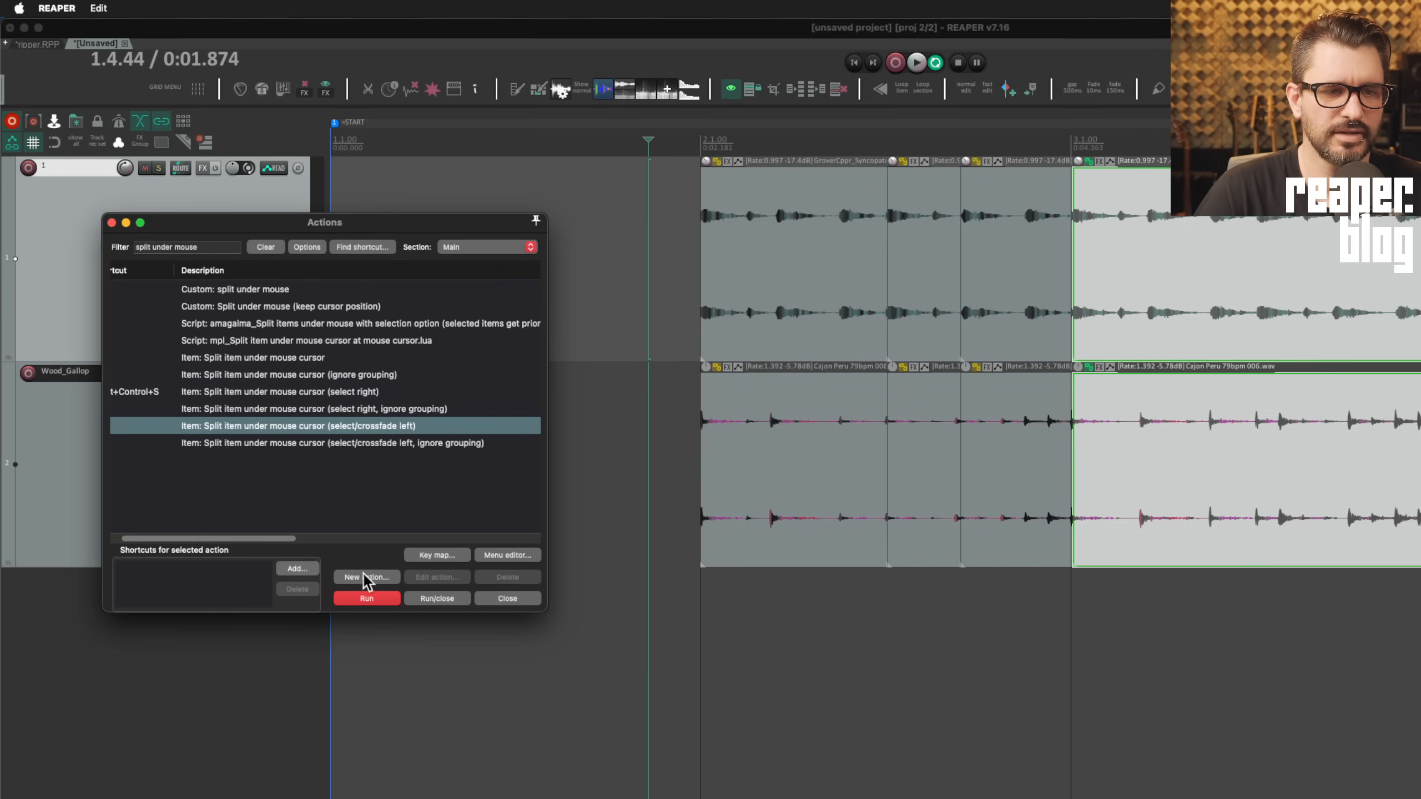
Give Shift+Control+S to the 'select/crossfade left' split variant
{"action": "left_click", "coordinate": [305, 567]}
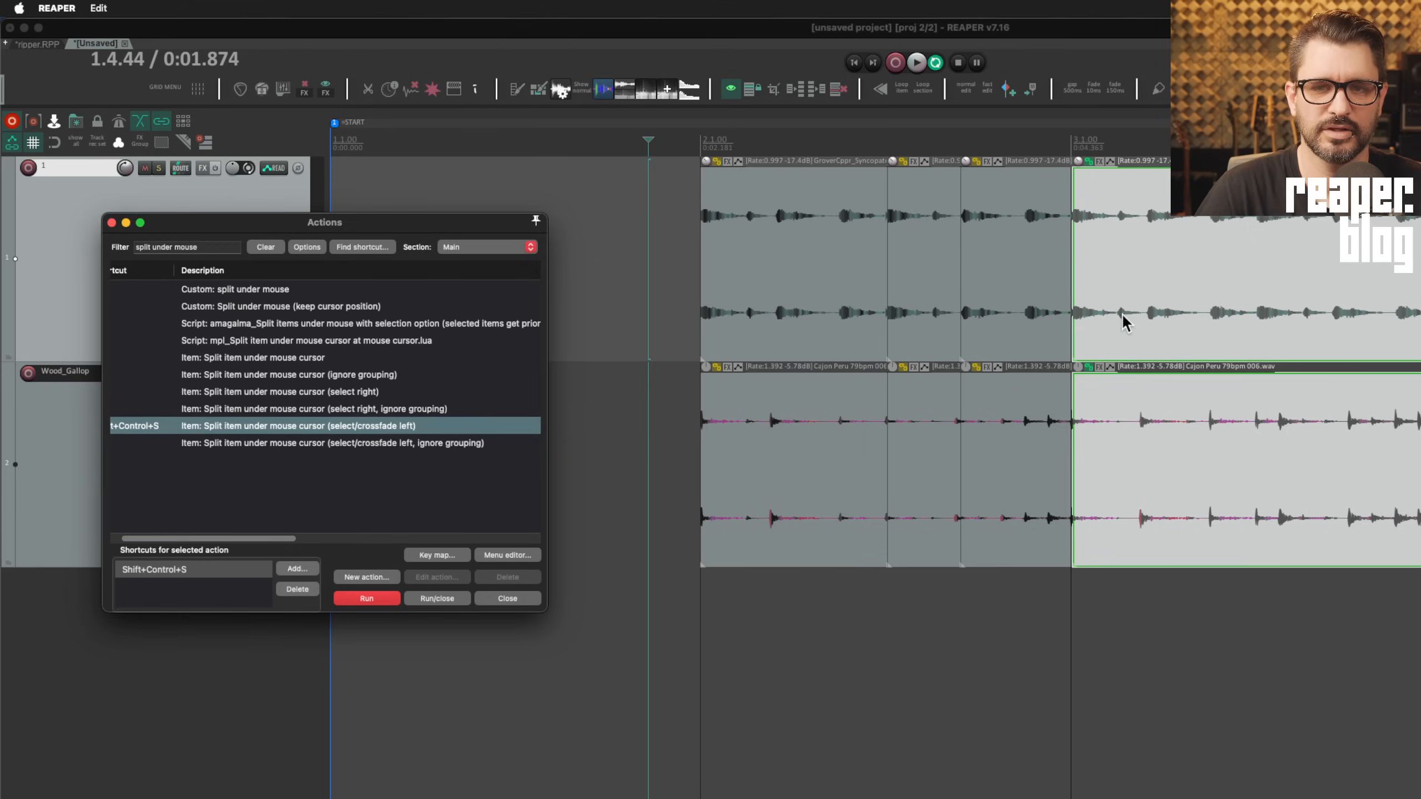
{"action": "left_click", "coordinate": [1123, 317]}
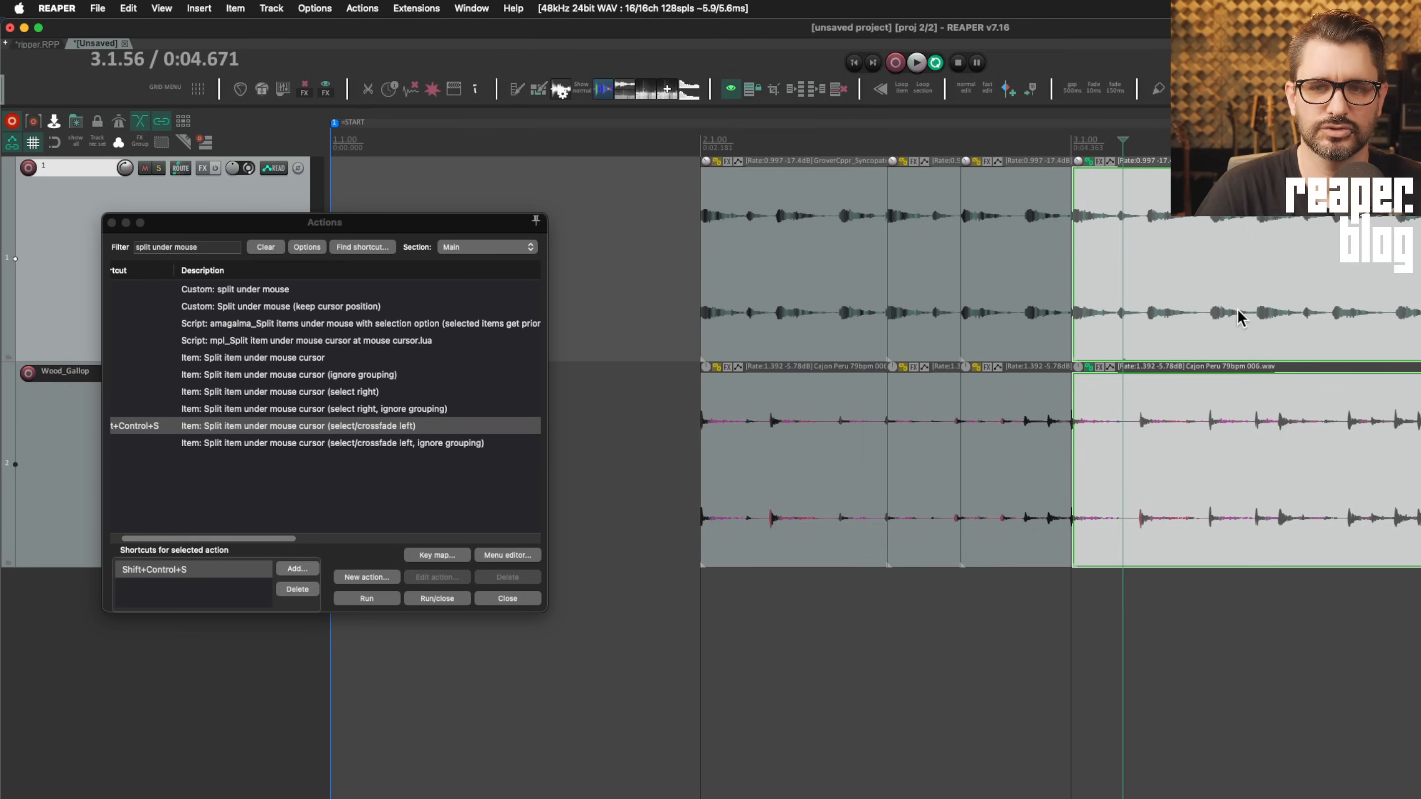
{"action": "left_click", "coordinate": [1210, 318]}
Split both loops at three more points, selecting each left piece
{"action": "key", "text": "ctrl+shift+s"}
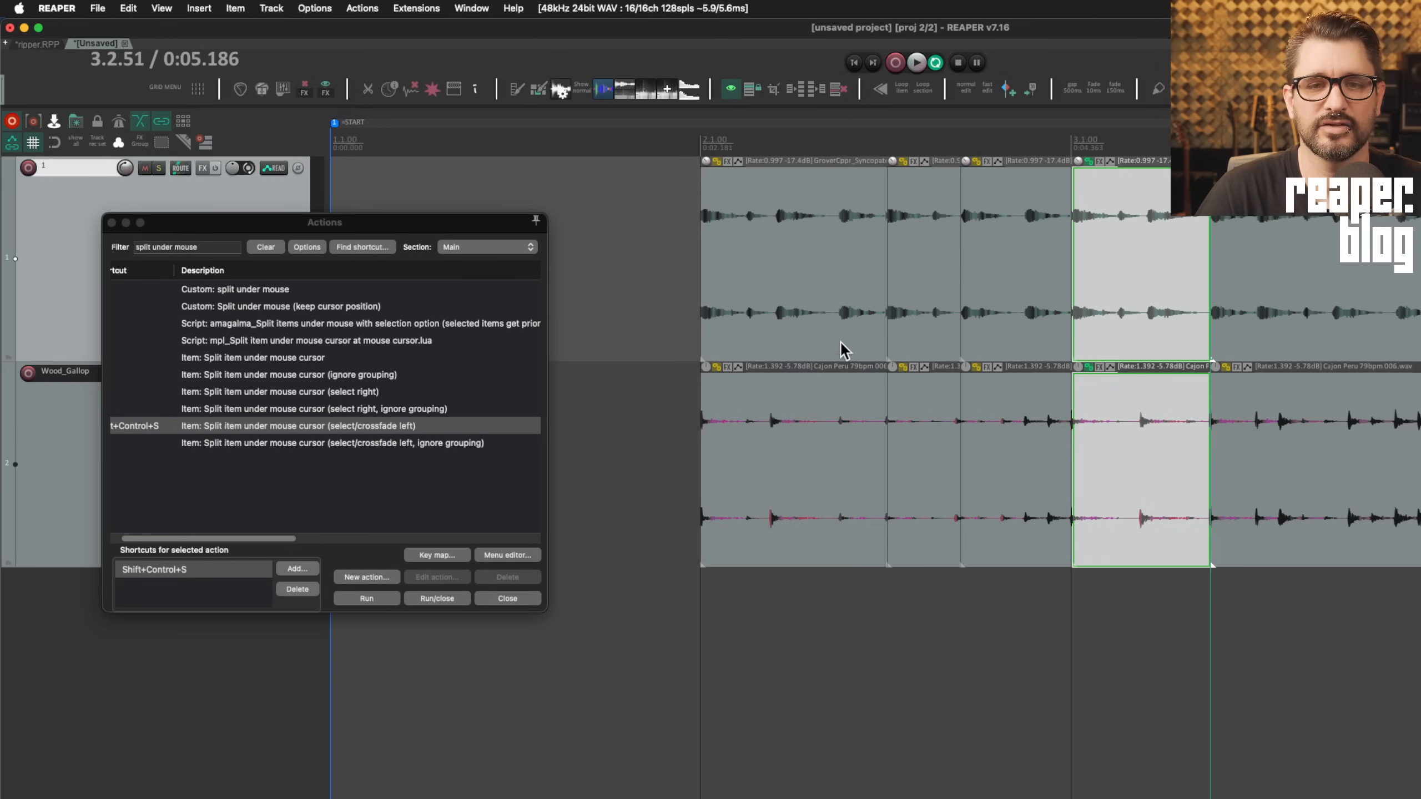
{"action": "key", "text": "ctrl+shift+s"}
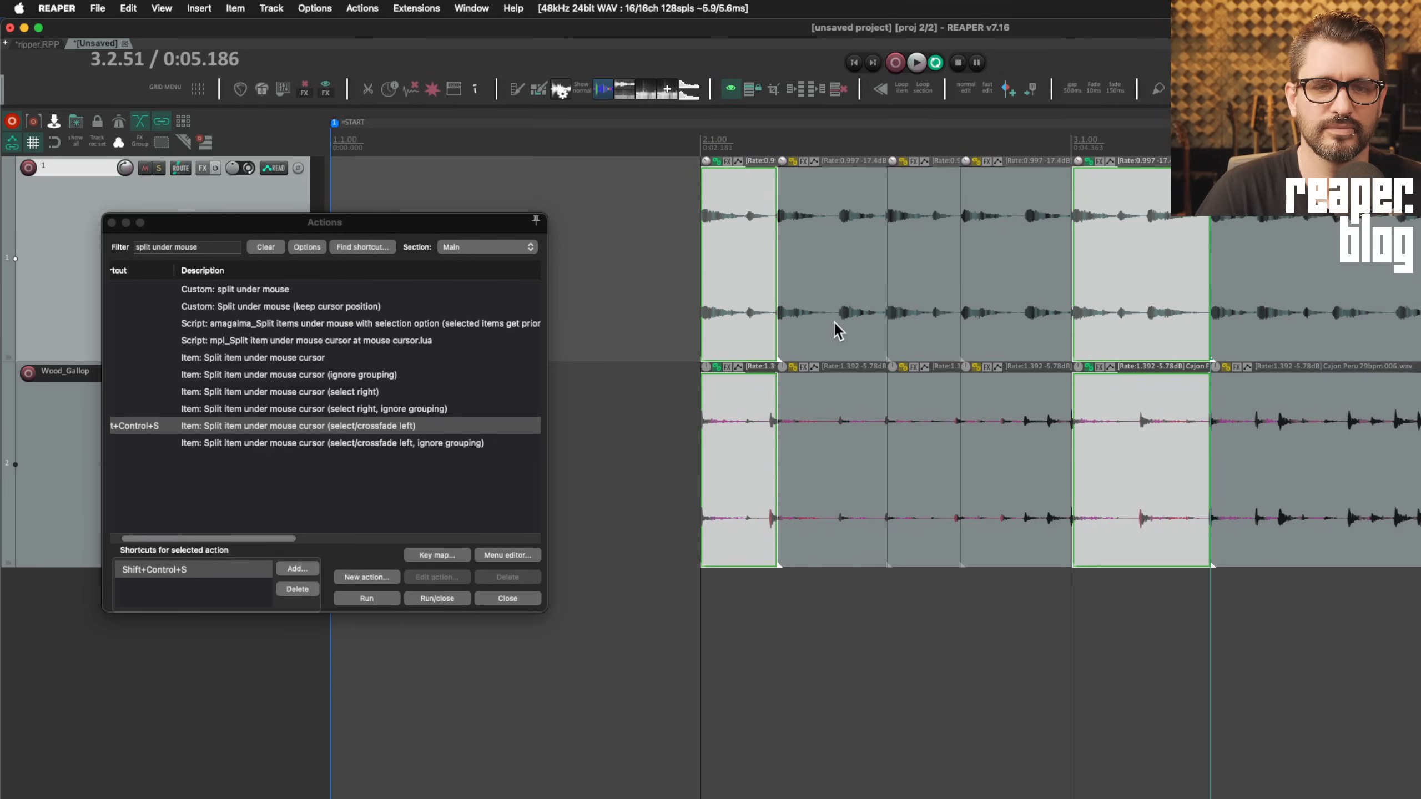
{"action": "key", "text": "ctrl+shift+s"}
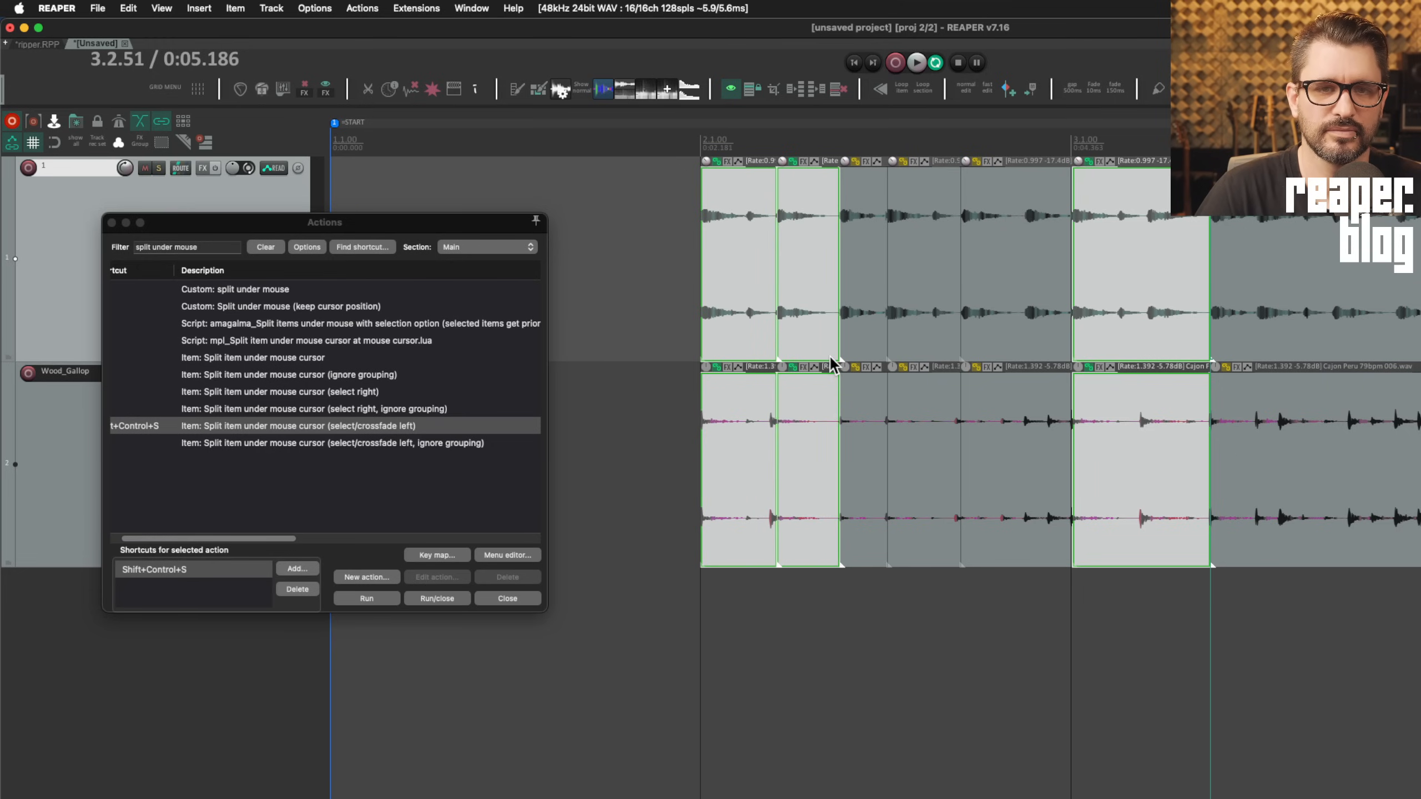
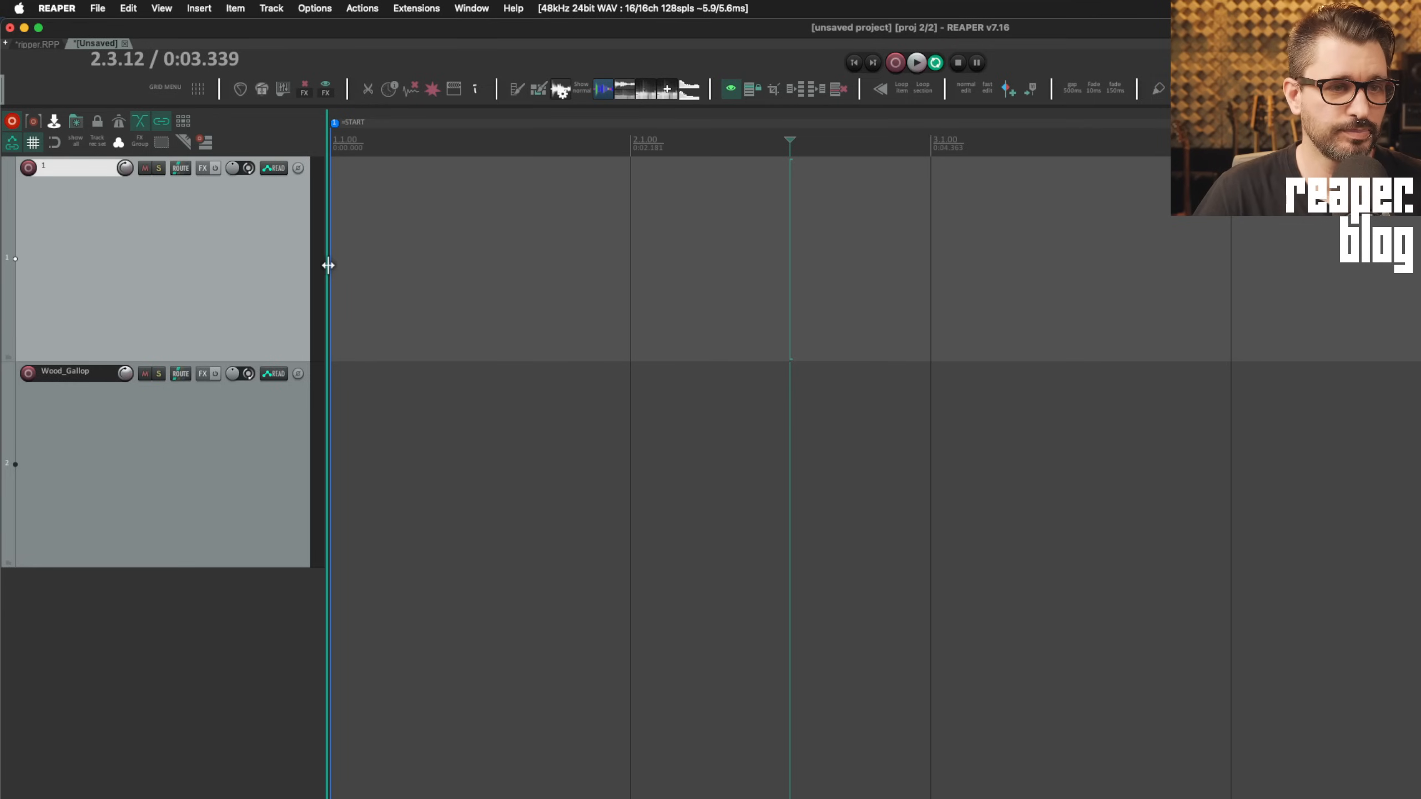
Collapse and restore the track control panel, widen it, and set the edit cursor to 0:00.242
{"action": "double_click", "coordinate": [328, 265]}
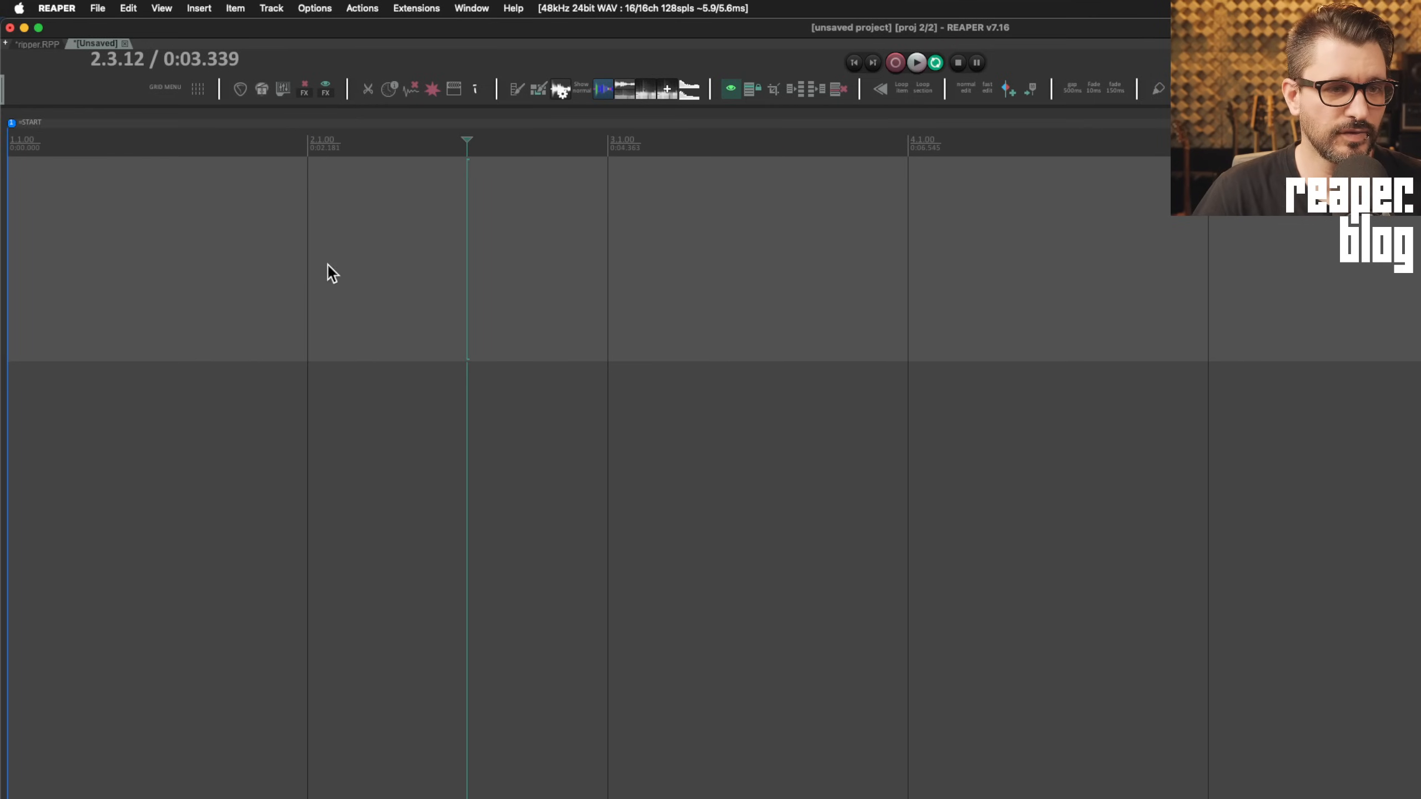
{"action": "double_click", "coordinate": [5, 267]}
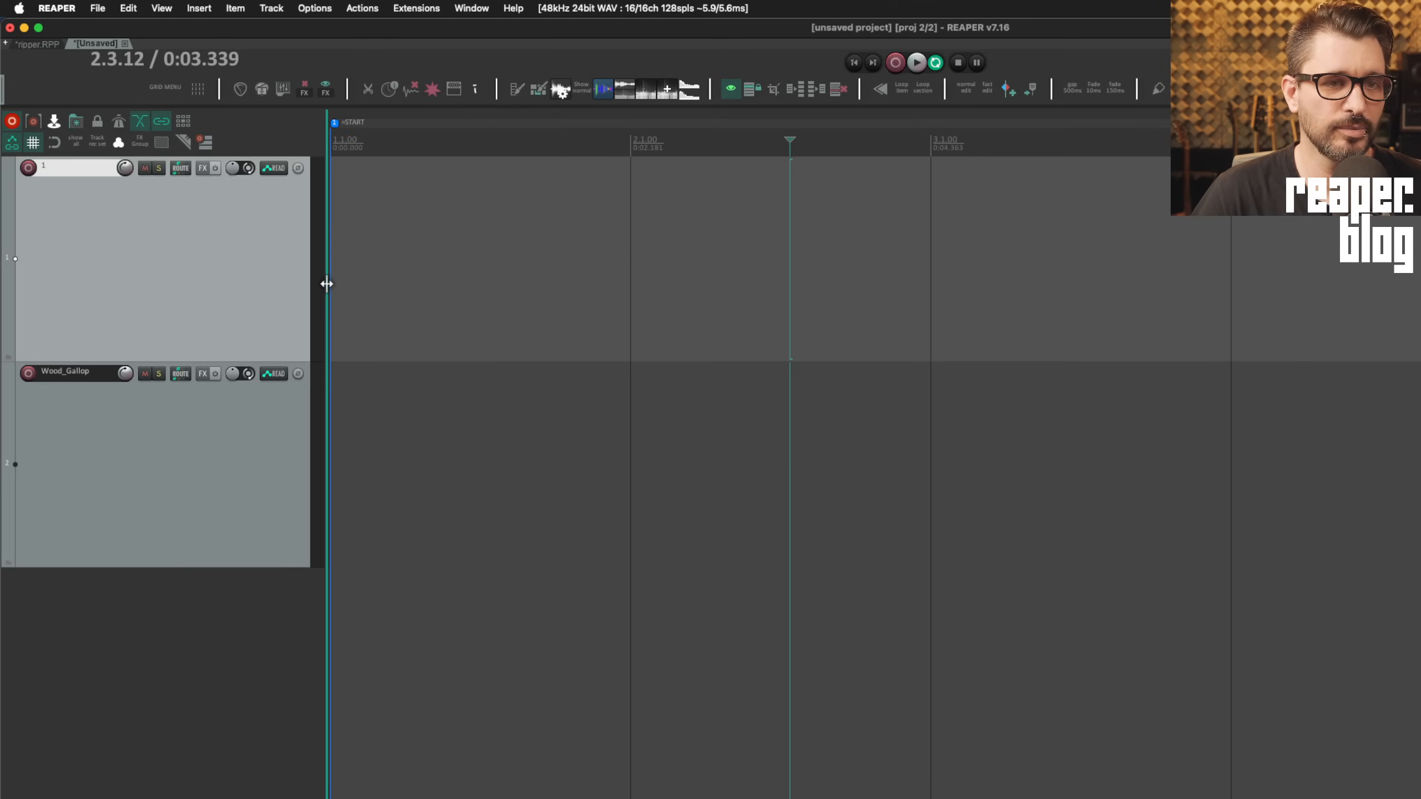
{"action": "left_click_drag", "start_coordinate": [326, 283], "coordinate": [604, 322]}
{"action": "left_click", "coordinate": [630, 314]}
{"action": "left_click", "coordinate": [640, 304]}
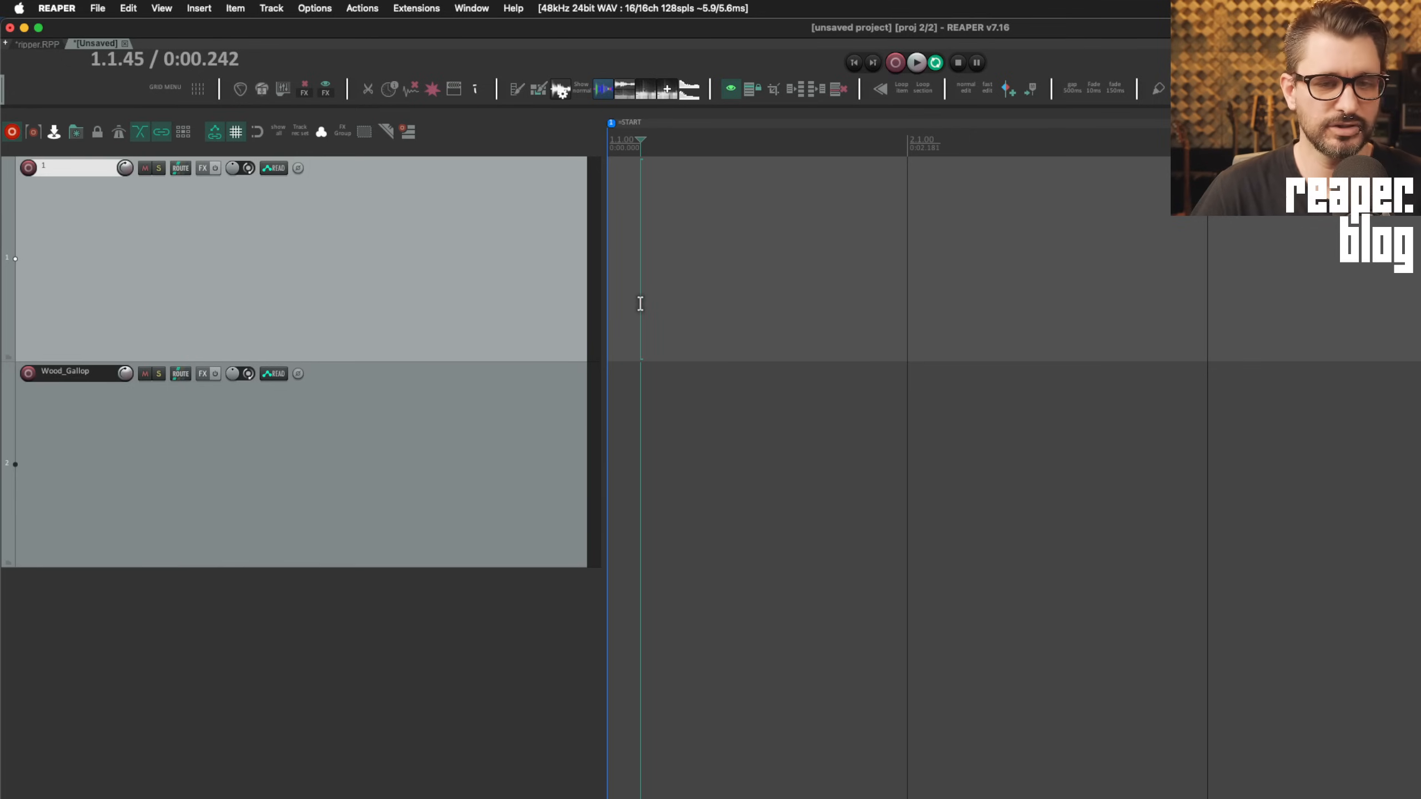
Filter actions for 'toggle tcp' and run 'View: Toggle show TCP area' to hide and show the panel twice
{"action": "key", "text": "question"}
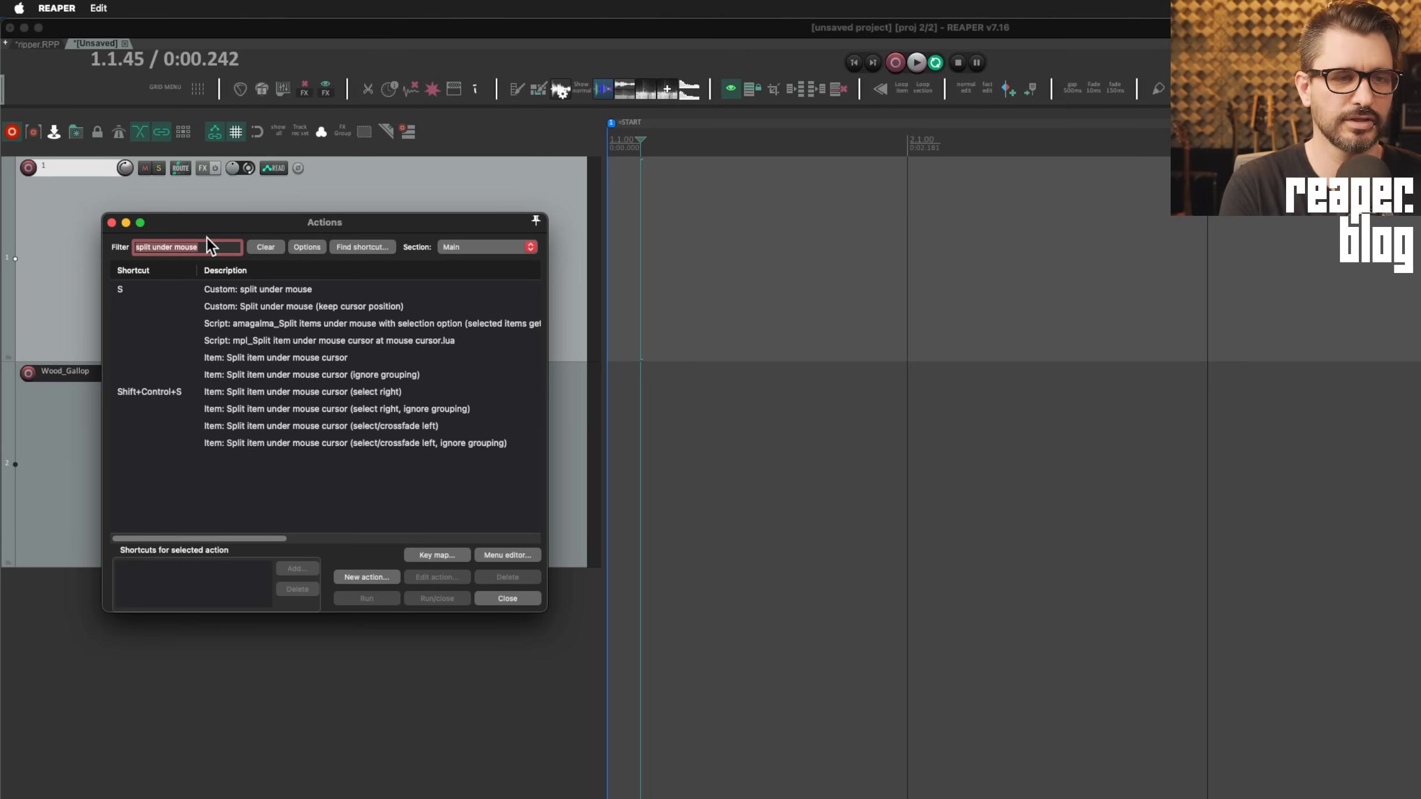
{"action": "type", "text": "t"}
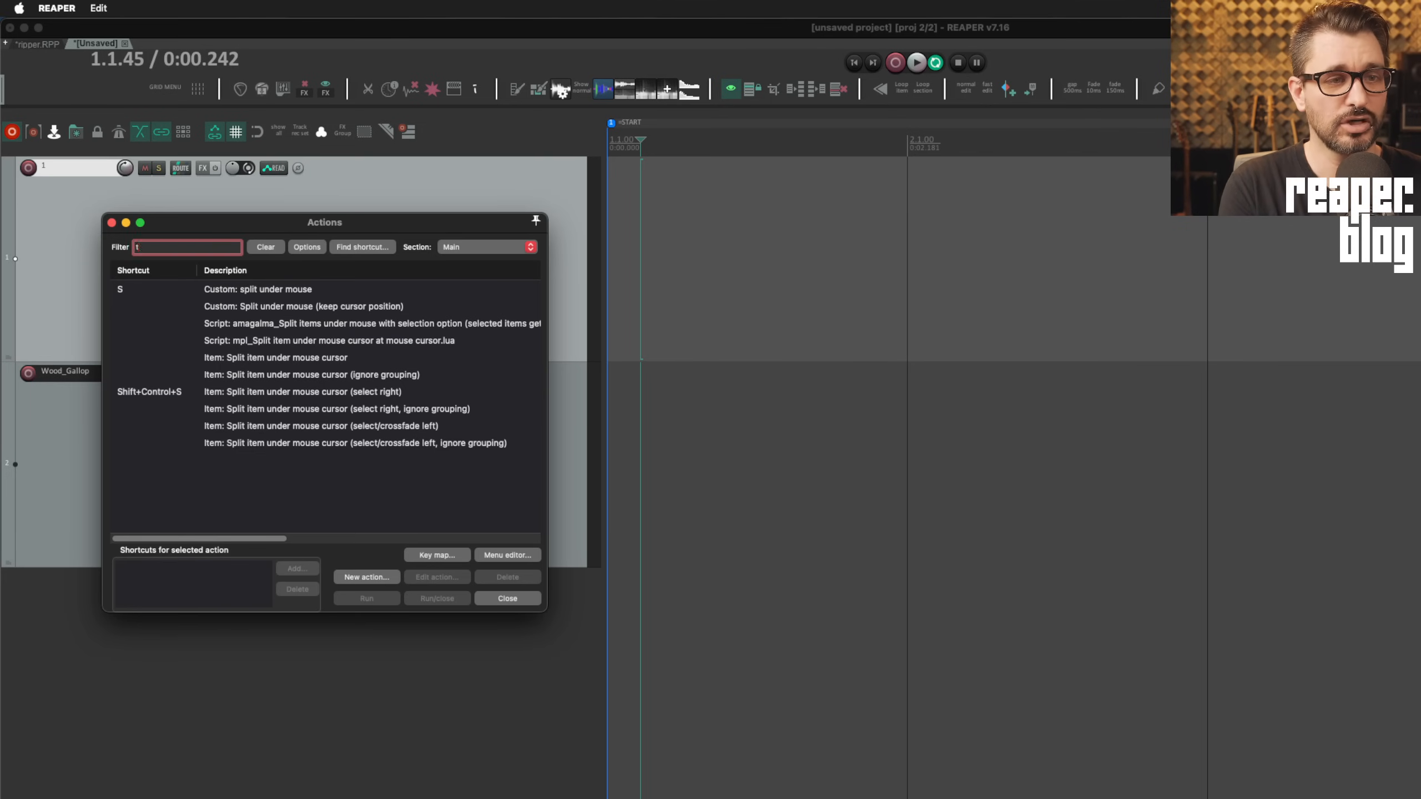
{"action": "type", "text": "oggle tcp"}
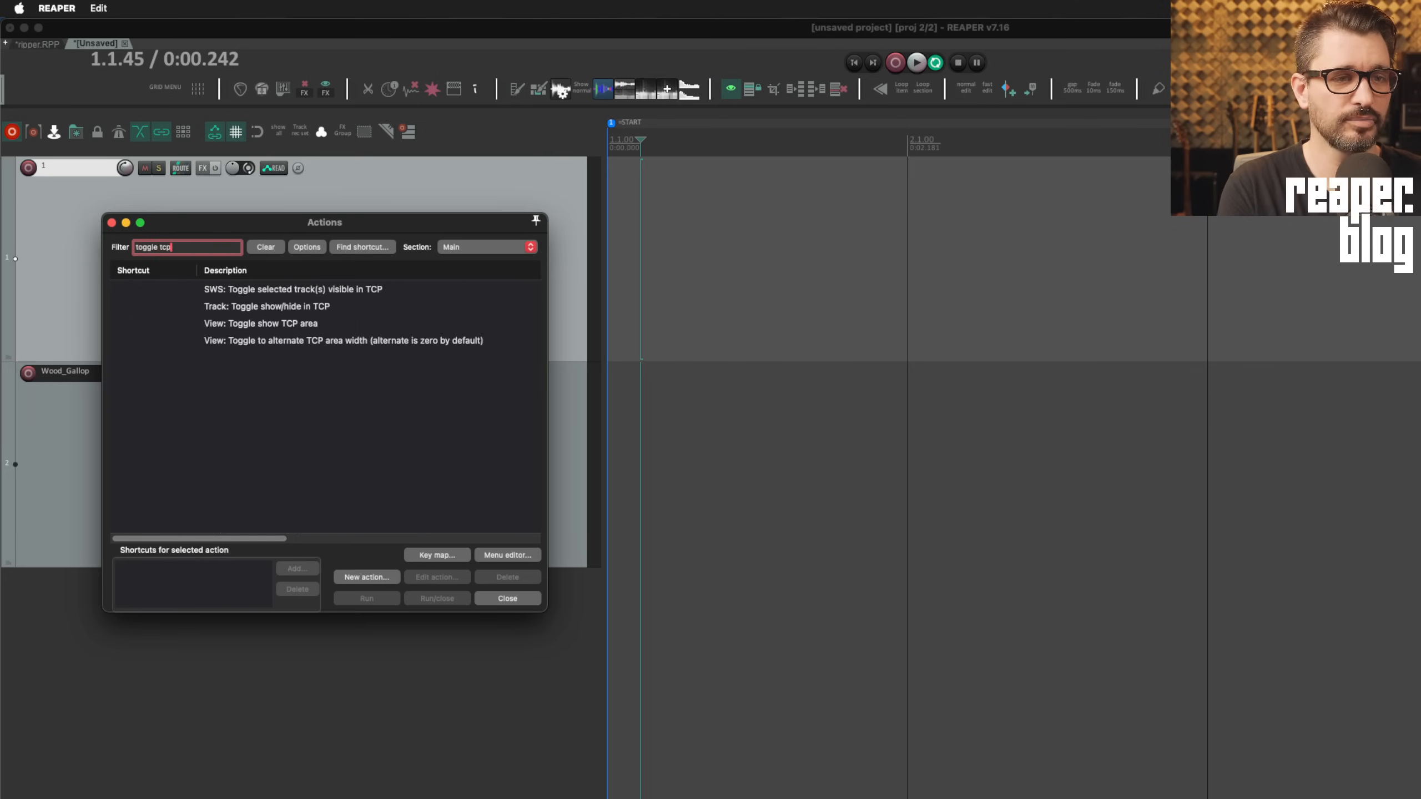
{"action": "left_click", "coordinate": [268, 331]}
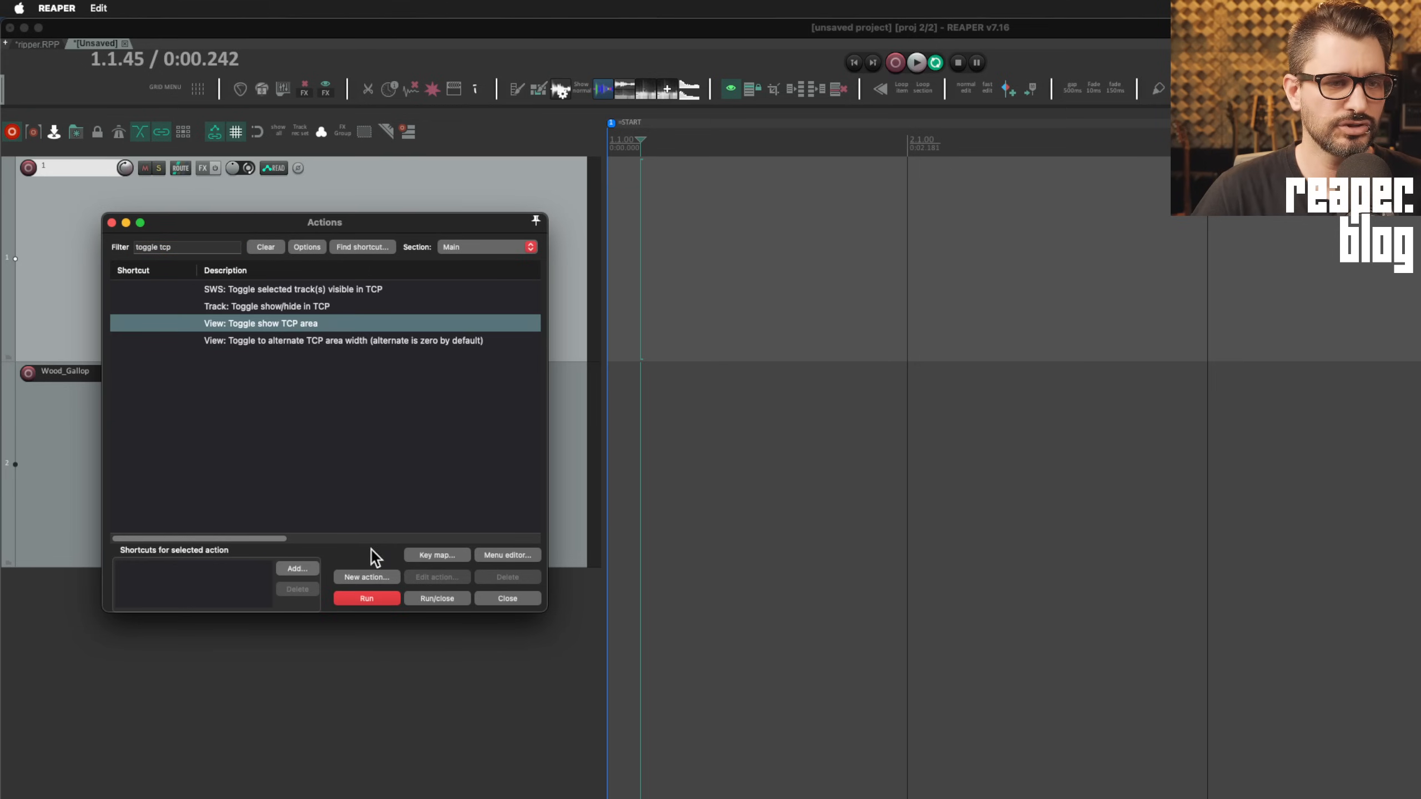
{"action": "left_click", "coordinate": [379, 599]}
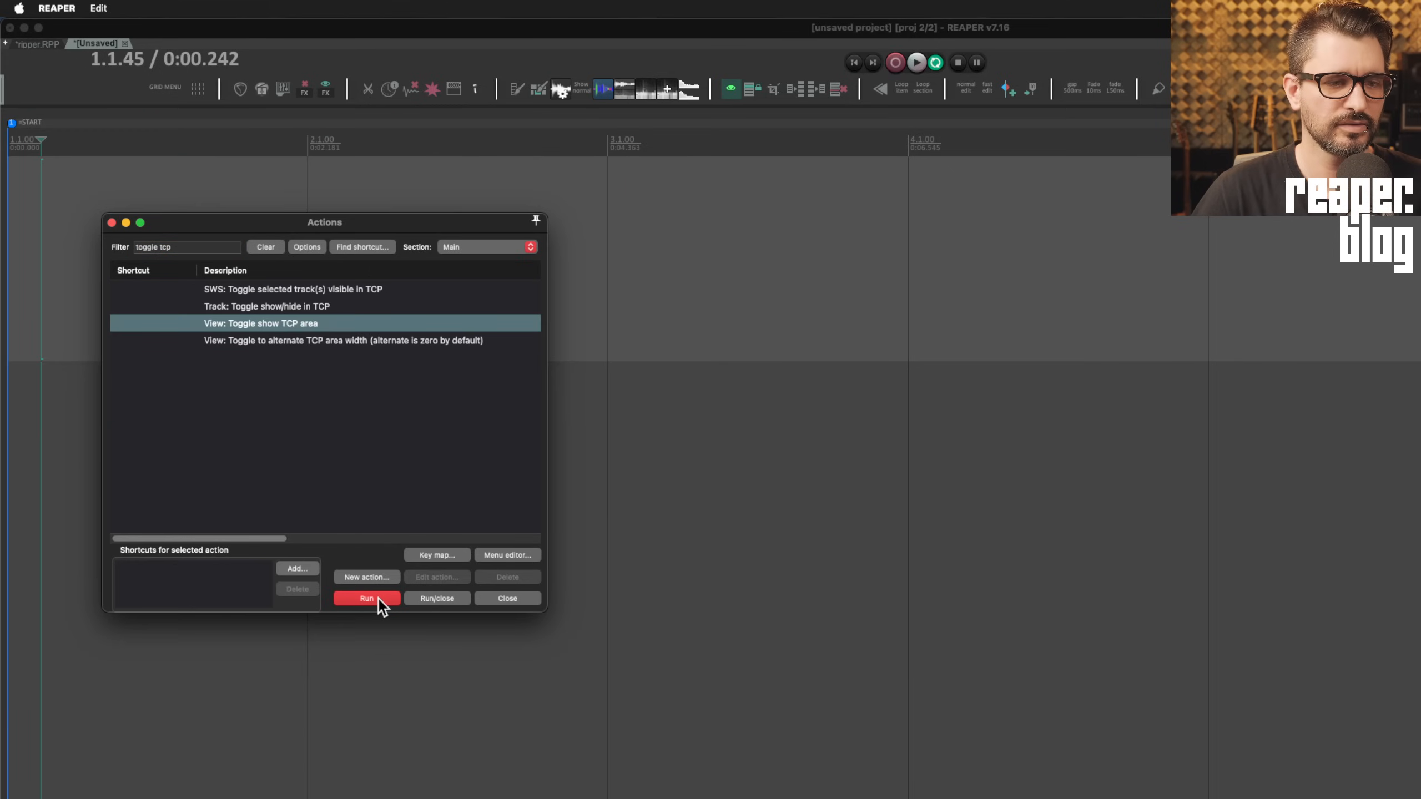
{"action": "left_click", "coordinate": [379, 599]}
{"action": "left_click", "coordinate": [380, 598]}
{"action": "left_click", "coordinate": [380, 598]}
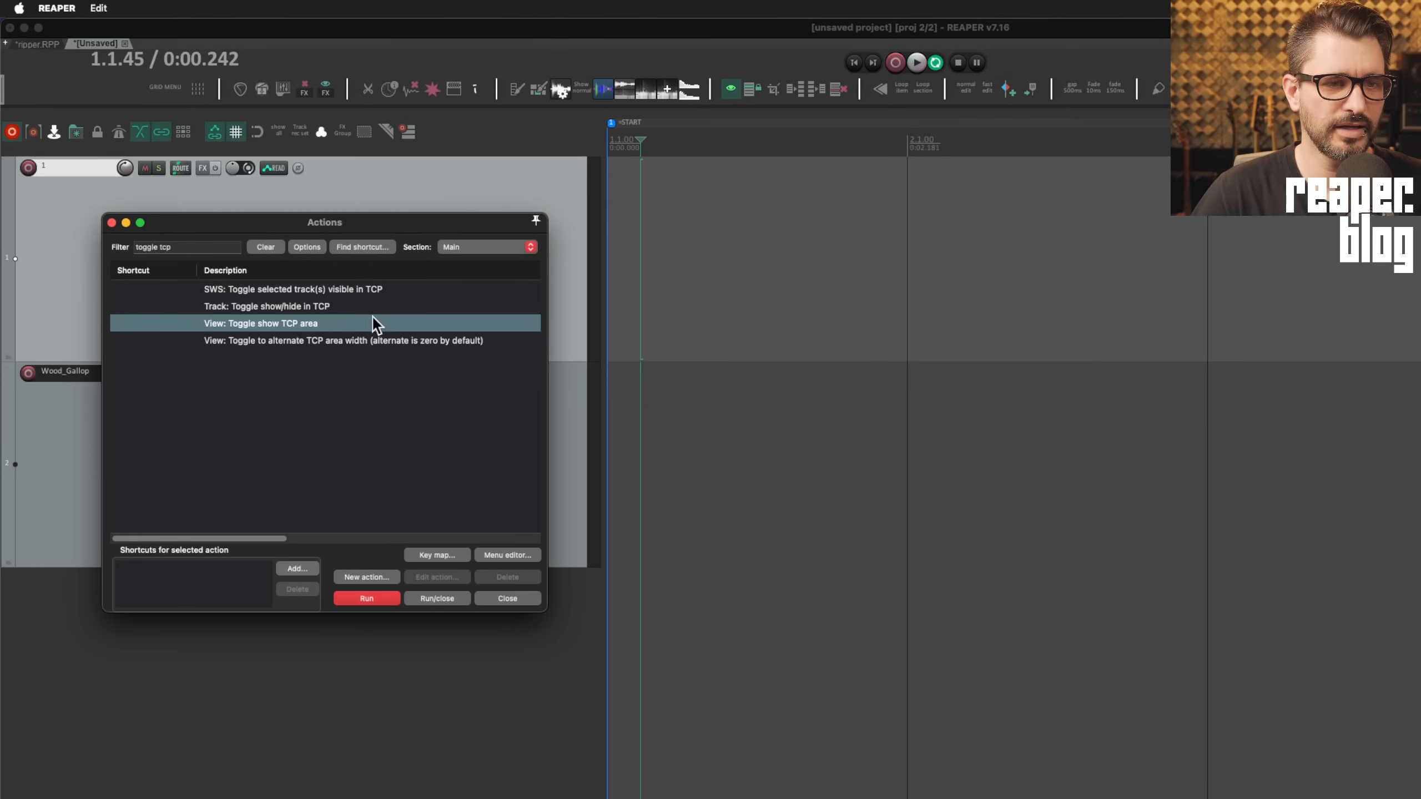
Run 'Toggle to alternate TCP area width' three times, leaving the track panel collapsed
{"action": "left_click", "coordinate": [354, 341]}
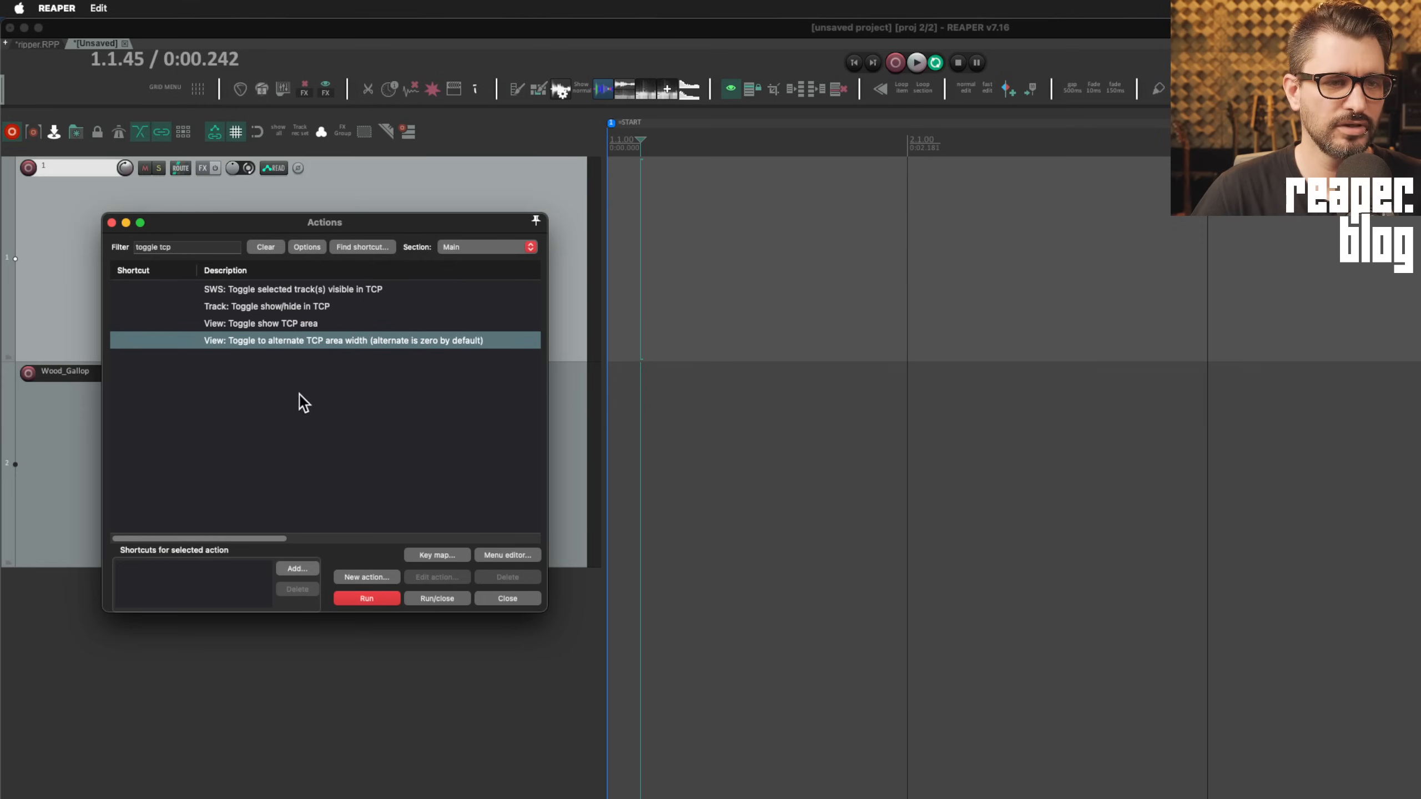
{"action": "left_click", "coordinate": [368, 596]}
{"action": "left_click", "coordinate": [368, 596]}
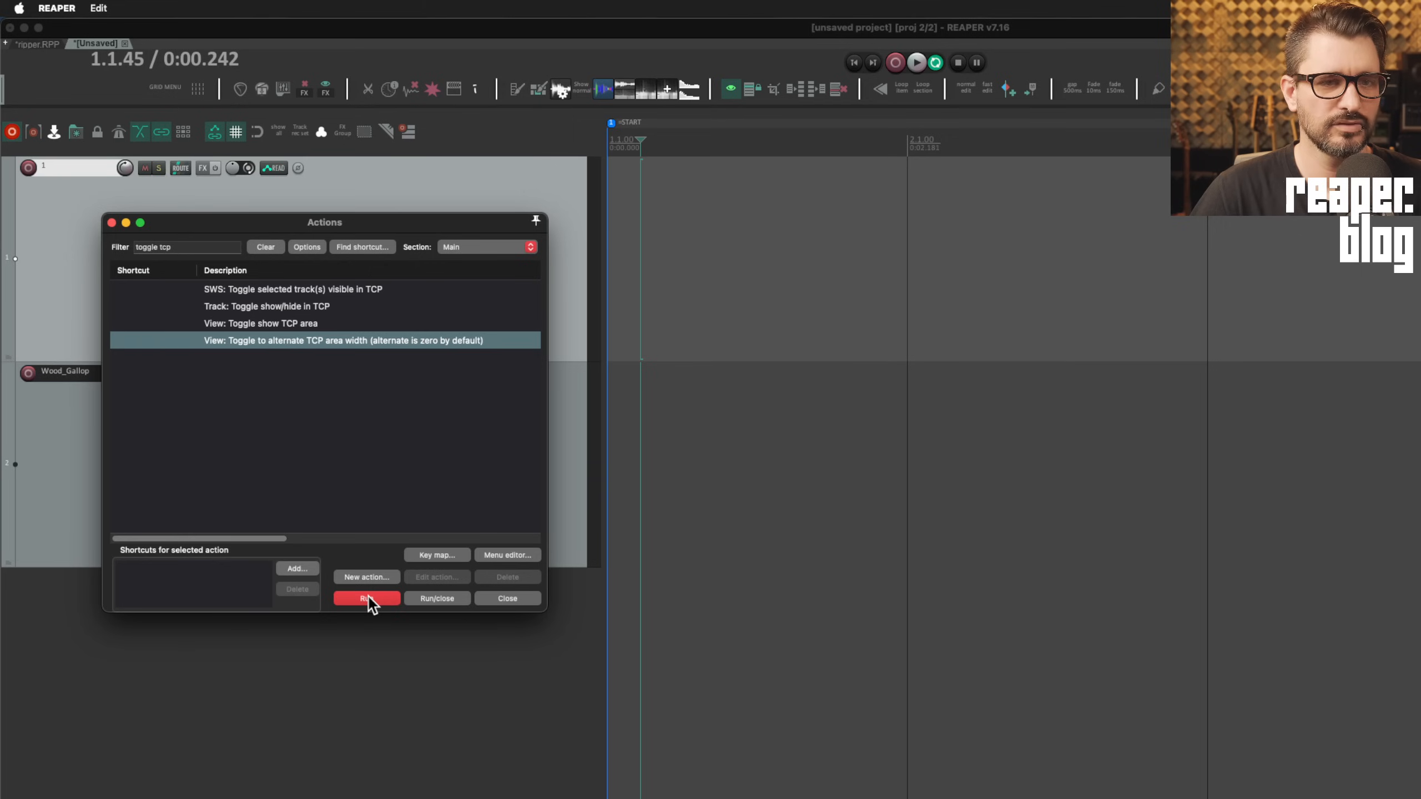
{"action": "left_click", "coordinate": [368, 597]}
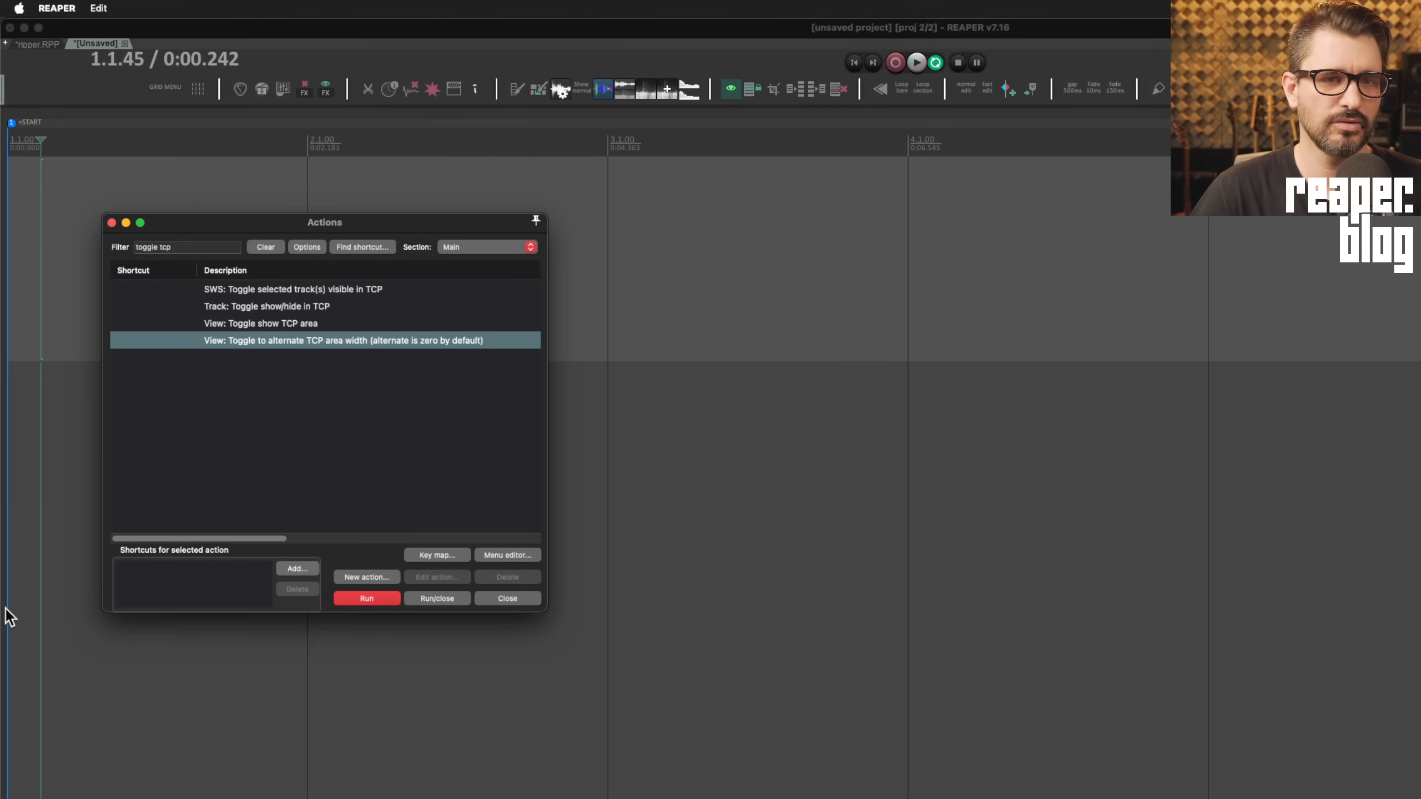
{"action": "left_click", "coordinate": [77, 623]}
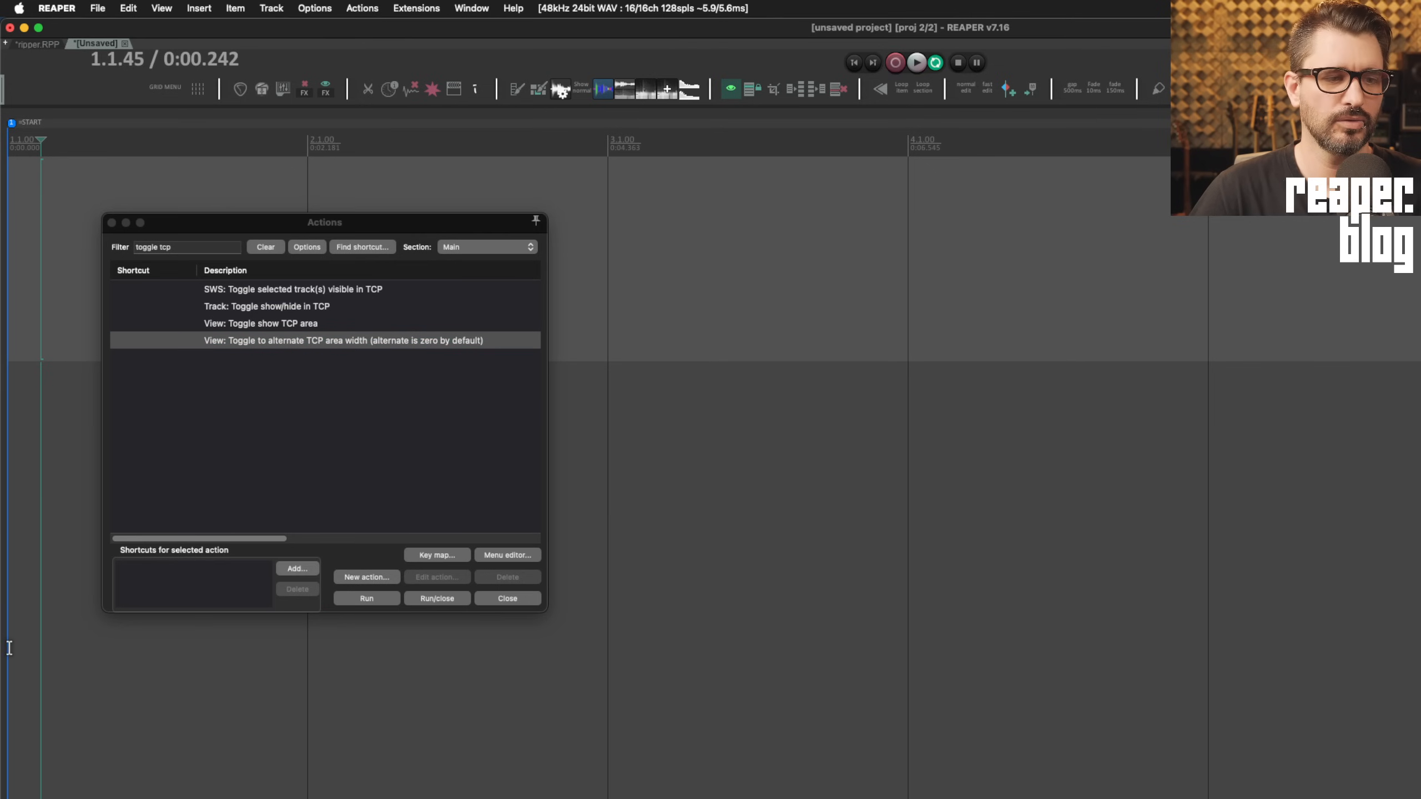
Drag the collapsed track panel open very wide, then toggle the alternate TCP width four times
{"action": "left_click_drag", "start_coordinate": [5, 649], "coordinate": [1231, 680]}
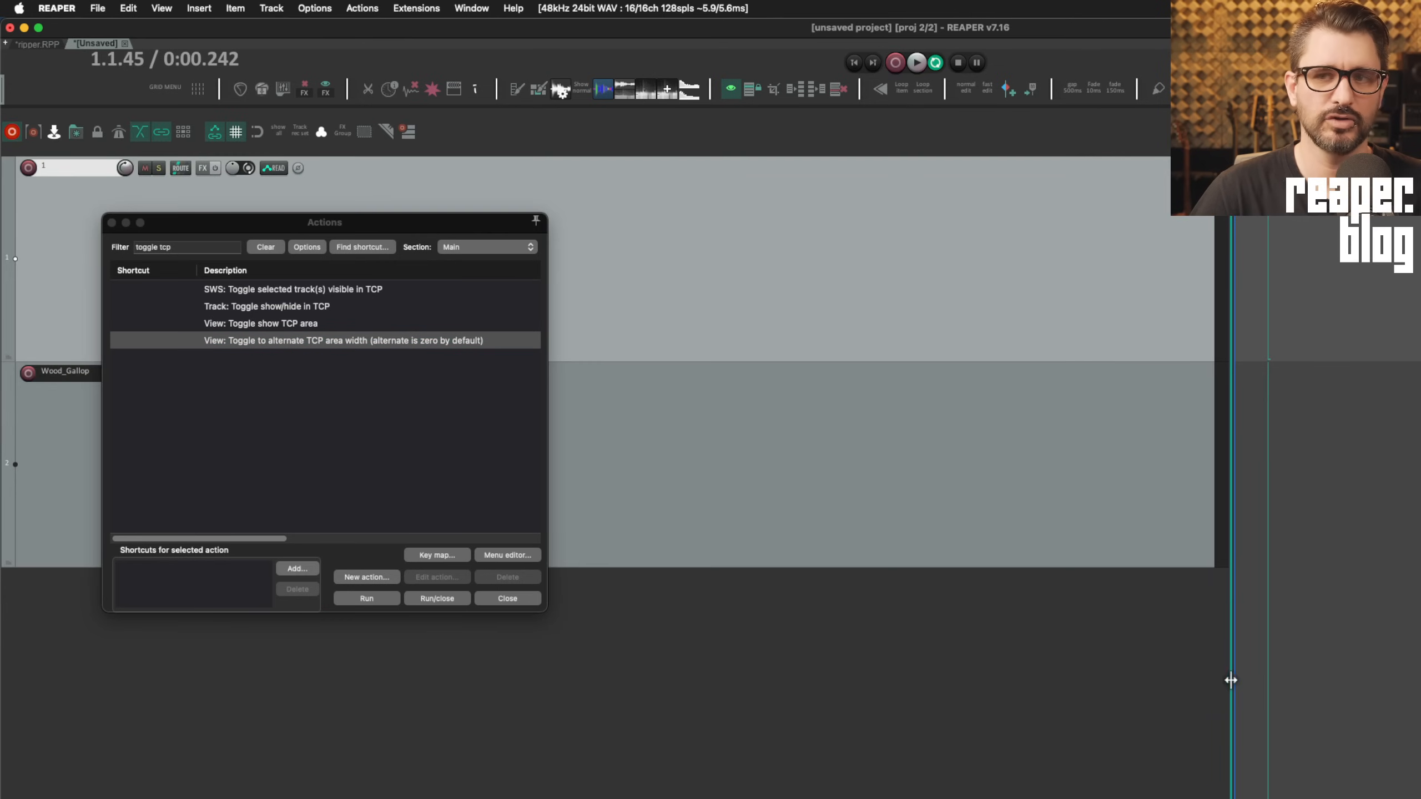
{"action": "left_click", "coordinate": [368, 599]}
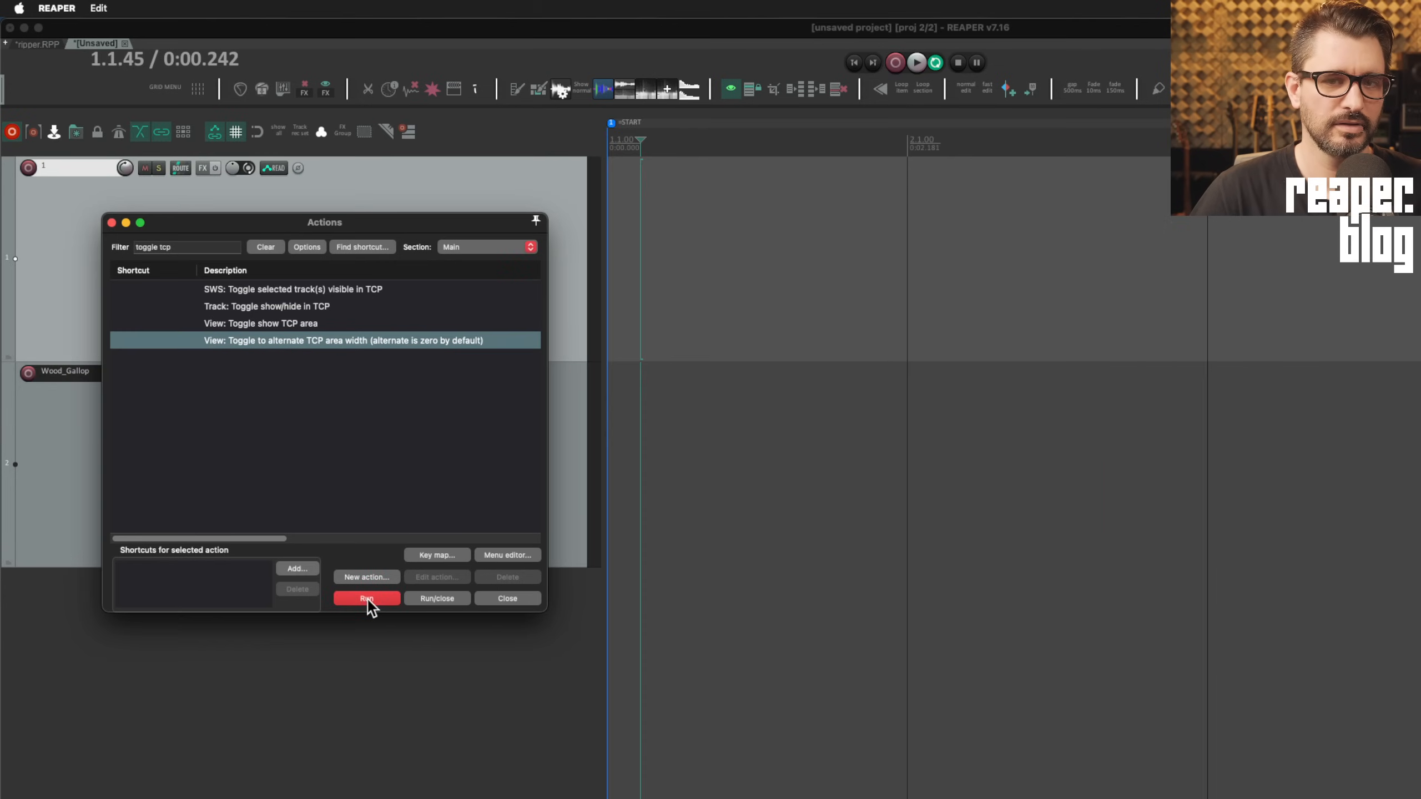
{"action": "left_click", "coordinate": [368, 599]}
{"action": "left_click", "coordinate": [368, 599]}
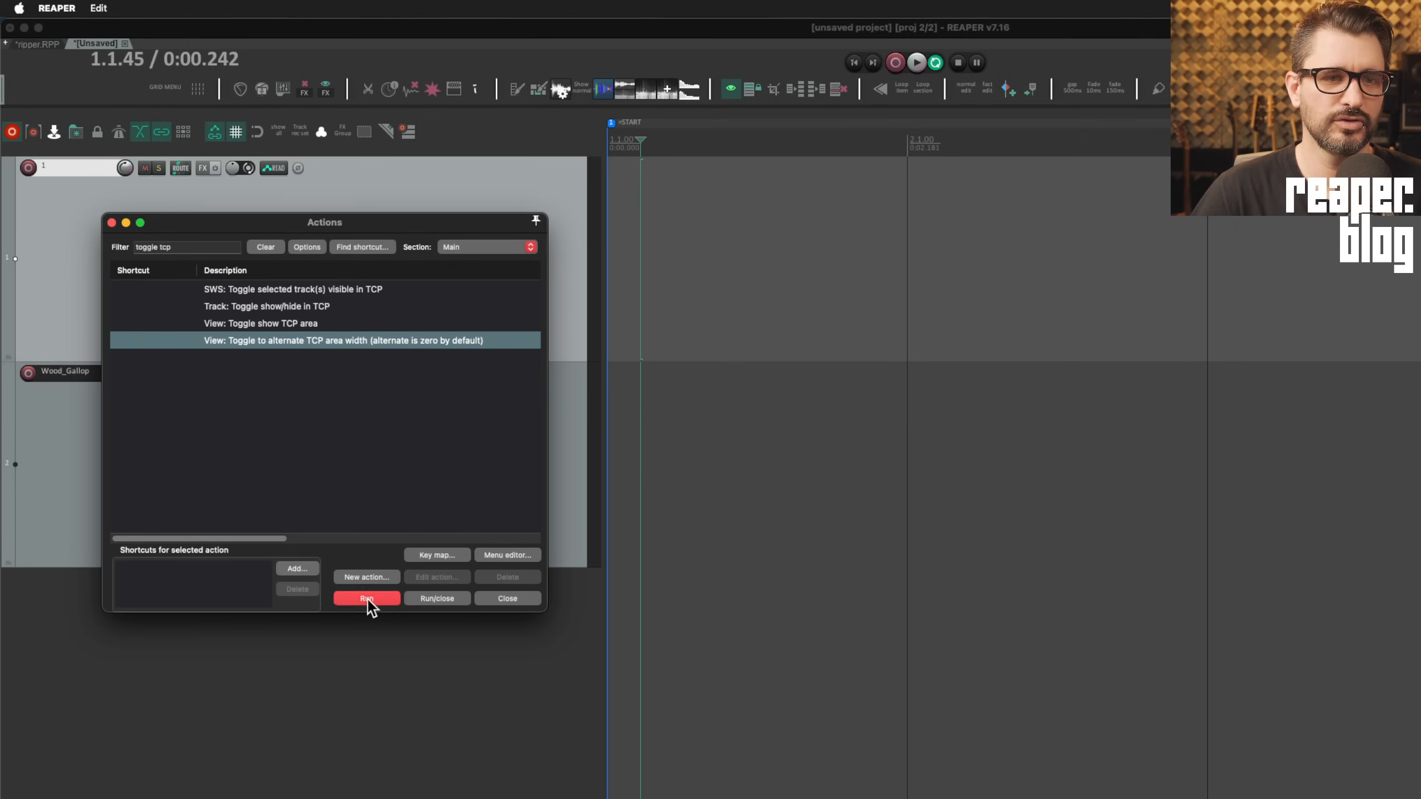
{"action": "left_click", "coordinate": [367, 599]}
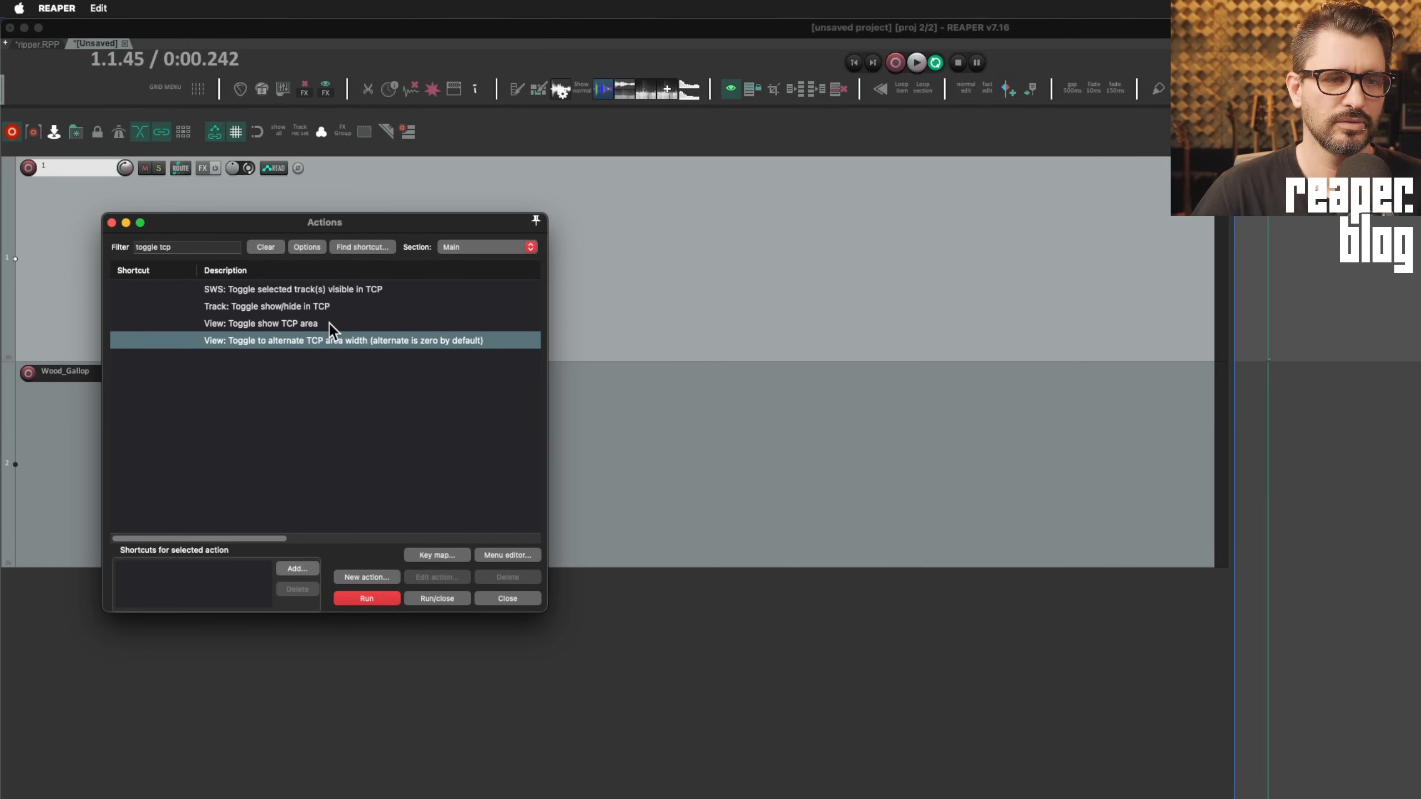
Hide the panel with 'Toggle show TCP area', then cycle alternate width until it shows again
{"action": "left_click", "coordinate": [329, 323]}
{"action": "left_click", "coordinate": [368, 598]}
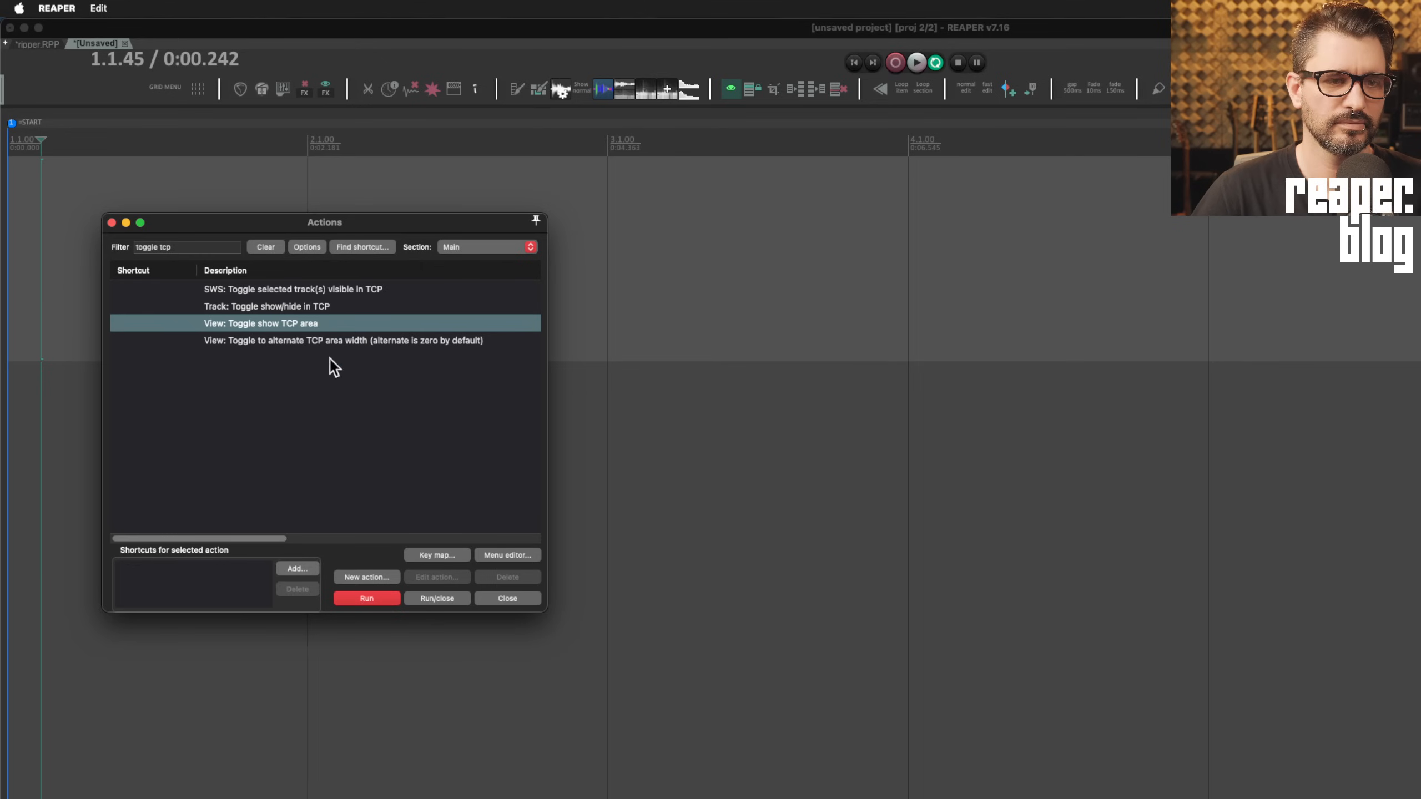
{"action": "left_click", "coordinate": [357, 339]}
{"action": "left_click", "coordinate": [362, 598]}
{"action": "left_click", "coordinate": [362, 598]}
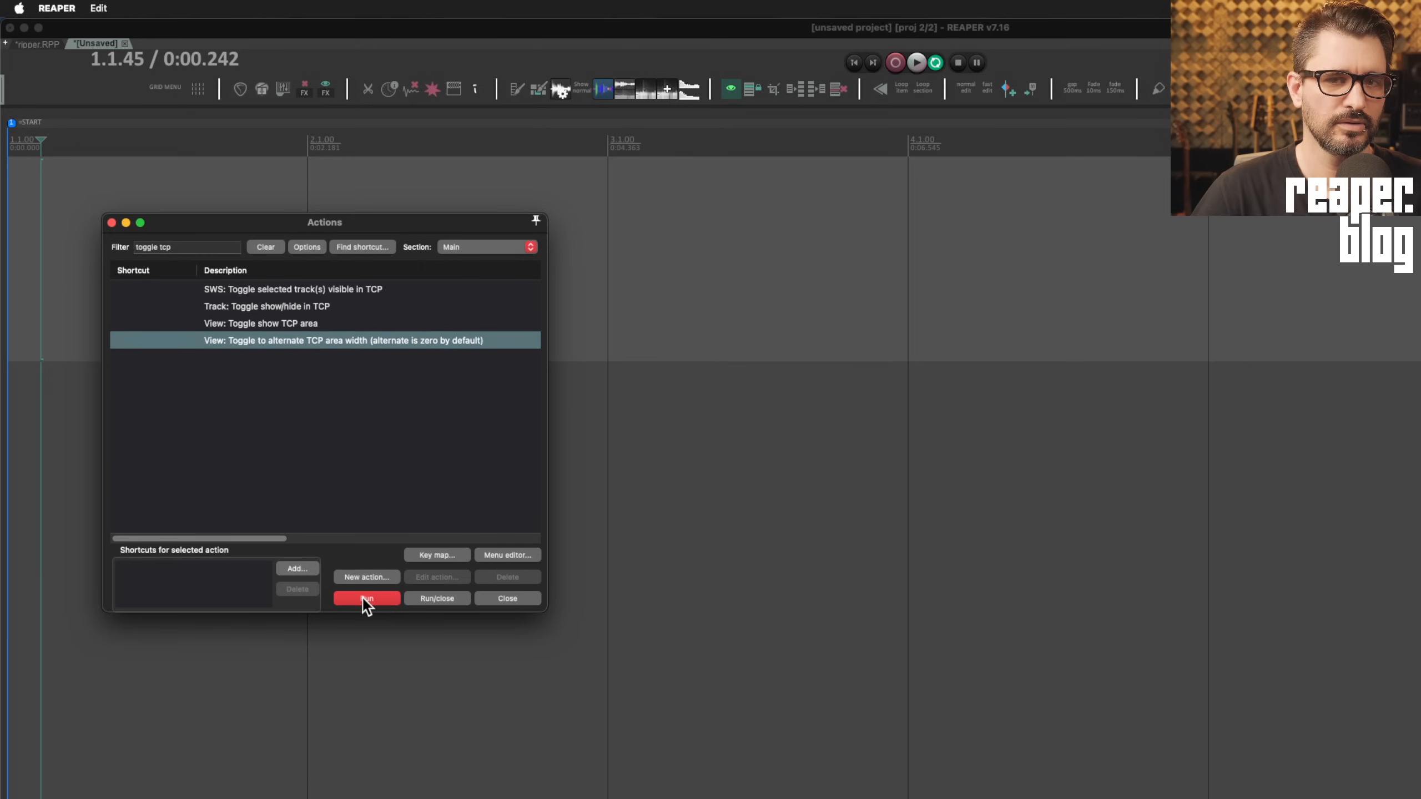
{"action": "left_click", "coordinate": [362, 598]}
{"action": "left_click", "coordinate": [362, 598]}
{"action": "left_click", "coordinate": [362, 598]}
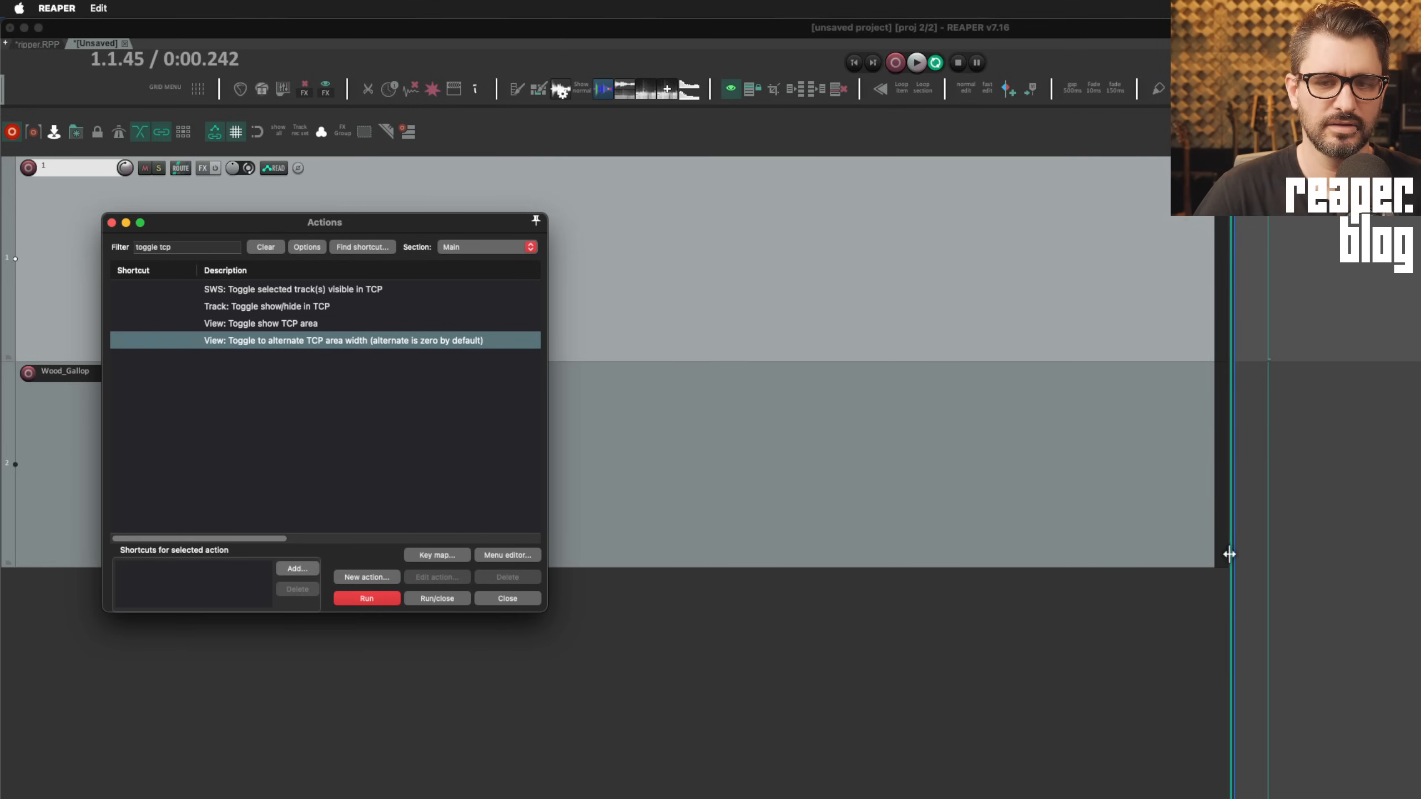
{"action": "left_click_drag", "start_coordinate": [1230, 558], "coordinate": [528, 523]}
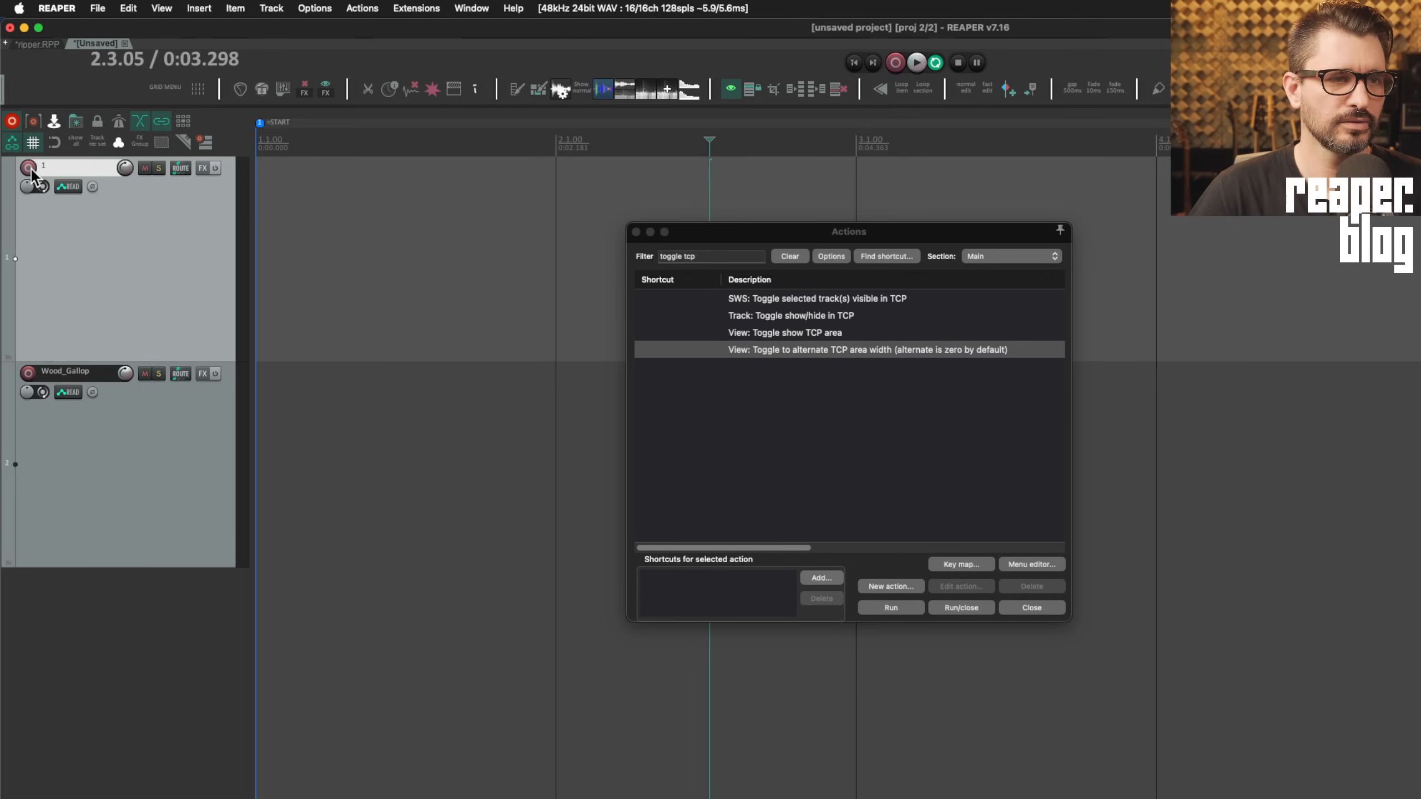
Test record-arm on track 1 and Wood_Gallop, disarm, and insert an empty third track below
{"action": "left_click", "coordinate": [28, 169]}
{"action": "left_click", "coordinate": [77, 504]}
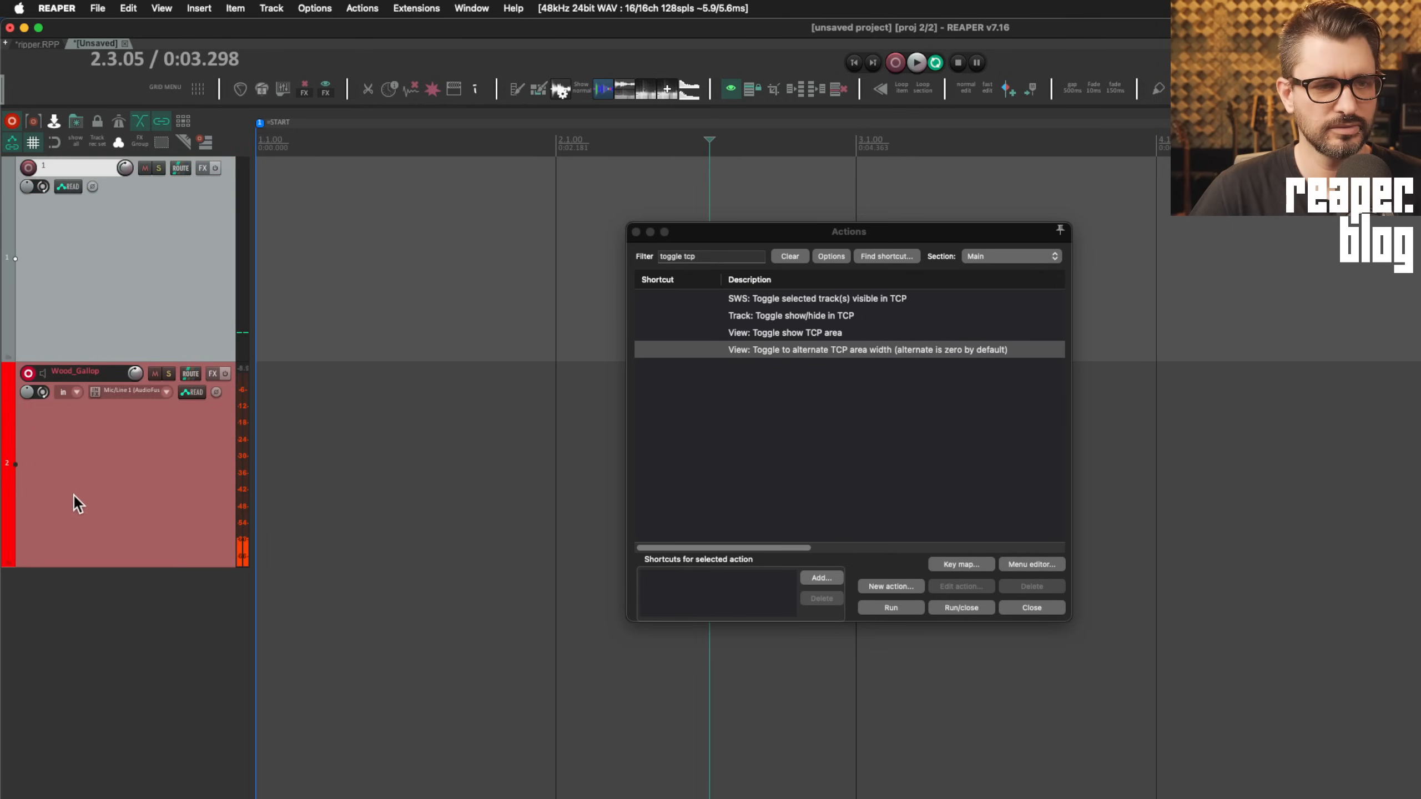
{"action": "left_click", "coordinate": [28, 373]}
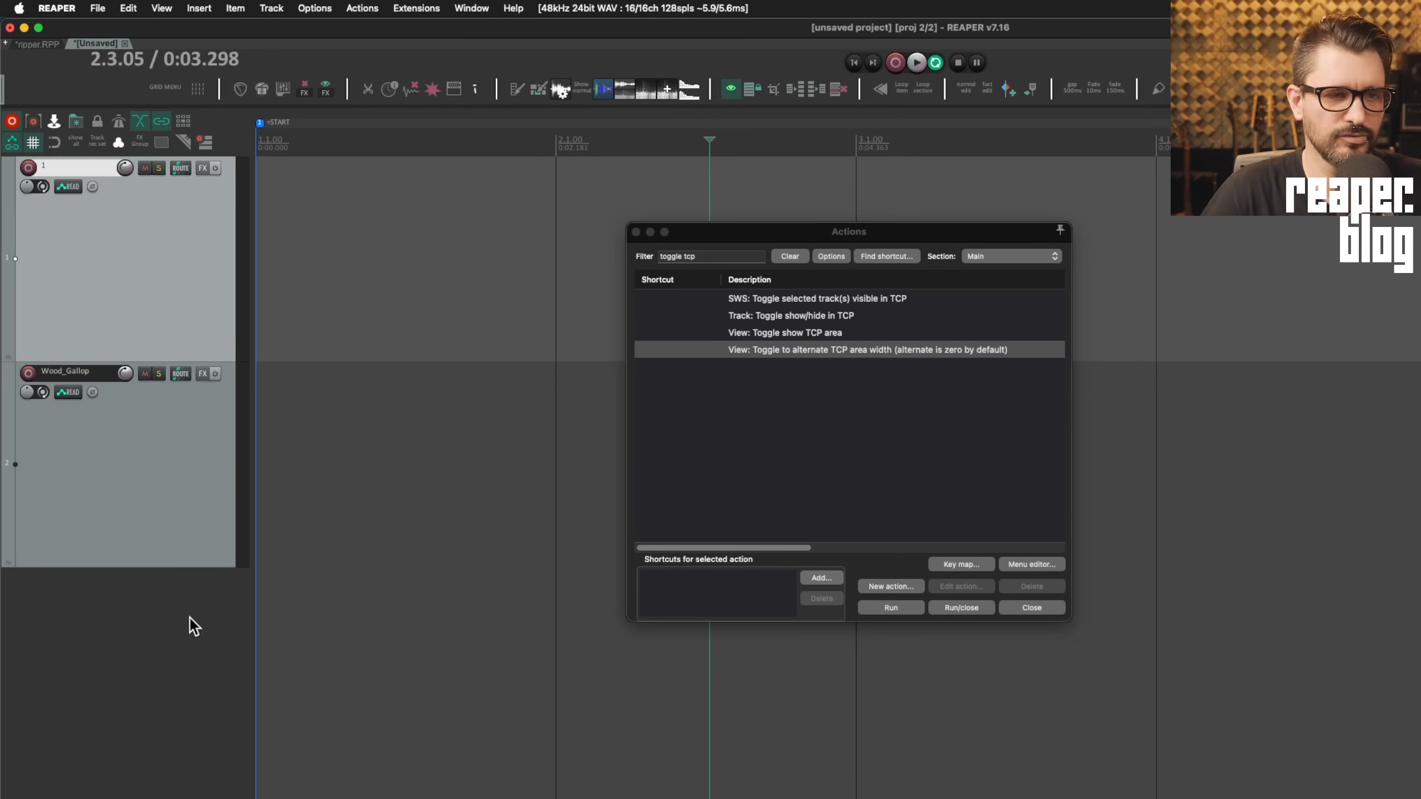
{"action": "double_click", "coordinate": [112, 674]}
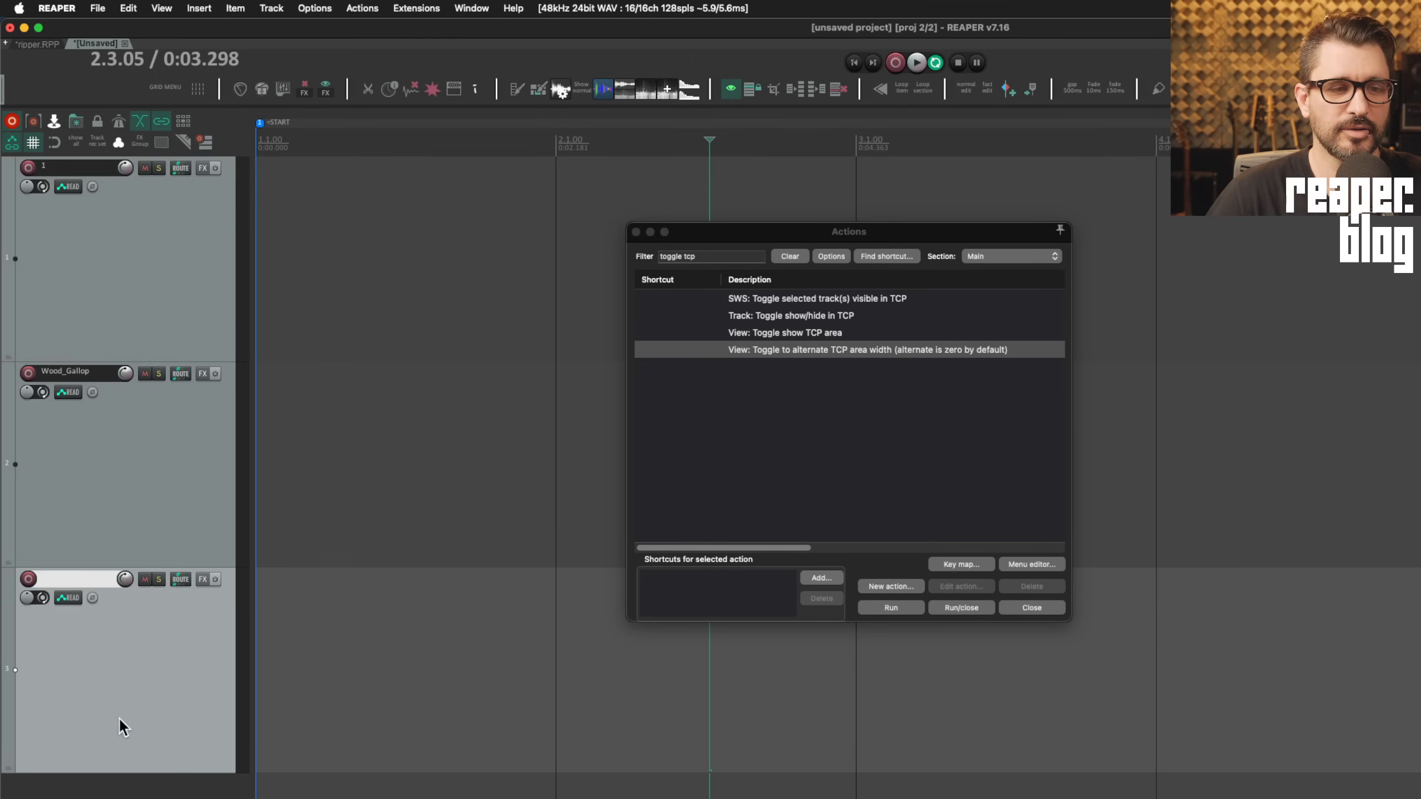
{"action": "left_click", "coordinate": [139, 516]}
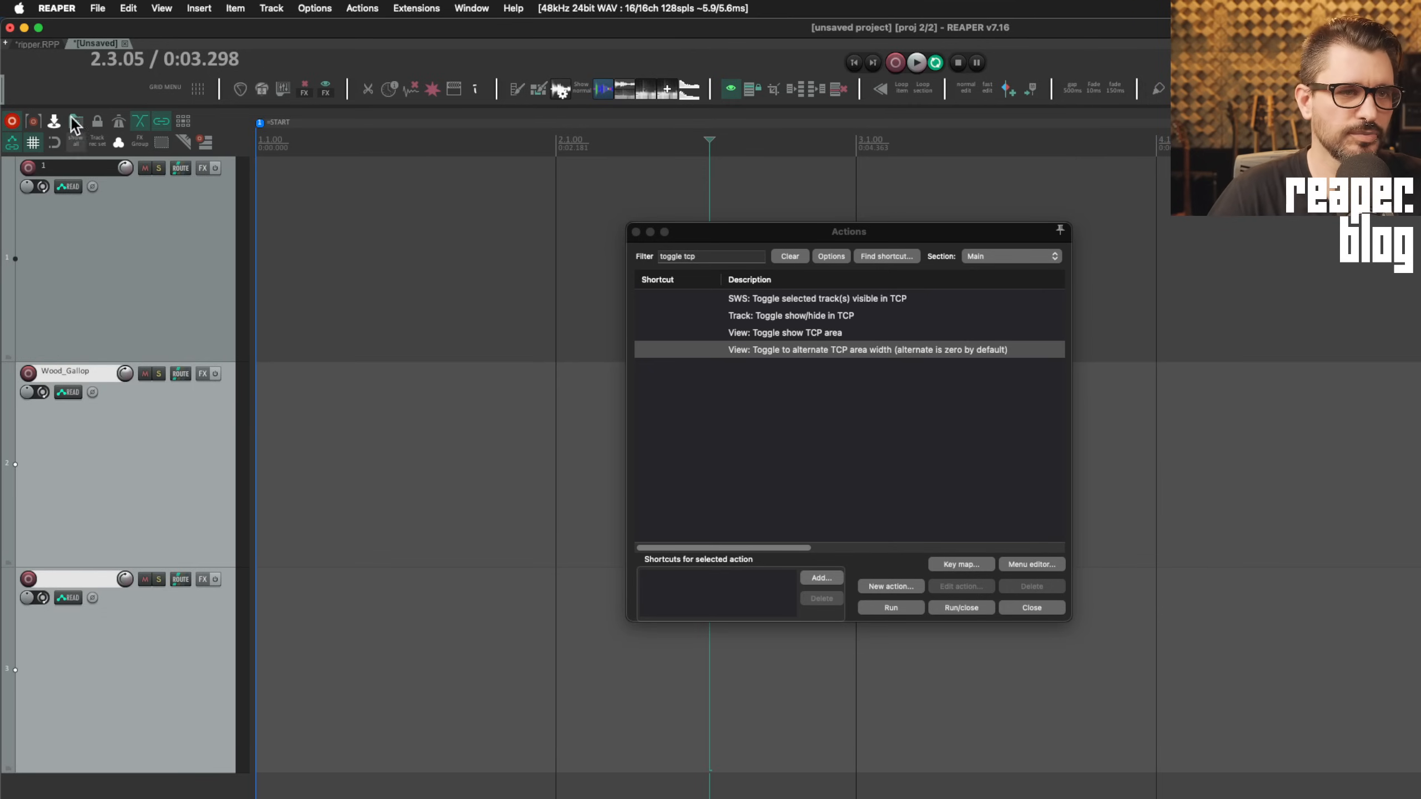
Group Wood_Gallop and track 3 with All lead/follow options, then test arming track 3
{"action": "left_click", "coordinate": [139, 143]}
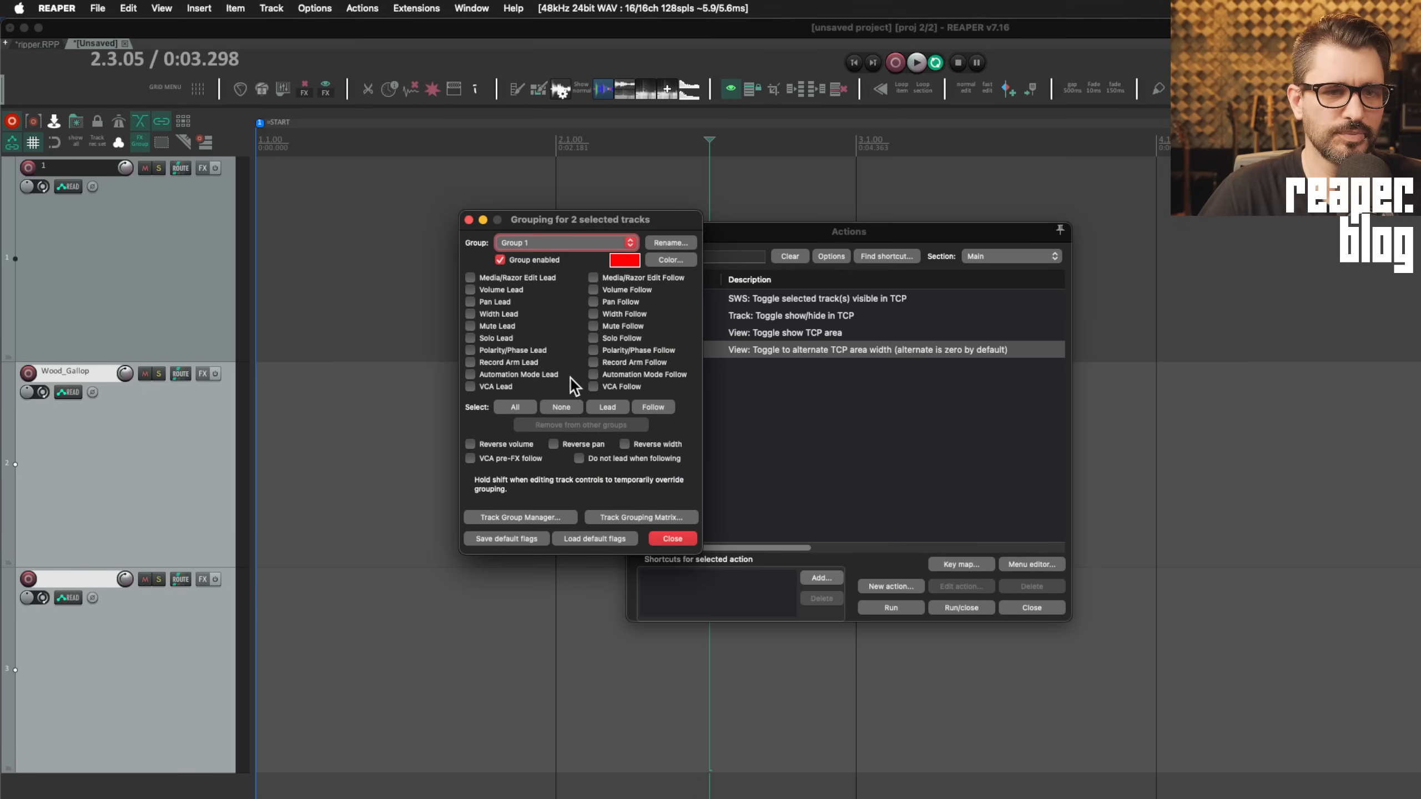
{"action": "left_click", "coordinate": [518, 406]}
{"action": "left_click", "coordinate": [660, 535]}
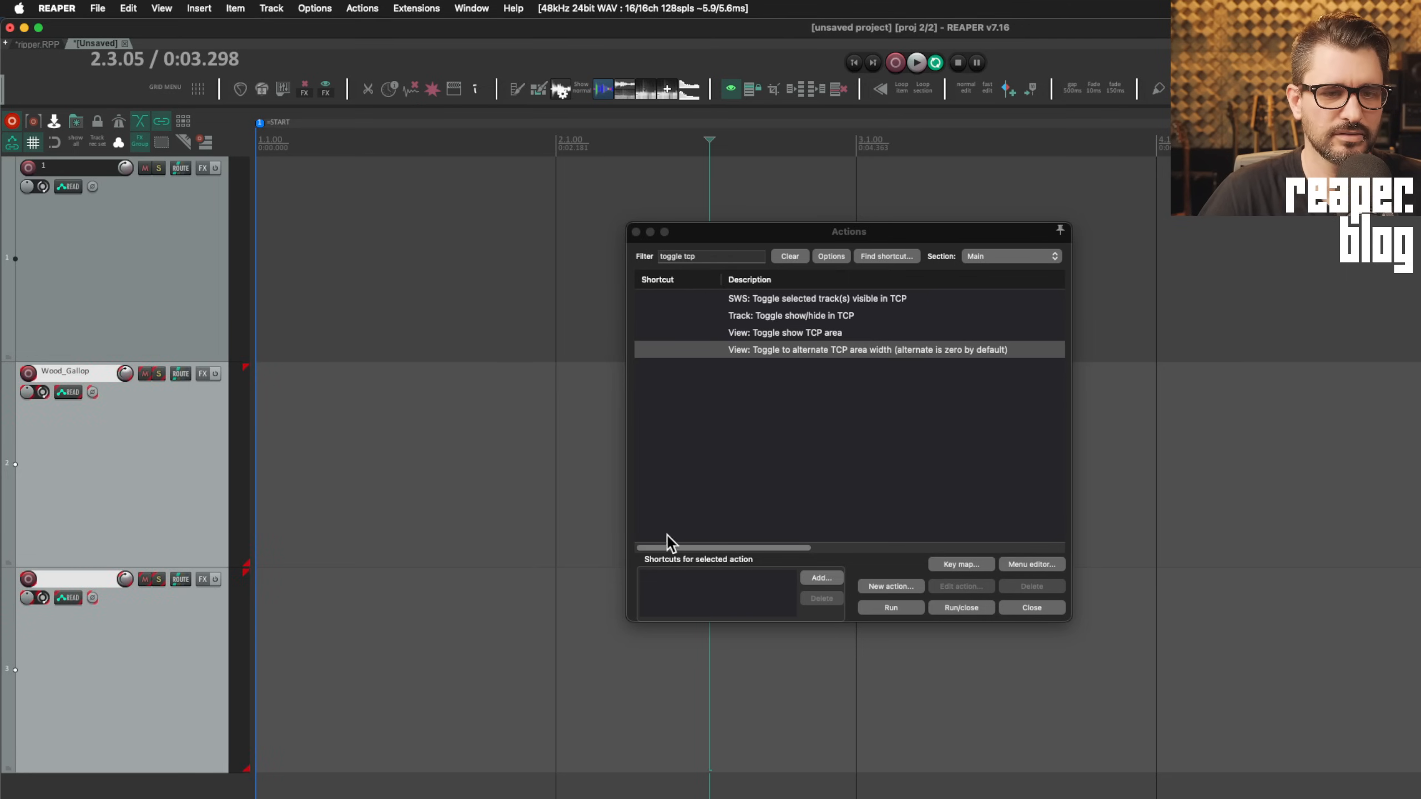
{"action": "left_click", "coordinate": [111, 657]}
{"action": "left_click", "coordinate": [27, 579]}
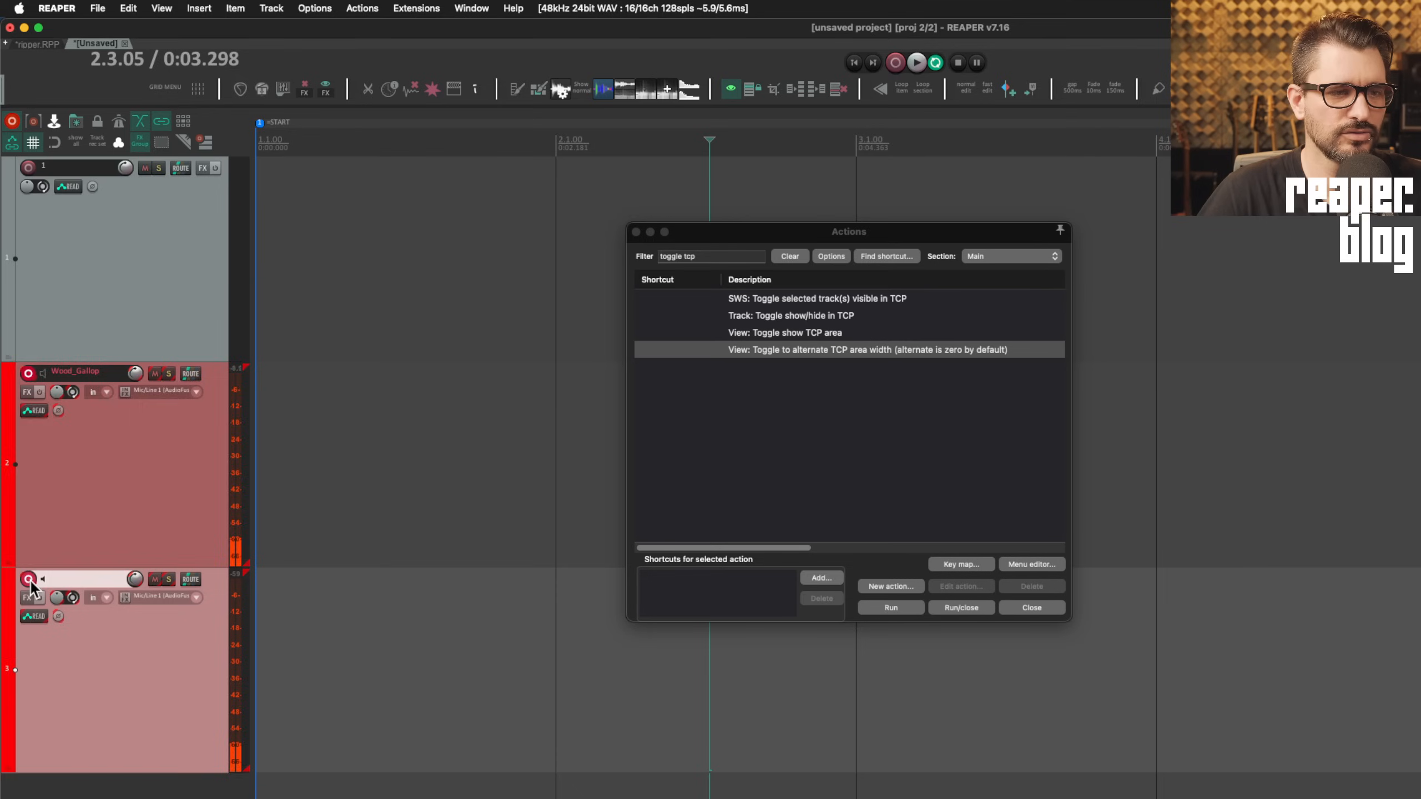
{"action": "left_click", "coordinate": [27, 578]}
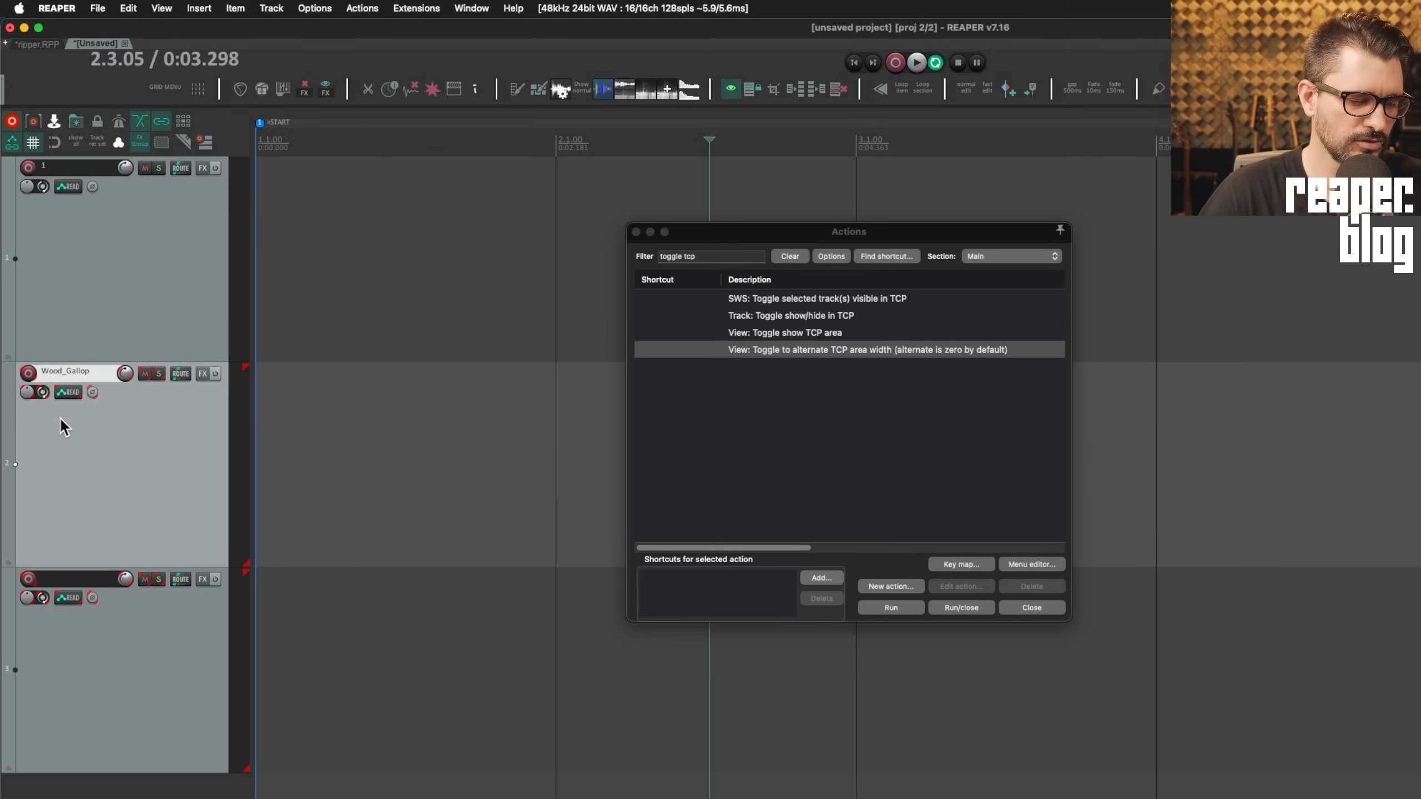
Alternate arming track 1 and Wood_Gallop, ending with Wood_Gallop and track 3 armed together
{"action": "left_click", "coordinate": [28, 372]}
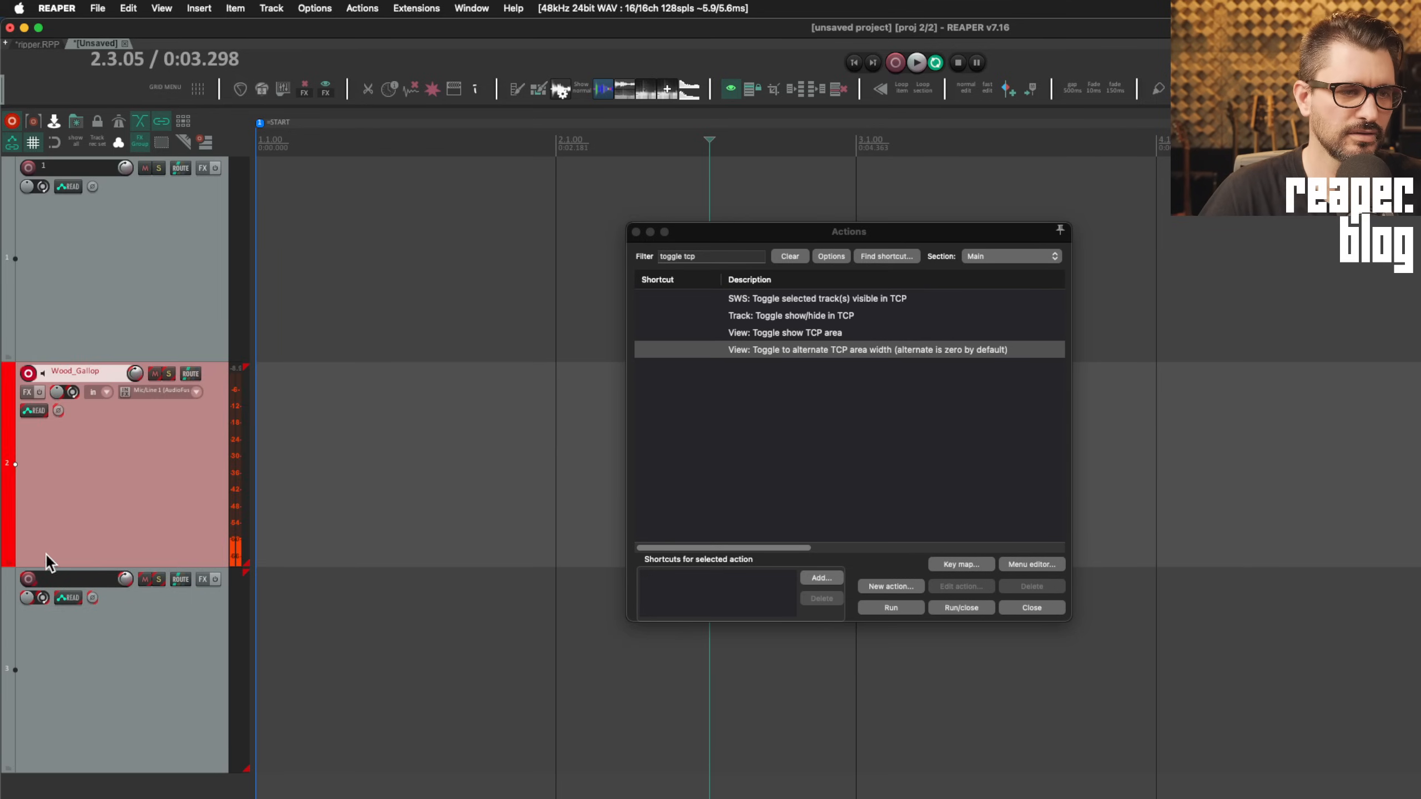
{"action": "left_click", "coordinate": [28, 578]}
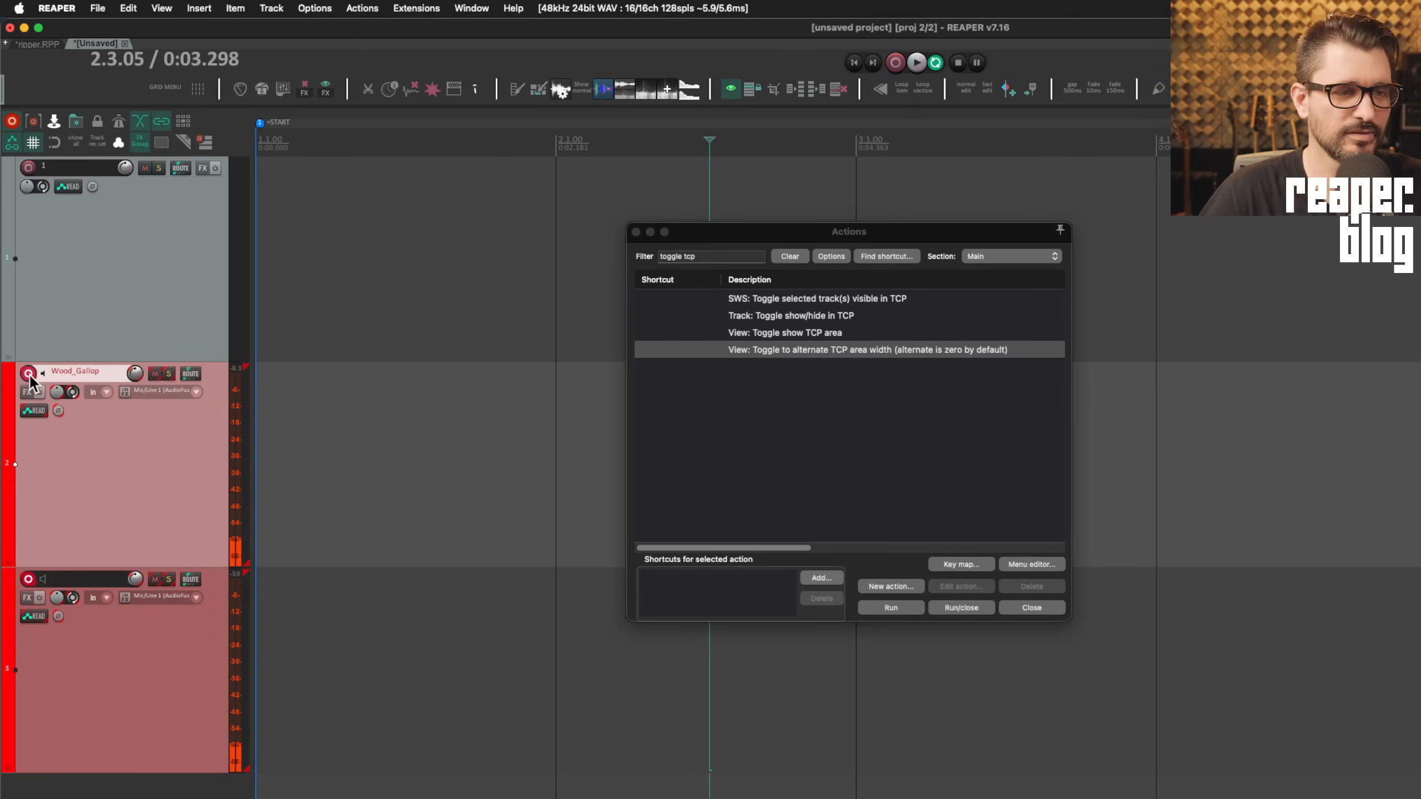
{"action": "left_click", "coordinate": [28, 168]}
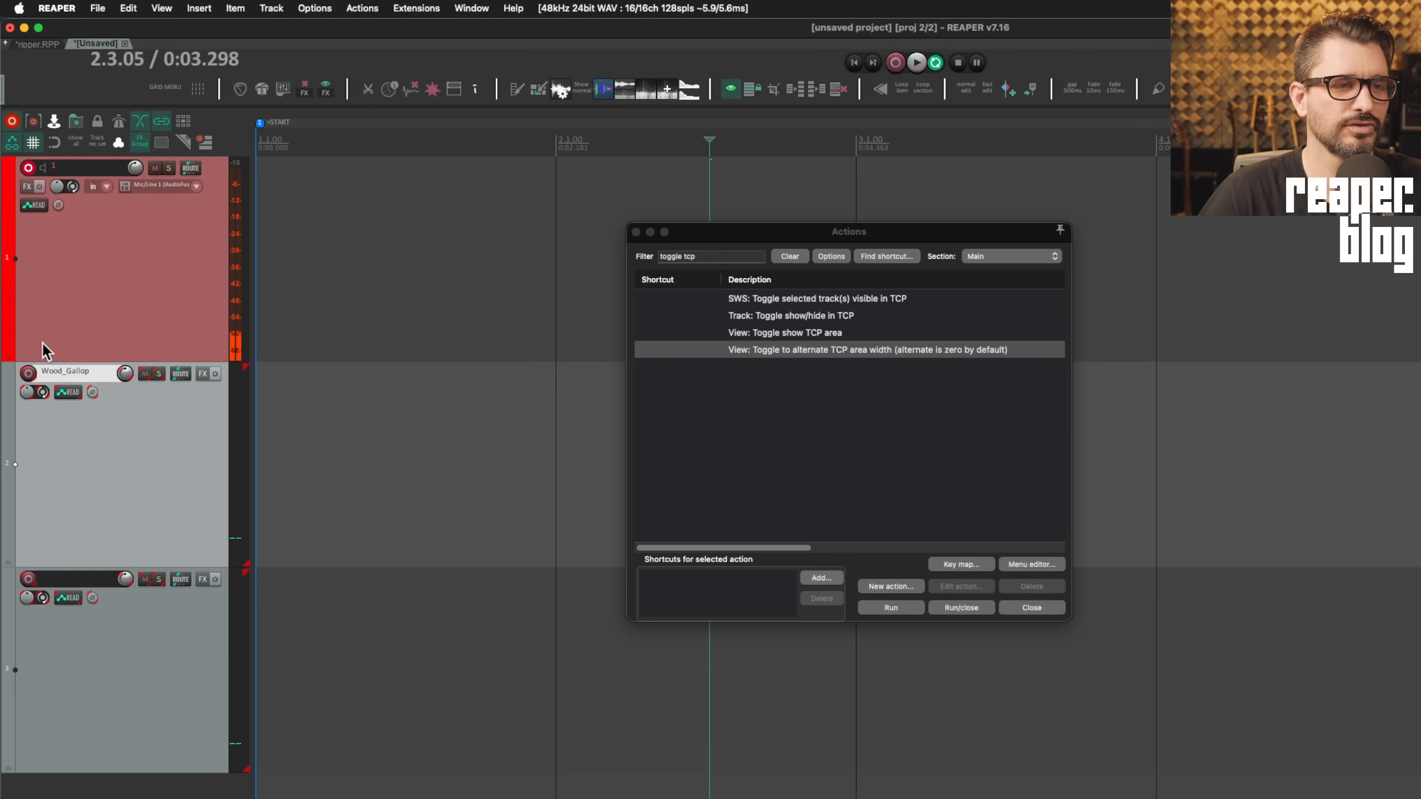
{"action": "left_click", "coordinate": [29, 373]}
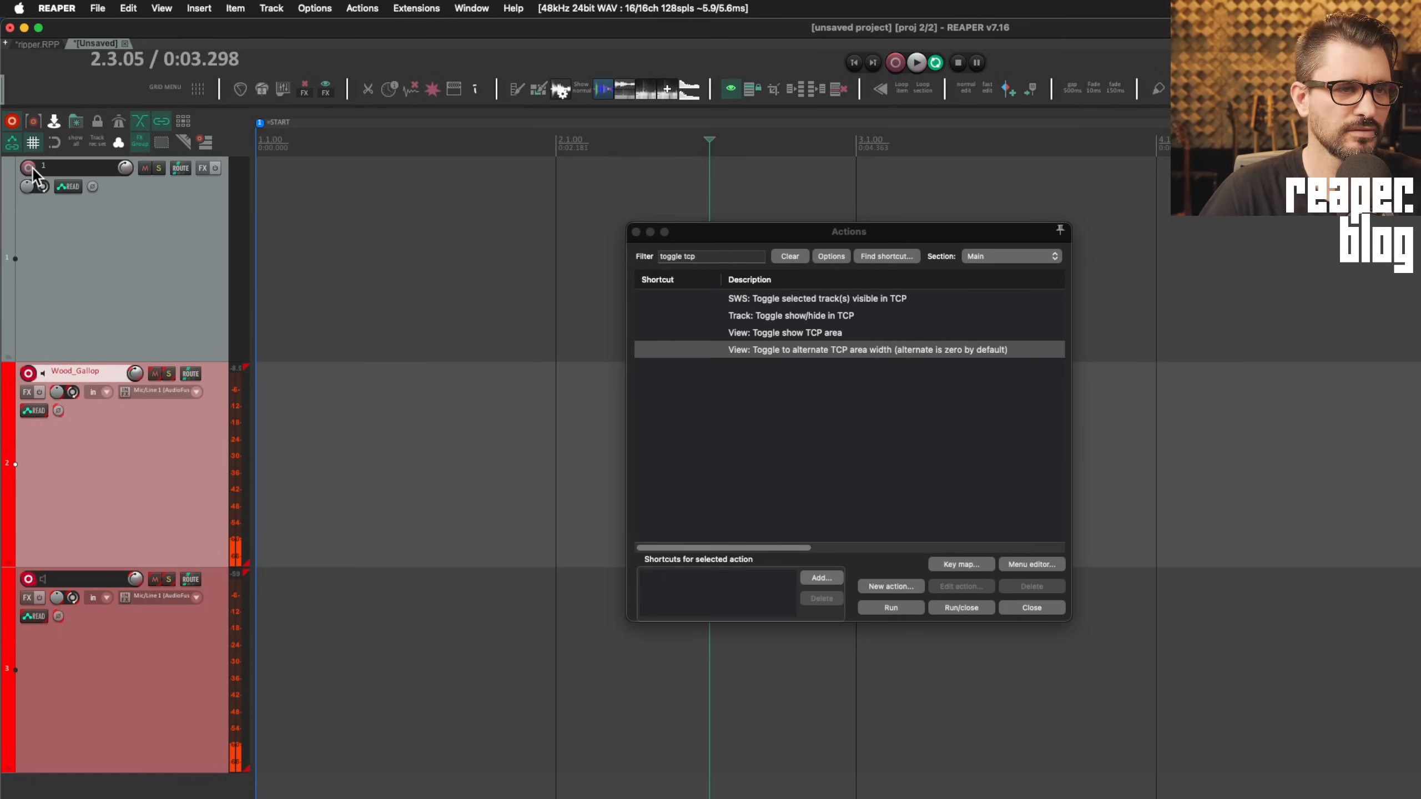
{"action": "left_click", "coordinate": [28, 168]}
{"action": "left_click", "coordinate": [28, 373]}
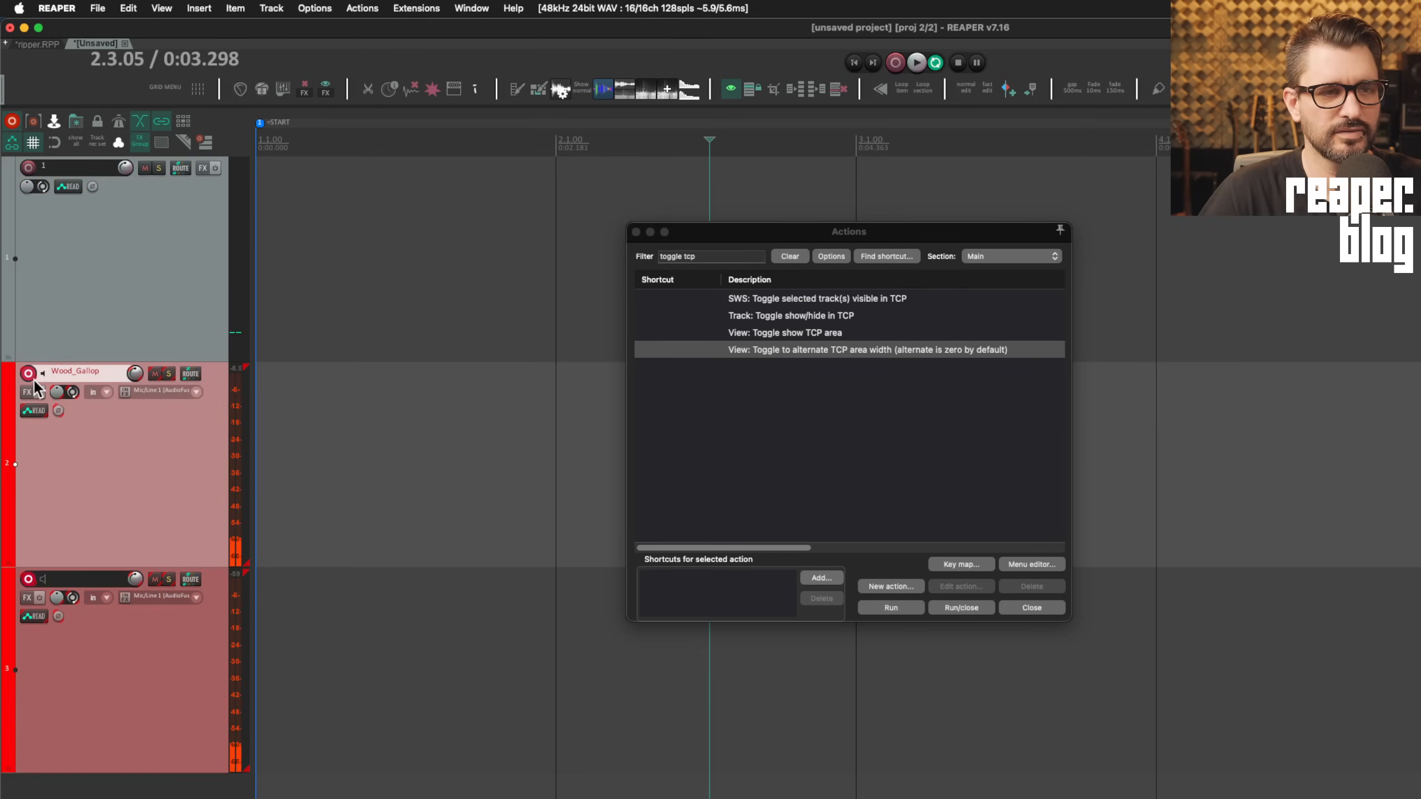